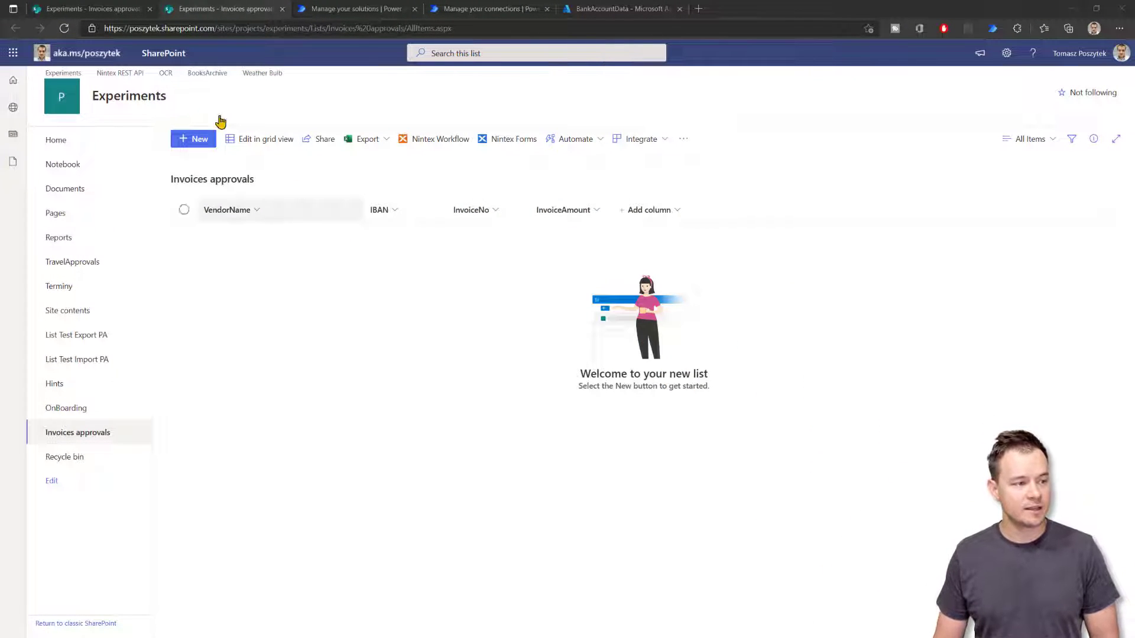
Review the two invoice approval lists, the desktop flow's LoginToBank subflow and the BankAccountData key vault in Azure.
left_click(96, 8)
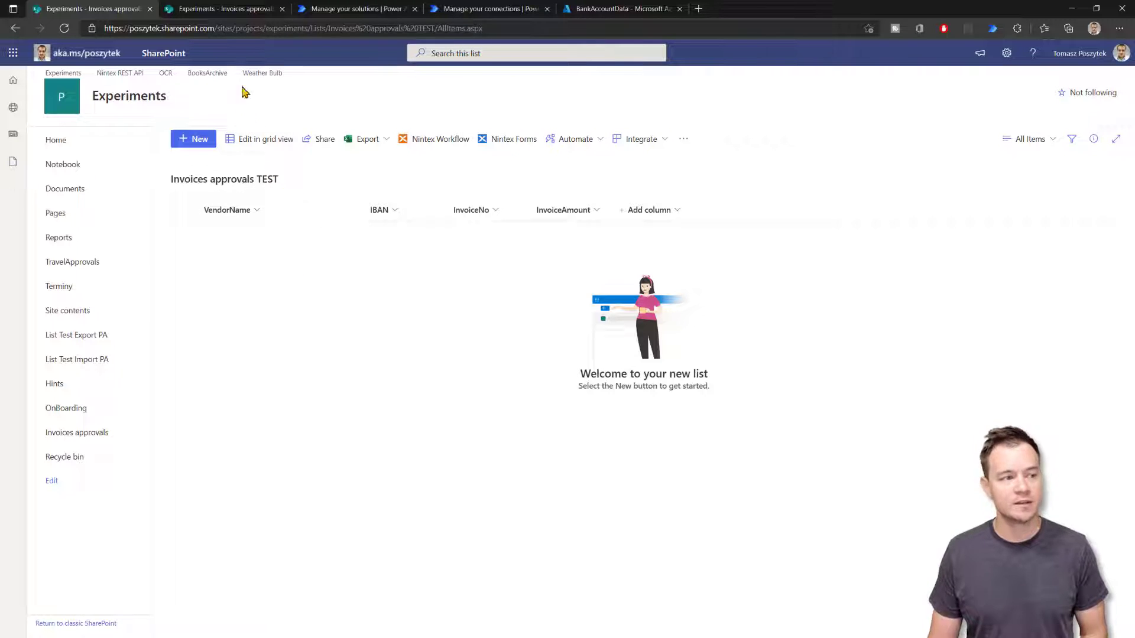
left_click(224, 8)
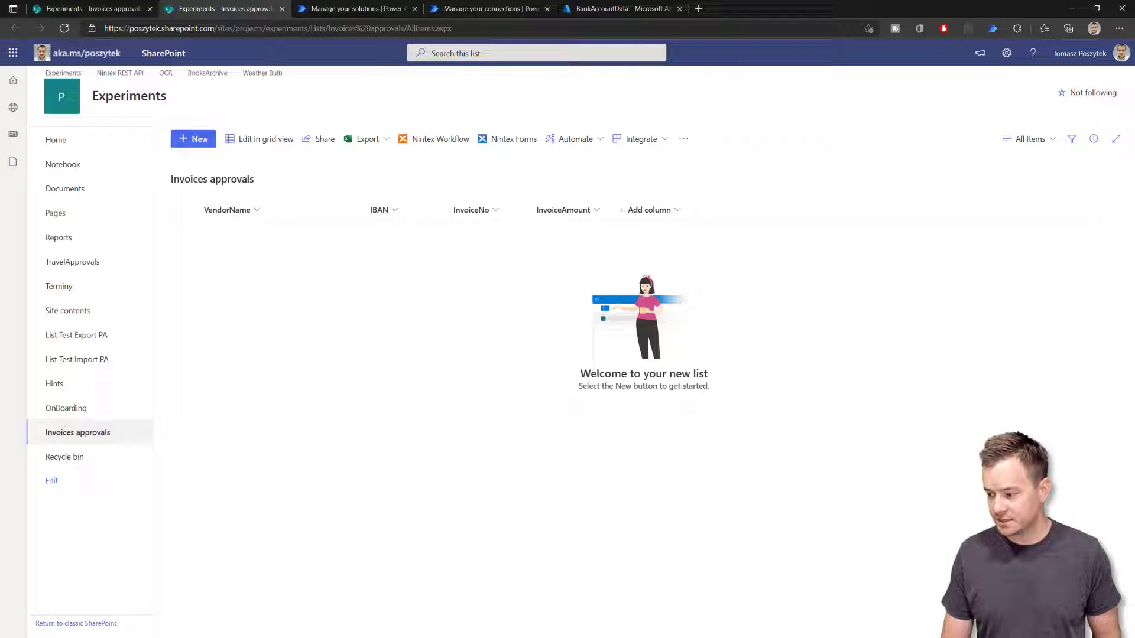
key("alt+Tab")
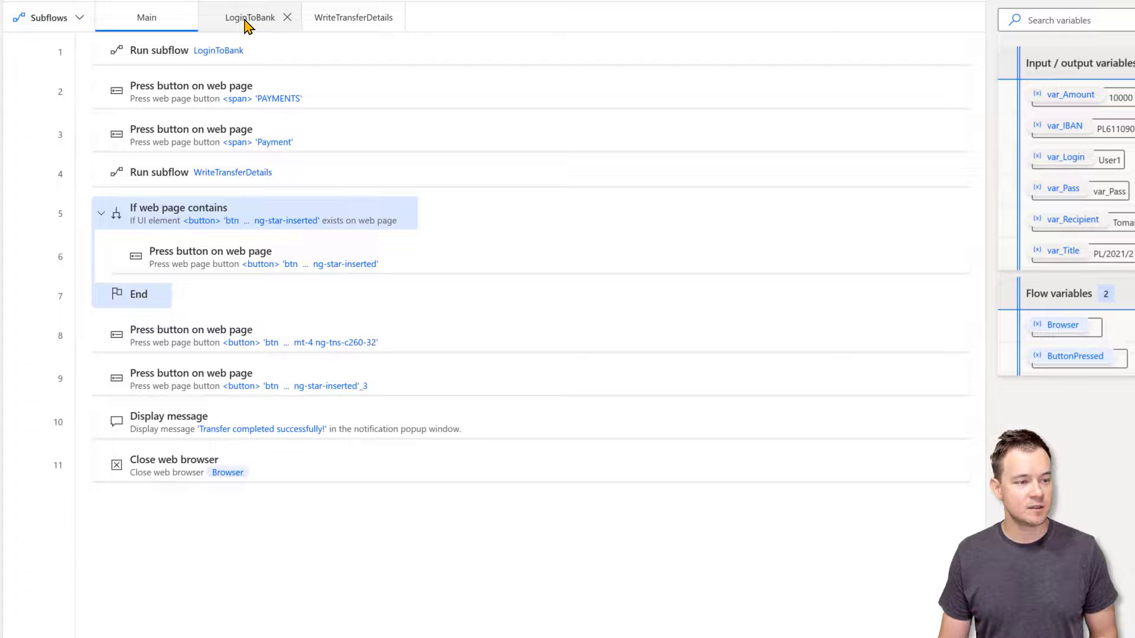
left_click(247, 22)
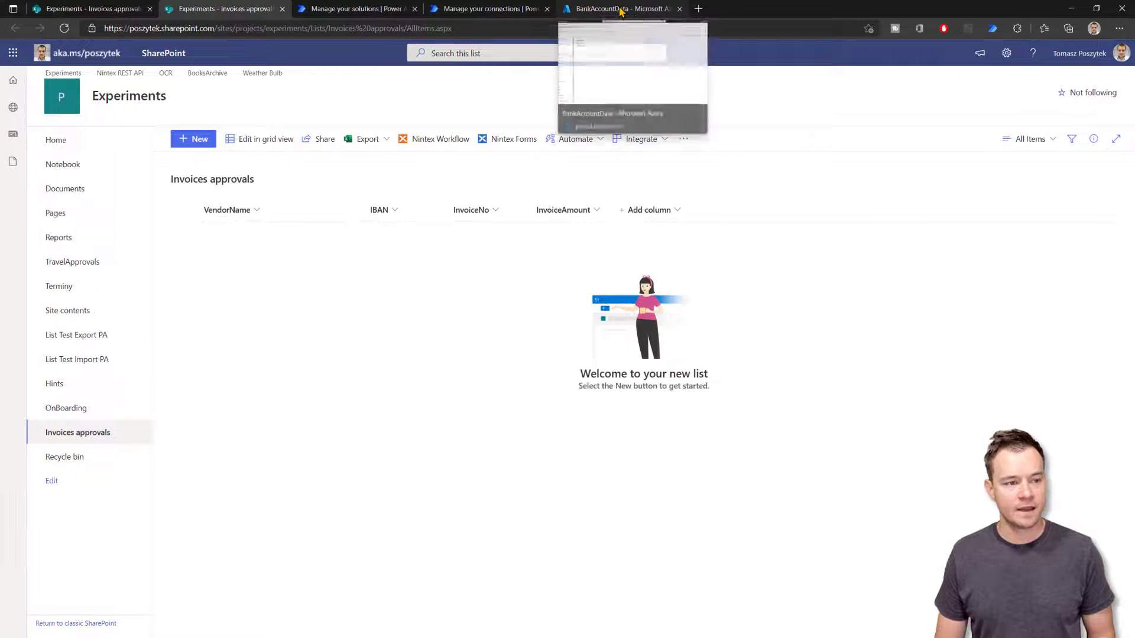
left_click(620, 10)
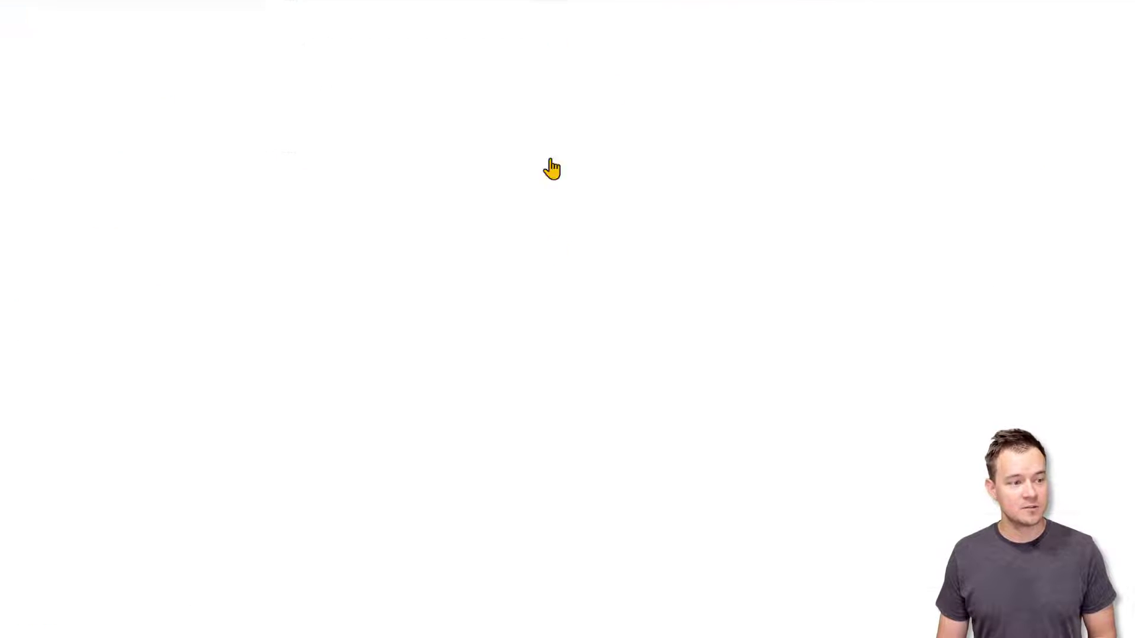
Create a cloud flow in the Bank RPA demo solution with the SharePoint trigger "When an item is created".
left_click(300, 202)
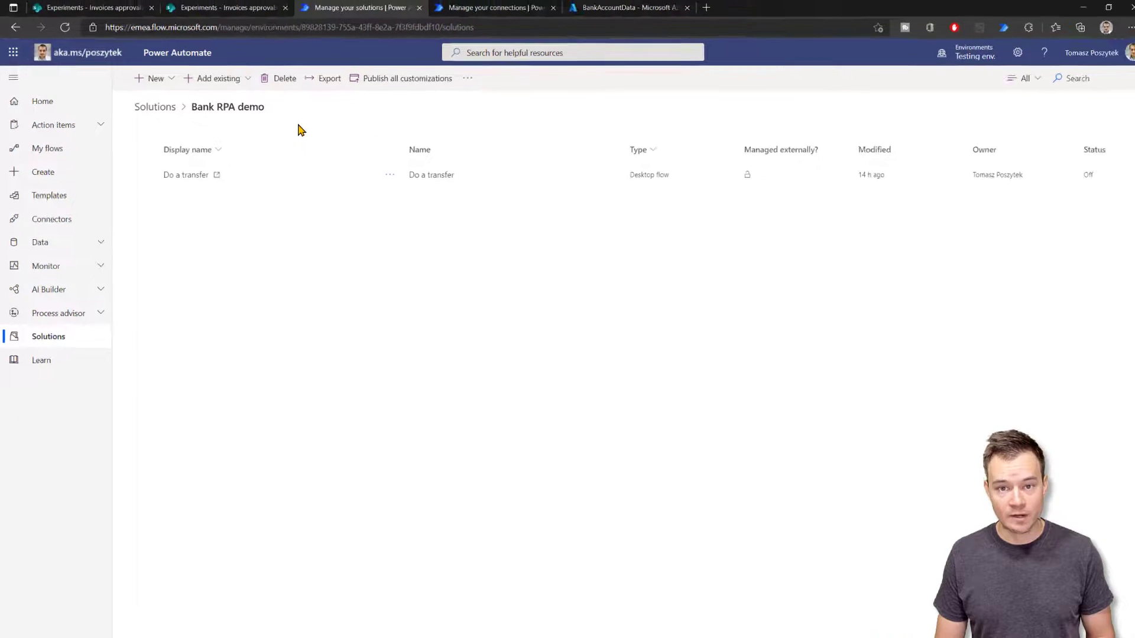
left_click(152, 78)
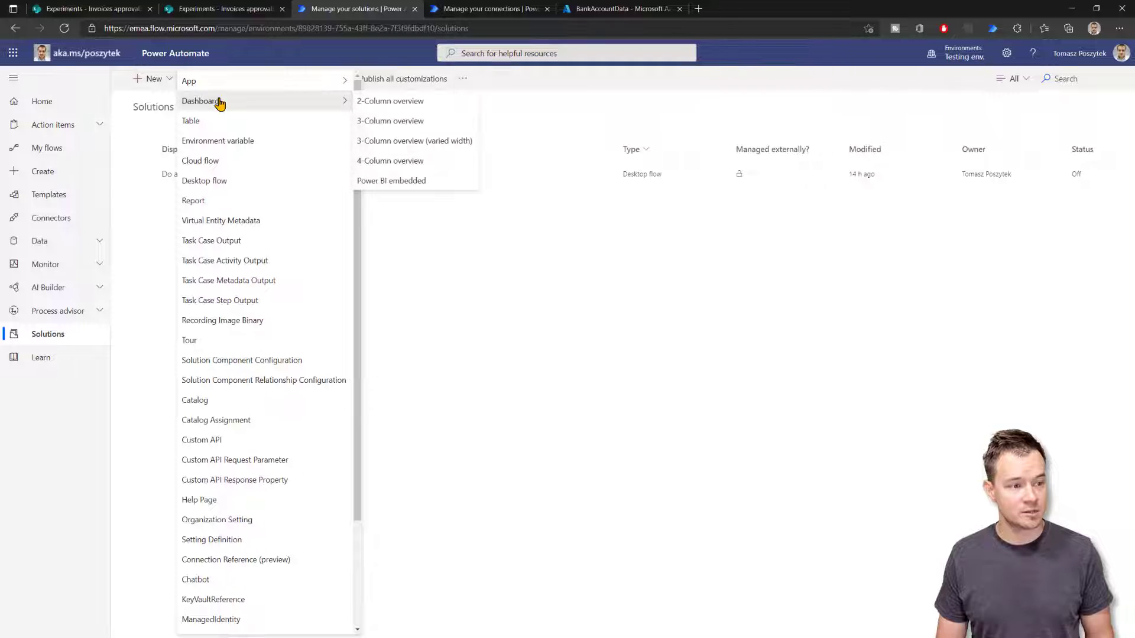
left_click(231, 163)
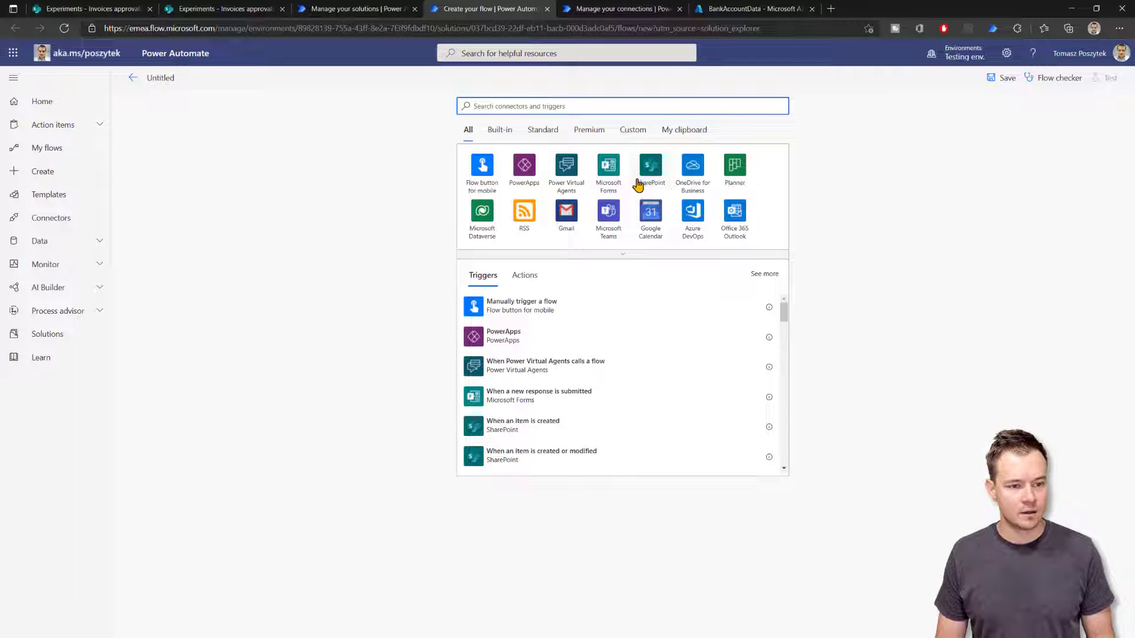
left_click(650, 173)
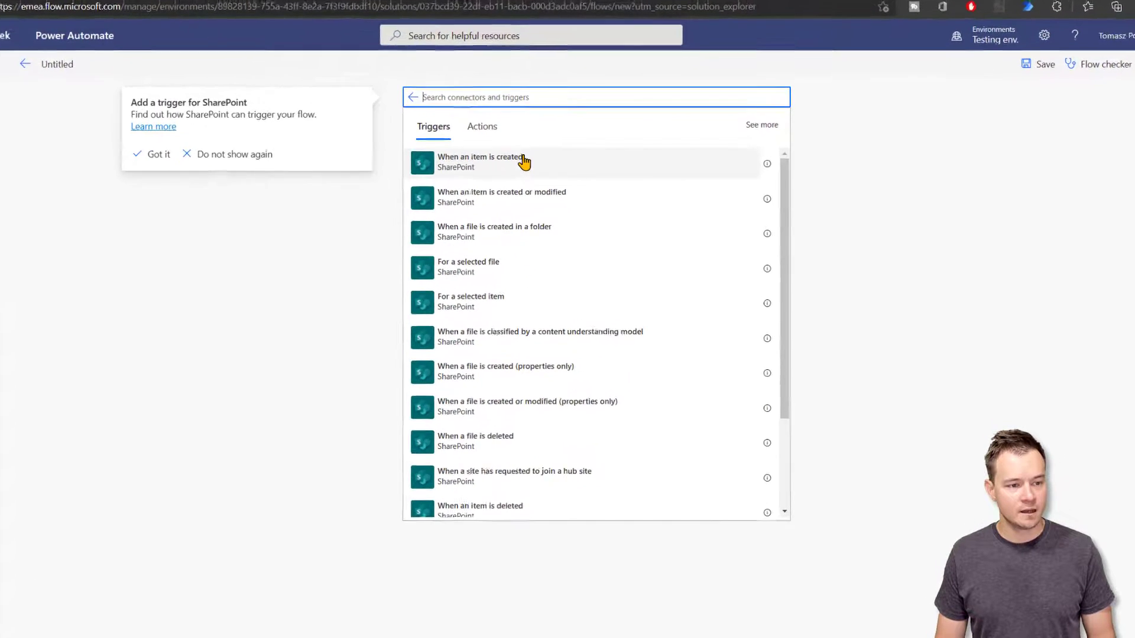
left_click(610, 163)
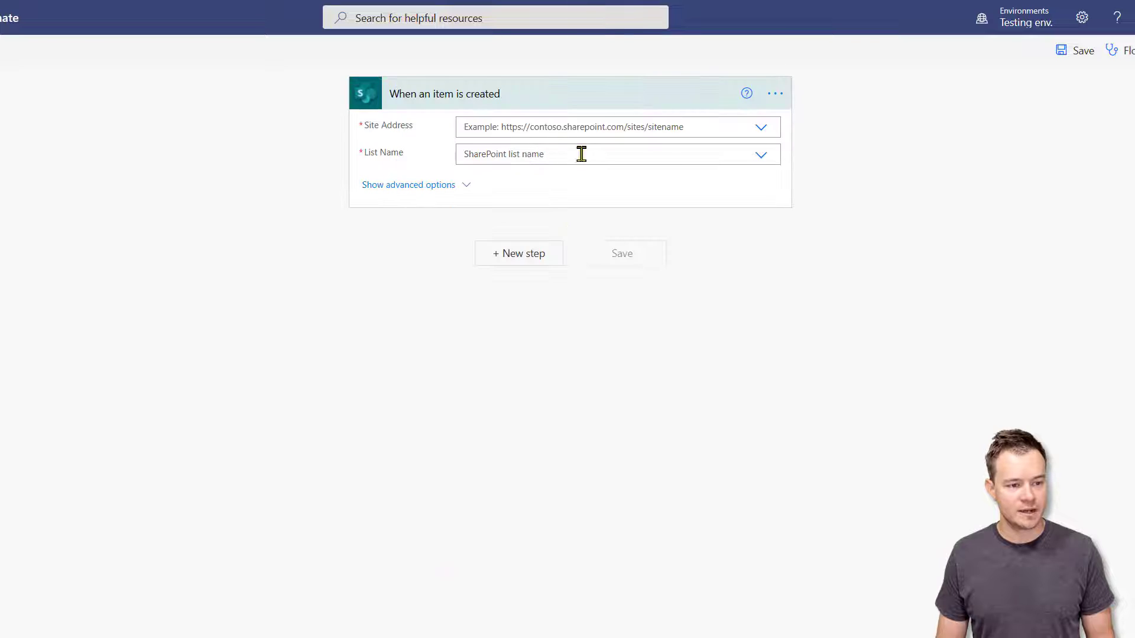
Point the trigger to the Experiments site and the Invoices approvals TEST list.
left_click(761, 129)
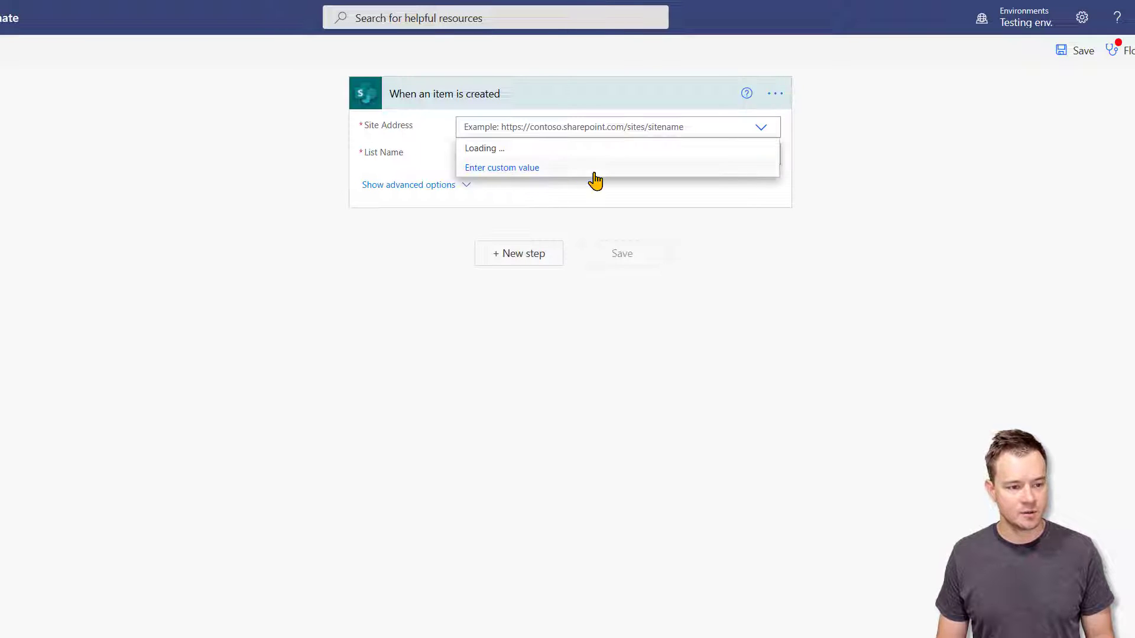
left_click(554, 172)
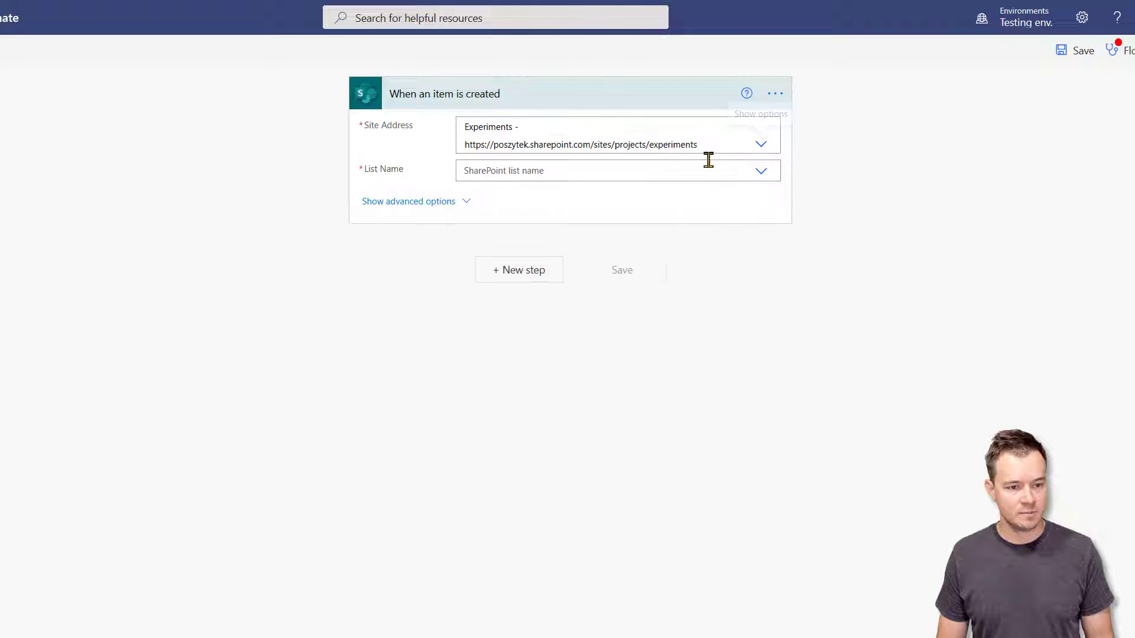
left_click(760, 171)
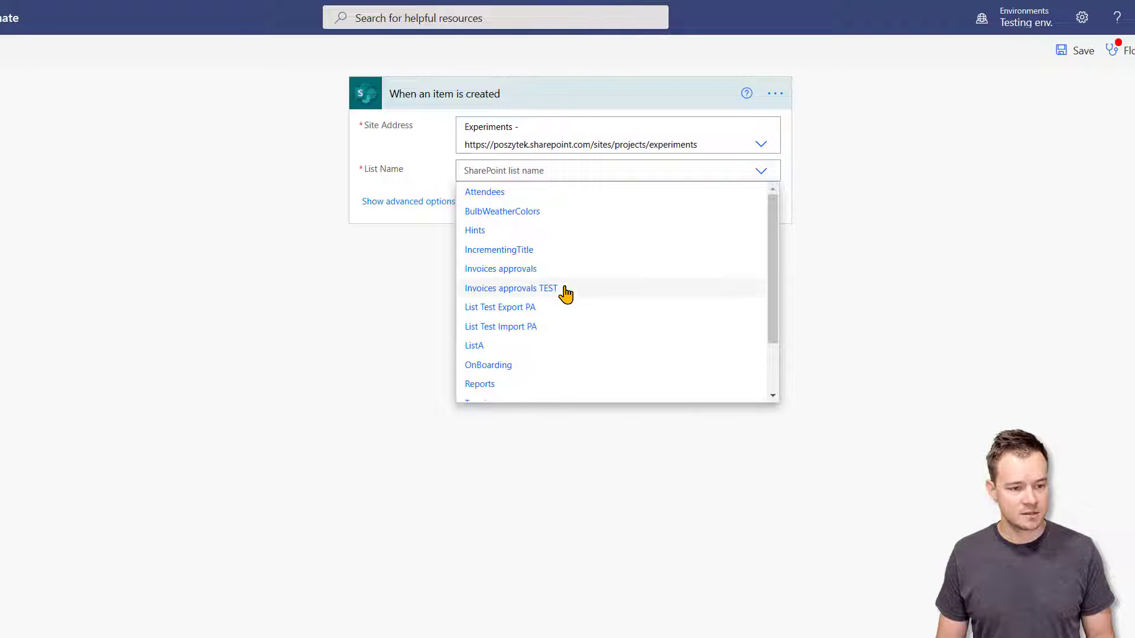
left_click(565, 290)
Add the Azure Key Vault "Get secret" action after the trigger and check its connection reference.
left_click(526, 274)
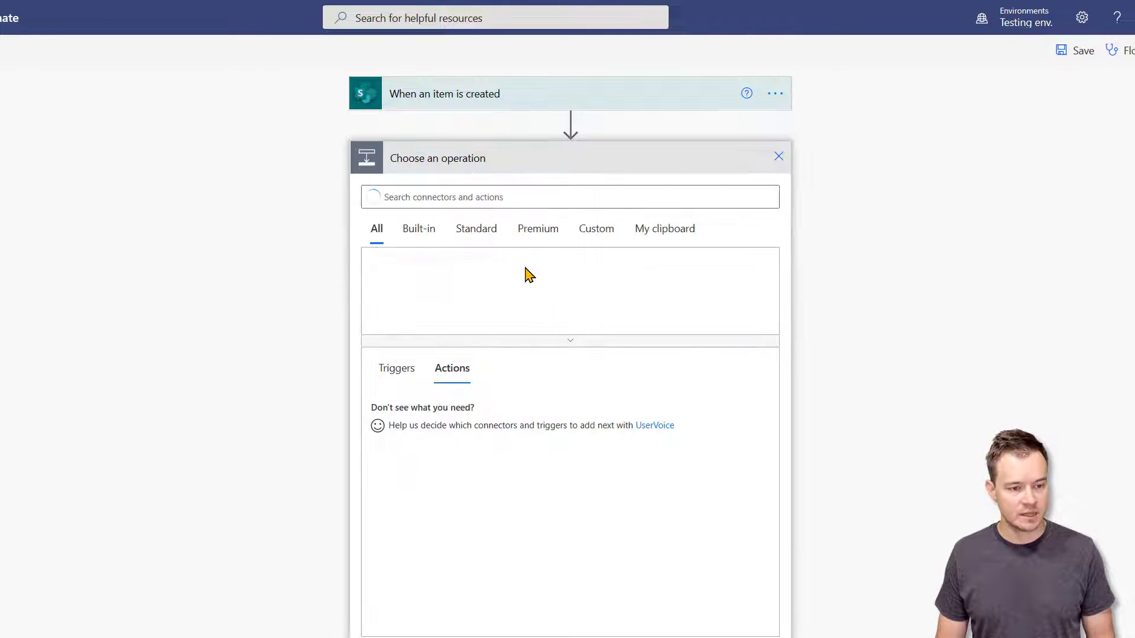
left_click(533, 196)
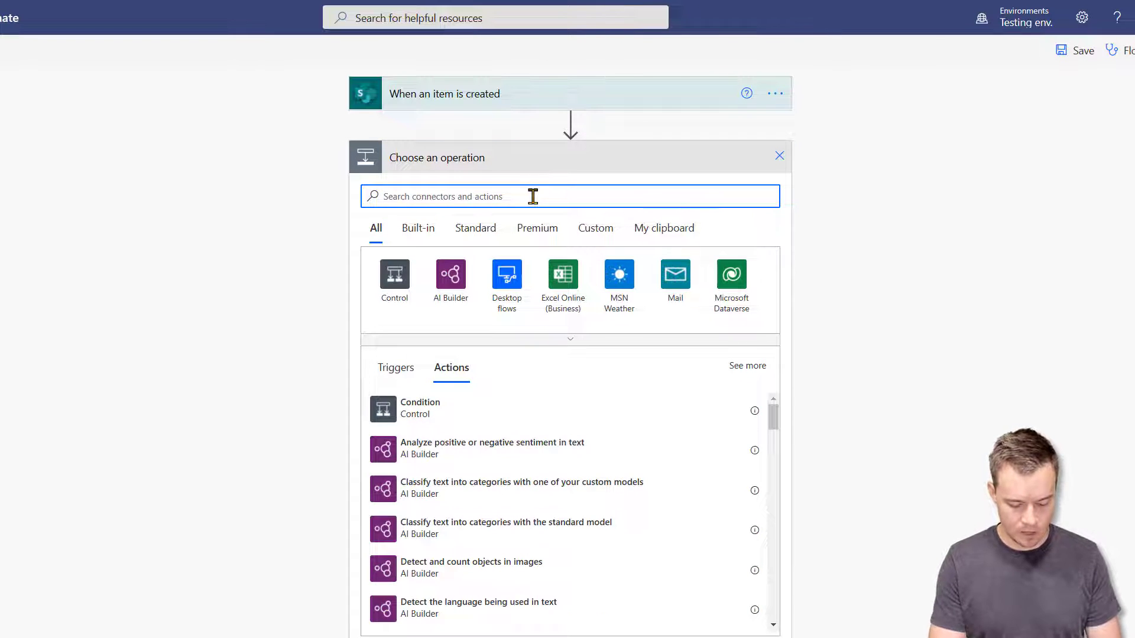
type("azu")
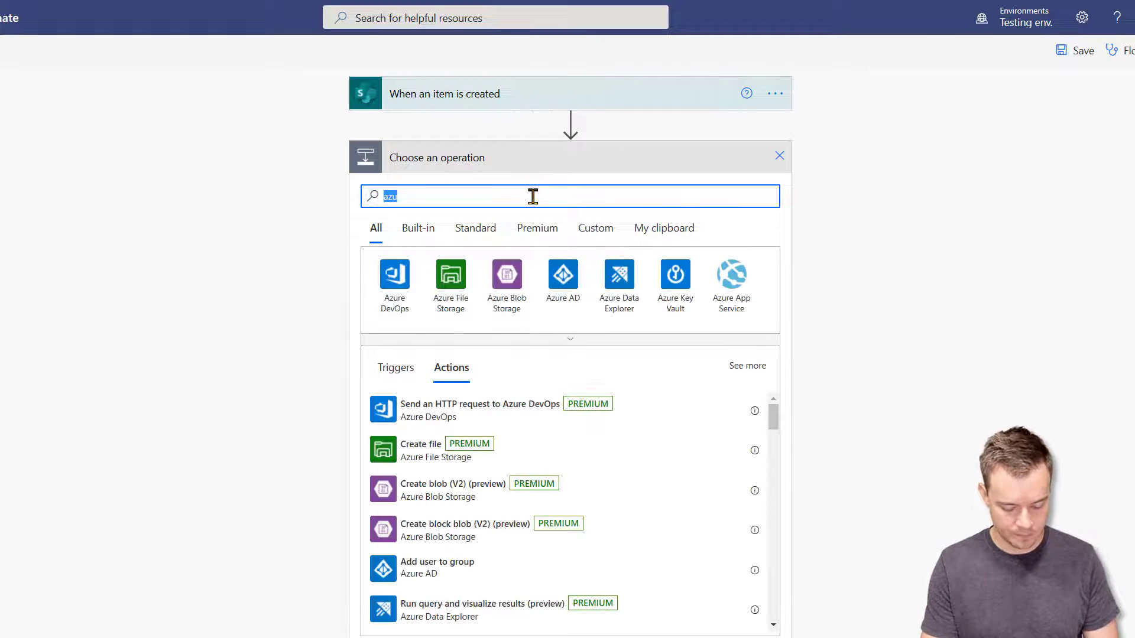
type("key vault")
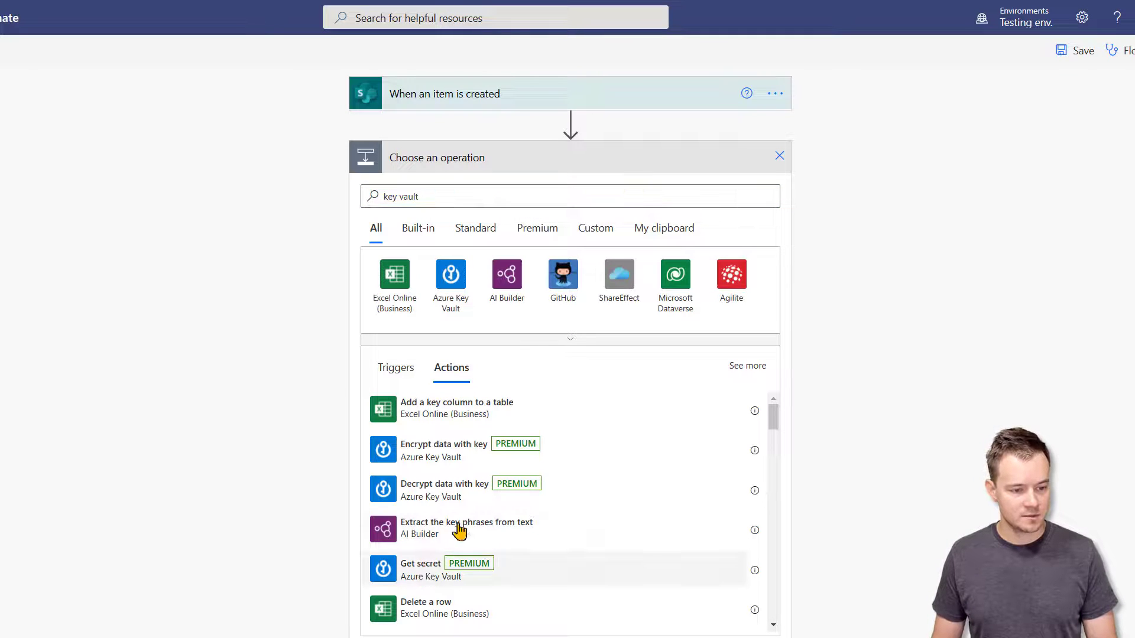
left_click(450, 569)
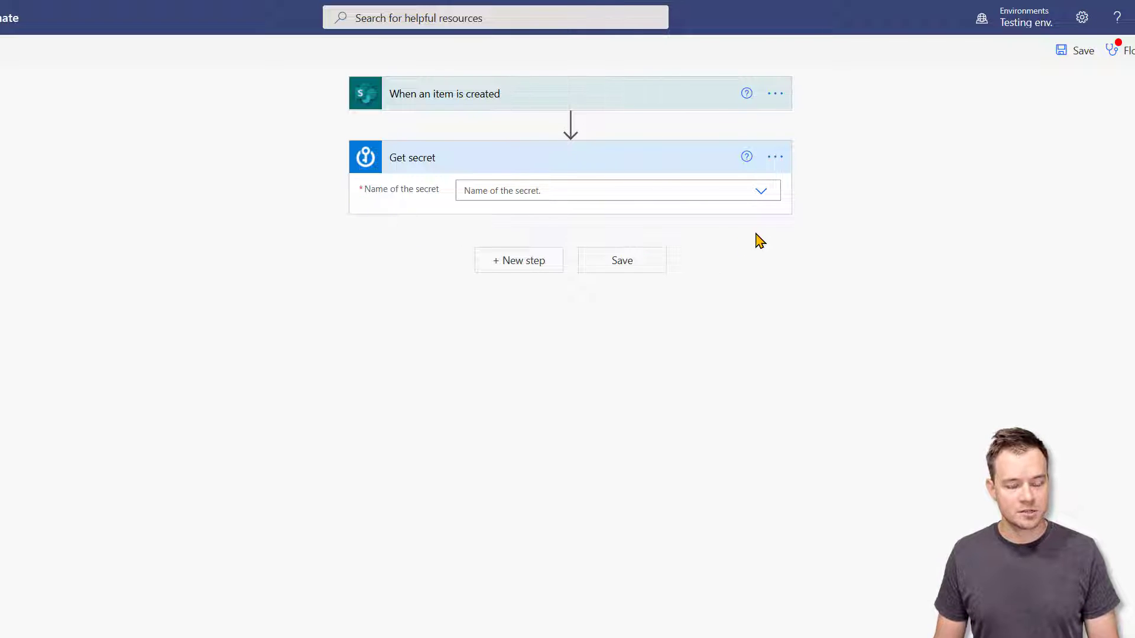
left_click(773, 158)
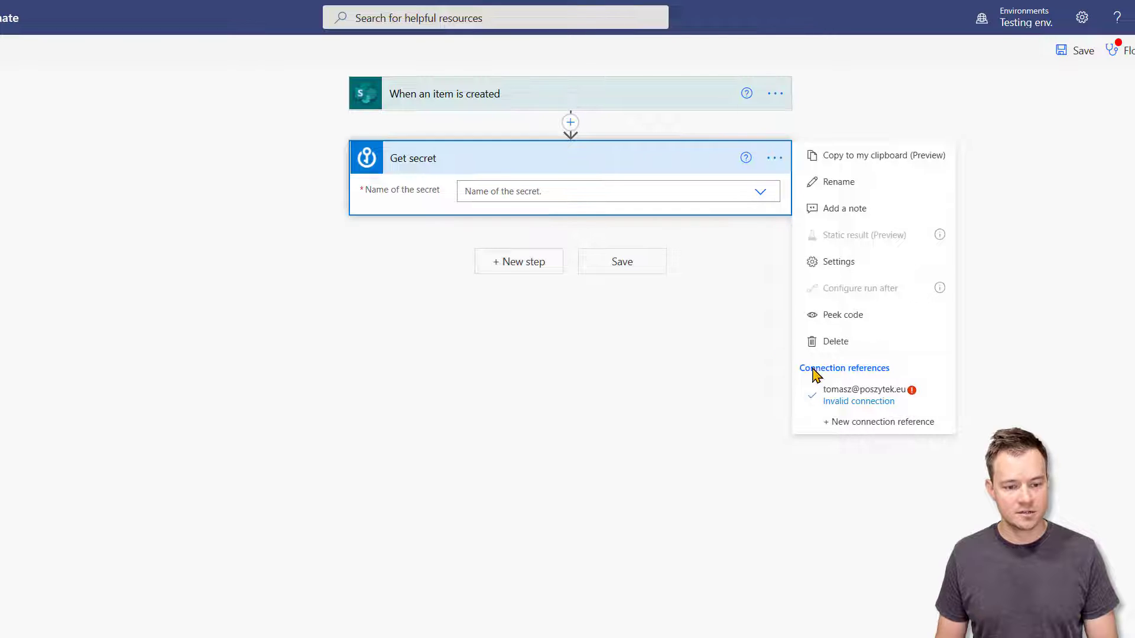
left_click(691, 367)
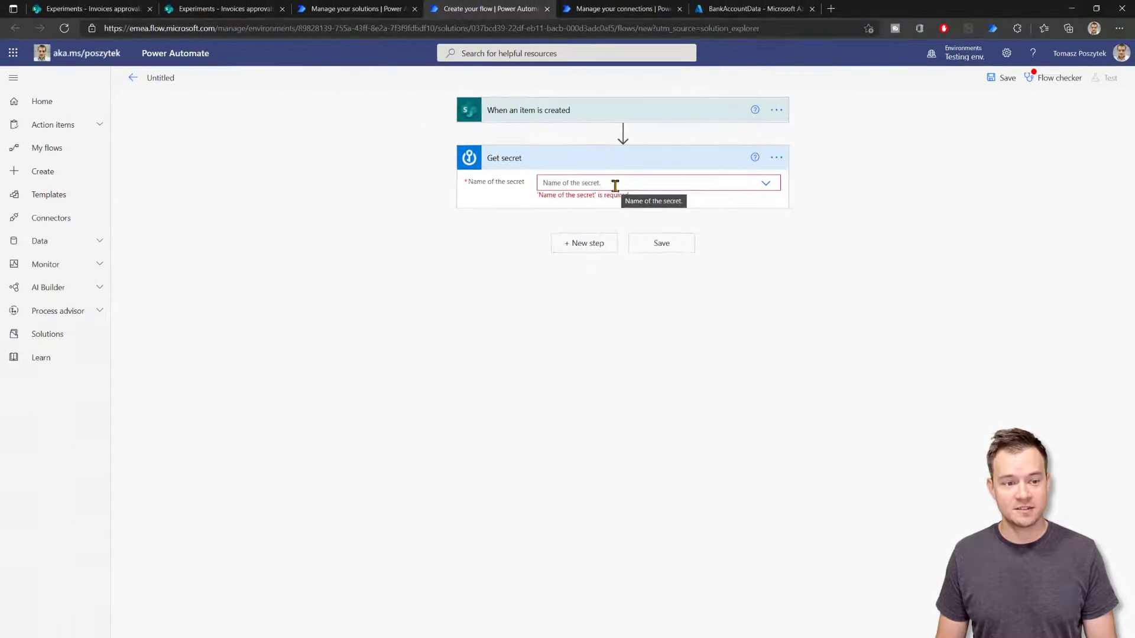
Switch to the Azure portal and copy the key vault's name, BankAccountData.
left_click(751, 8)
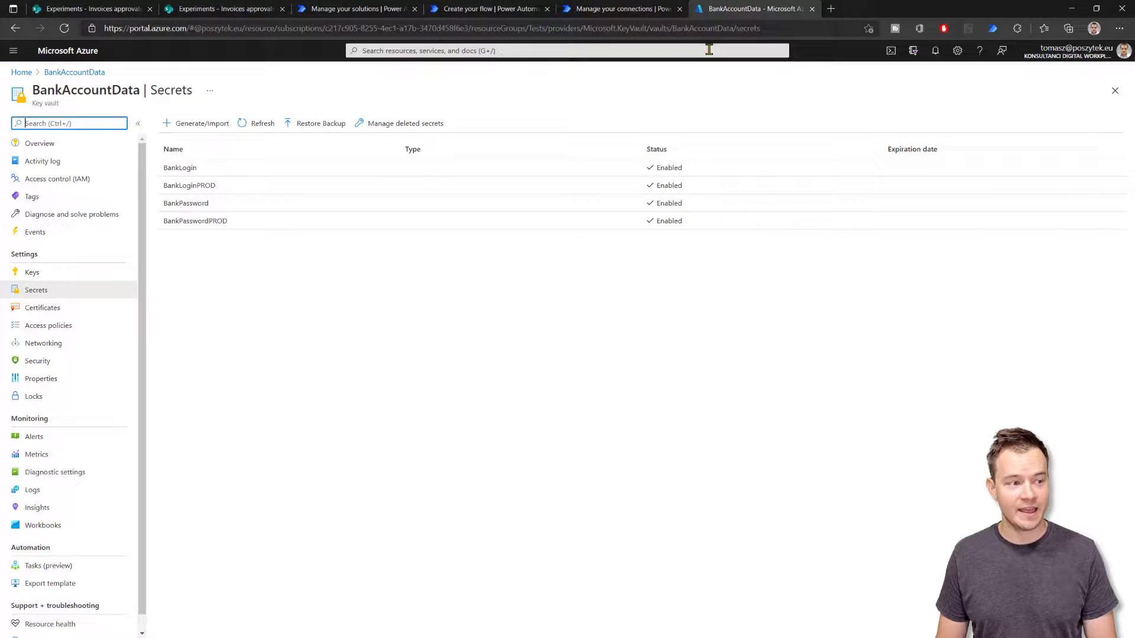
double_click(83, 87)
key("ctrl+c")
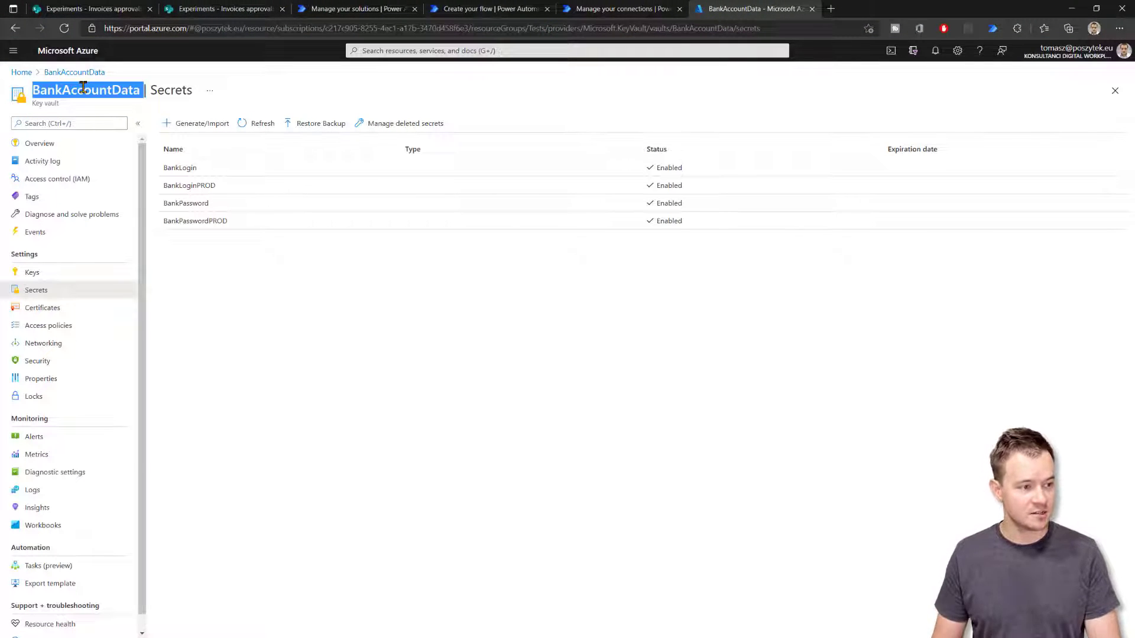
In the Power Automate connections, edit the Azure Key Vault connection, set its vault name to BankAccountData and save it.
left_click(620, 8)
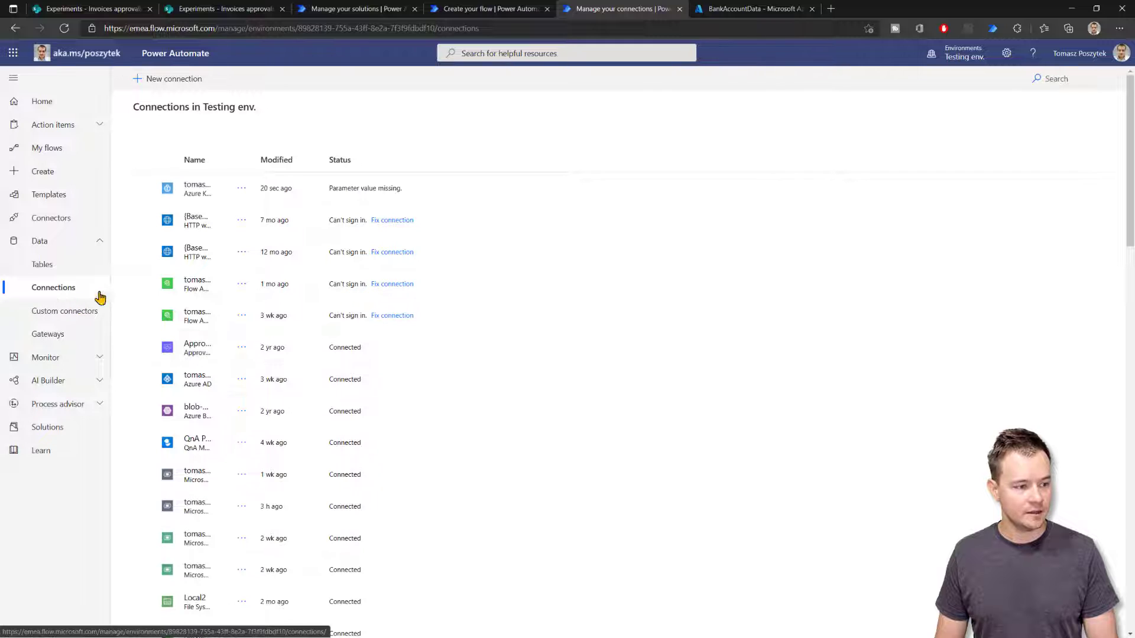
left_click(319, 191)
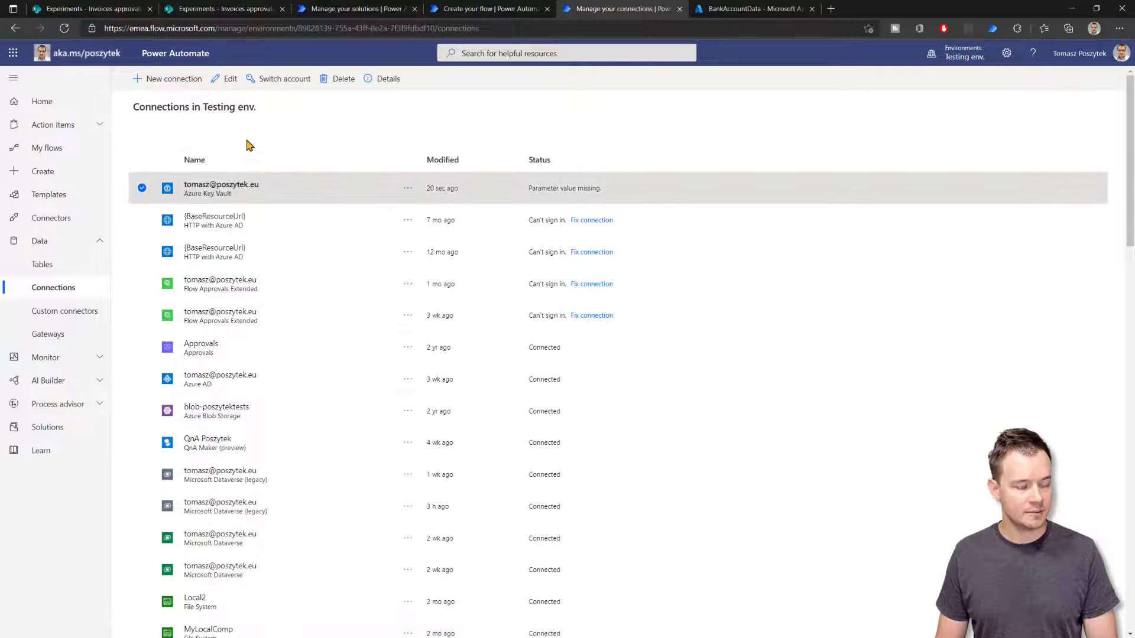
left_click(230, 79)
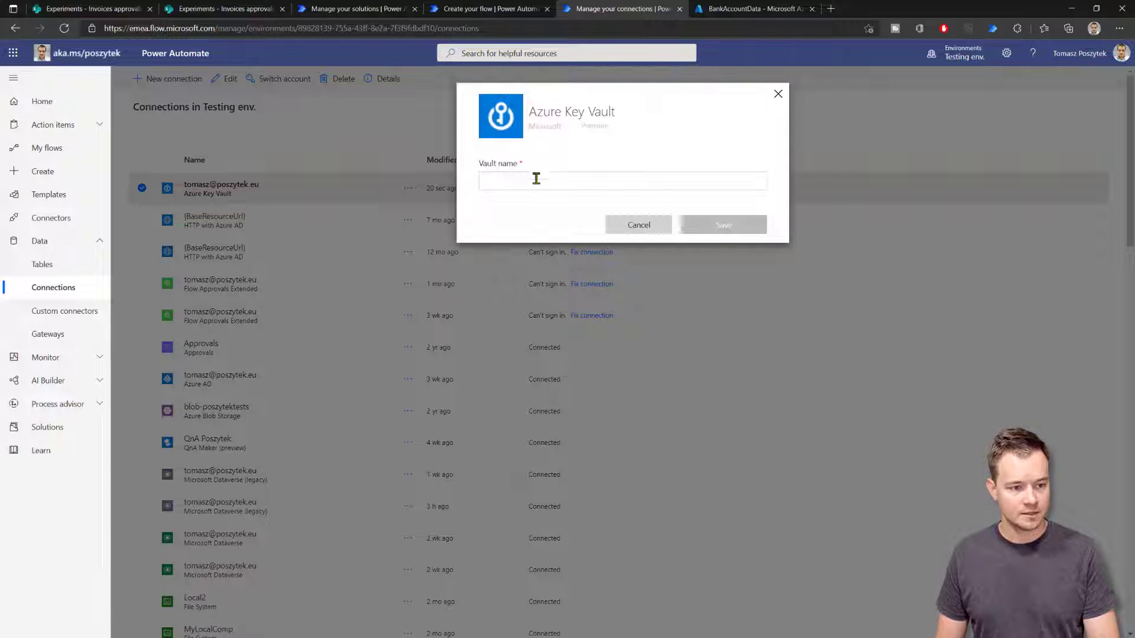
key("ctrl+v")
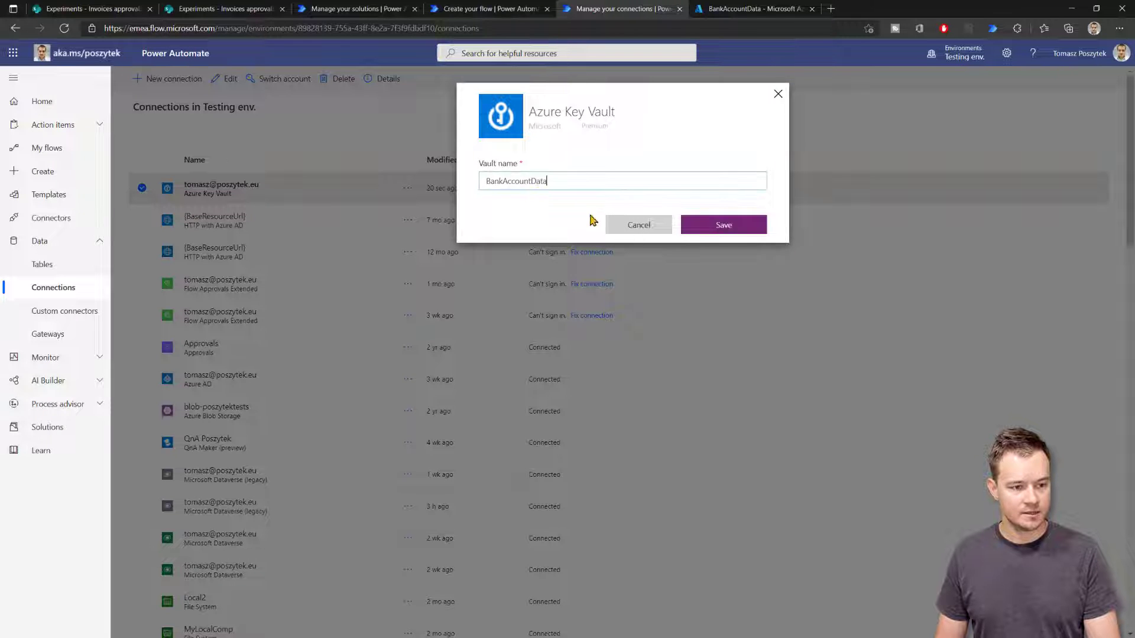
left_click(711, 232)
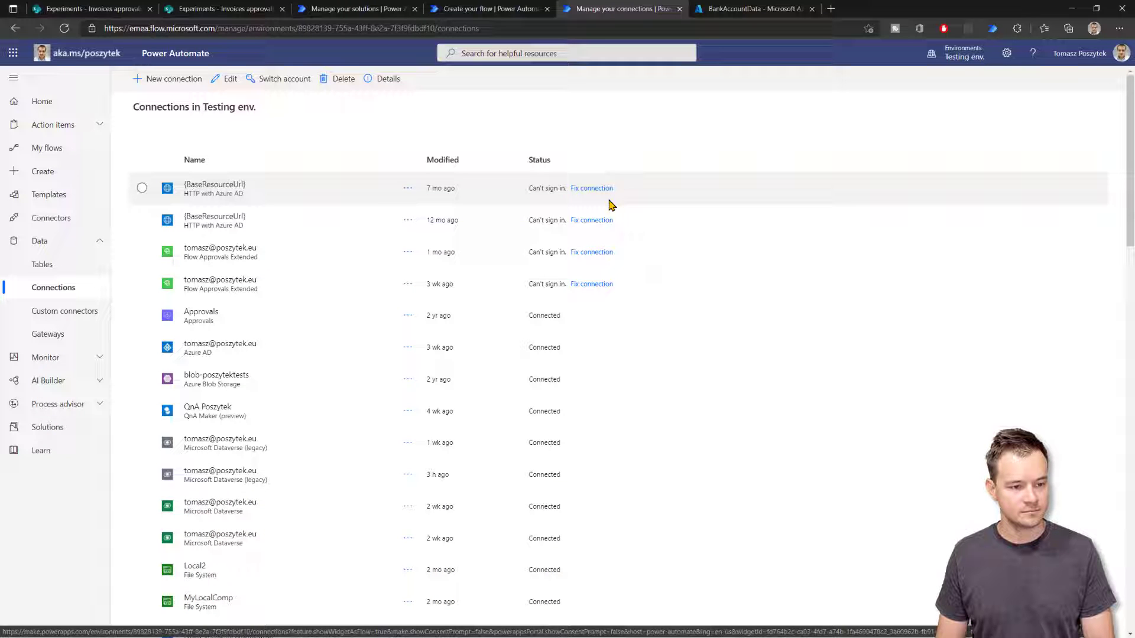
left_click(532, 28)
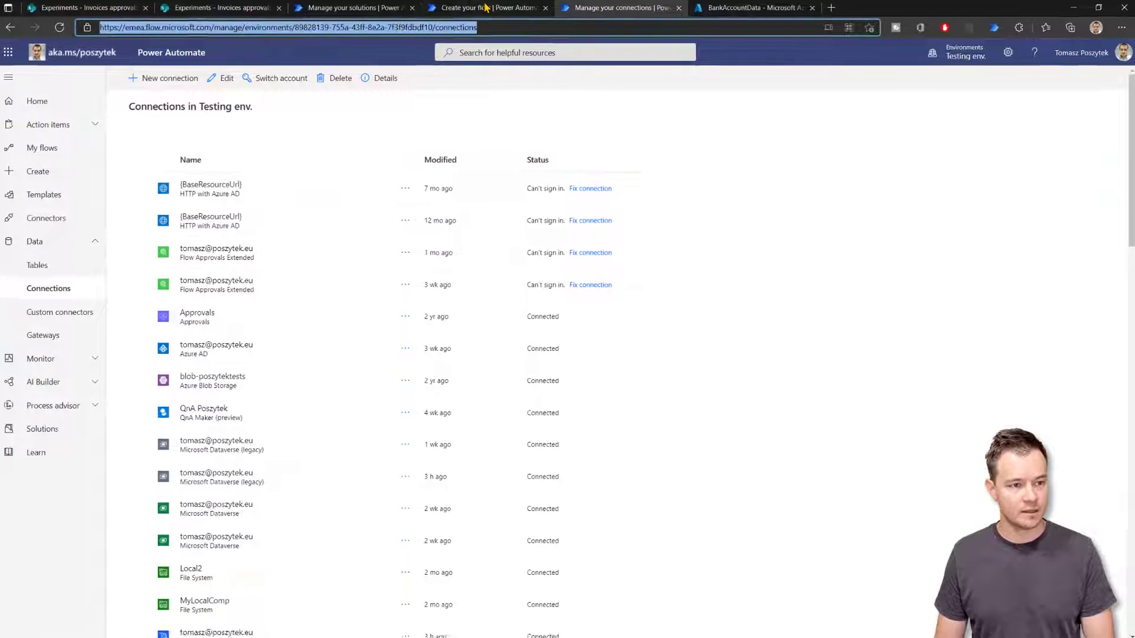
Return to the flow and reconnect the Get secret action through its invalid Azure Key Vault connection reference.
left_click(487, 9)
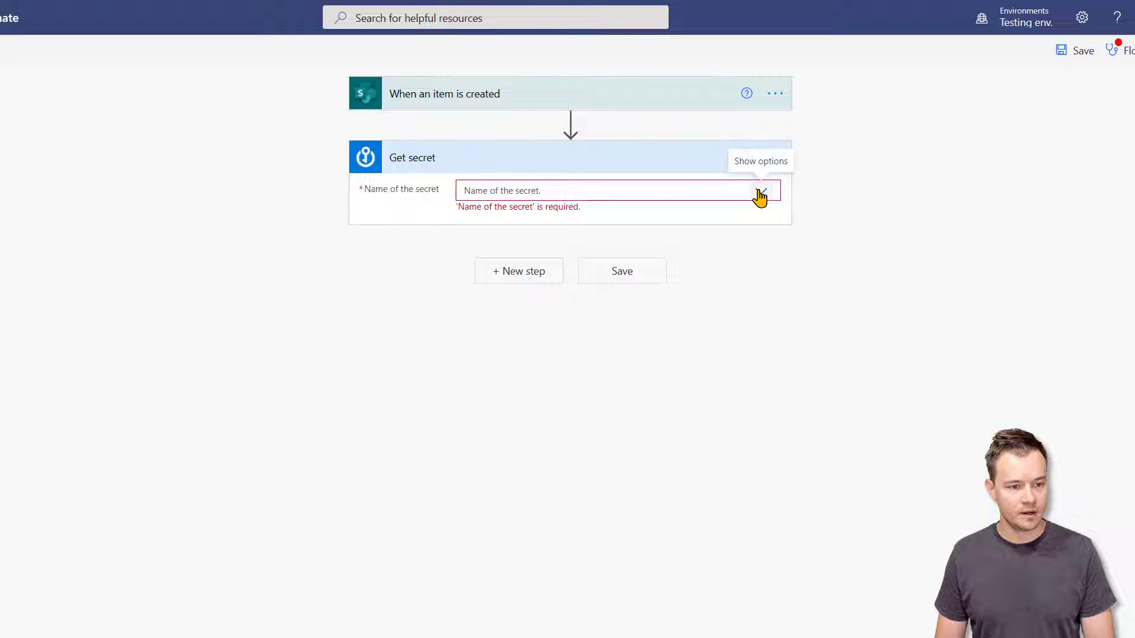
left_click(760, 188)
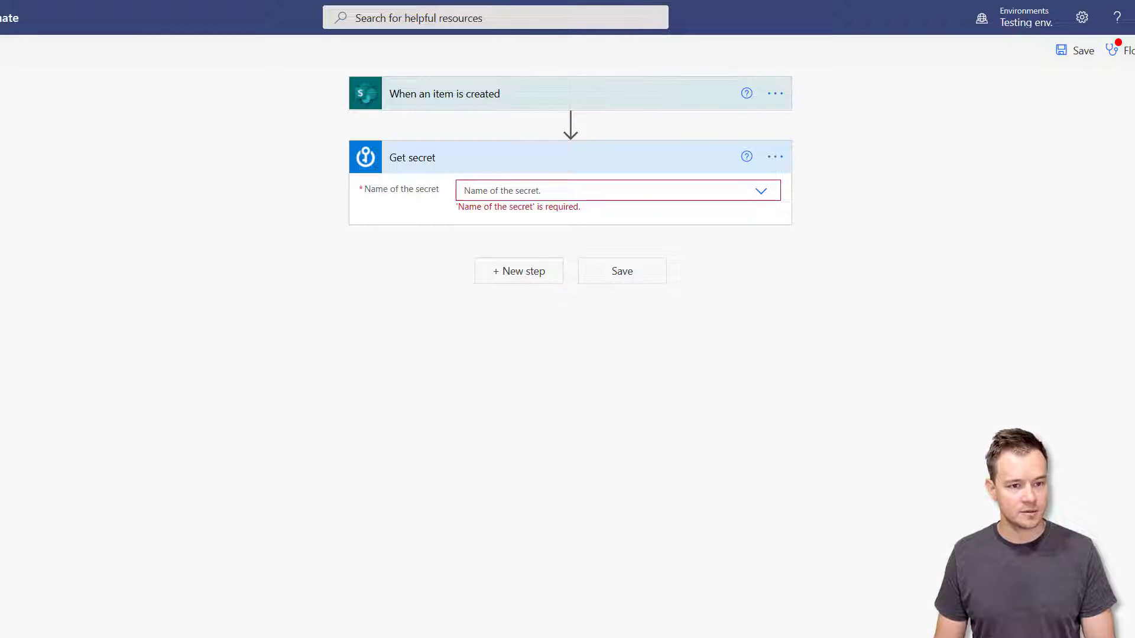
left_click(785, 160)
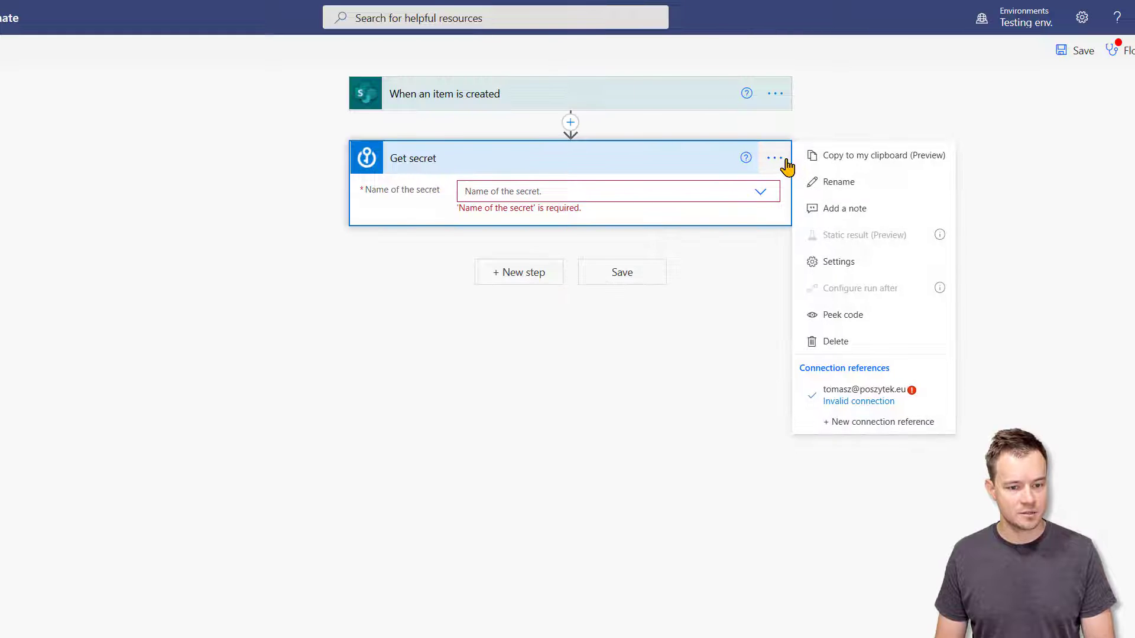
left_click(865, 395)
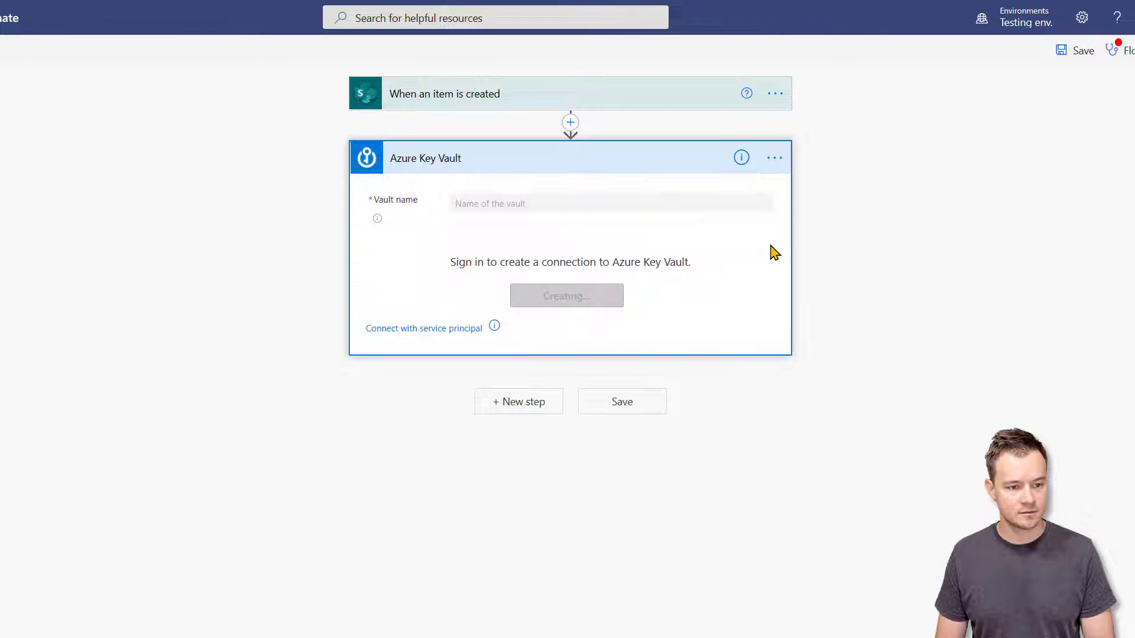
Check the Get secret action's connection reference and choose BankLogin as the name of the secret.
left_click(775, 160)
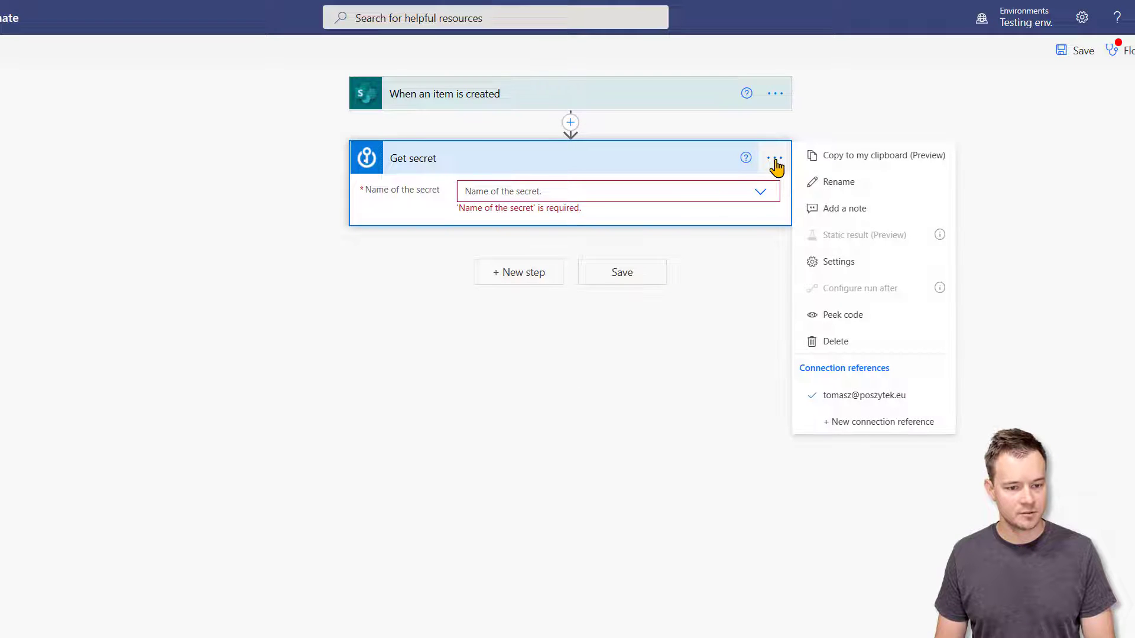
left_click(761, 195)
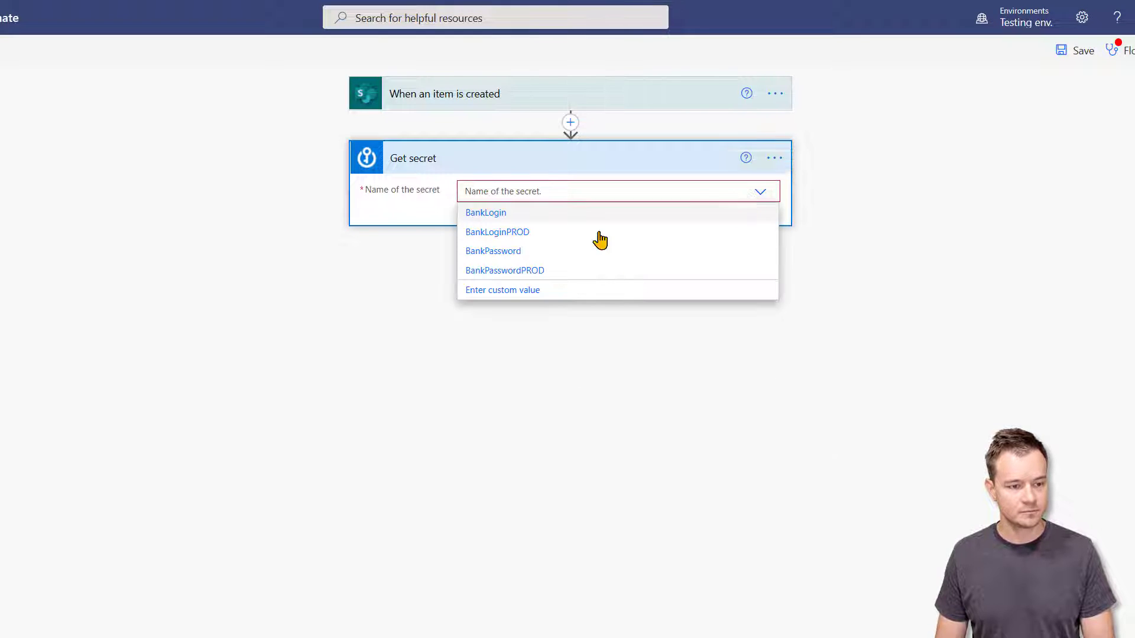
left_click(513, 214)
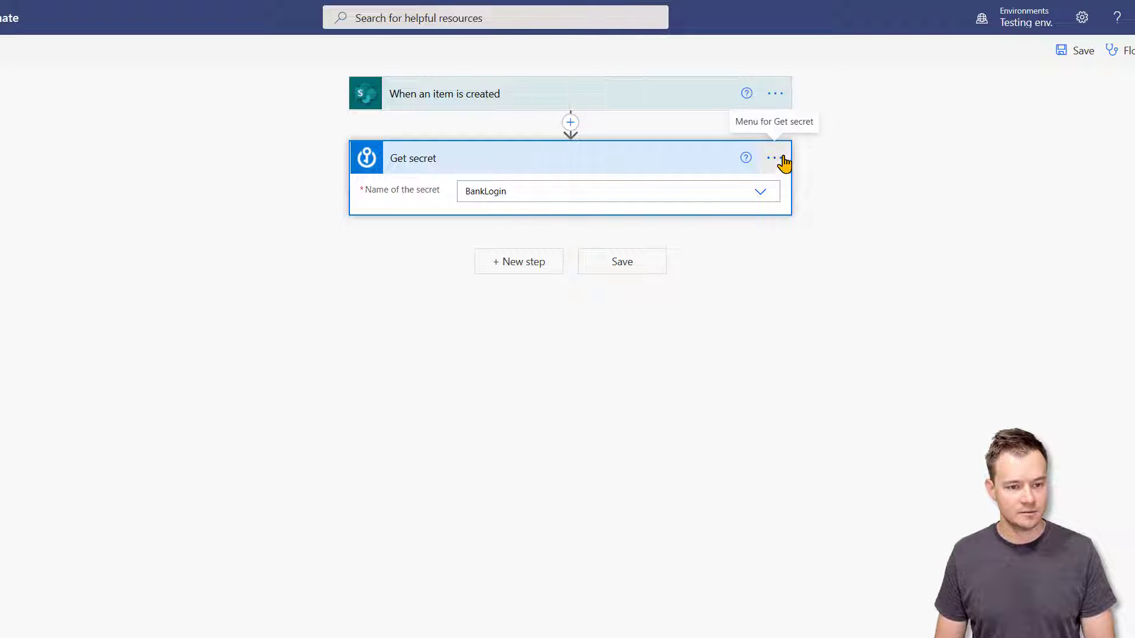
Rename the Get secret action that retrieves BankLogin to Get login.
left_click(781, 159)
left_click(838, 184)
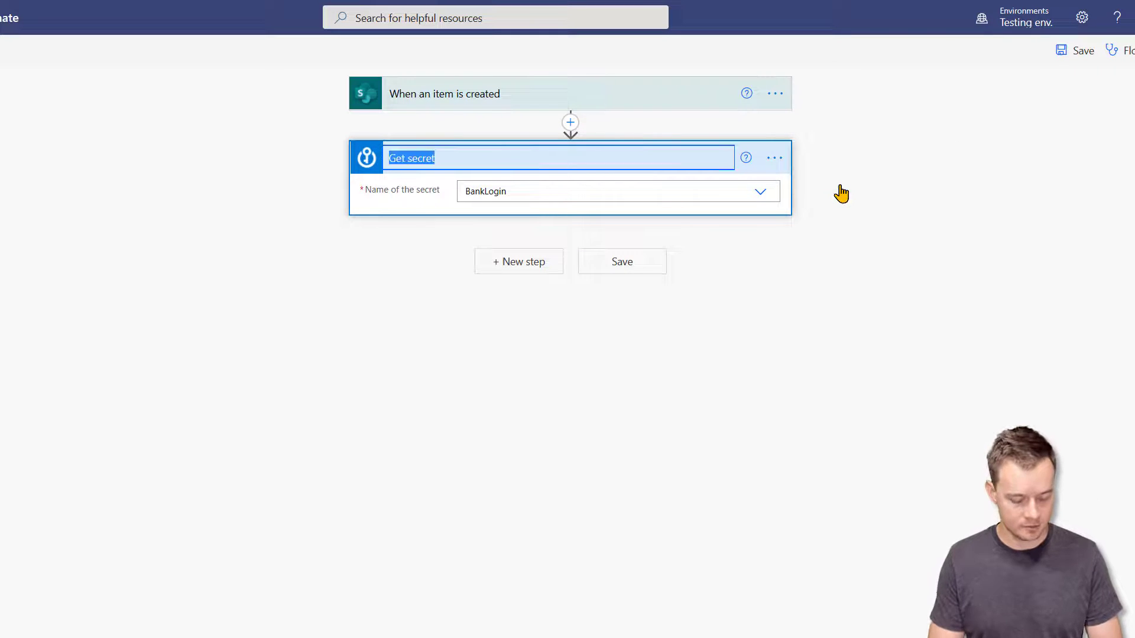
type("Get login")
key("Return")
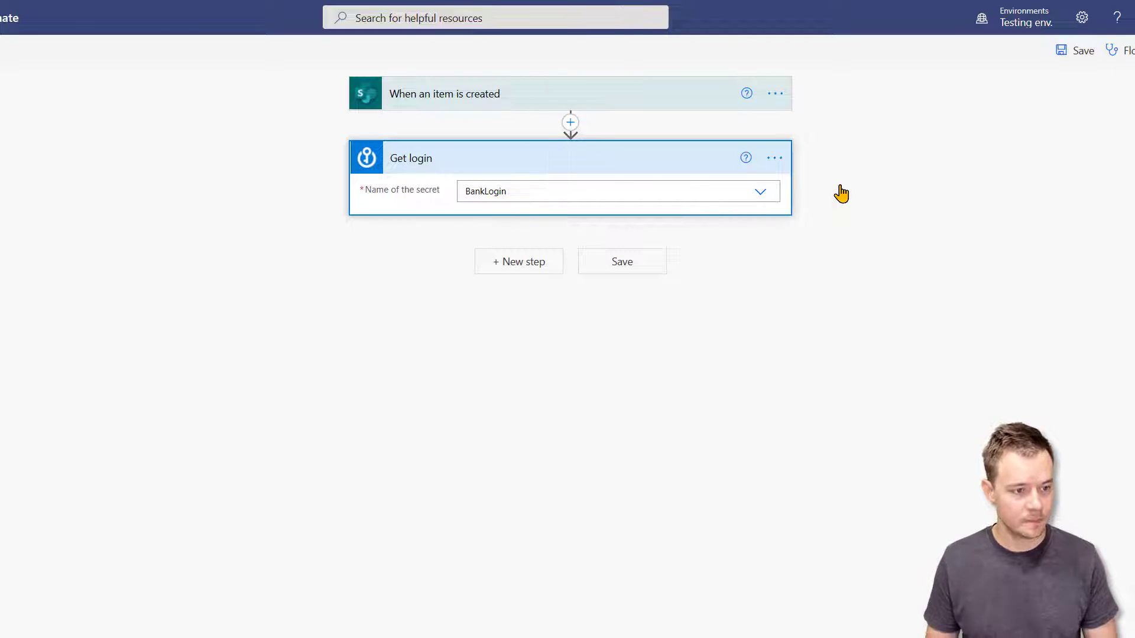
Add a second Azure Key Vault Get secret action after Get login and choose BankPassword as the name of the secret.
left_click(531, 277)
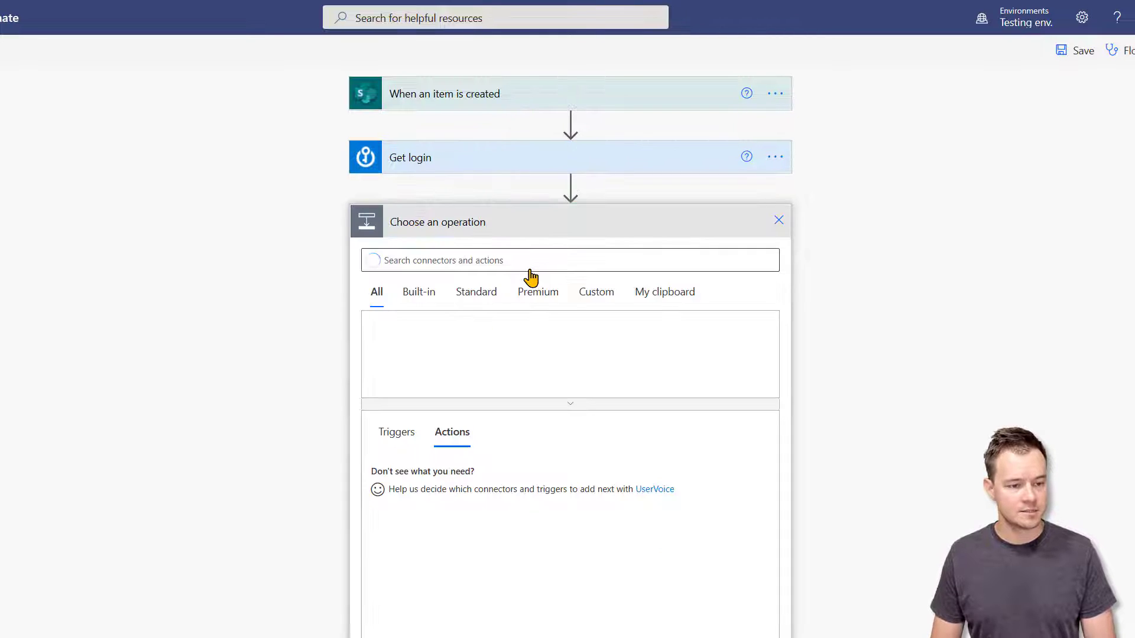
type("key")
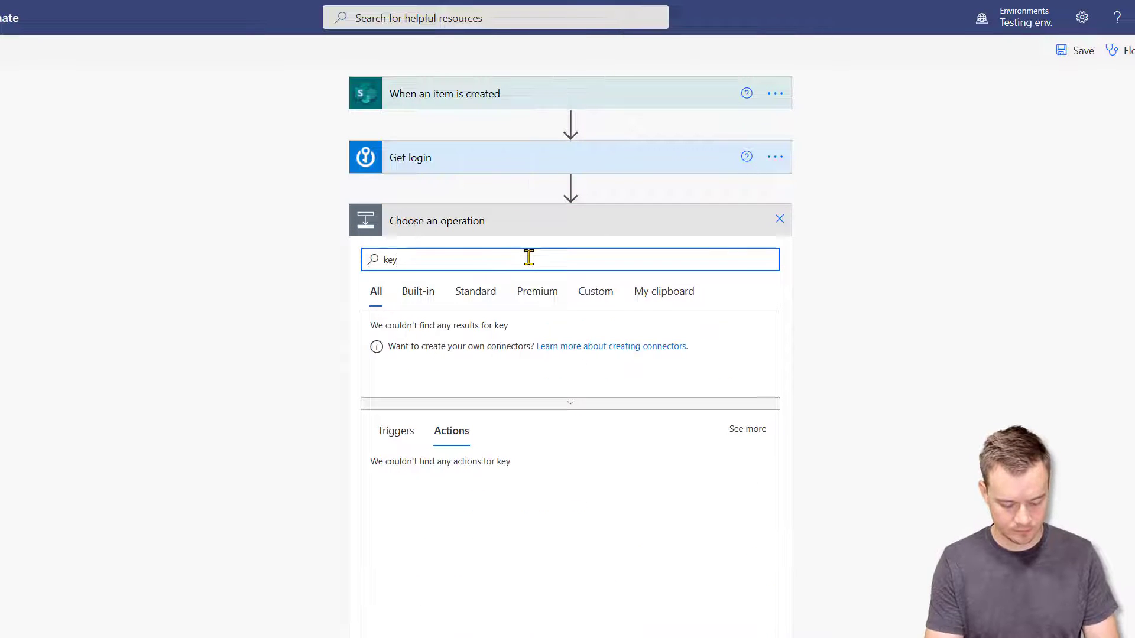
type(" vault")
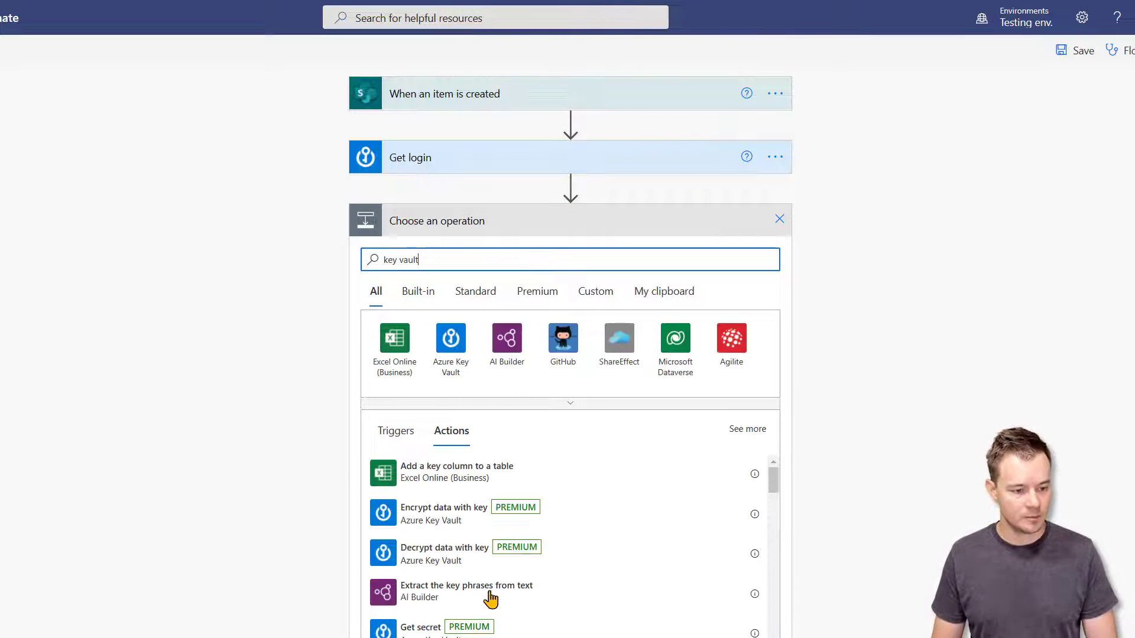
left_click(419, 631)
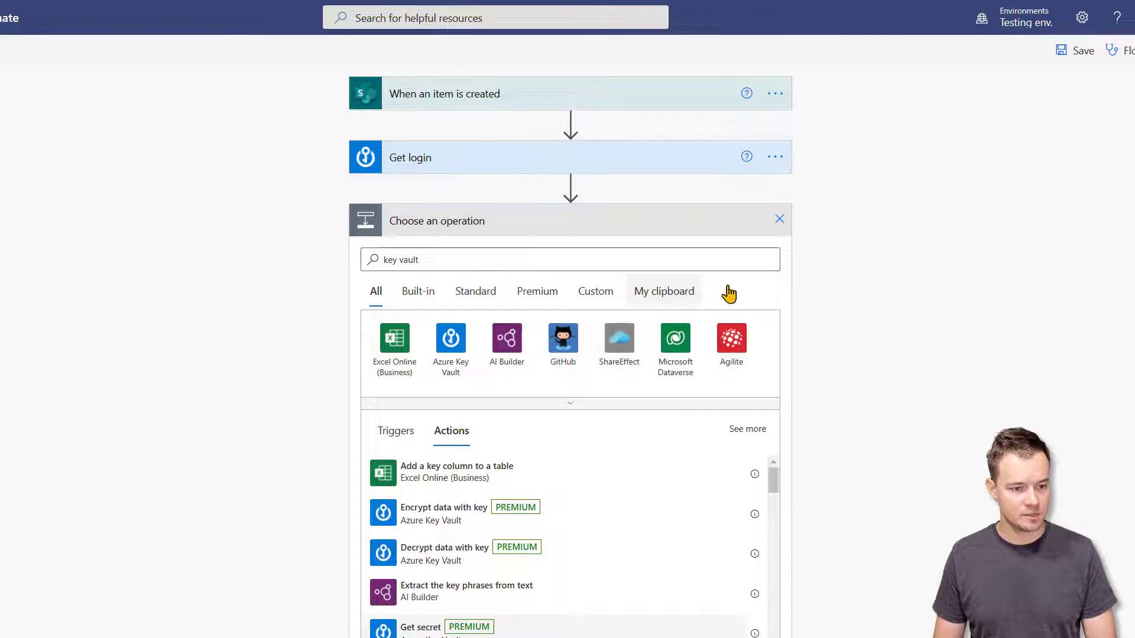
left_click(762, 255)
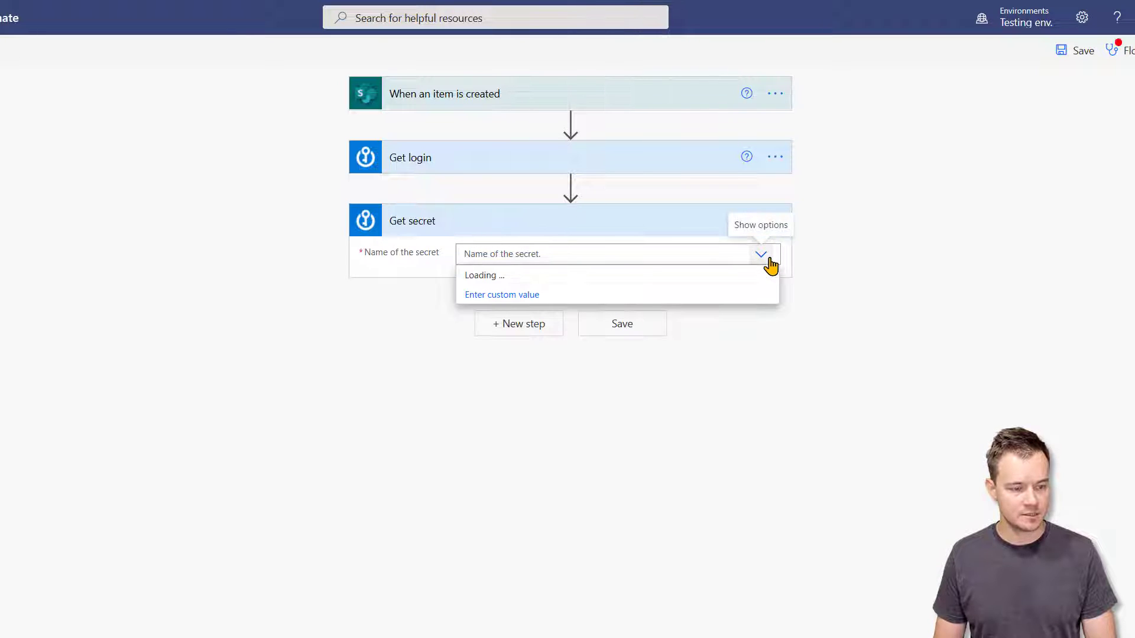
left_click(588, 312)
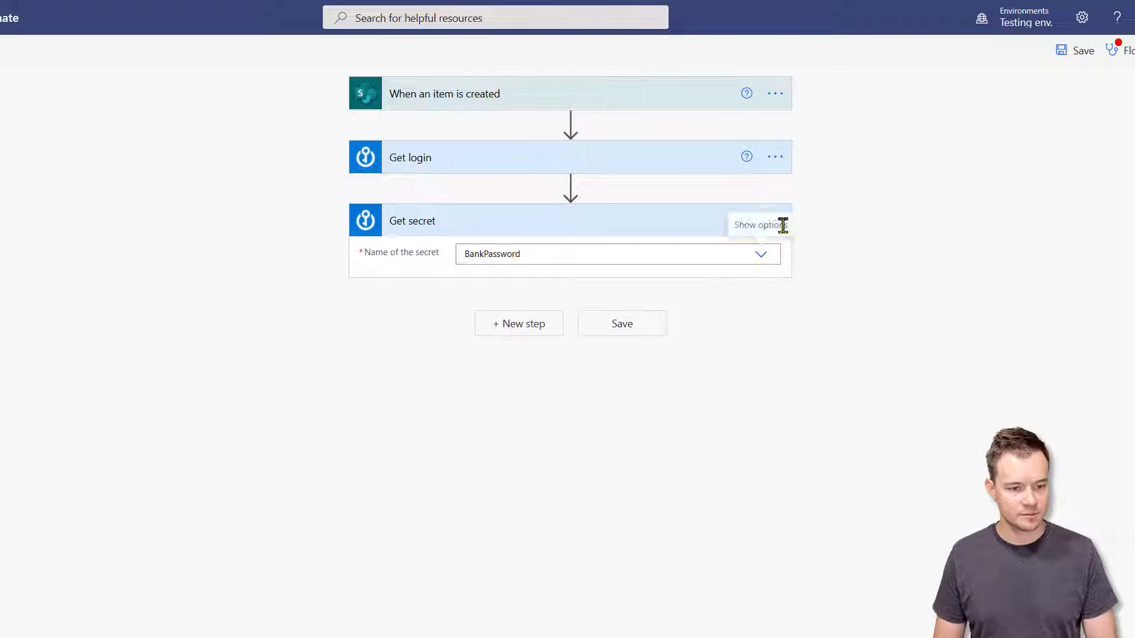
Rename the Get secret action that retrieves BankPassword to Get password.
left_click(775, 221)
left_click(812, 243)
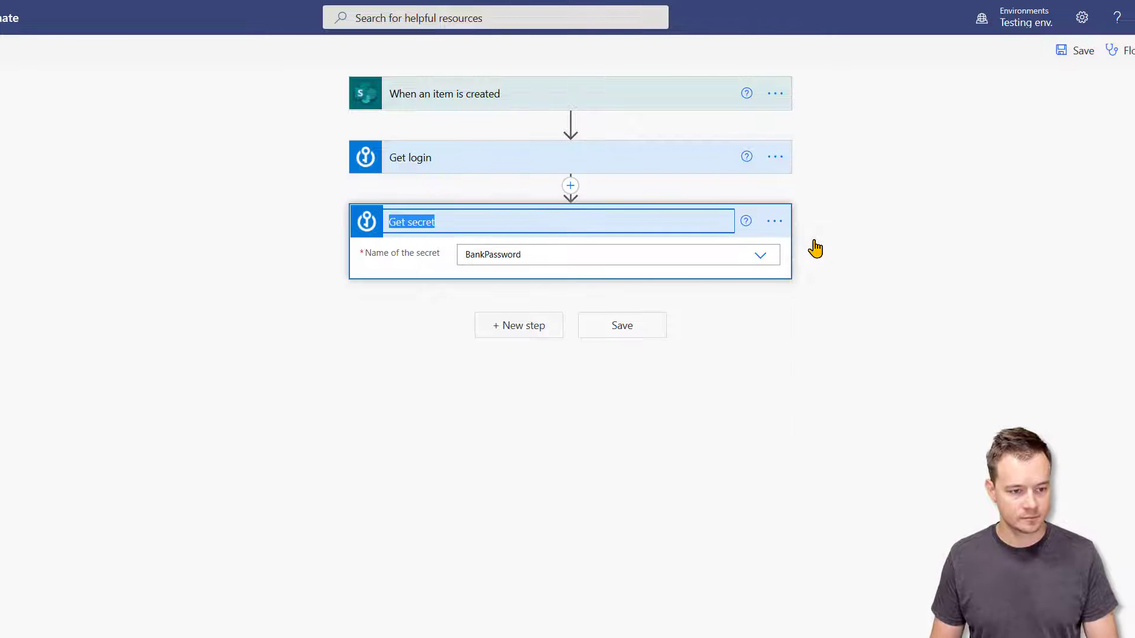
type("Get passwo")
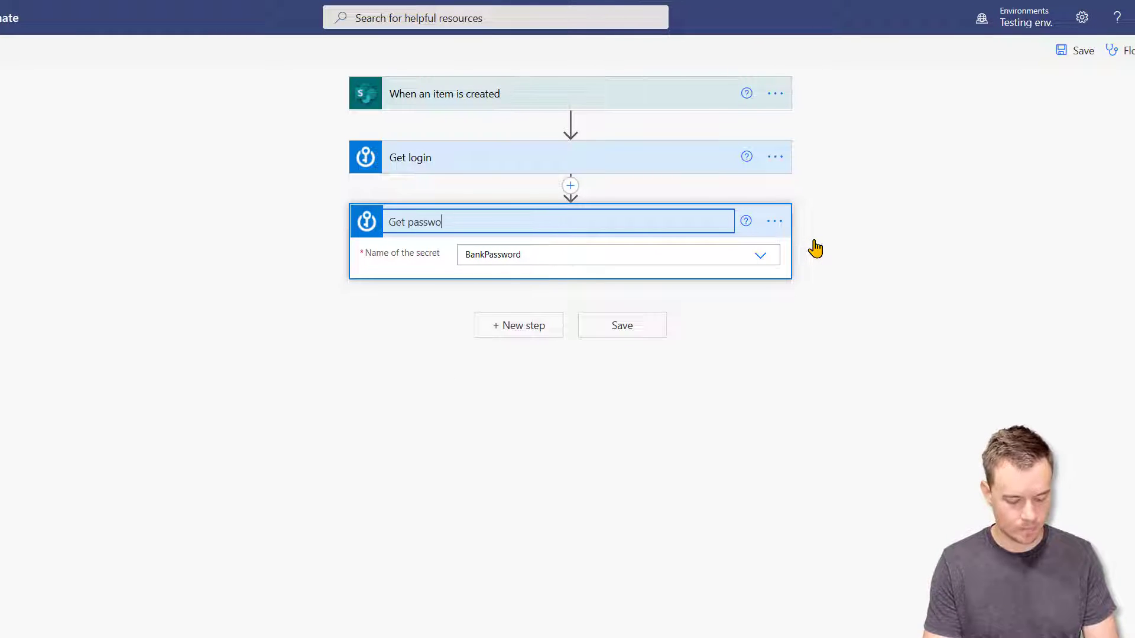
type("rd")
key("Return")
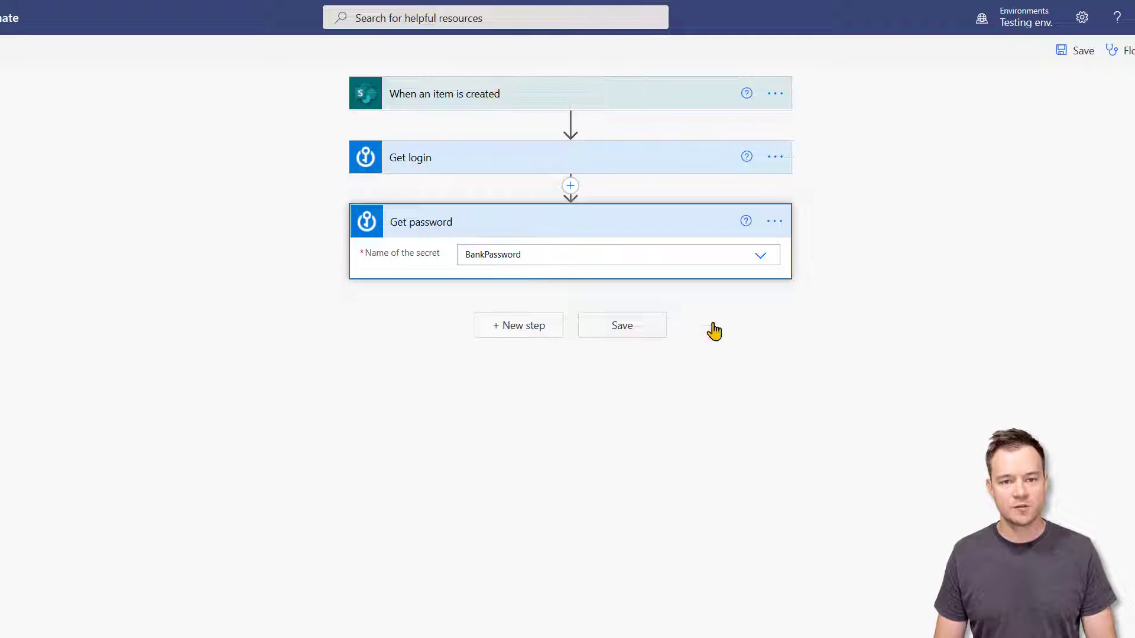
Open the settings of the Get login action.
left_click(775, 157)
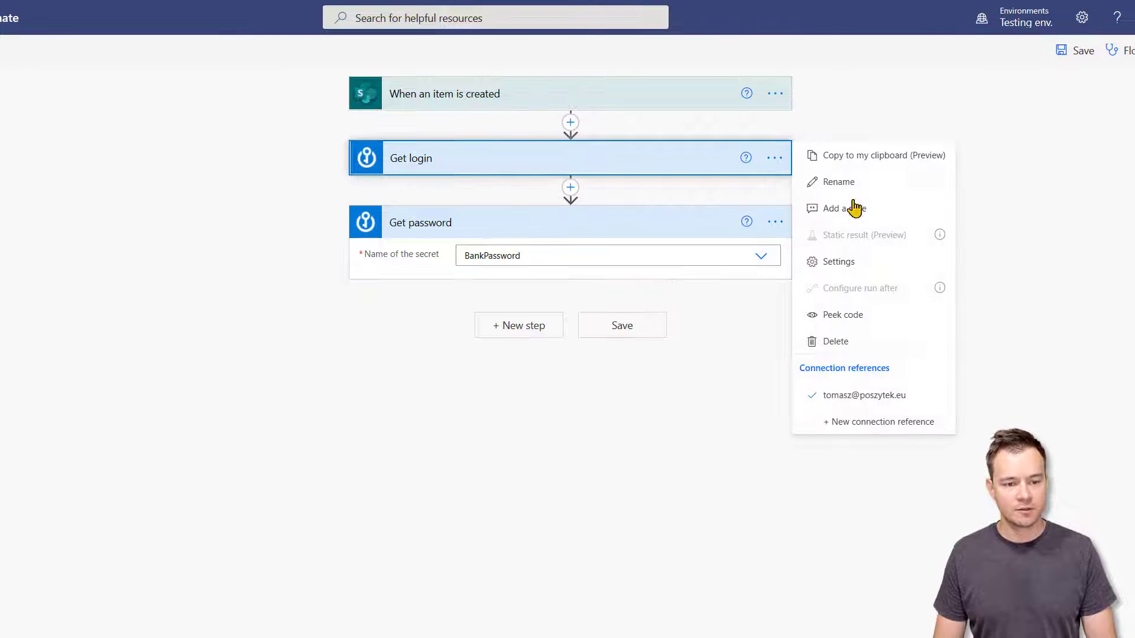
left_click(835, 259)
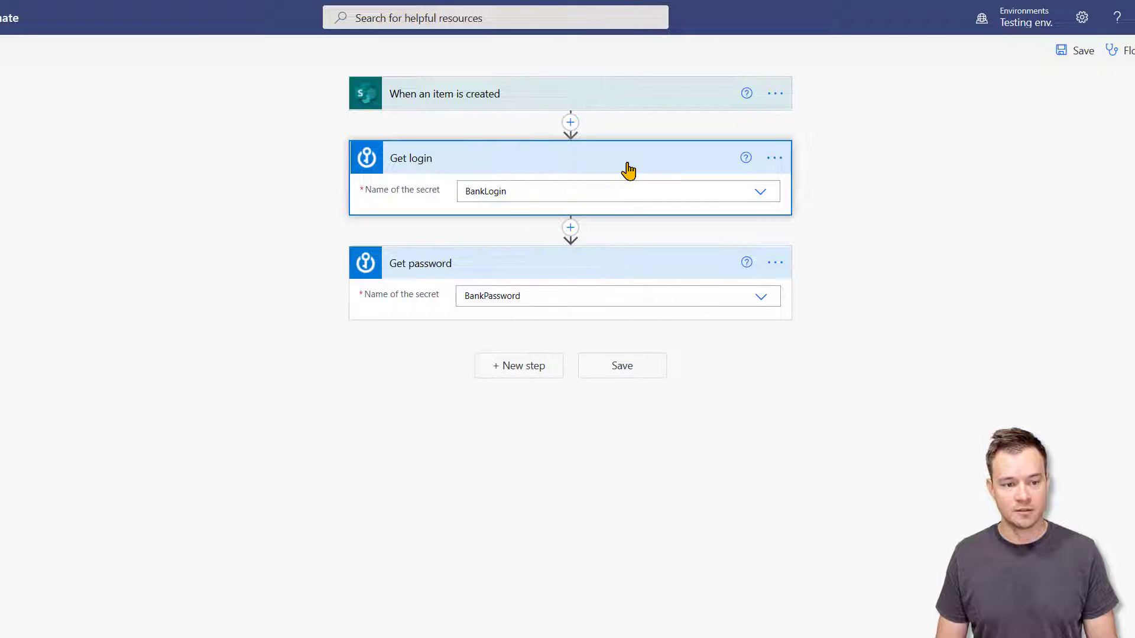
Add a Run a flow built with Power Automate Desktop action that runs the Do a transfer desktop flow in Attended mode.
left_click(524, 366)
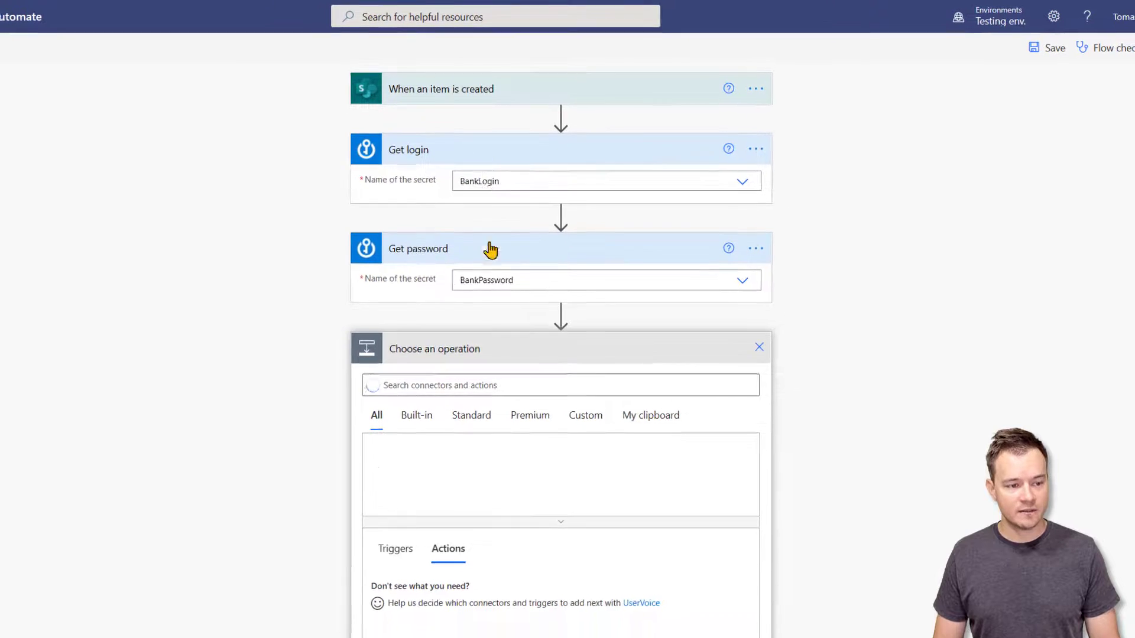
left_click(501, 391)
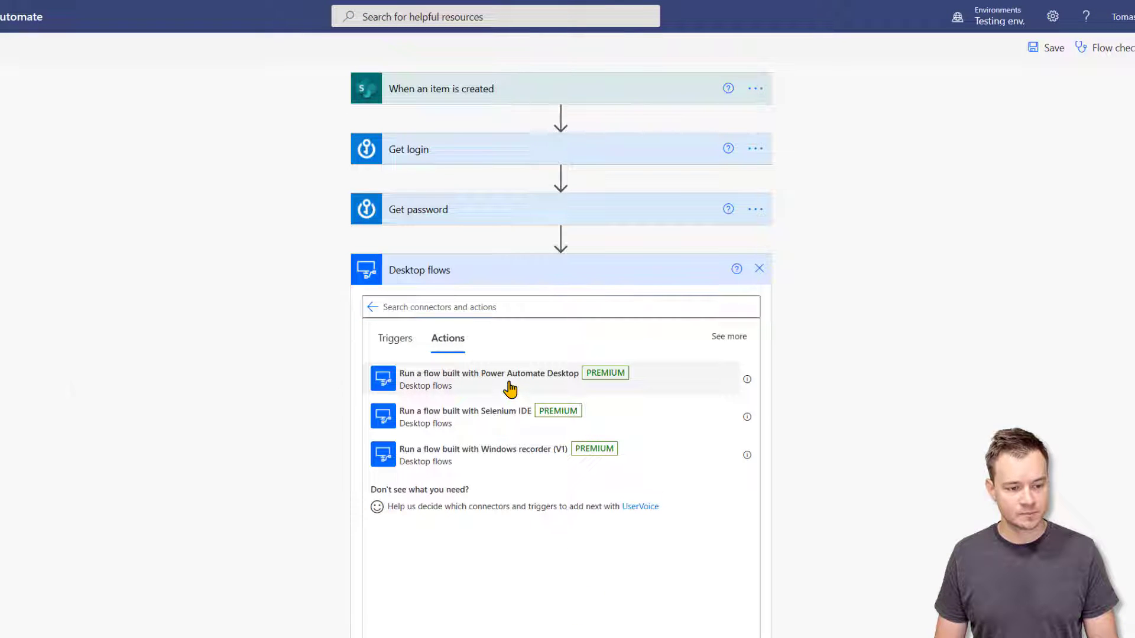
left_click(510, 384)
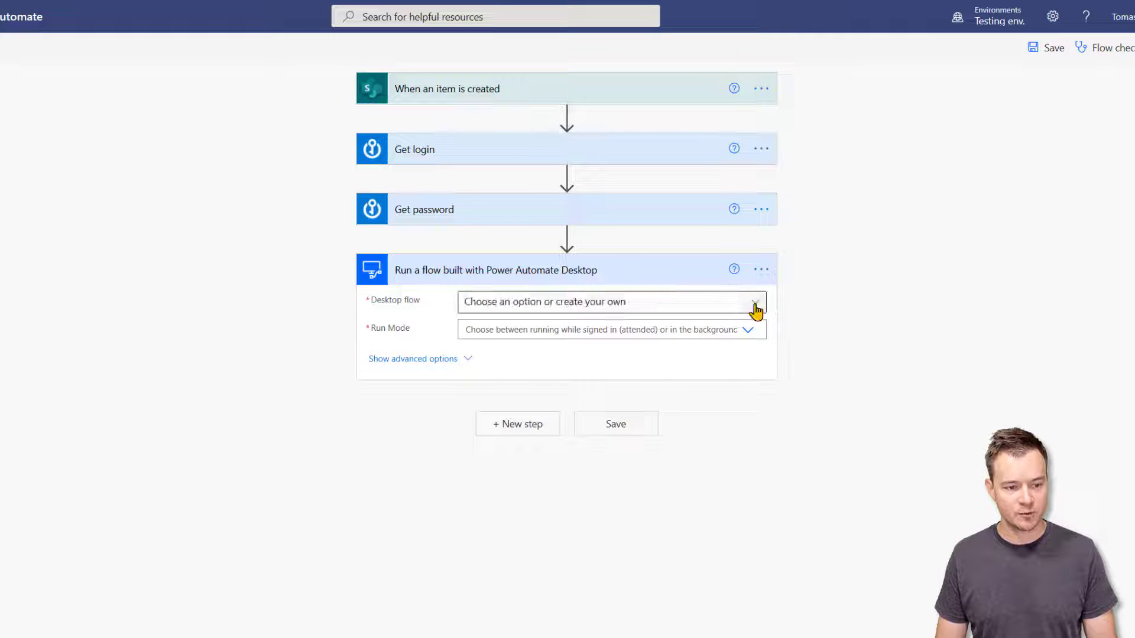
left_click(753, 305)
left_click(502, 408)
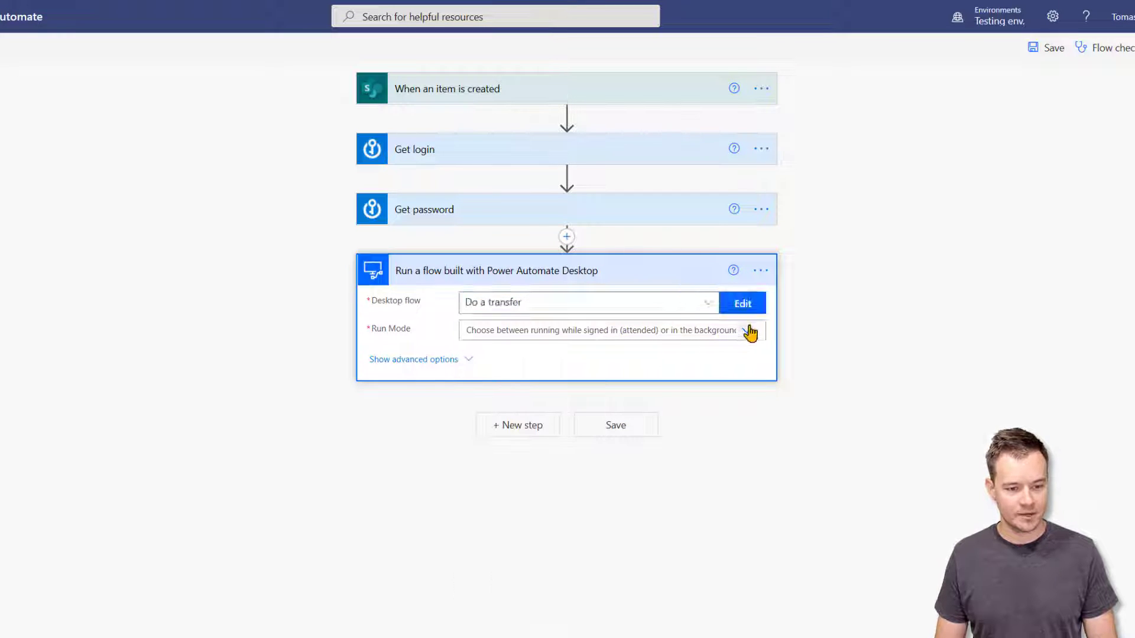
left_click(703, 336)
left_click(512, 352)
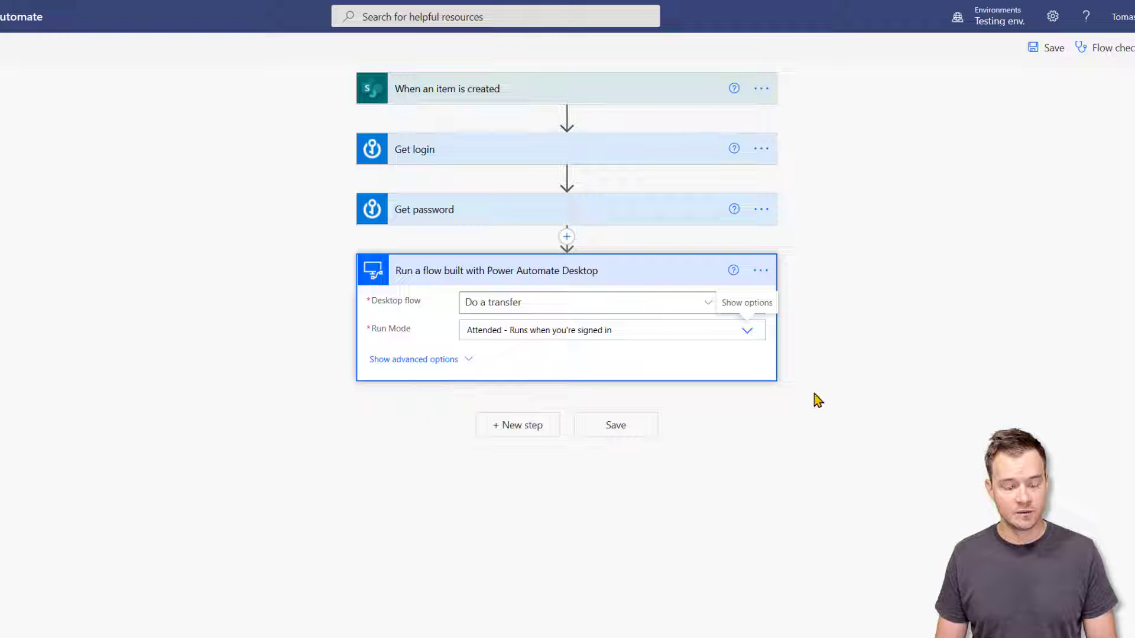
Map var_Login to the secret value from Get login and var_Pass to the secret value from Get password.
left_click(544, 352)
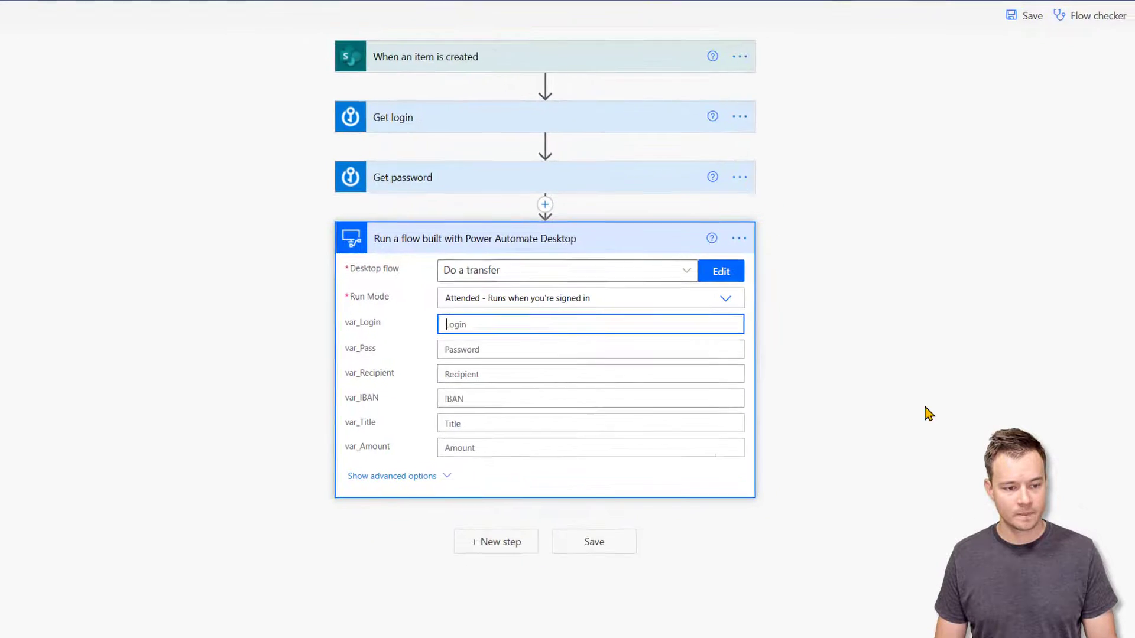
scroll(848, 424, "down", 10)
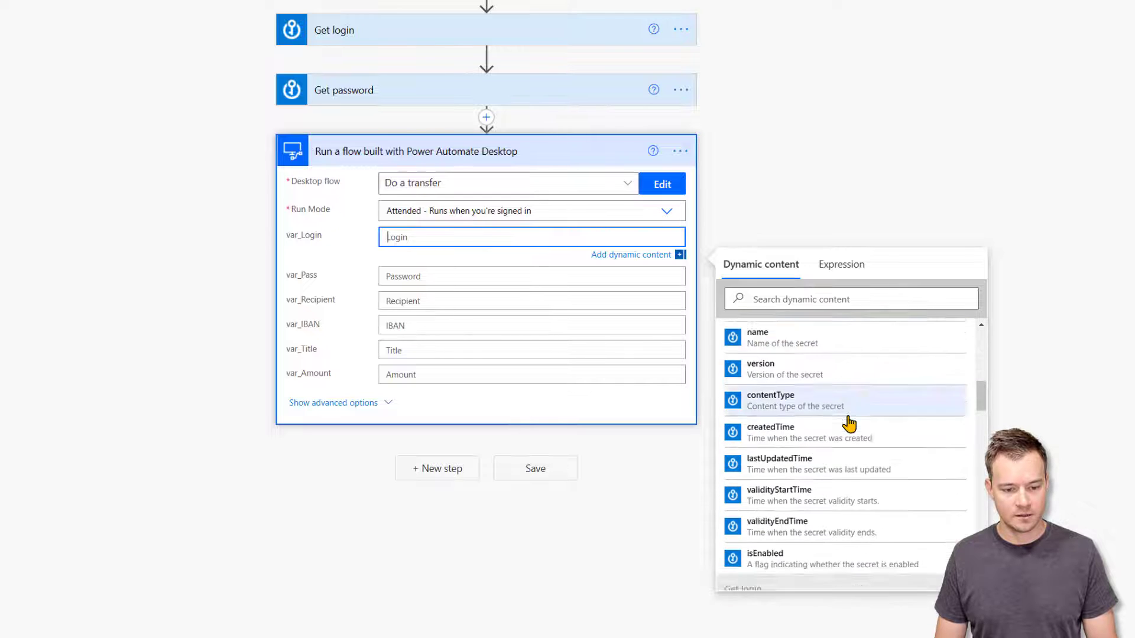
left_click(799, 430)
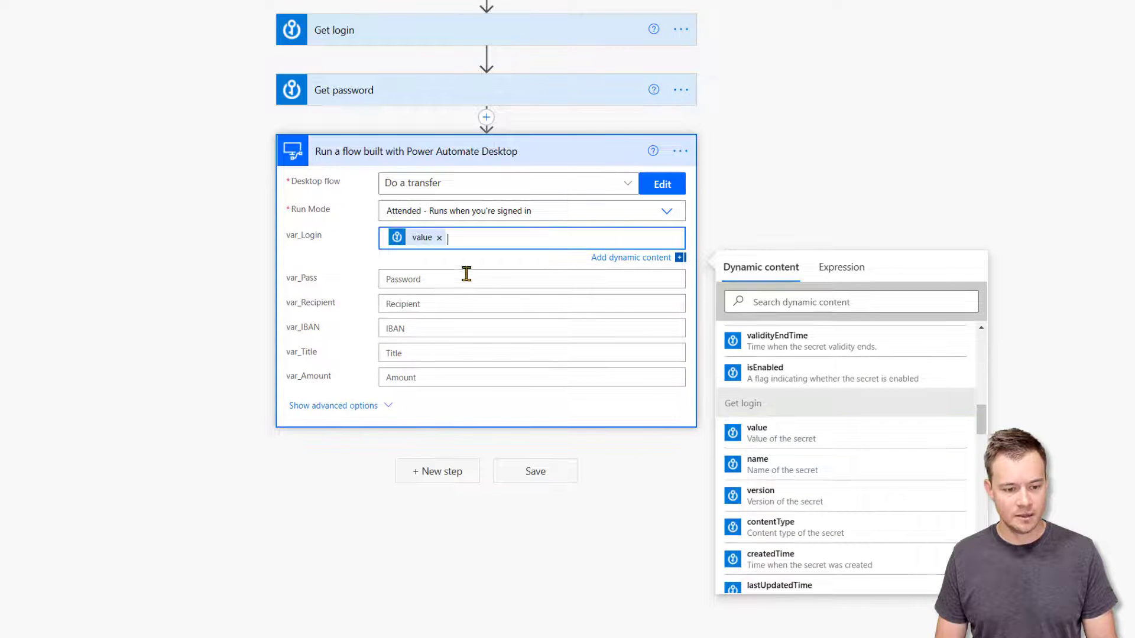
left_click(466, 275)
scroll(836, 456, "down", 15)
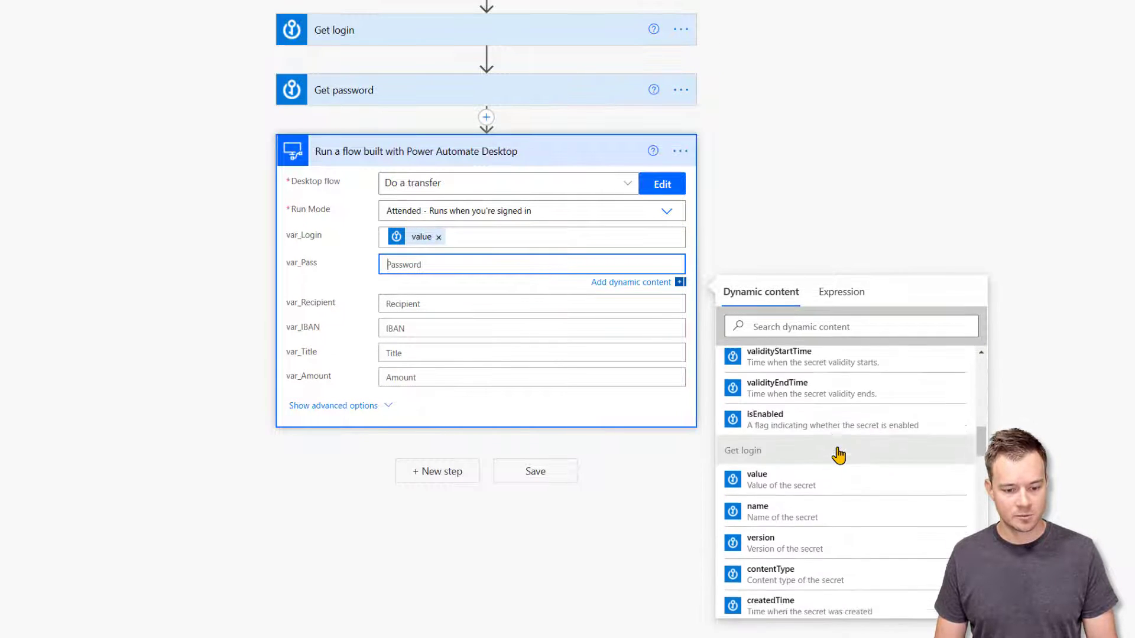
scroll(824, 494, "up", 10)
left_click(820, 514)
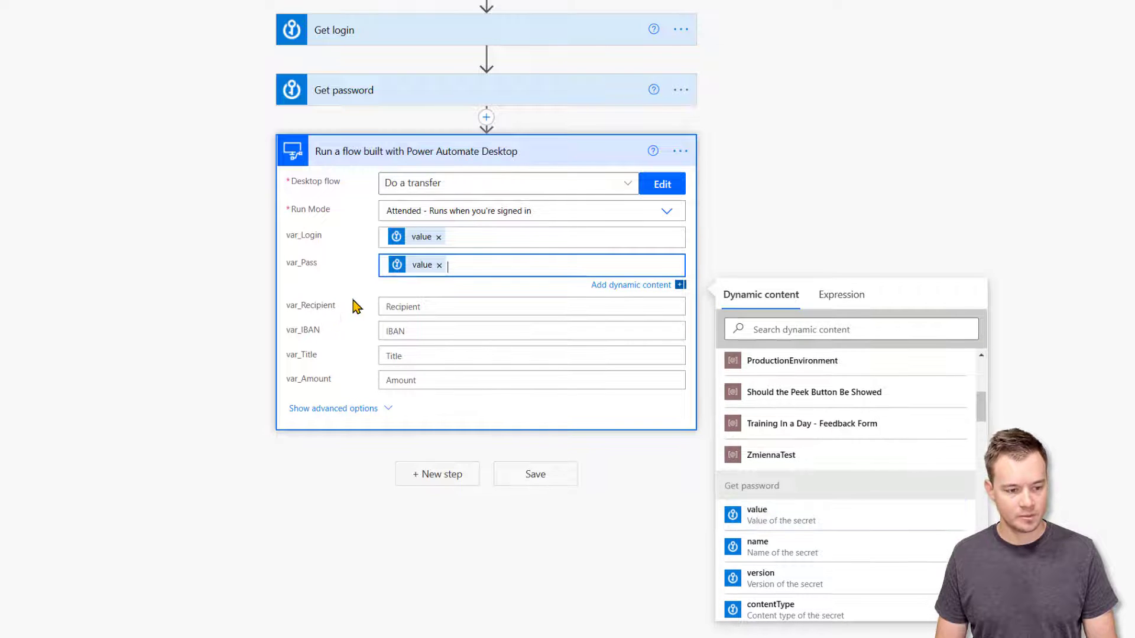
Map var_Recipient to the SharePoint item's Title and var_IBAN to its IBAN using dynamic content.
left_click(405, 304)
left_click(826, 351)
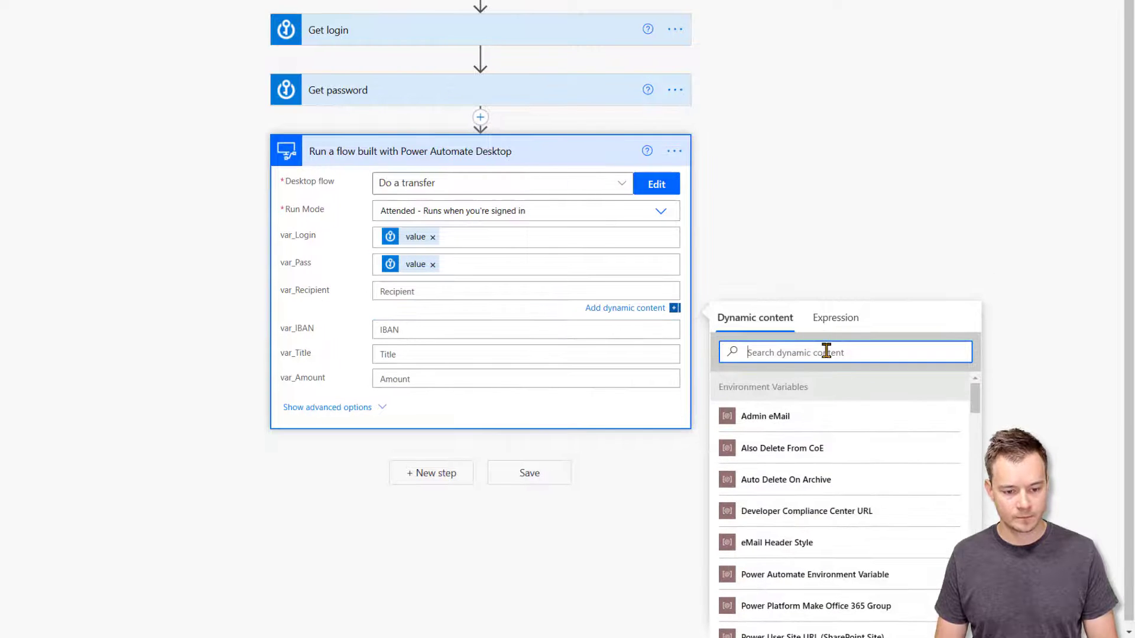
type("titl")
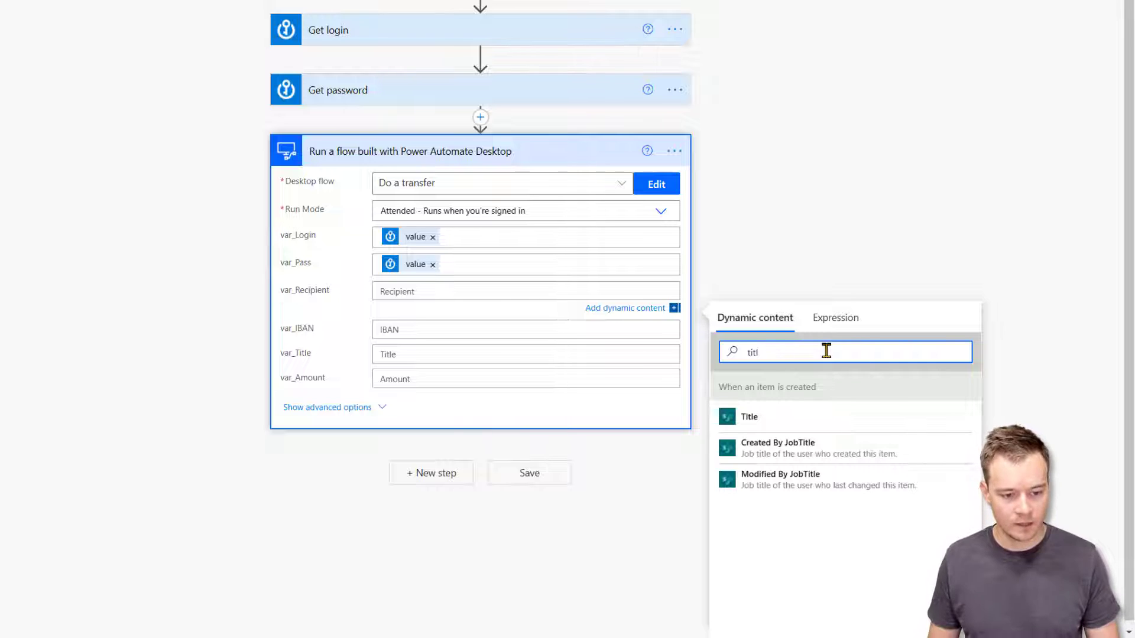
left_click(791, 418)
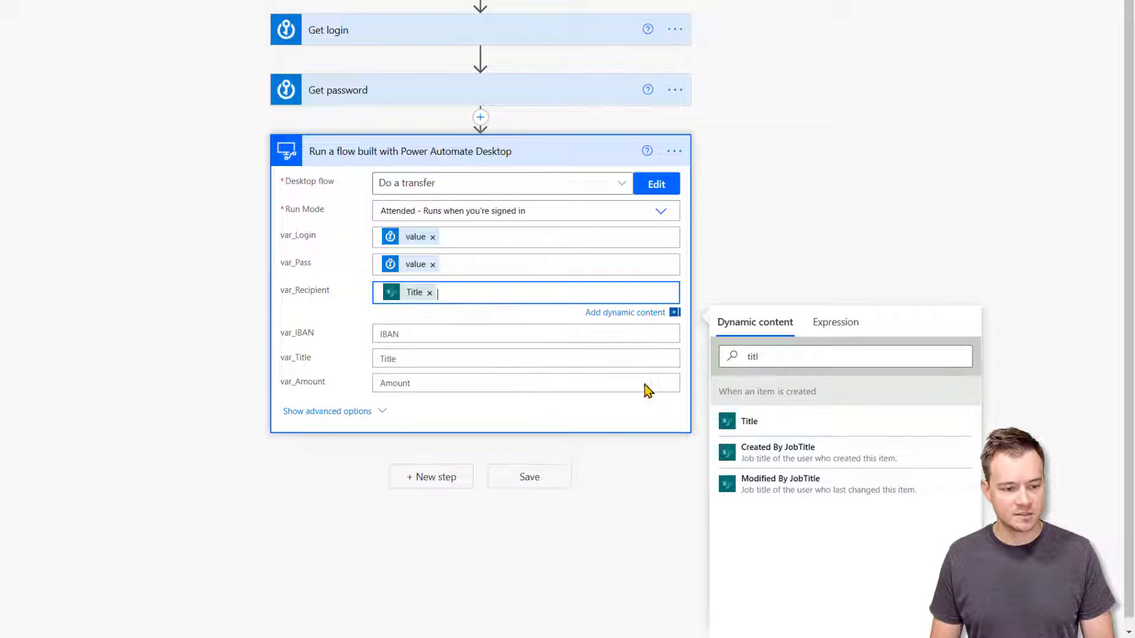
left_click(466, 334)
left_click(803, 378)
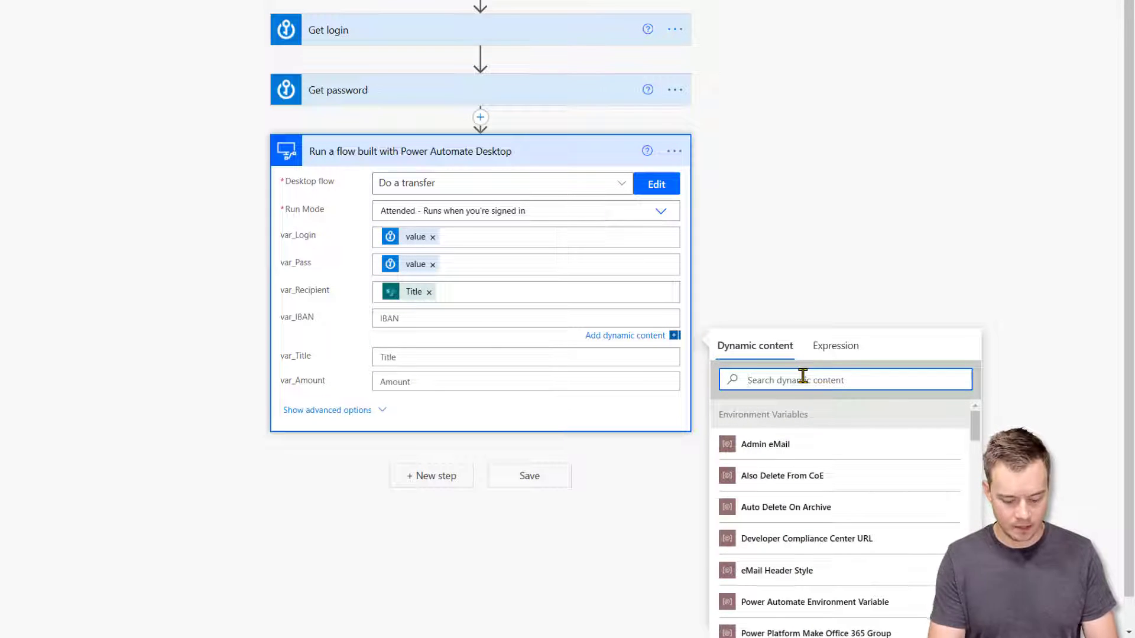
type("iban")
left_click(765, 447)
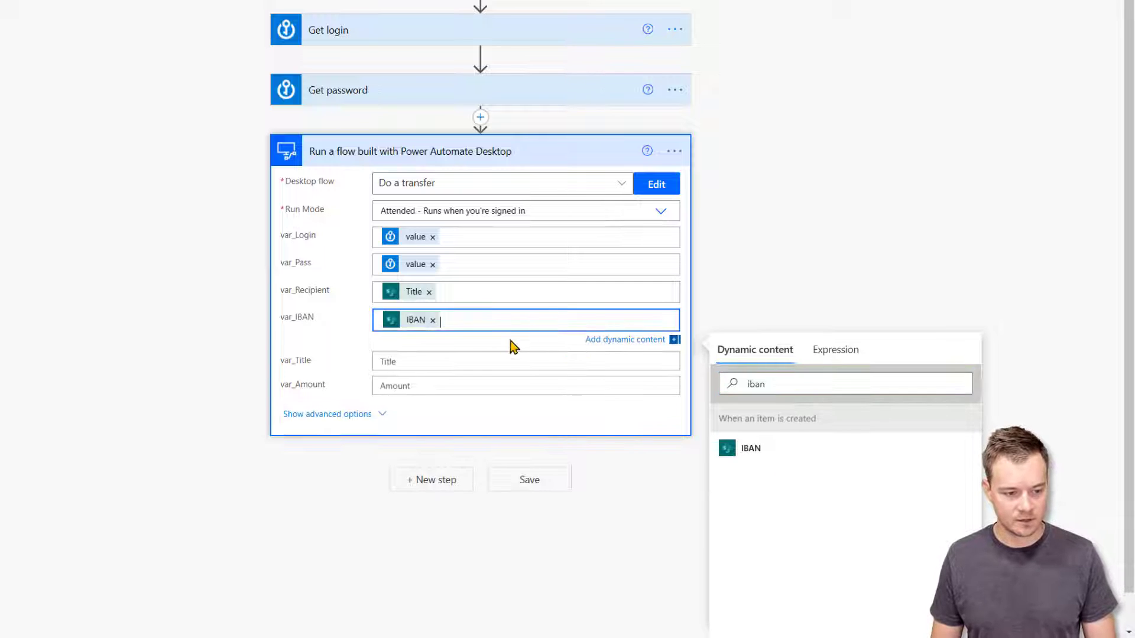
Map var_Title to the SharePoint item's InvoiceNo and var_Amount to its InvoiceAmount using dynamic content.
left_click(515, 356)
left_click(783, 407)
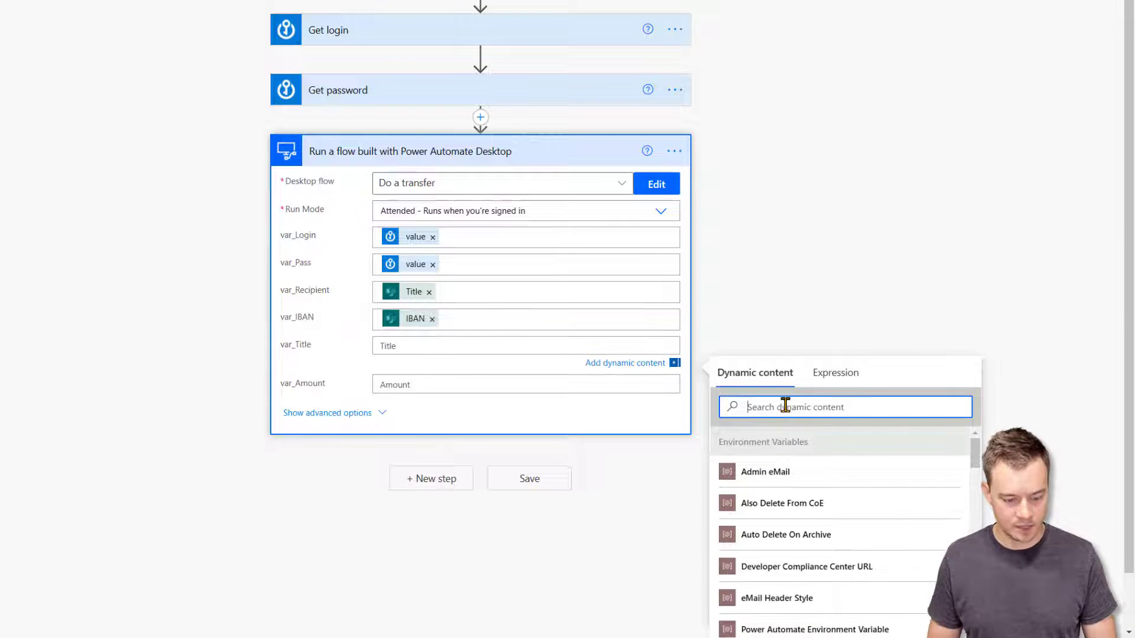
type("invo")
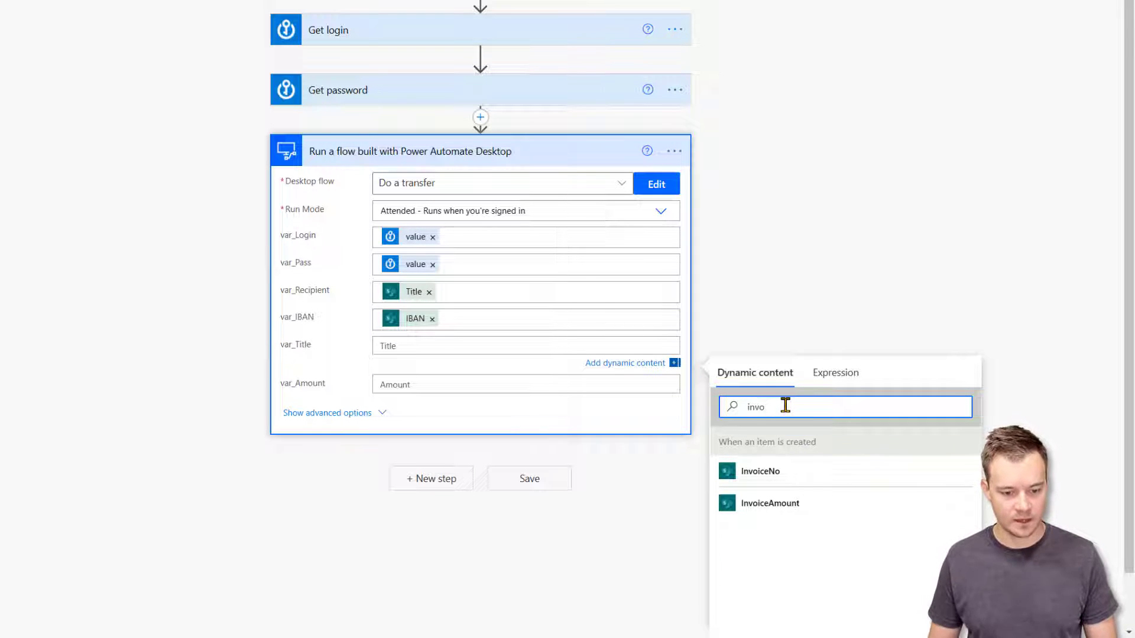
left_click(777, 478)
left_click(548, 388)
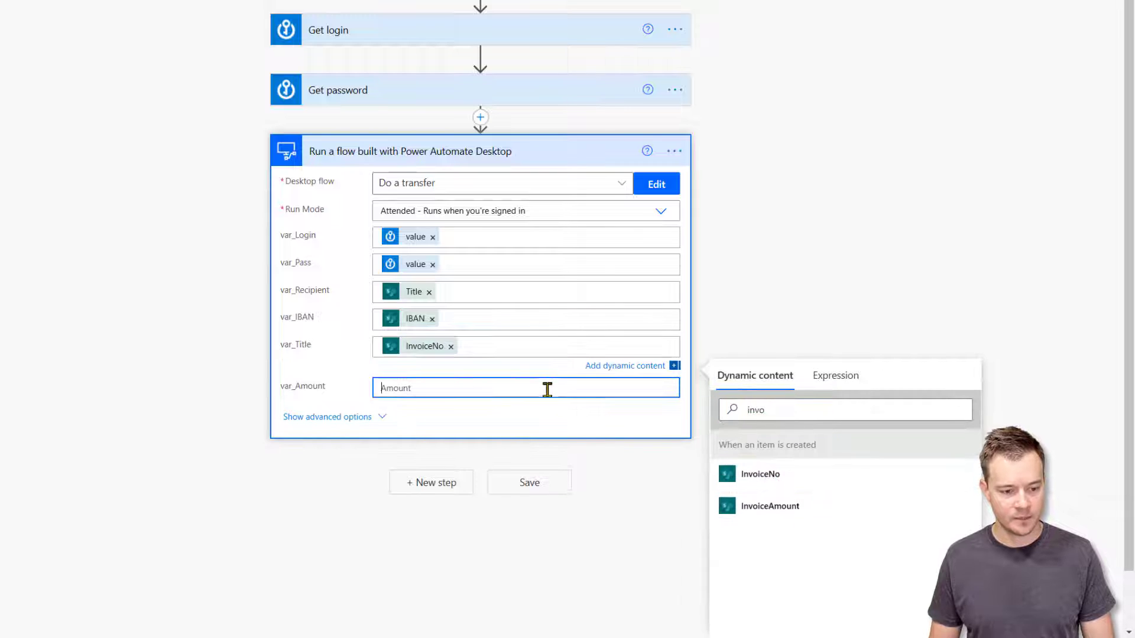
left_click(751, 435)
type("invoi")
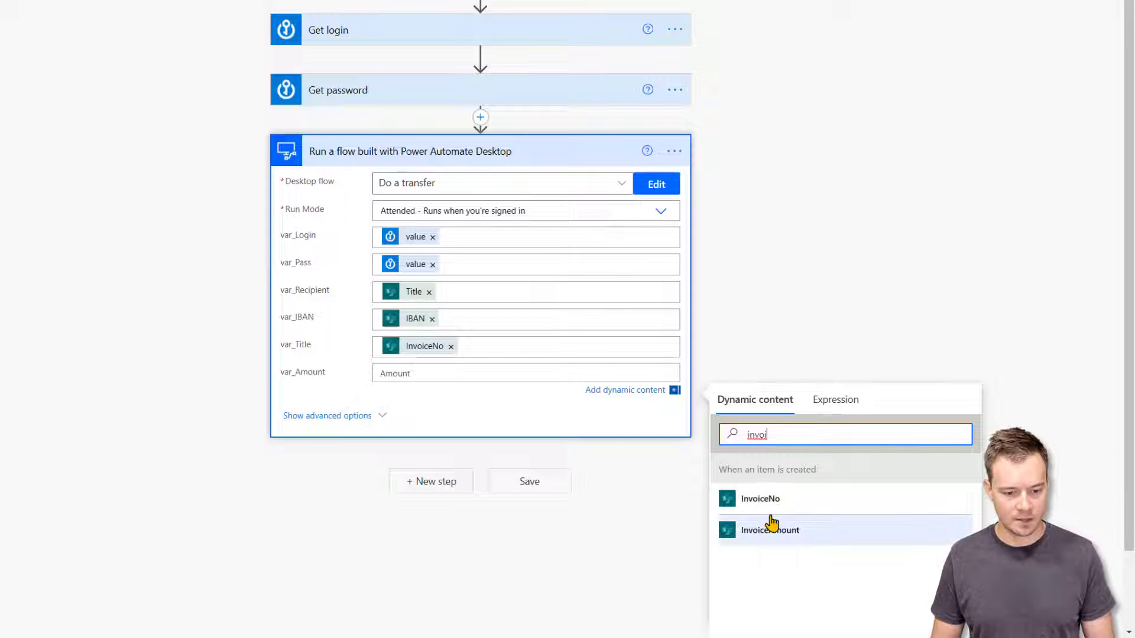
left_click(769, 530)
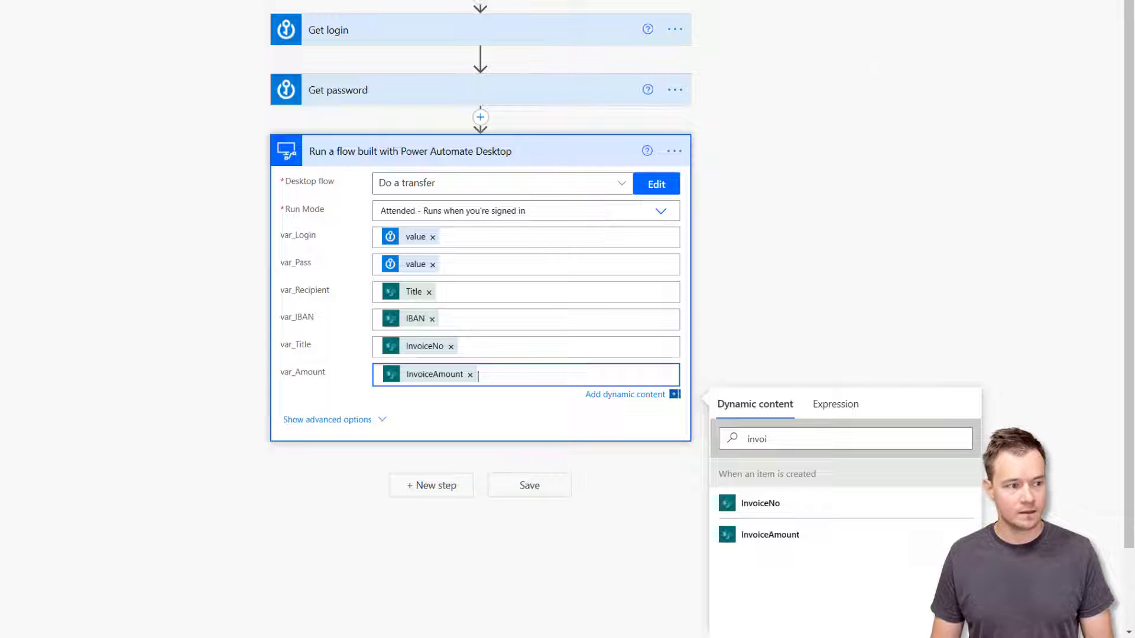
Name the cloud flow "Do a transfer trigger".
left_click(158, 72)
type("Do")
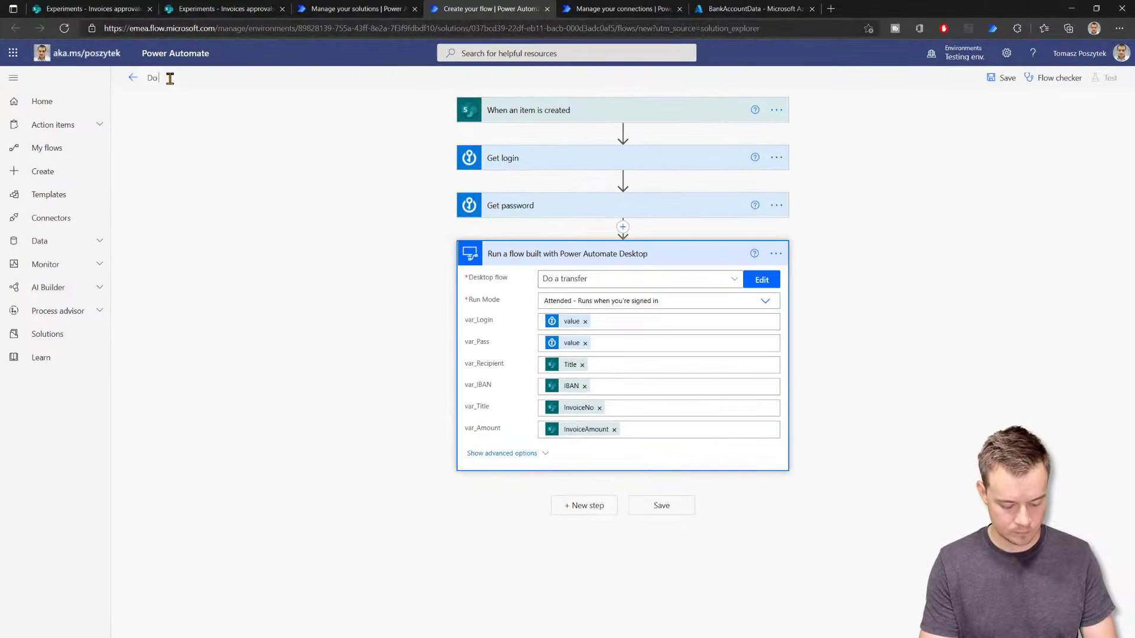
type(" a transfer trigger")
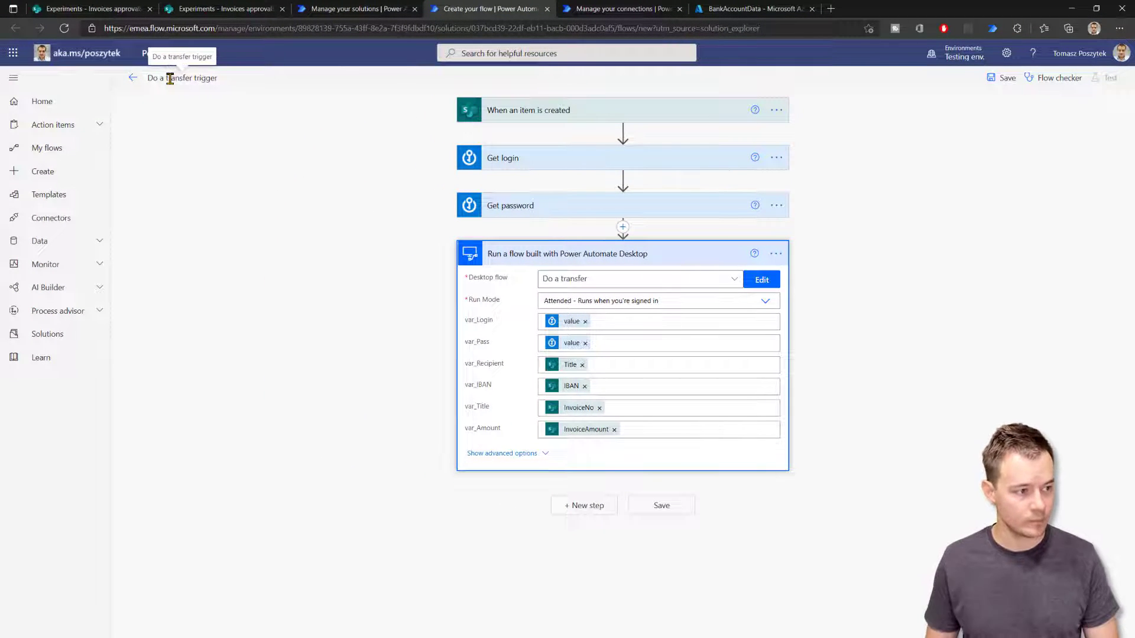
Save the cloud flow, return to the Bank RPA demo solution and finish the cloud flow creation there to refresh its components.
left_click(222, 151)
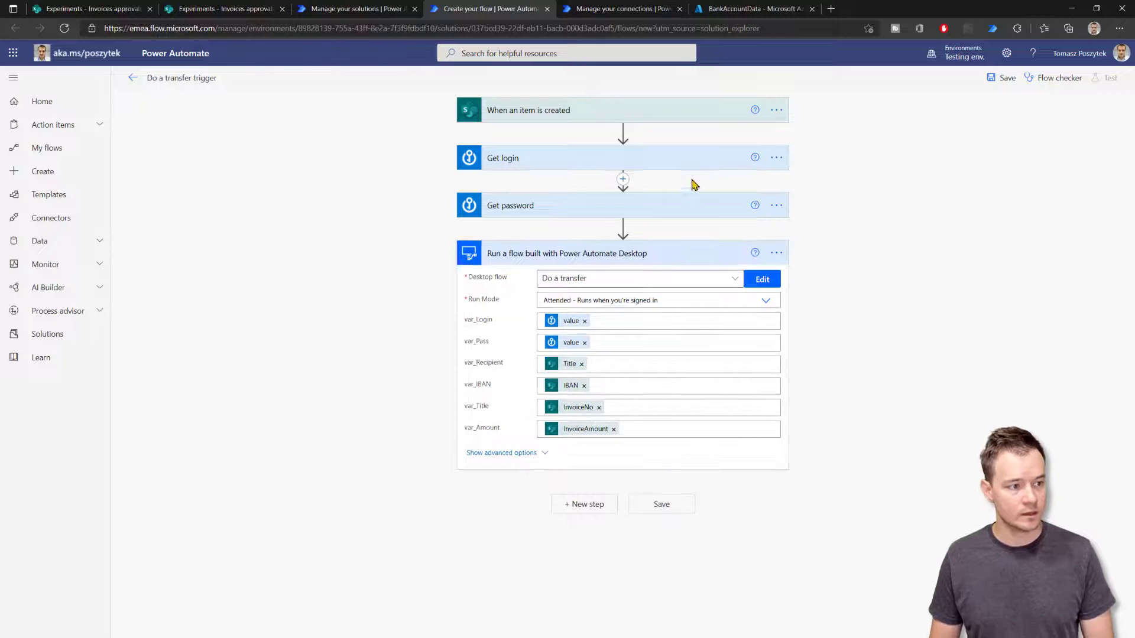
left_click(995, 84)
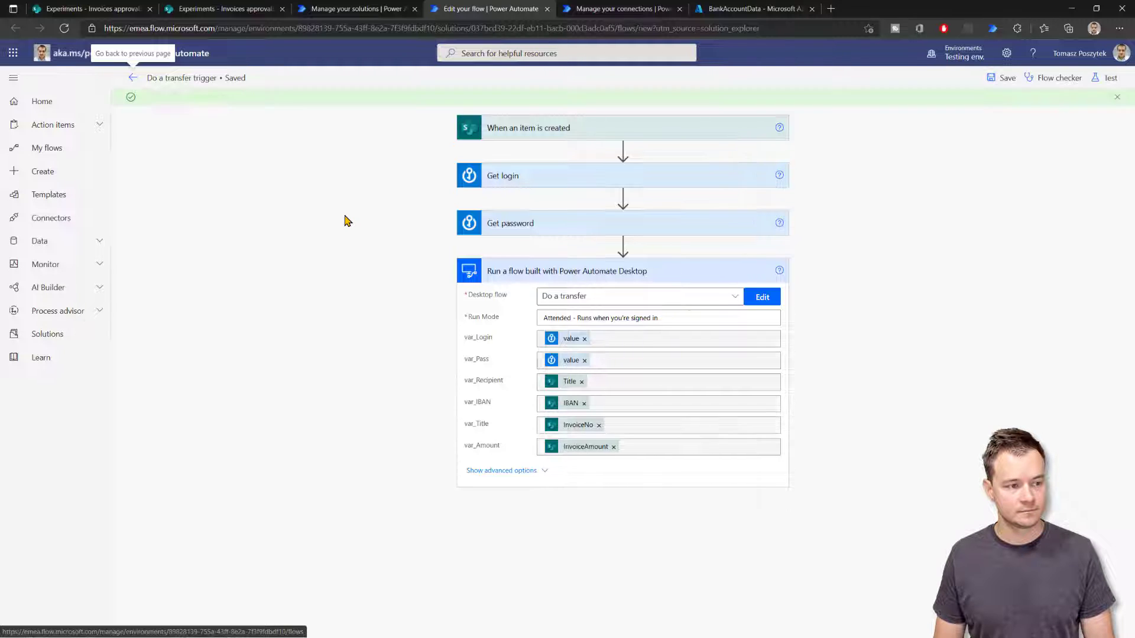
left_click(349, 9)
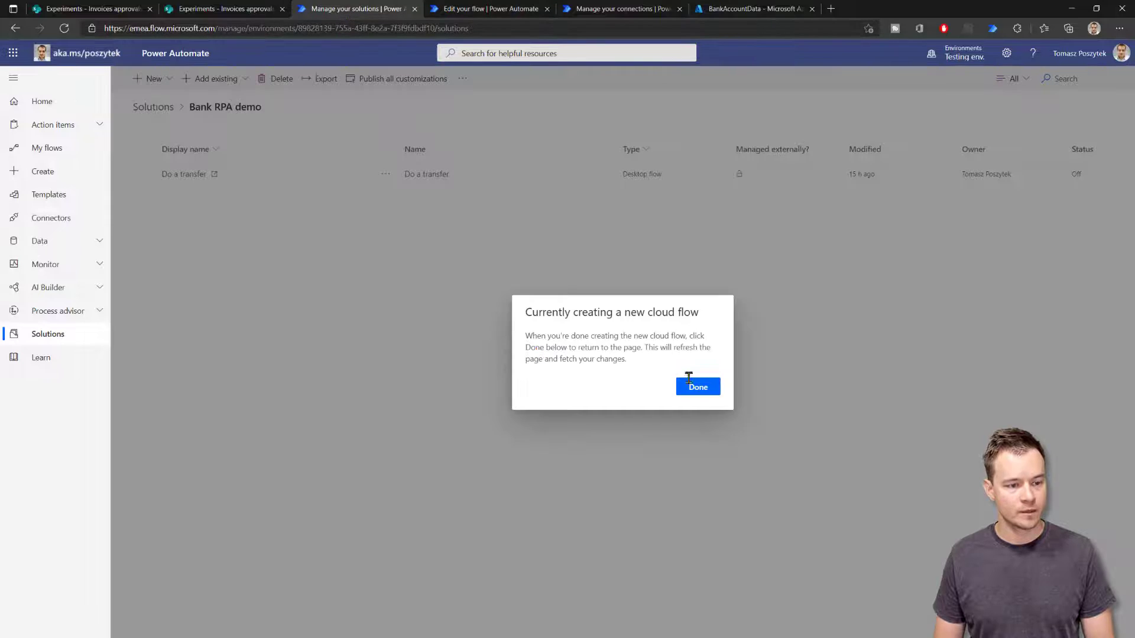
left_click(710, 389)
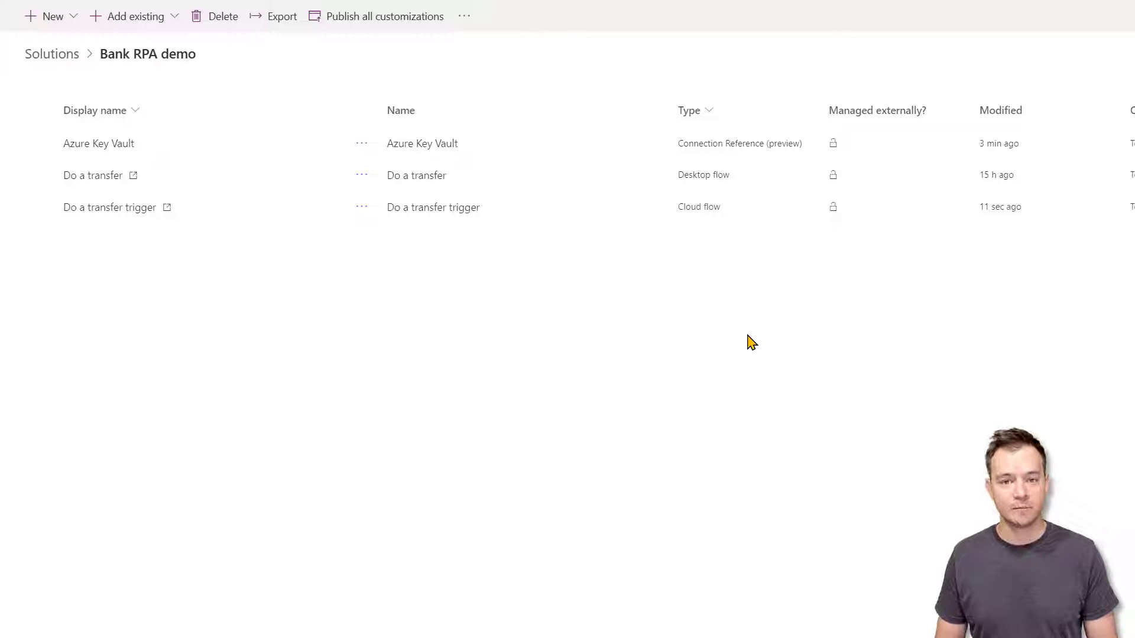
Inspect the connections available for the solution's Azure Key Vault connection reference and close its settings without saving.
left_click(93, 146)
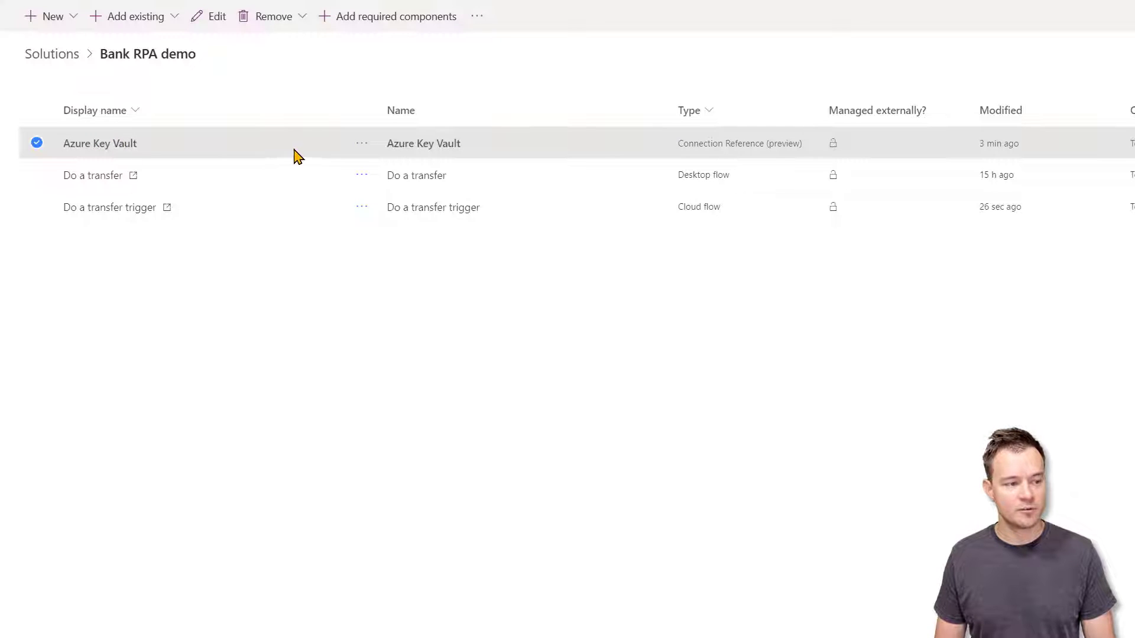
left_click(201, 19)
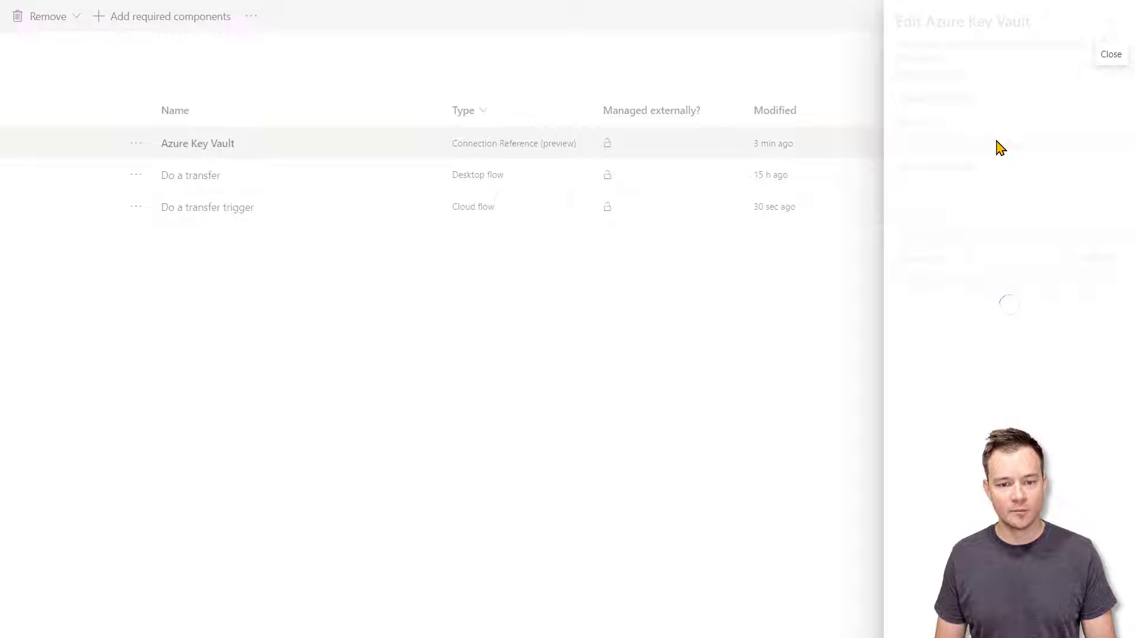
left_click(1002, 291)
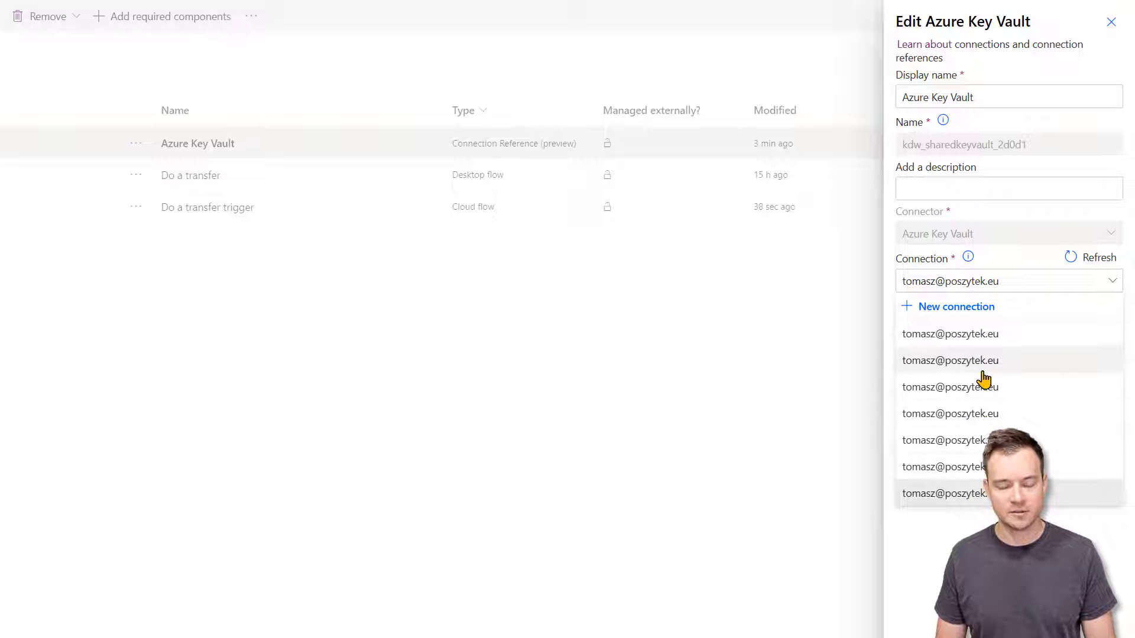
left_click(984, 493)
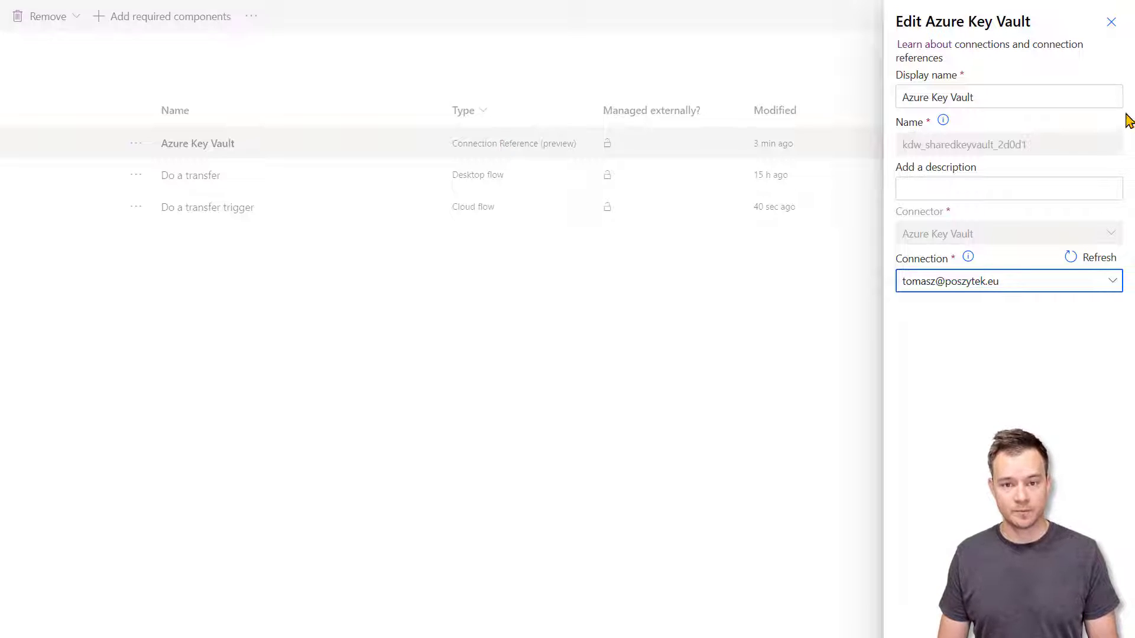
left_click(1110, 23)
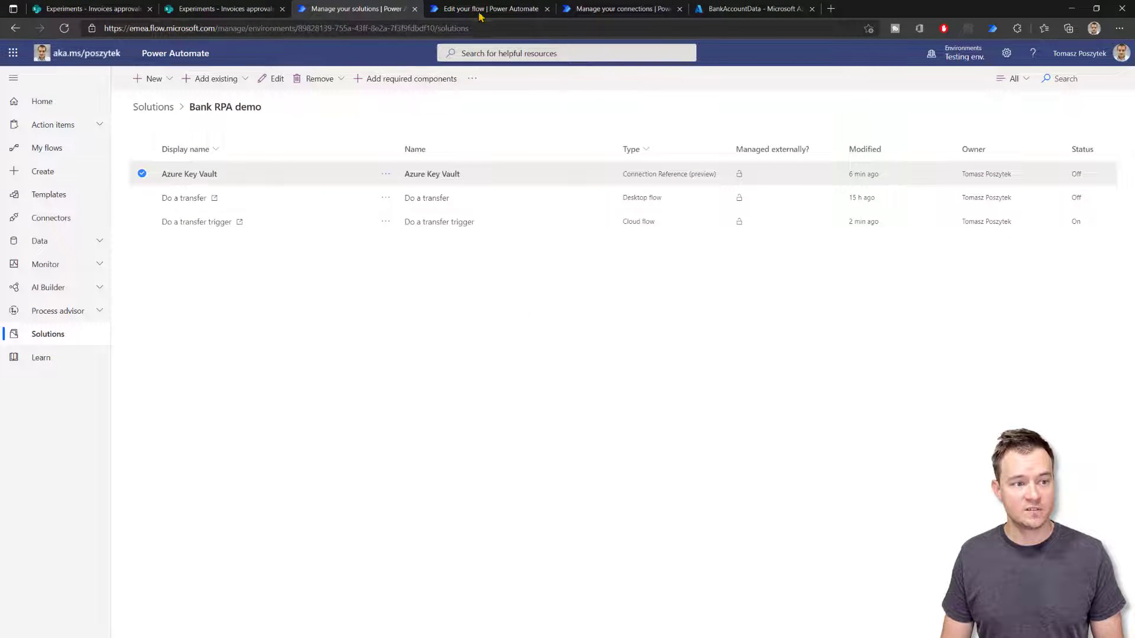
Start a new item in the Invoices approvals TEST SharePoint list, entering the vendor's name and pasting the vendor's IBAN.
left_click(480, 10)
left_click(93, 9)
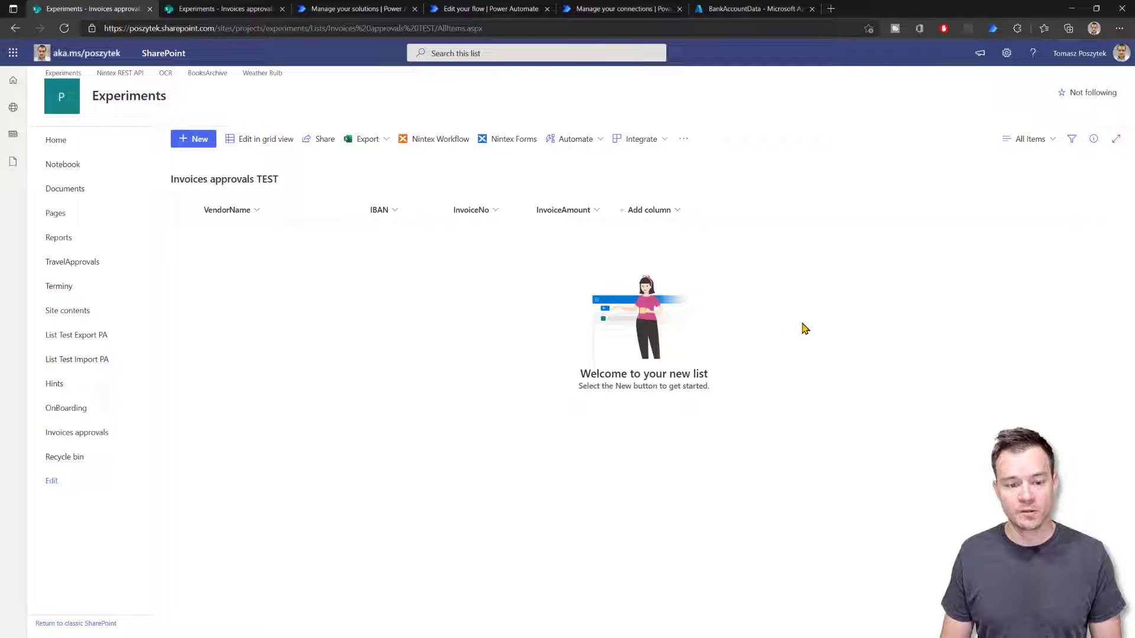
left_click(198, 142)
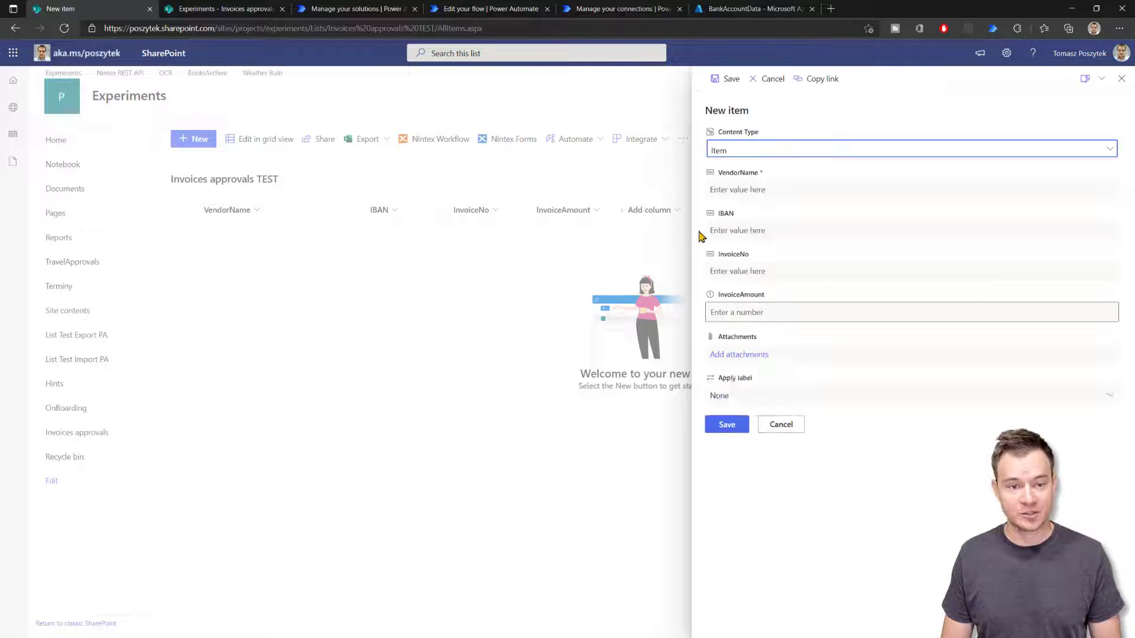
left_click(739, 190)
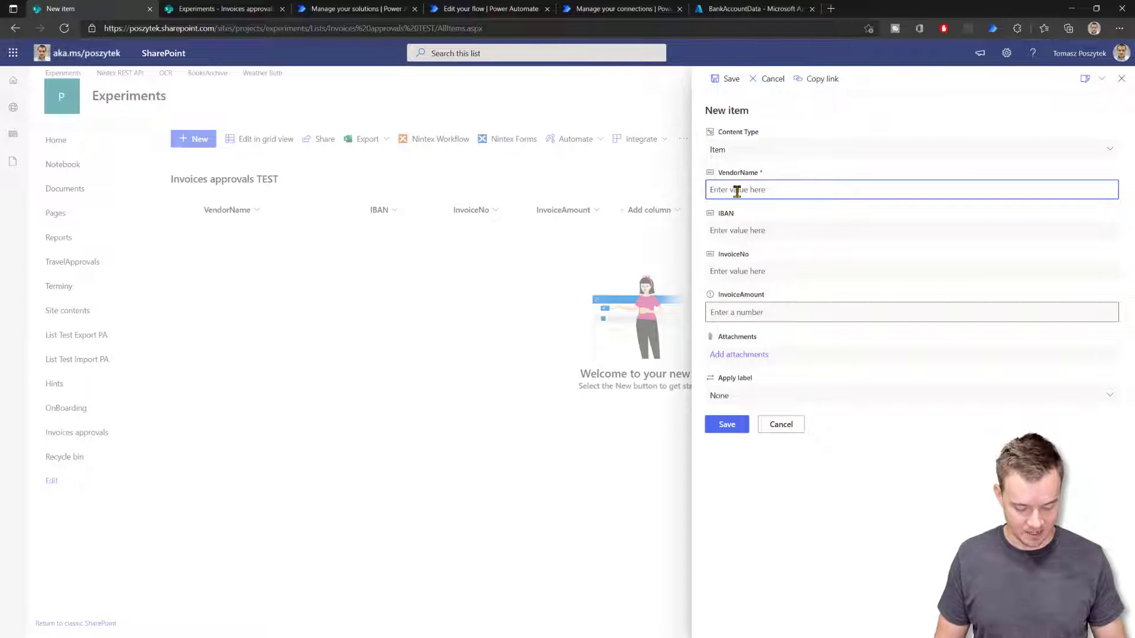
type("Tomasz")
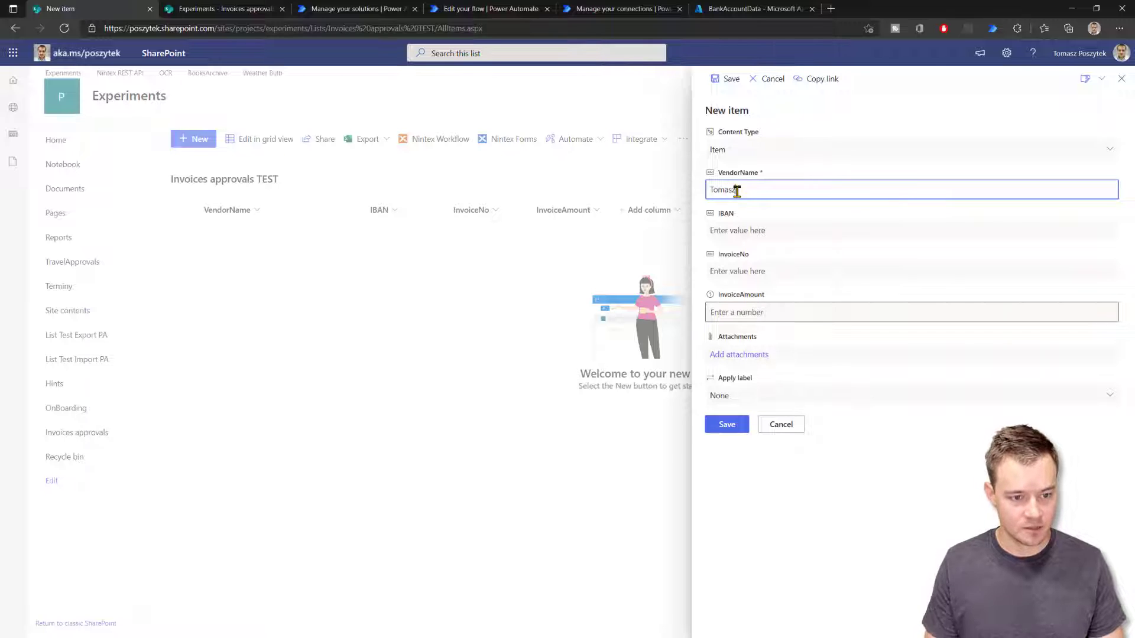
key("Tab")
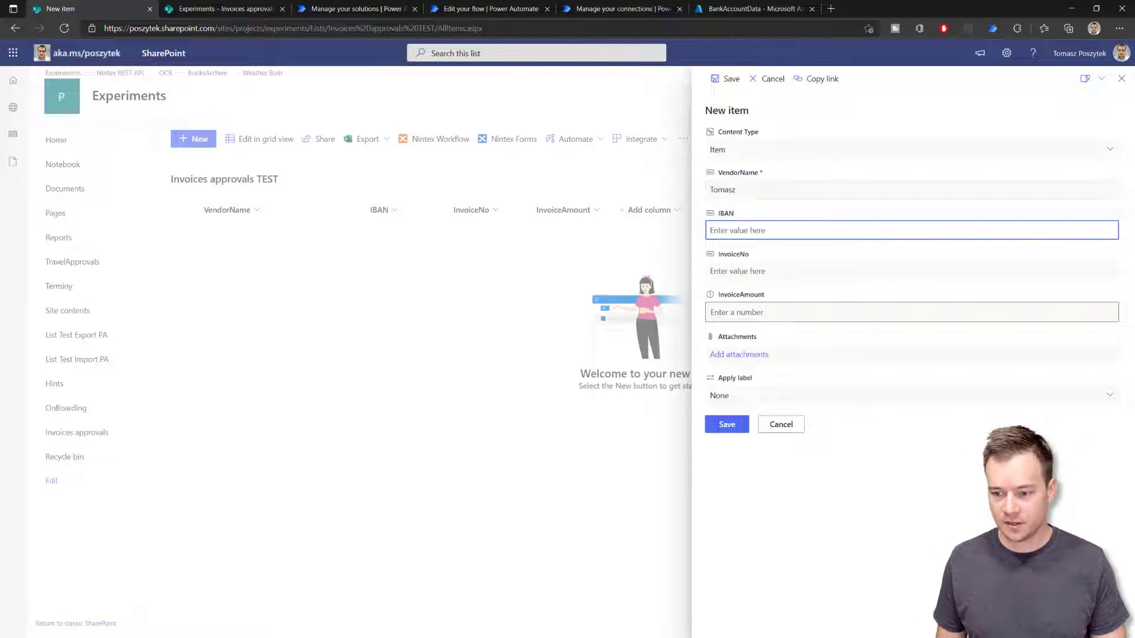
key("alt+Tab")
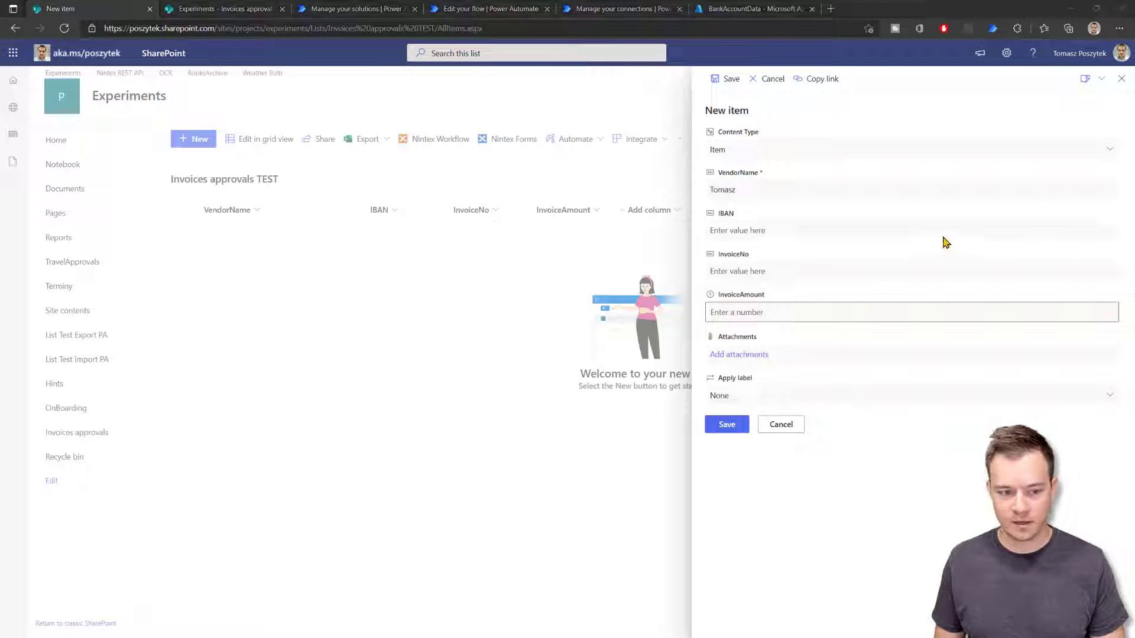
left_click(830, 231)
key("ctrl+v")
Set the new item's InvoiceNo to "Invoice/2021/3" and InvoiceAmount to 20000, and save the item.
left_click(788, 271)
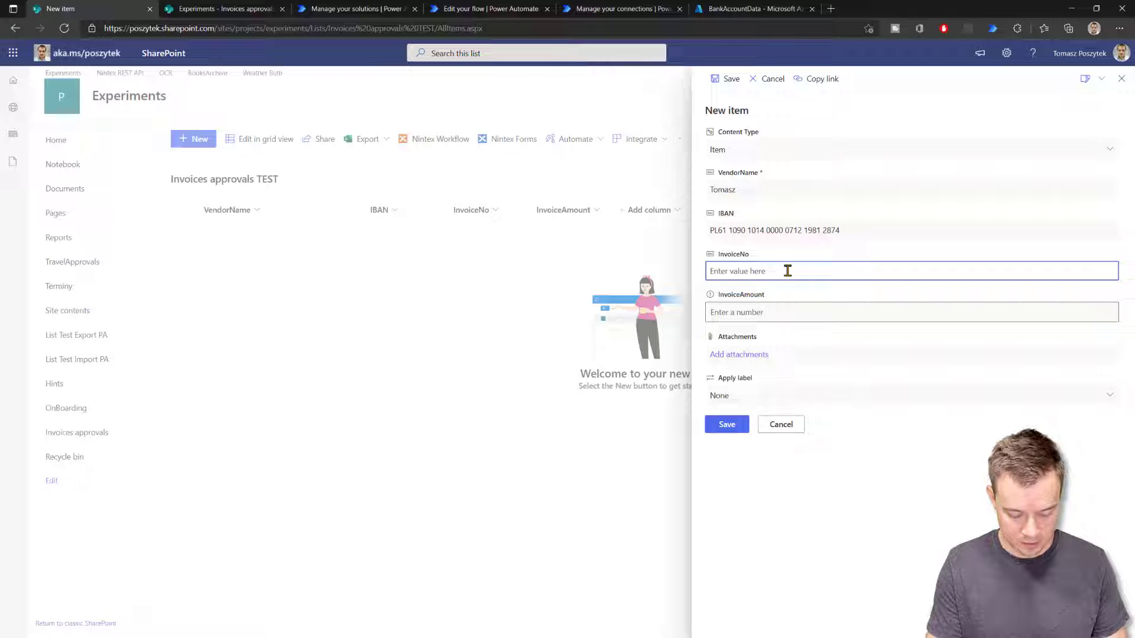
type("Inv")
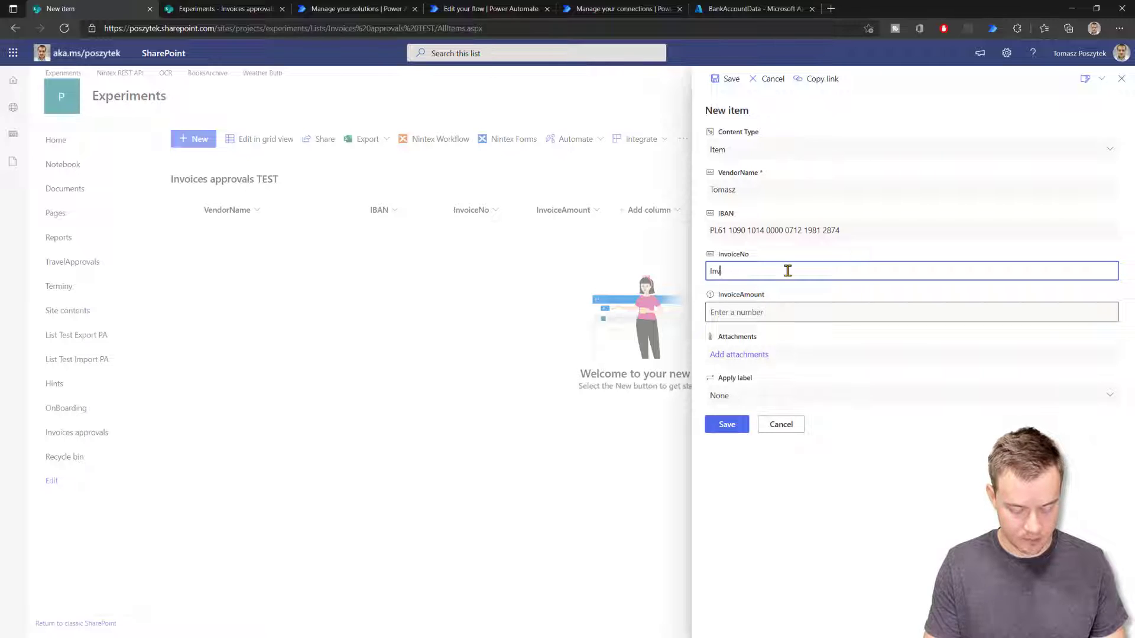
type("oice/2021")
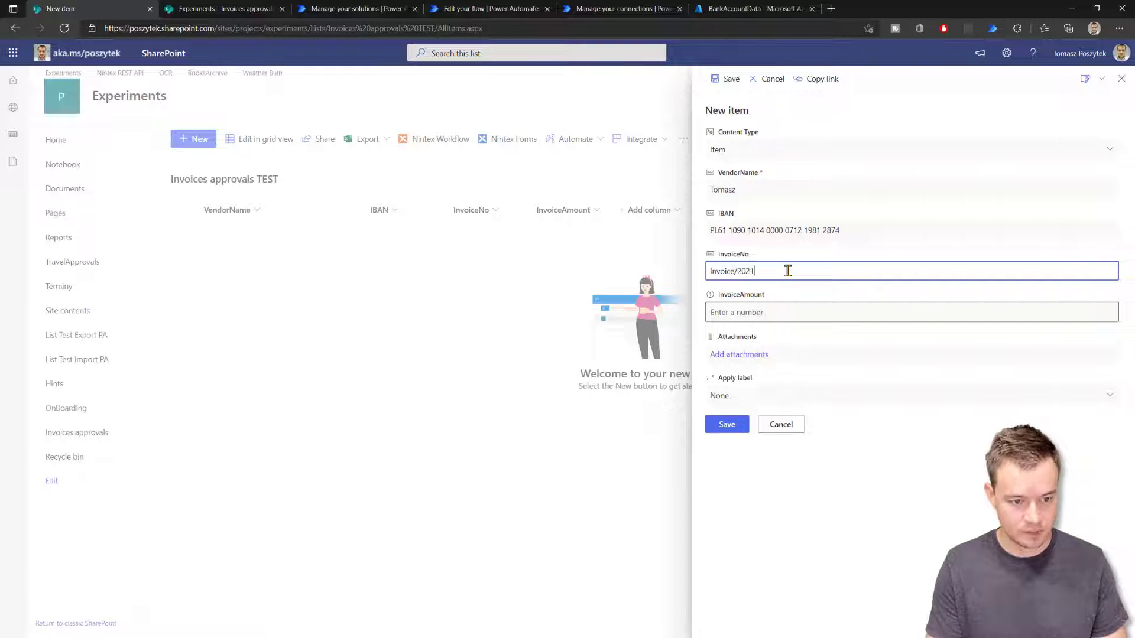
type("/3")
key("Tab")
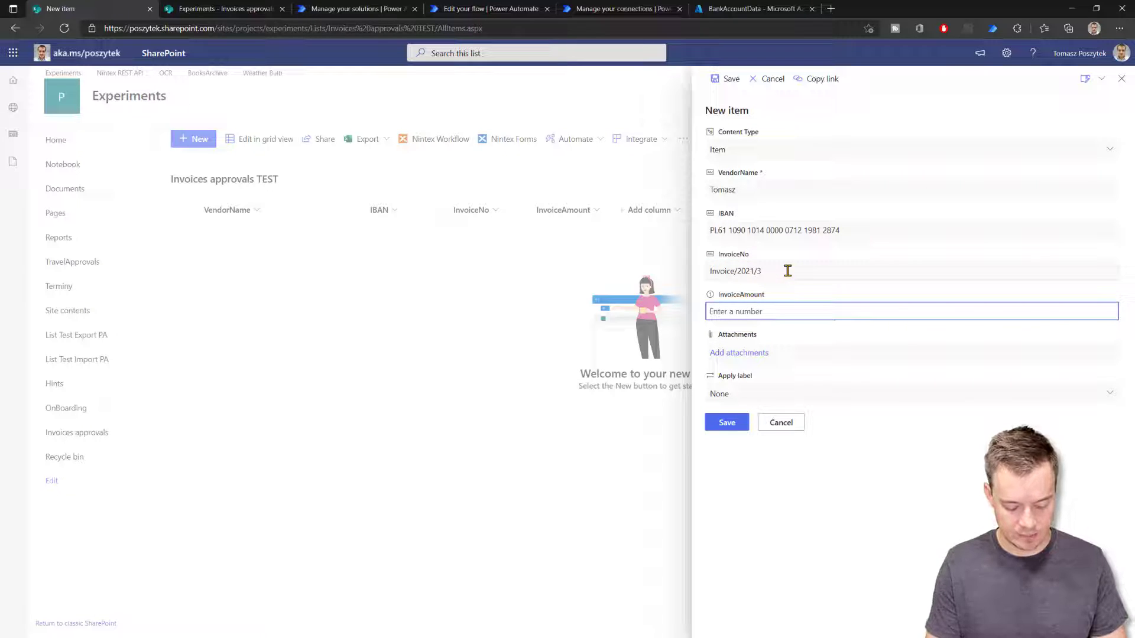
type("20000")
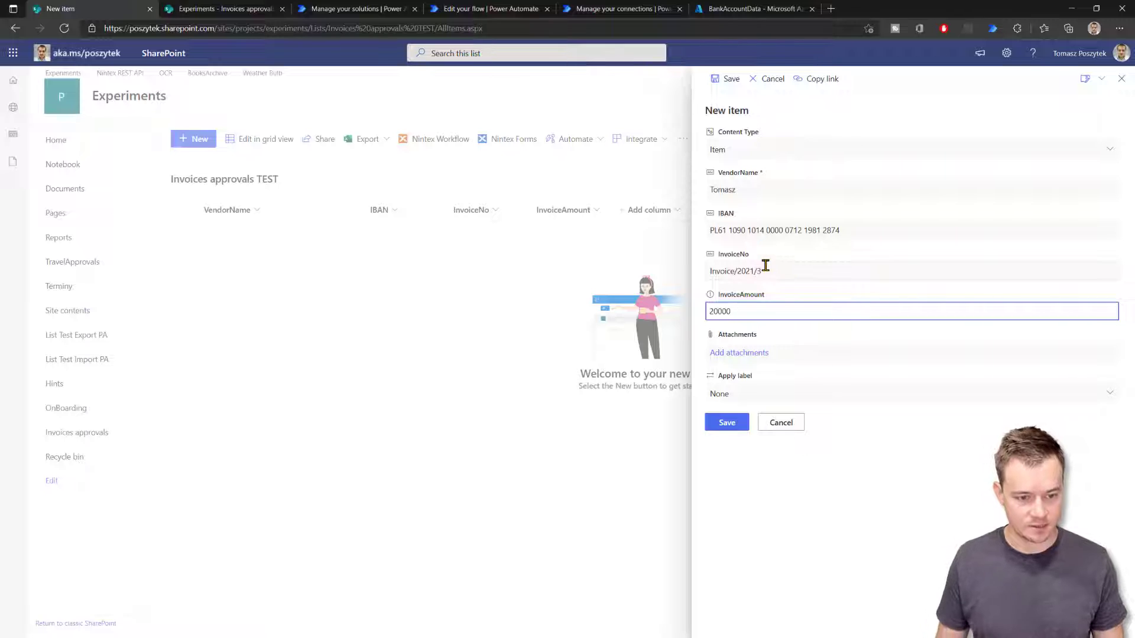
left_click(731, 428)
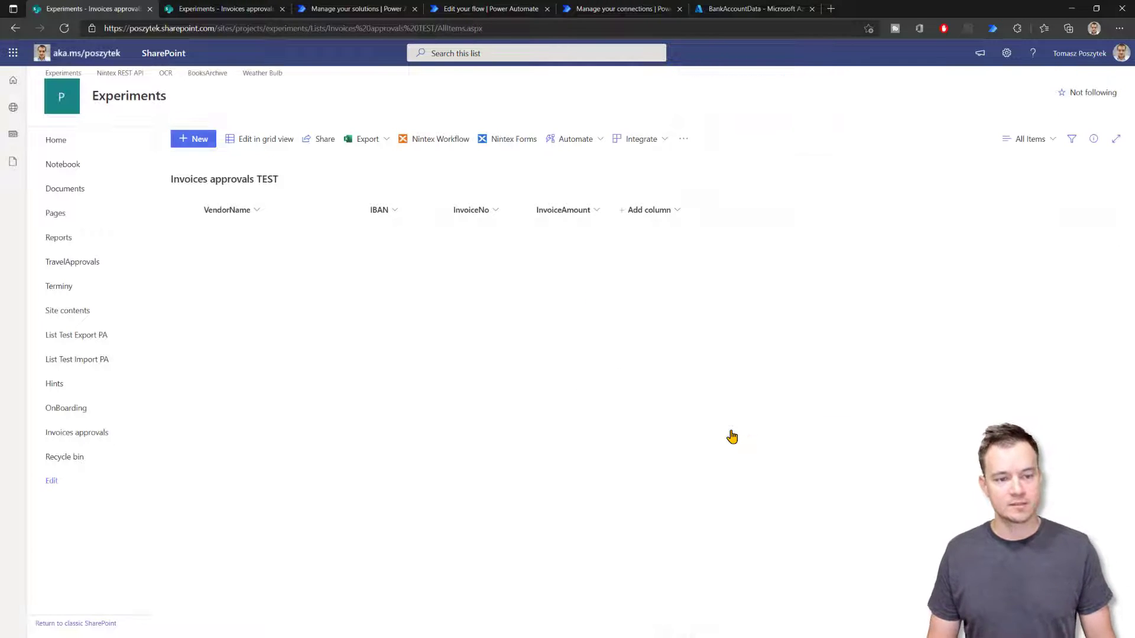
Leave the cloud flow editor without saving and refresh the run history on the Do a transfer trigger details page.
left_click(482, 9)
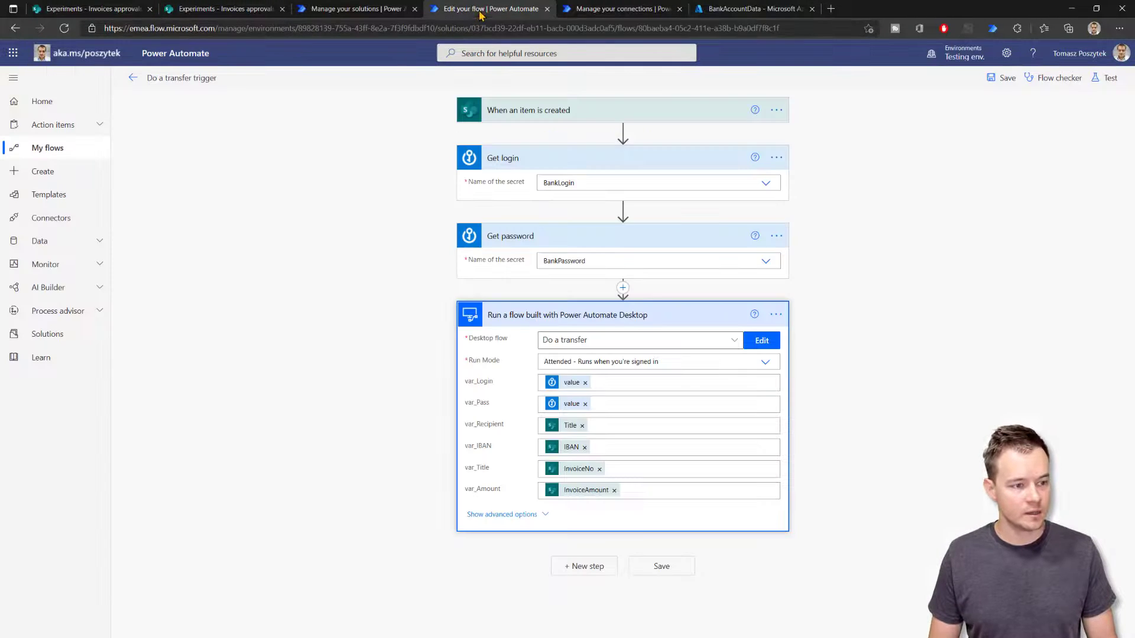
left_click(128, 79)
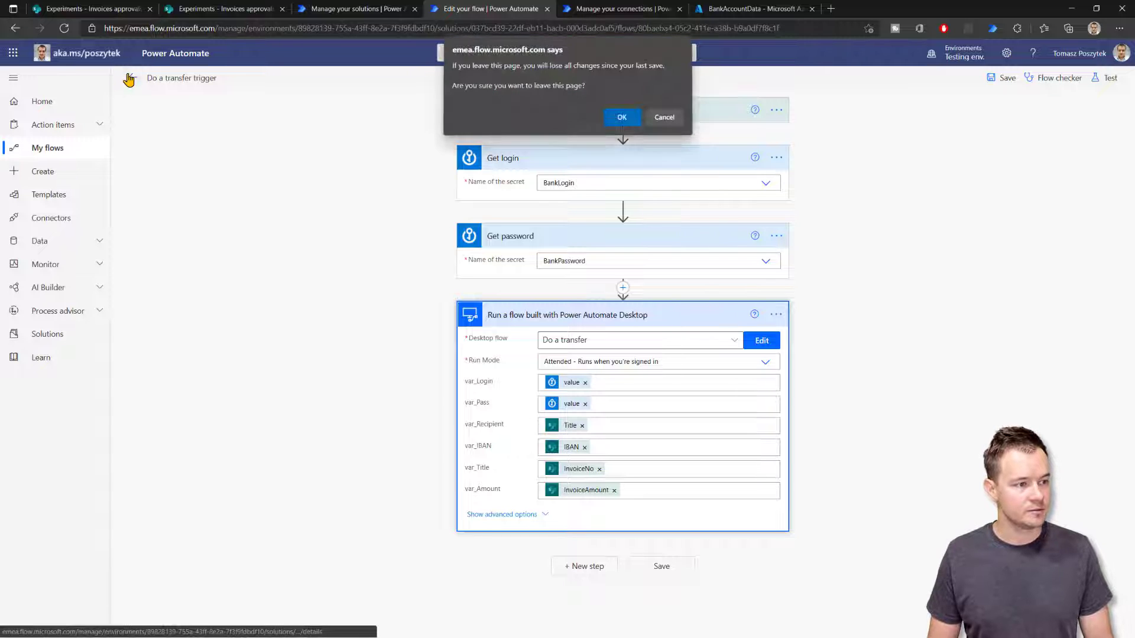
left_click(618, 121)
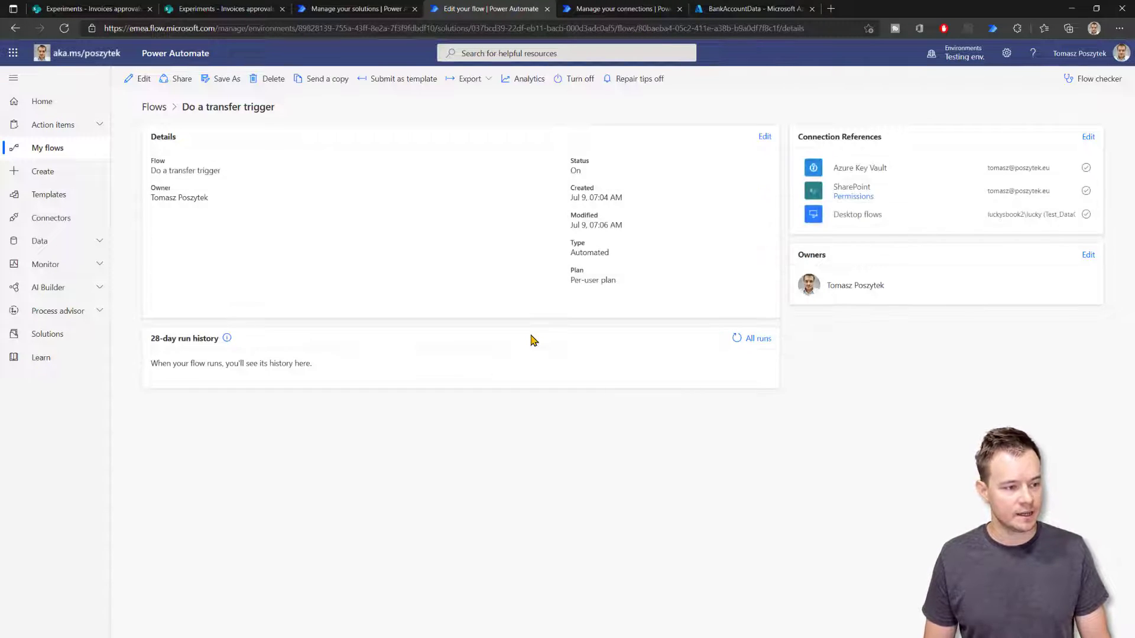
left_click(736, 339)
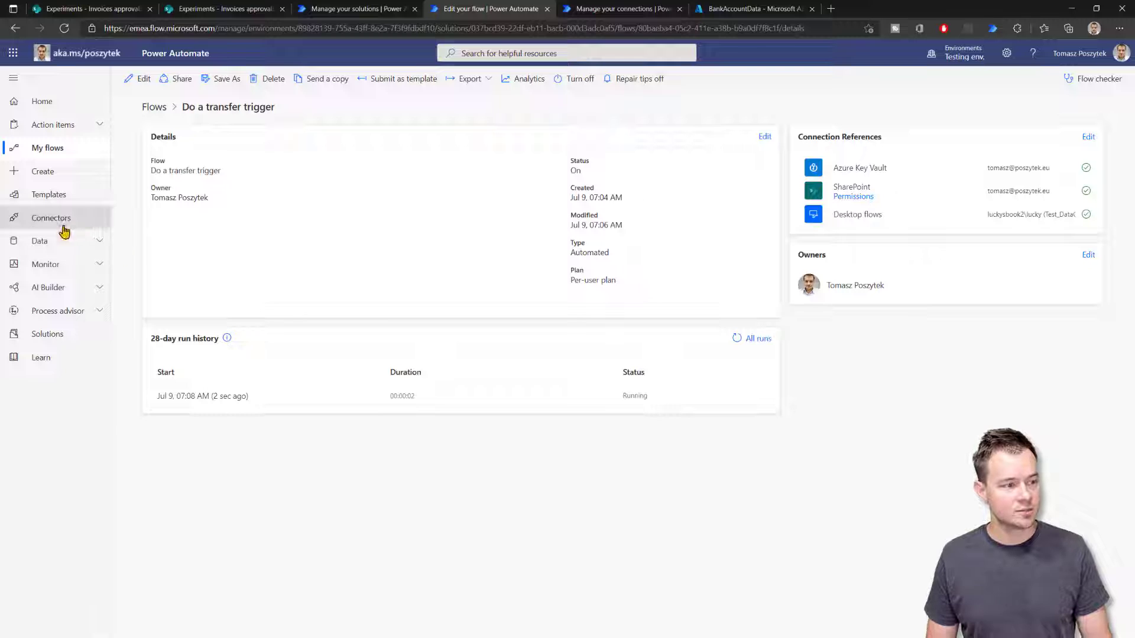
Open the desktop flow runs monitor in a new browser tab and dismiss the transfer completion message once the desktop flow has run.
left_click(59, 266)
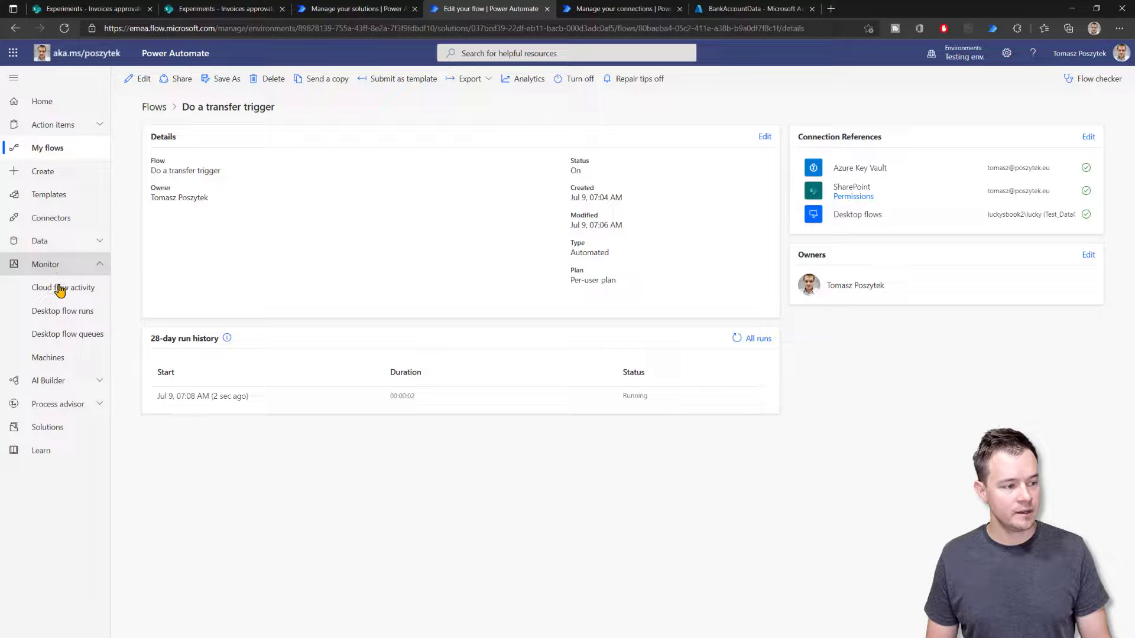
right_click(60, 317)
left_click(95, 324)
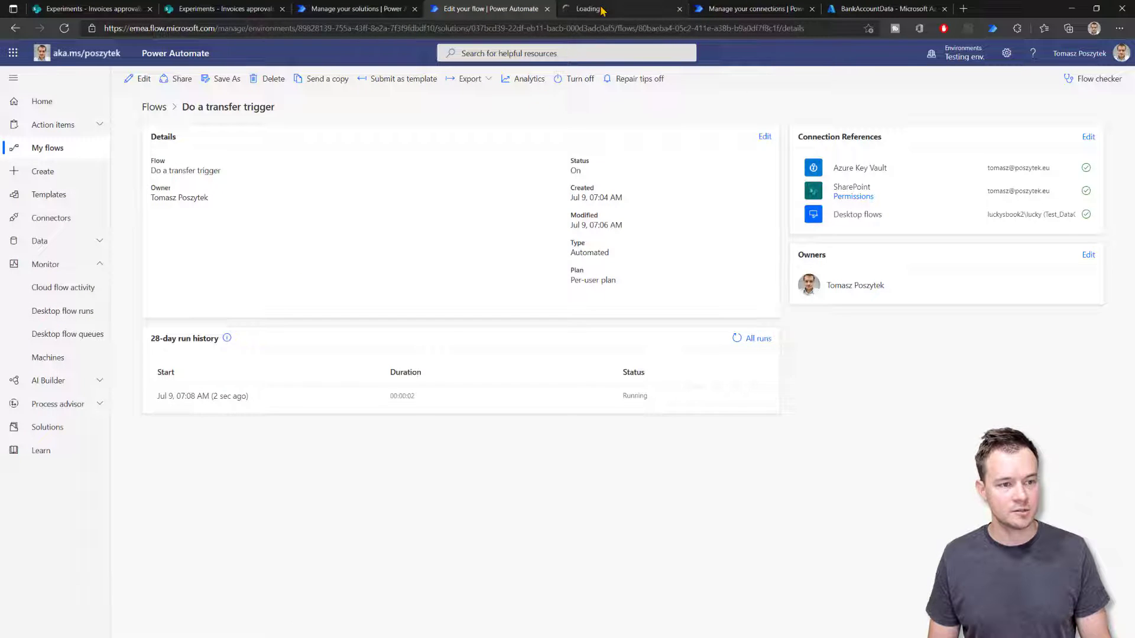
left_click(594, 9)
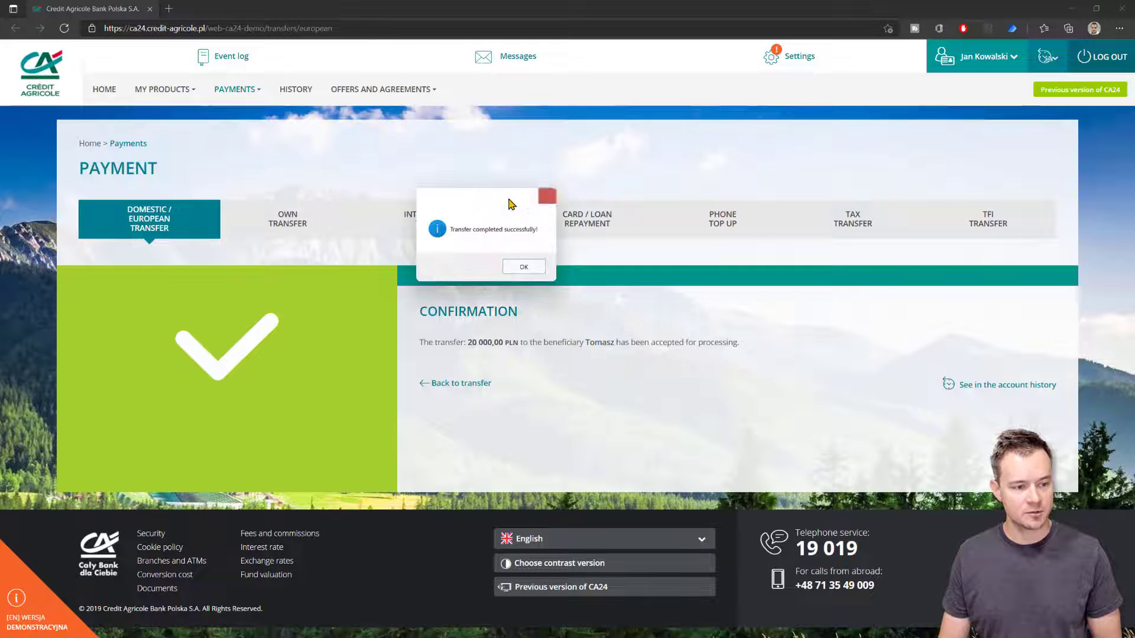
left_click(524, 267)
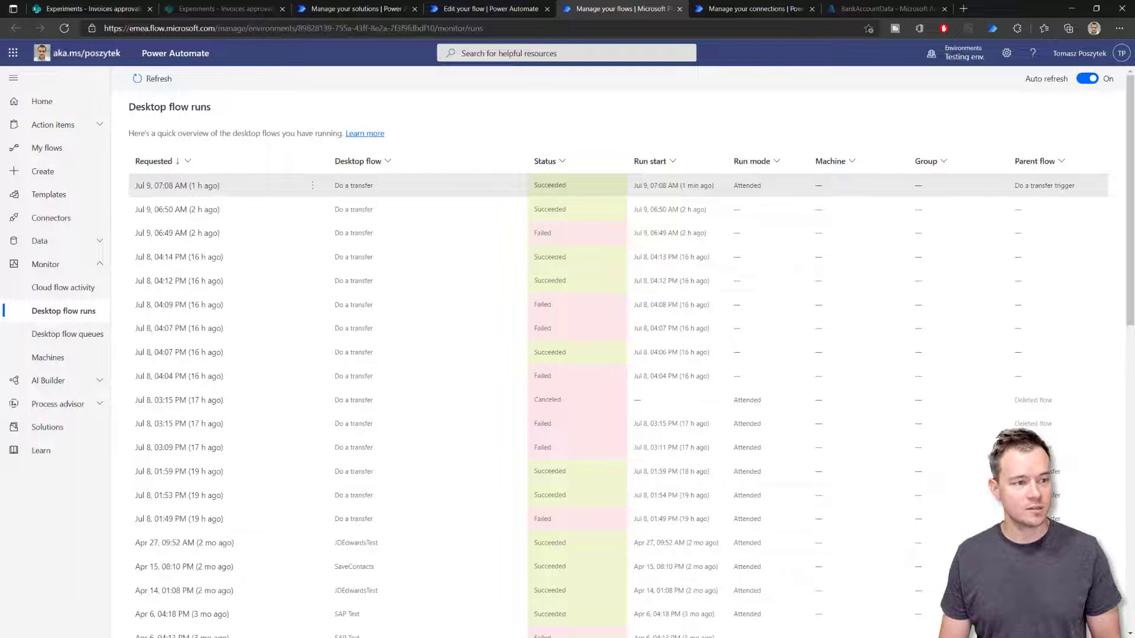
Review the SharePoint invoice list, the cloud flow's trigger and Get login settings, and the Bank RPA demo solution's components.
left_click(79, 10)
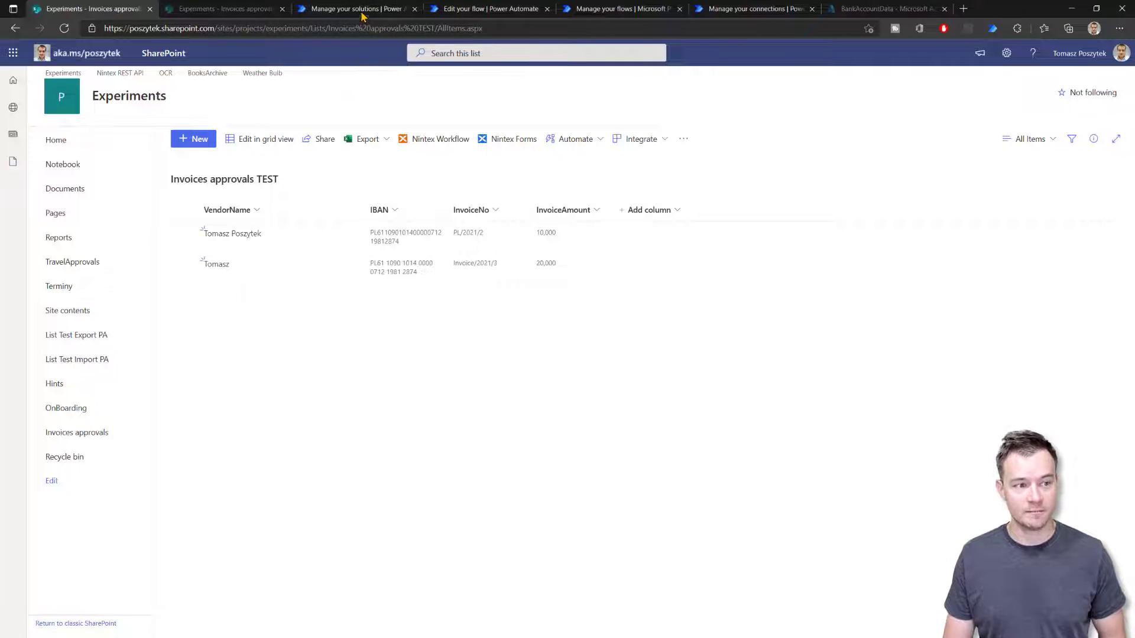
left_click(495, 10)
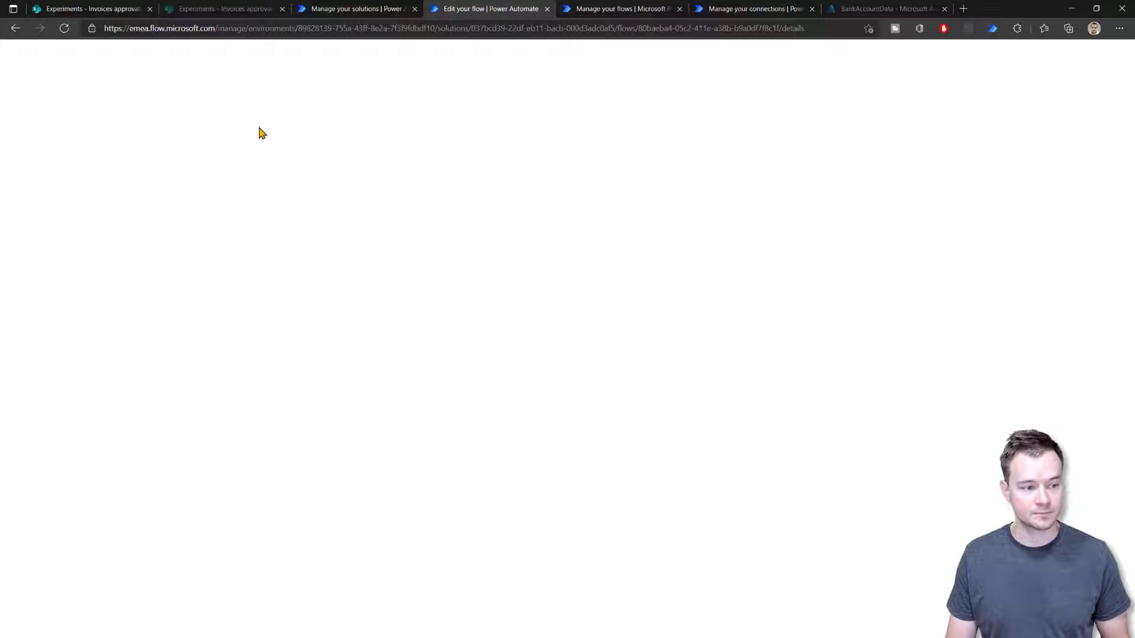
left_click(141, 79)
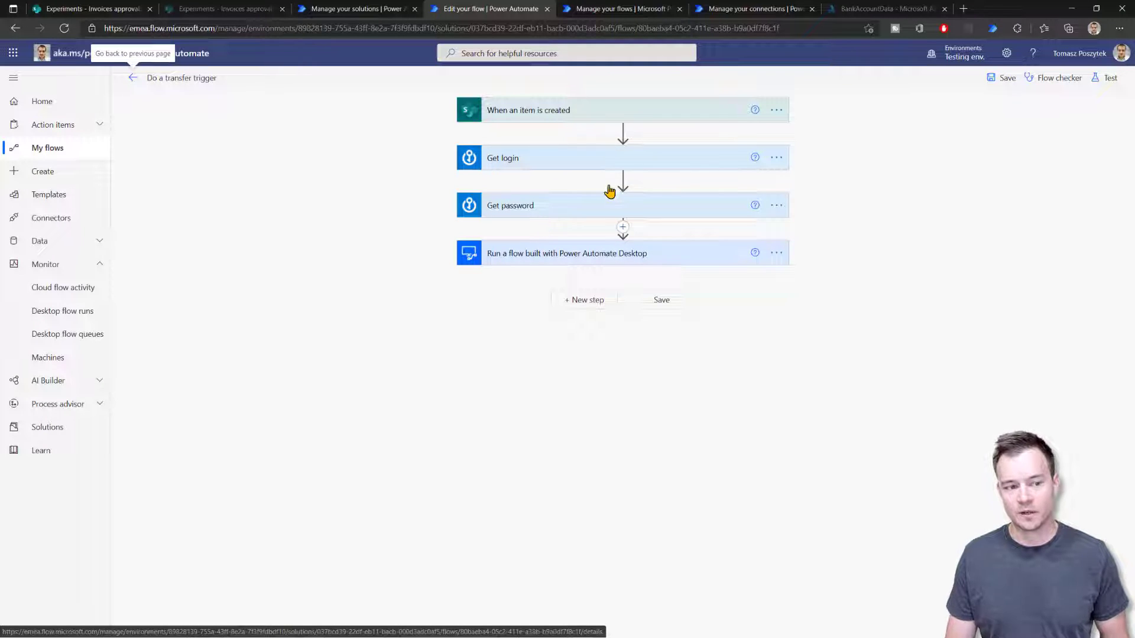
left_click(617, 115)
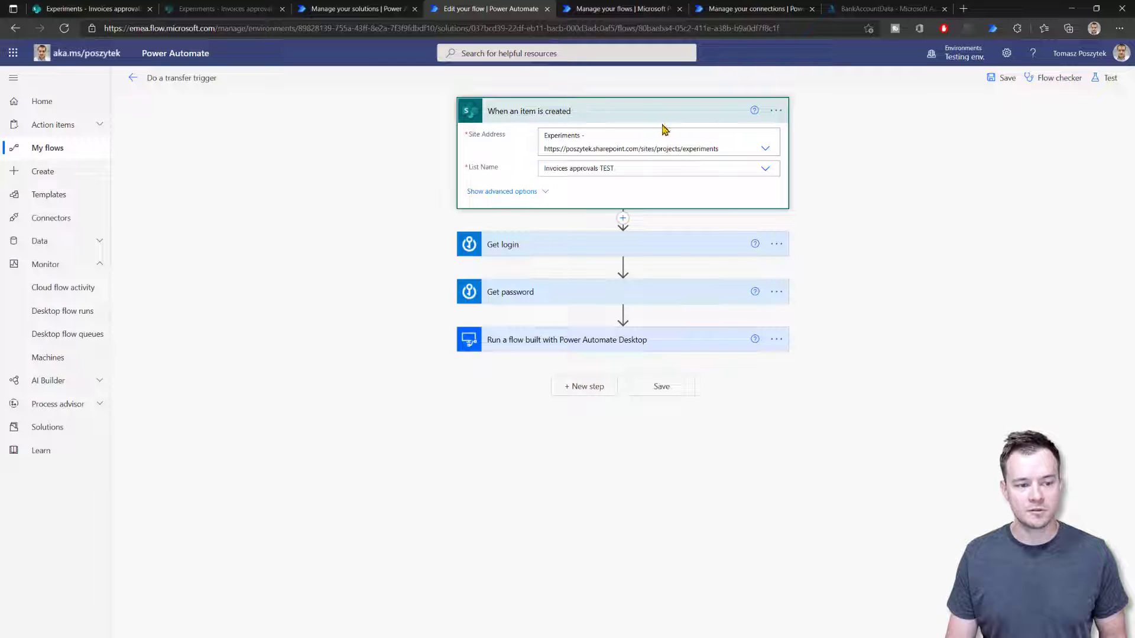
left_click(578, 247)
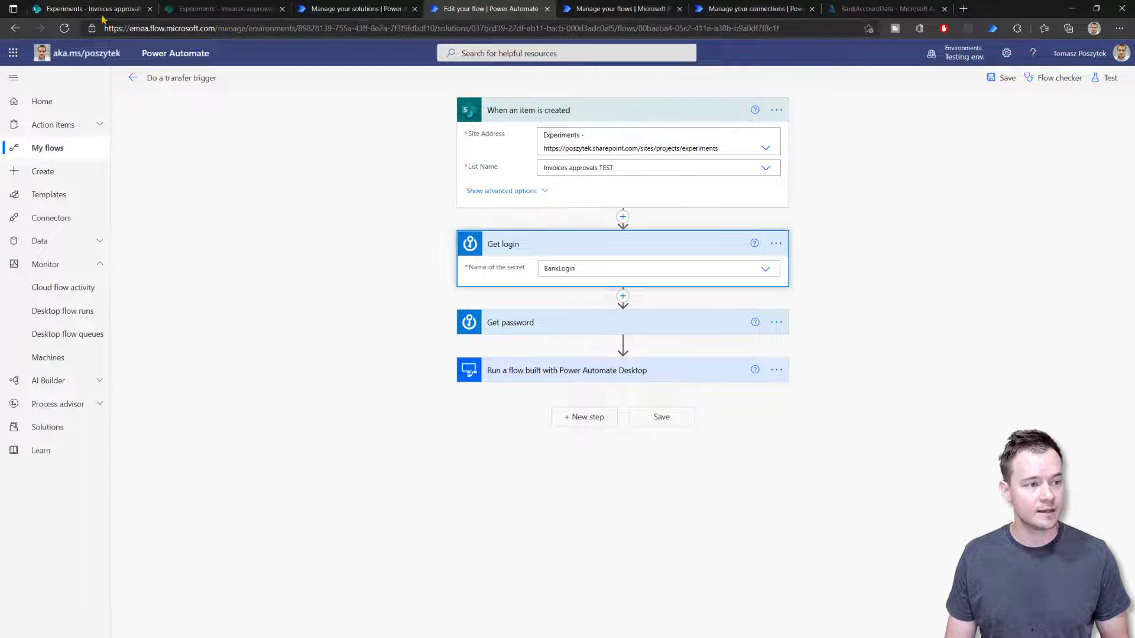
left_click(357, 9)
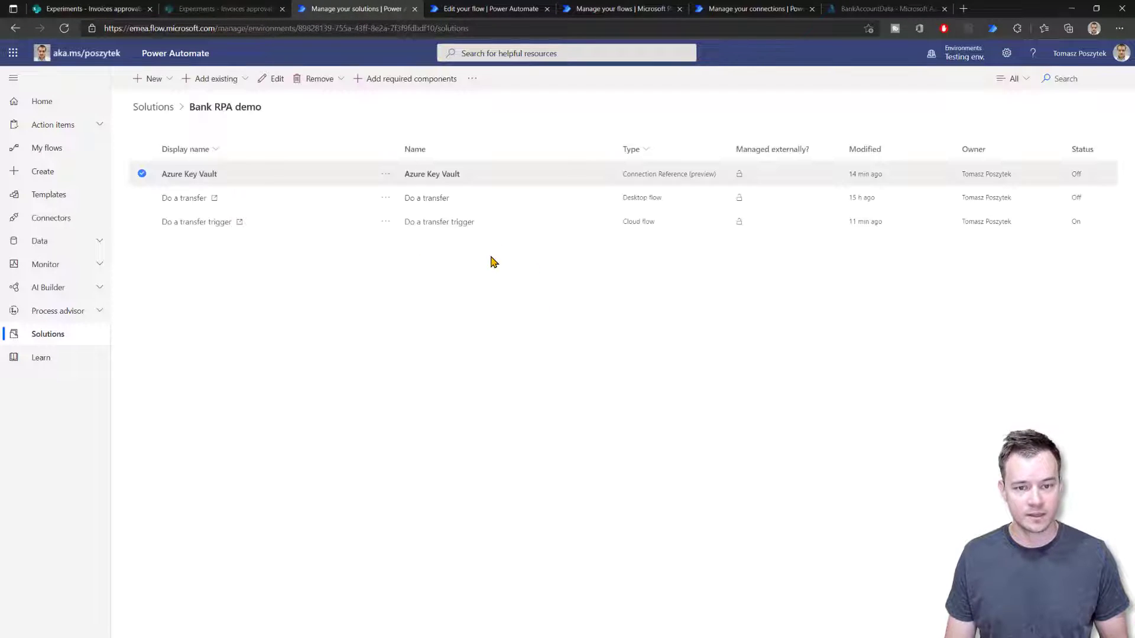
Start a new environment variable in the Bank RPA demo solution, set its display name to "BankAccountLogin" and copy that name.
left_click(155, 80)
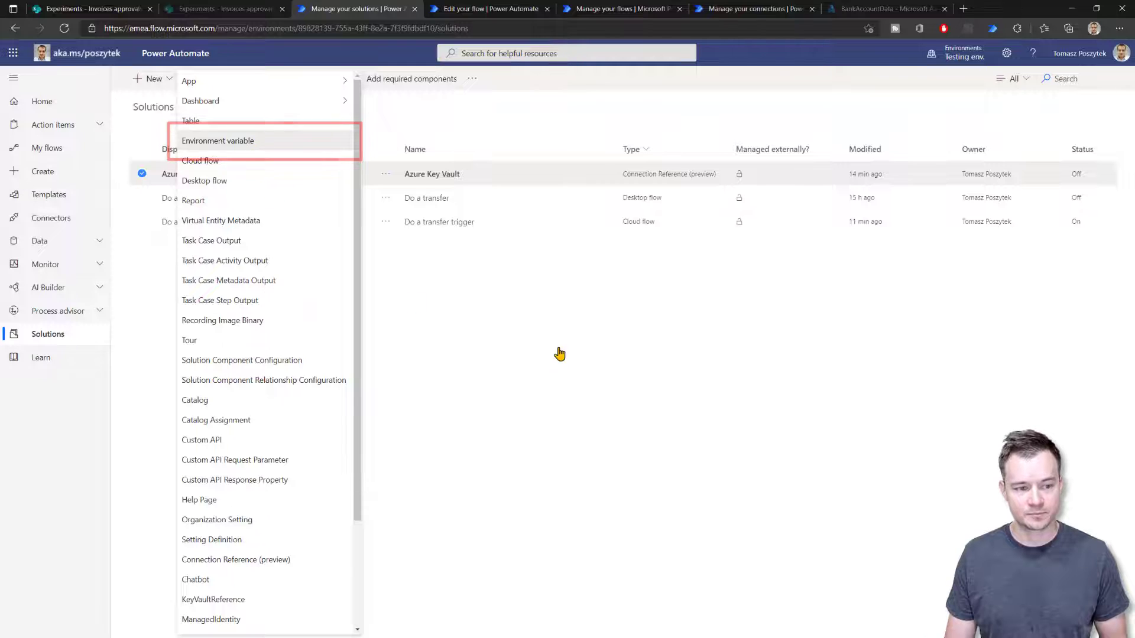
left_click(599, 361)
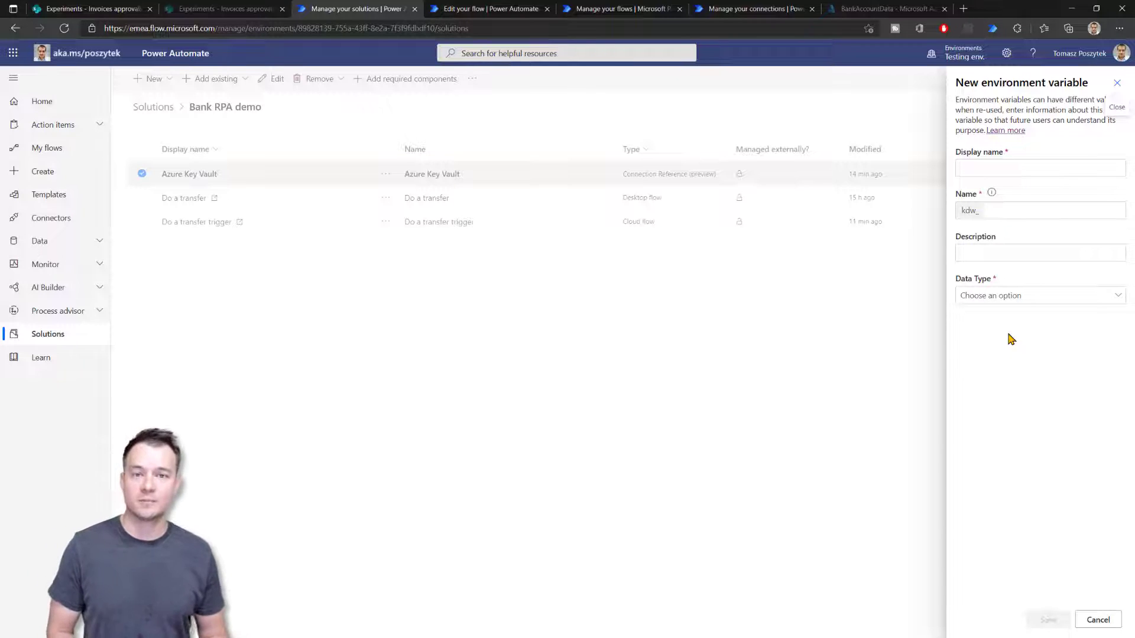
left_click(1034, 301)
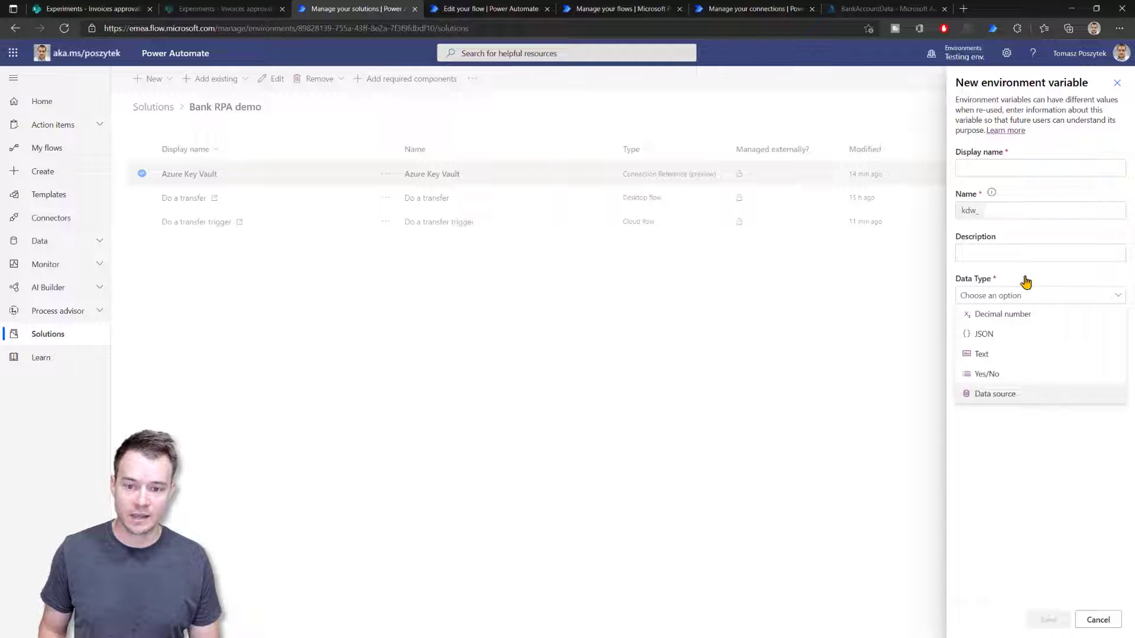
left_click(1010, 166)
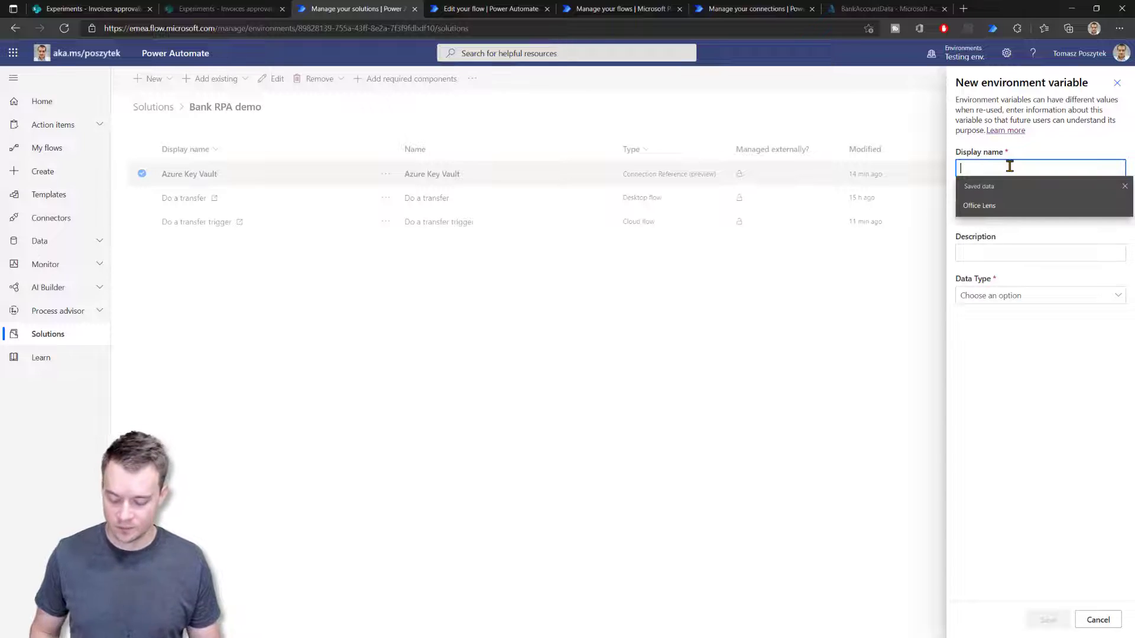
type("B")
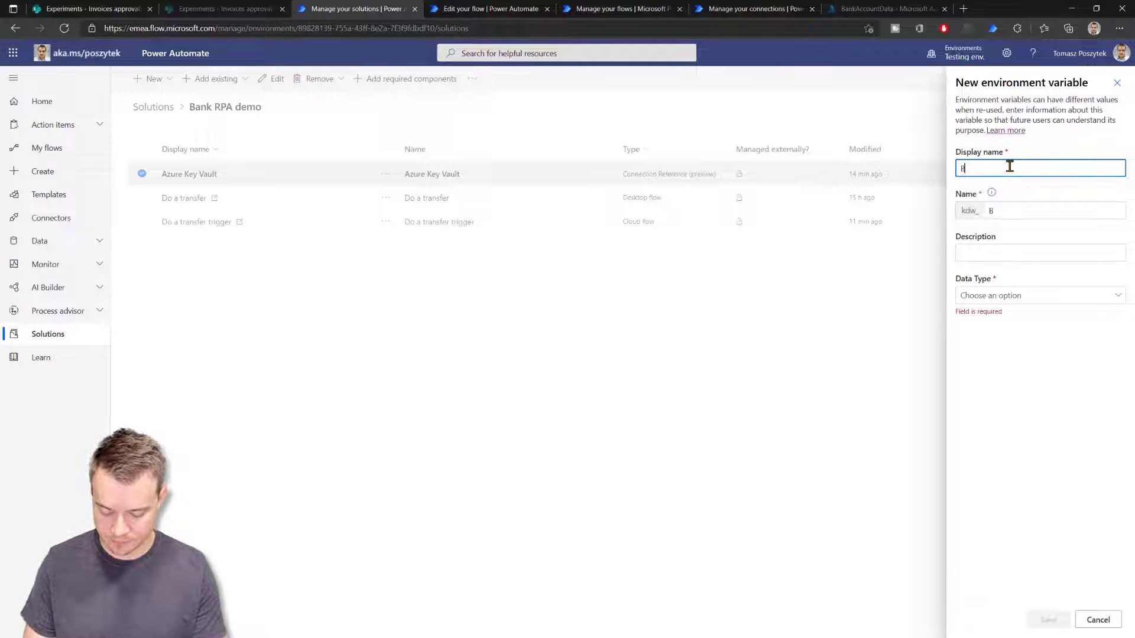
type("ankA")
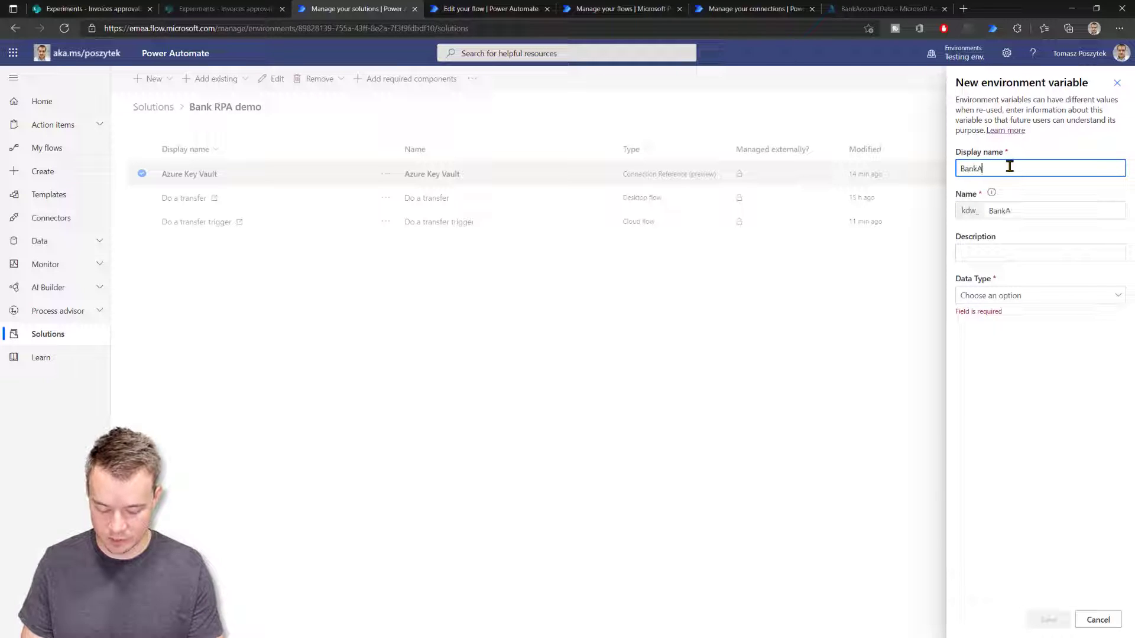
type("ccountLogin")
key("ctrl+a")
key("ctrl+c")
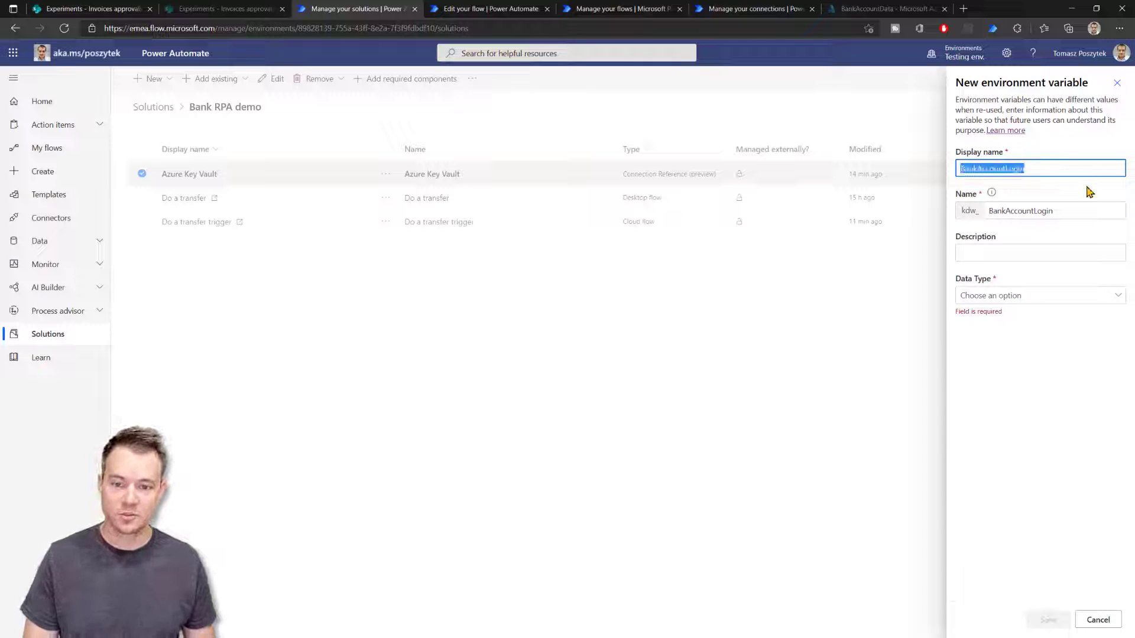
Set the BankAccountLogin variable's data type to Text and its current value to "BankLogin", and save it.
left_click(1032, 304)
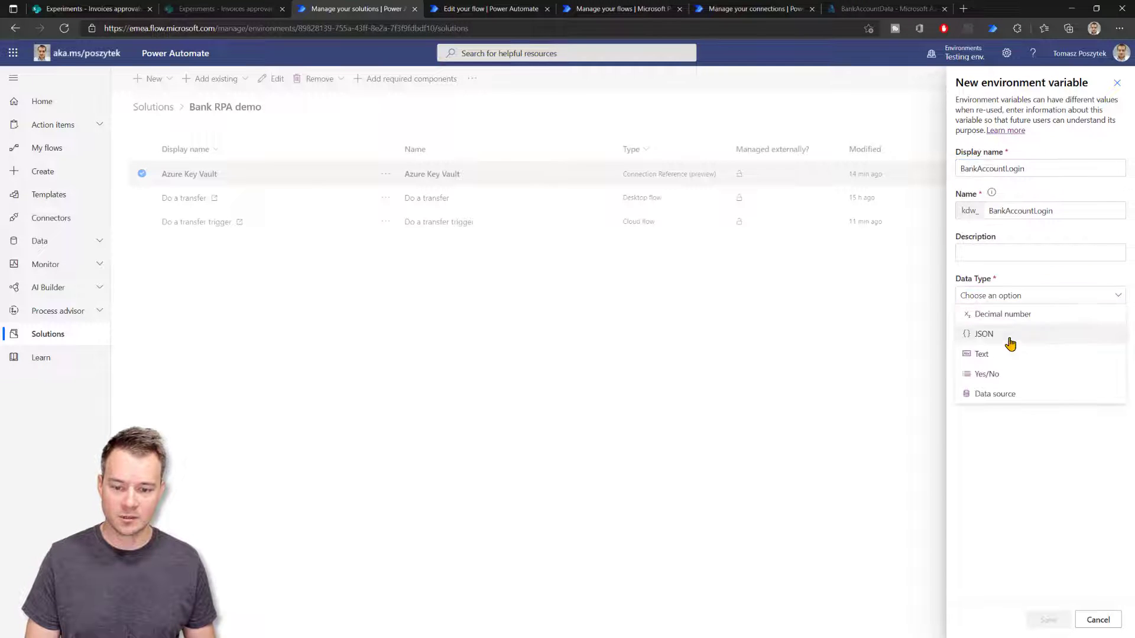
left_click(1009, 353)
left_click(999, 418)
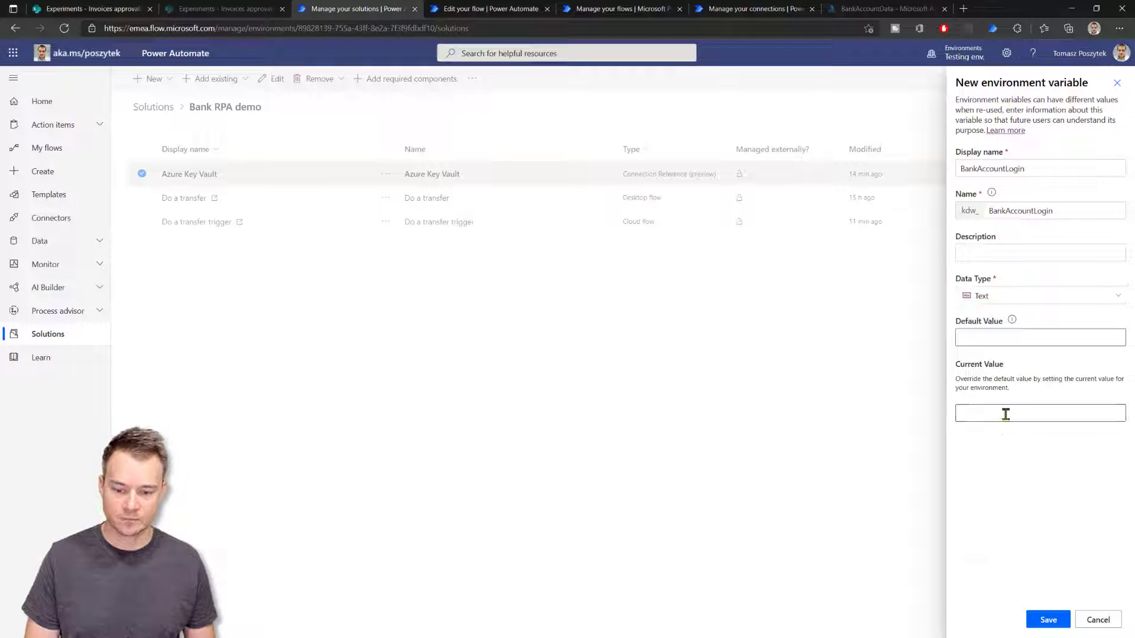
type("BankAcc")
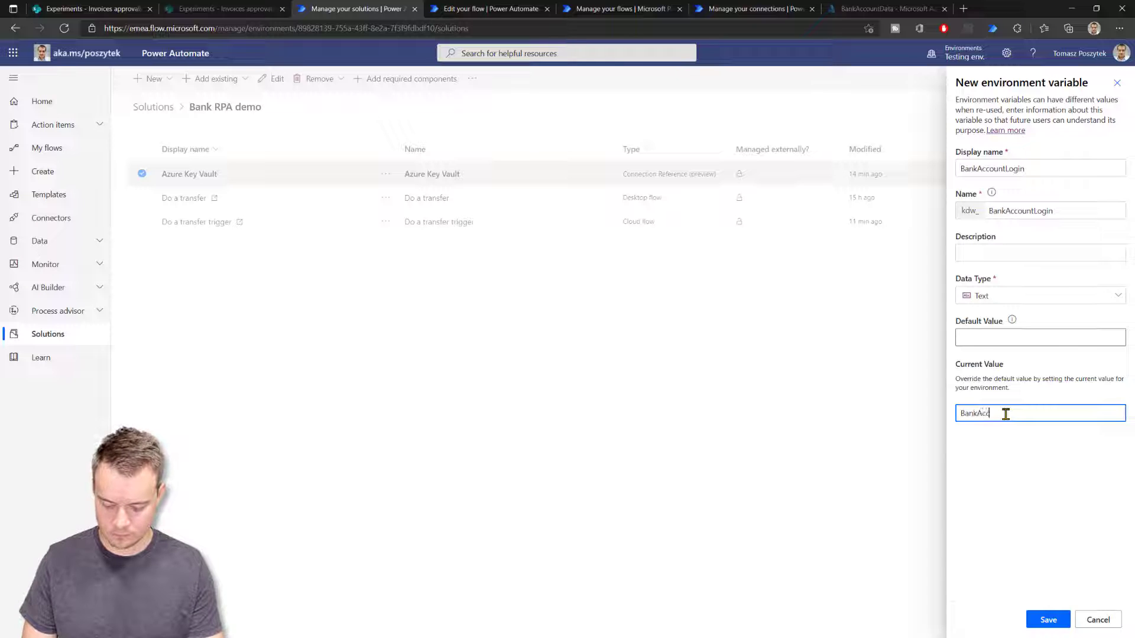
type("ount")
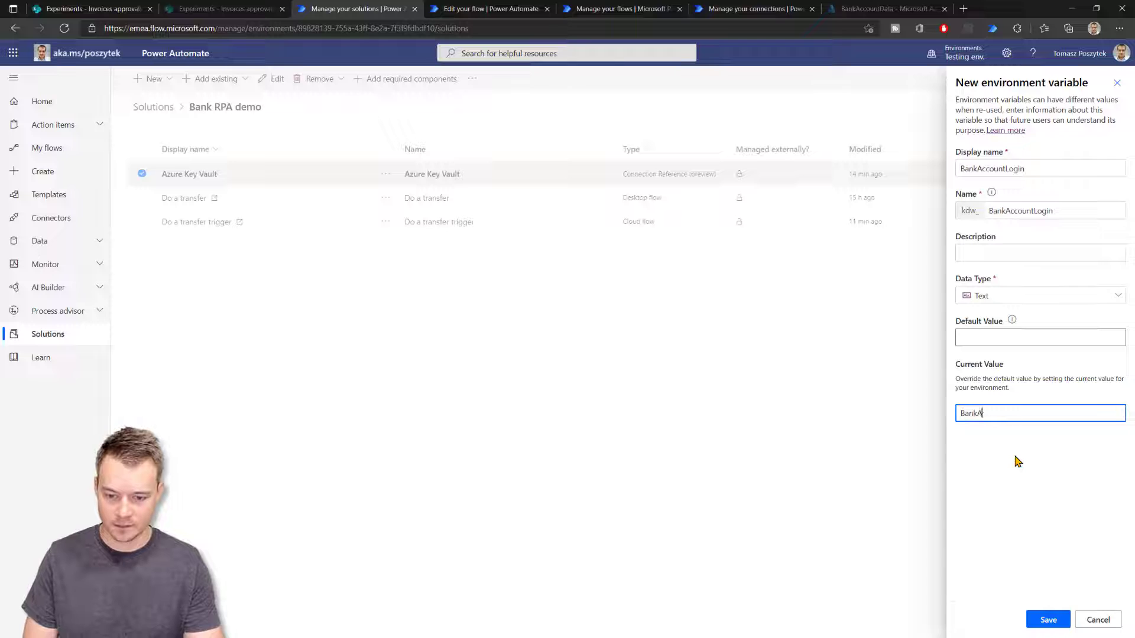
type("Login")
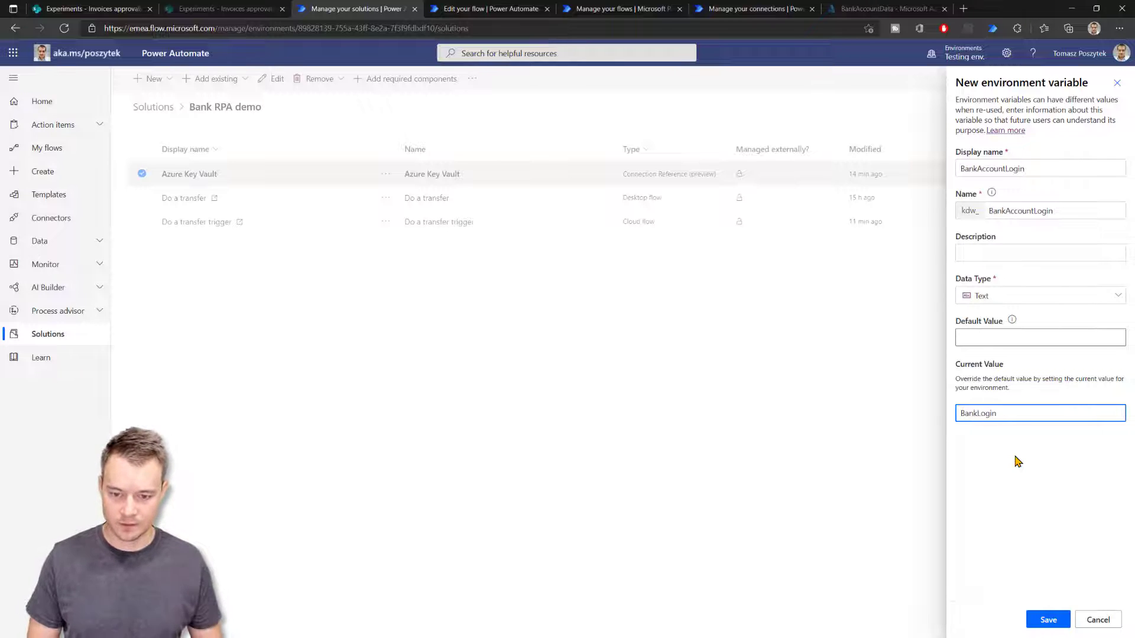
left_click(1049, 620)
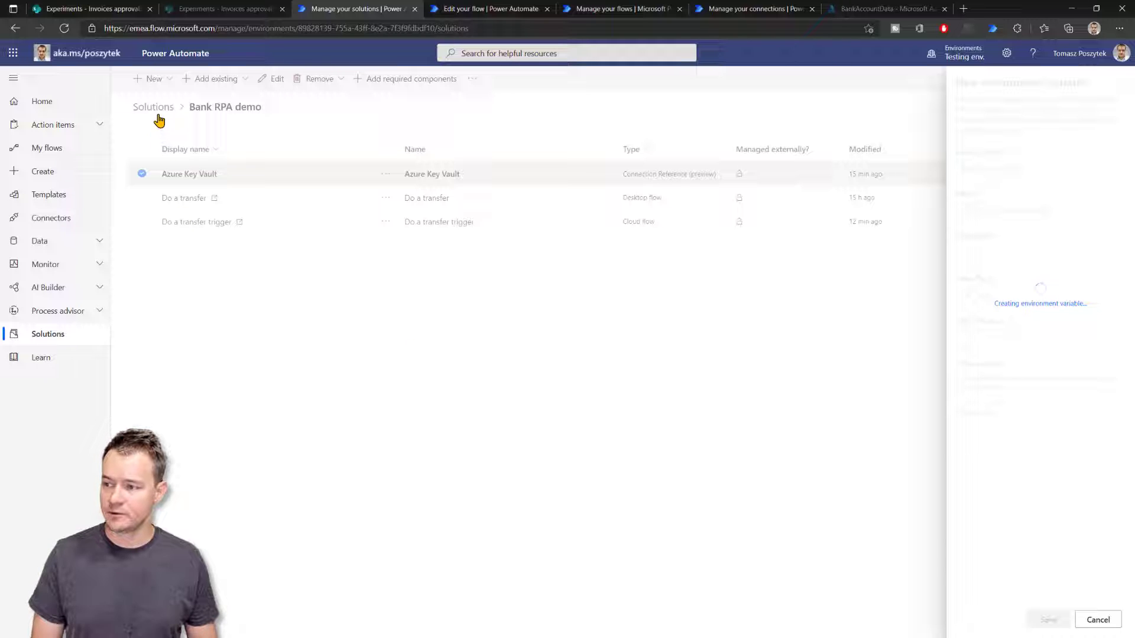
Start another environment variable and set its display name to "BankAccountPassword", reusing the copied name.
left_click(165, 81)
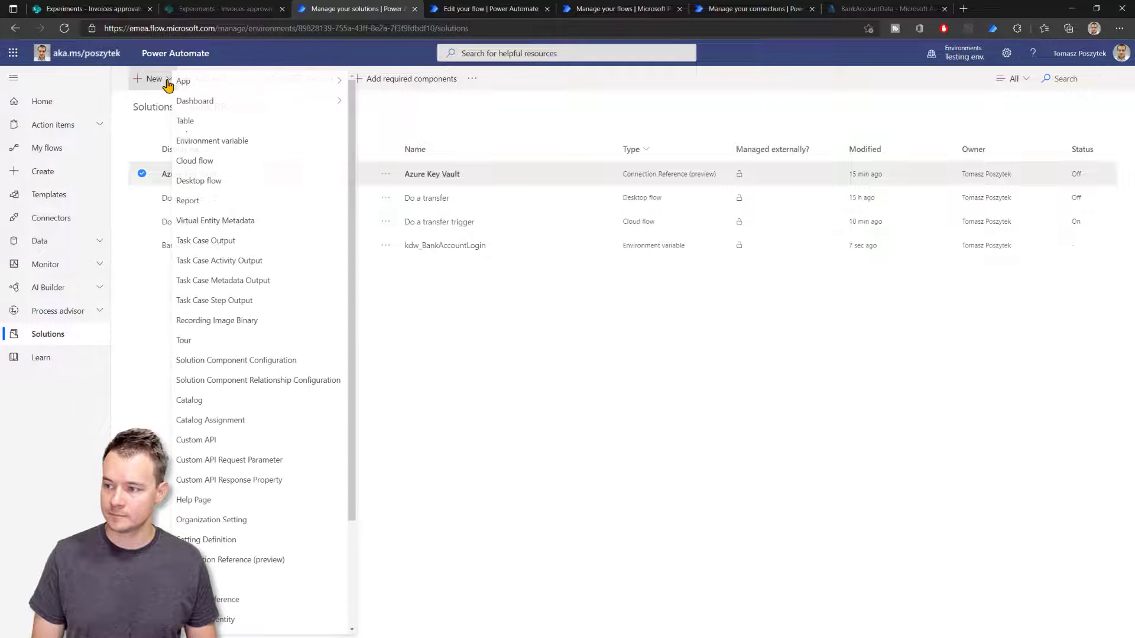
left_click(225, 142)
left_click(998, 170)
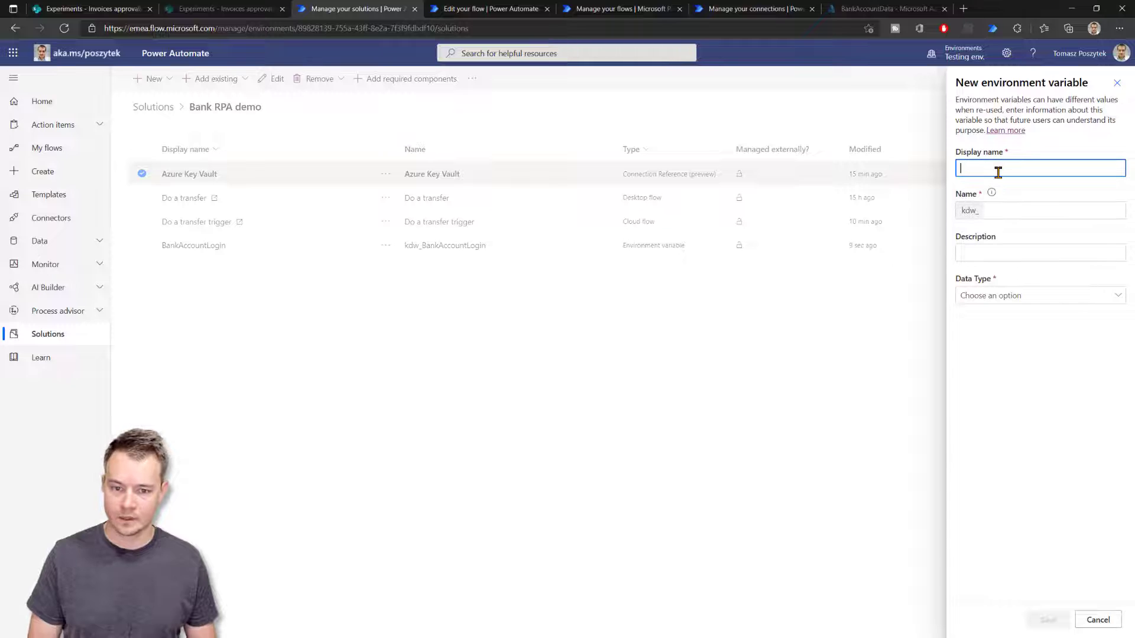
key("ctrl+v")
key("BackSpace")
key("BackSpace")
key("BackSpace")
key("BackSpace")
key("BackSpace")
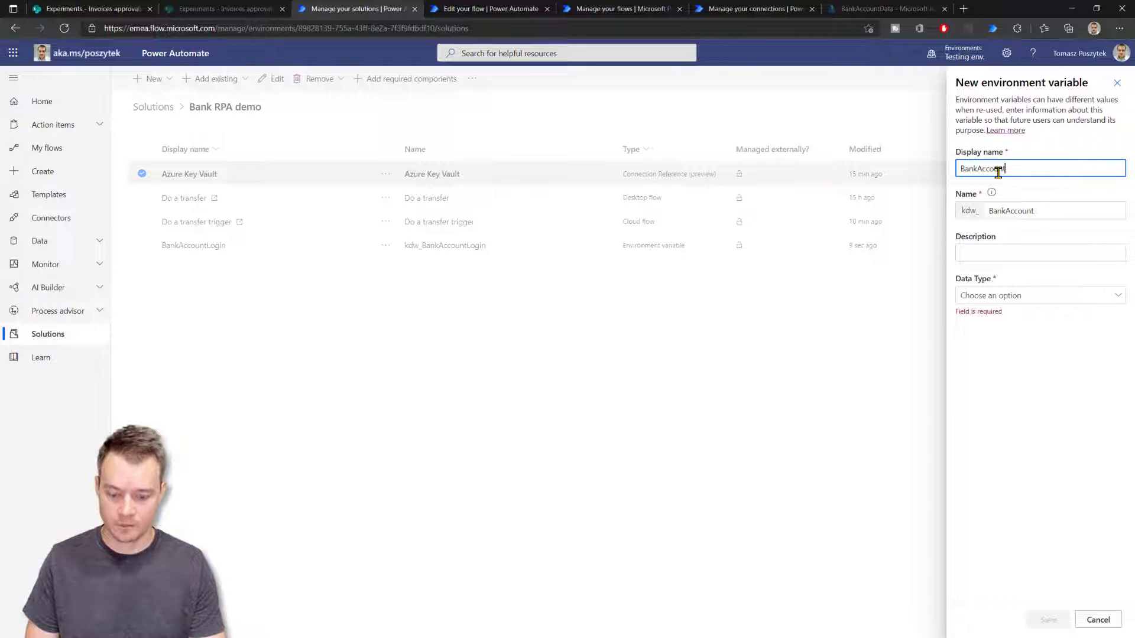
type("Password")
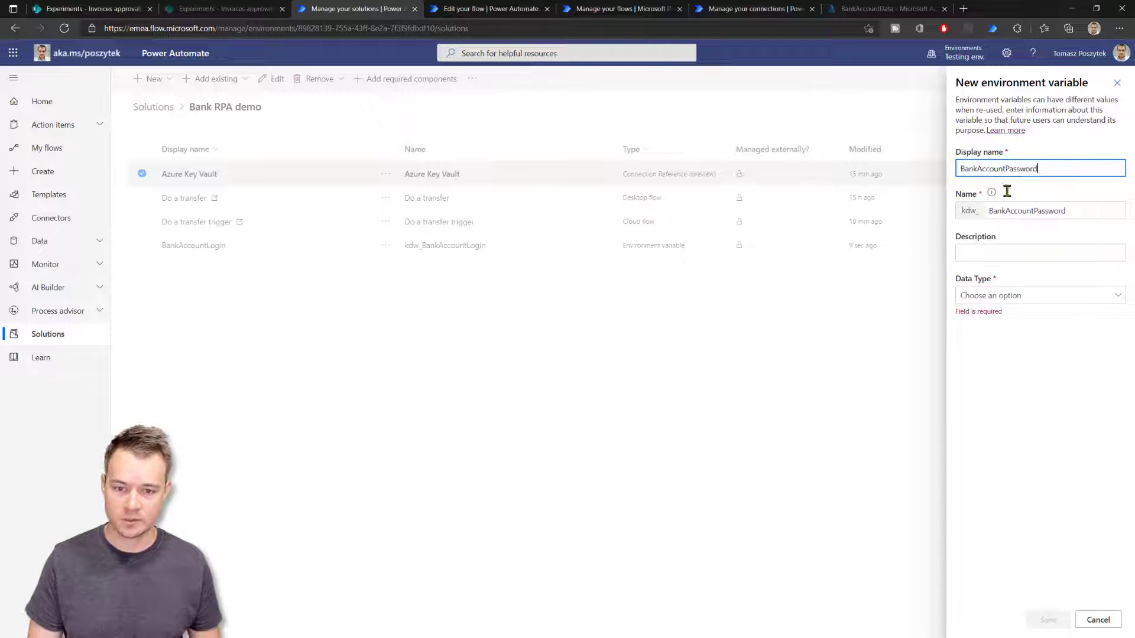
Set the BankAccountPassword variable's data type to Text, enter the bank password's secret name as its current value, and save it.
left_click(1017, 293)
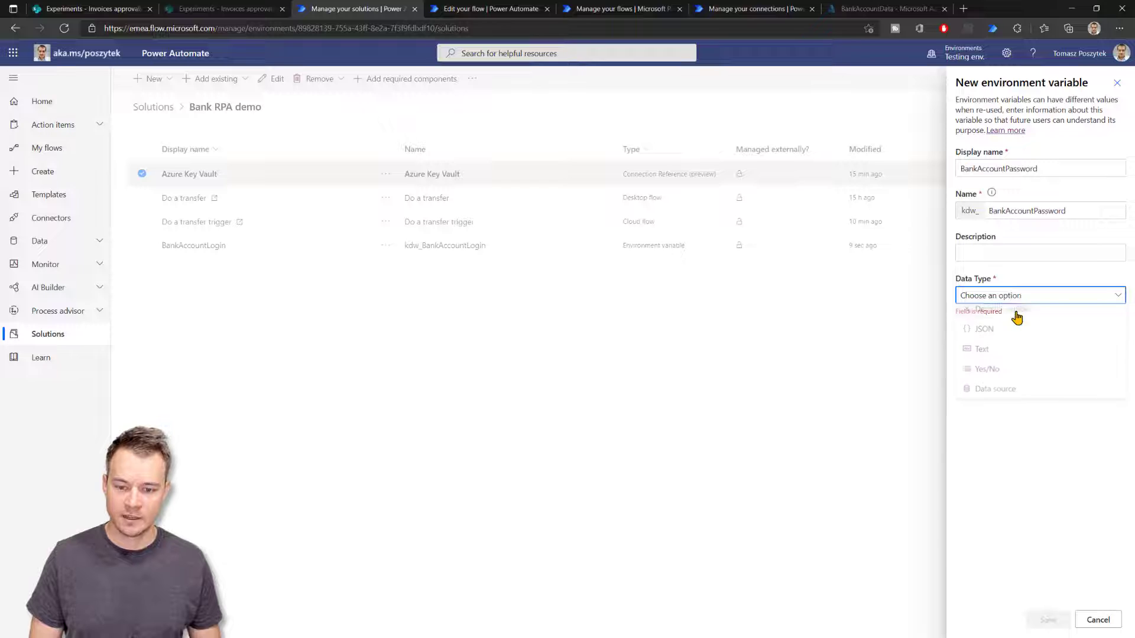
left_click(1009, 355)
left_click(990, 414)
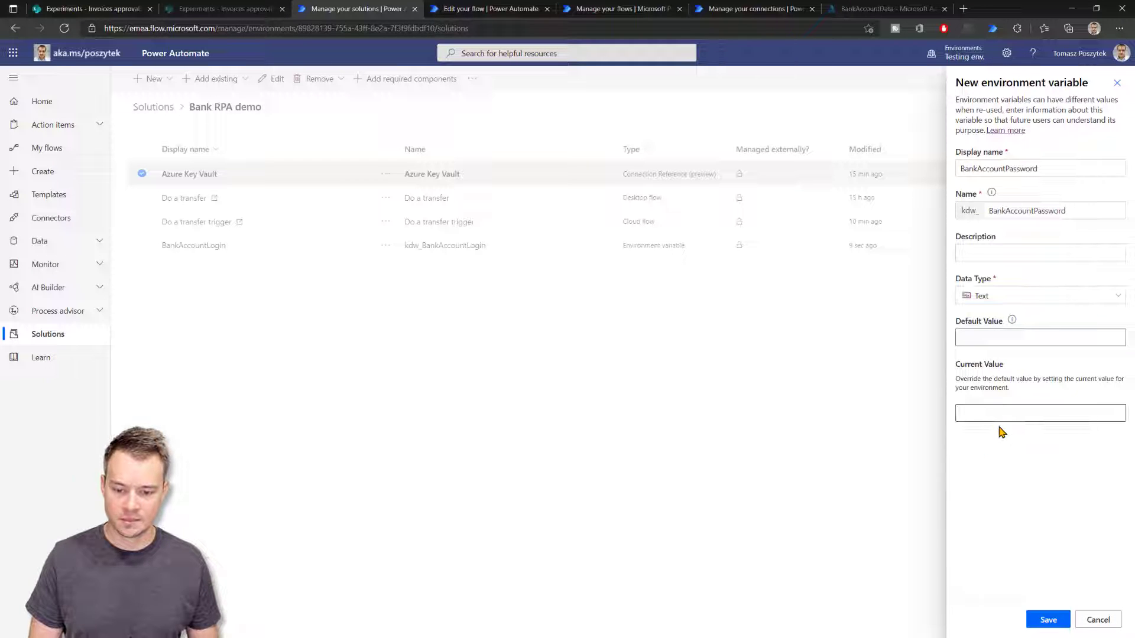
left_click(1003, 416)
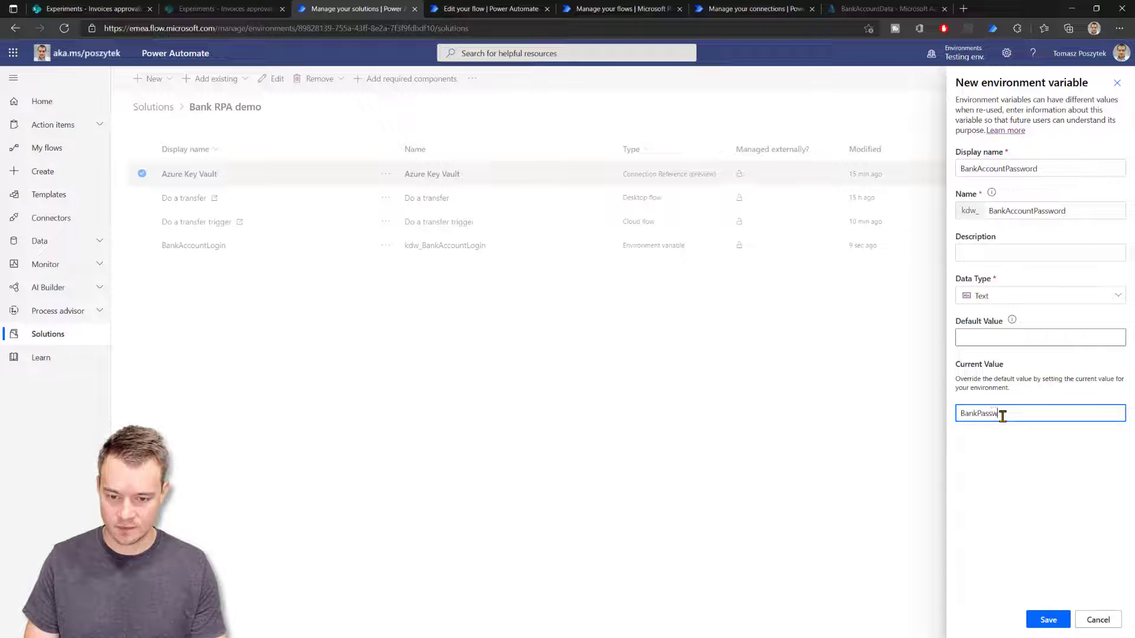
left_click(1049, 620)
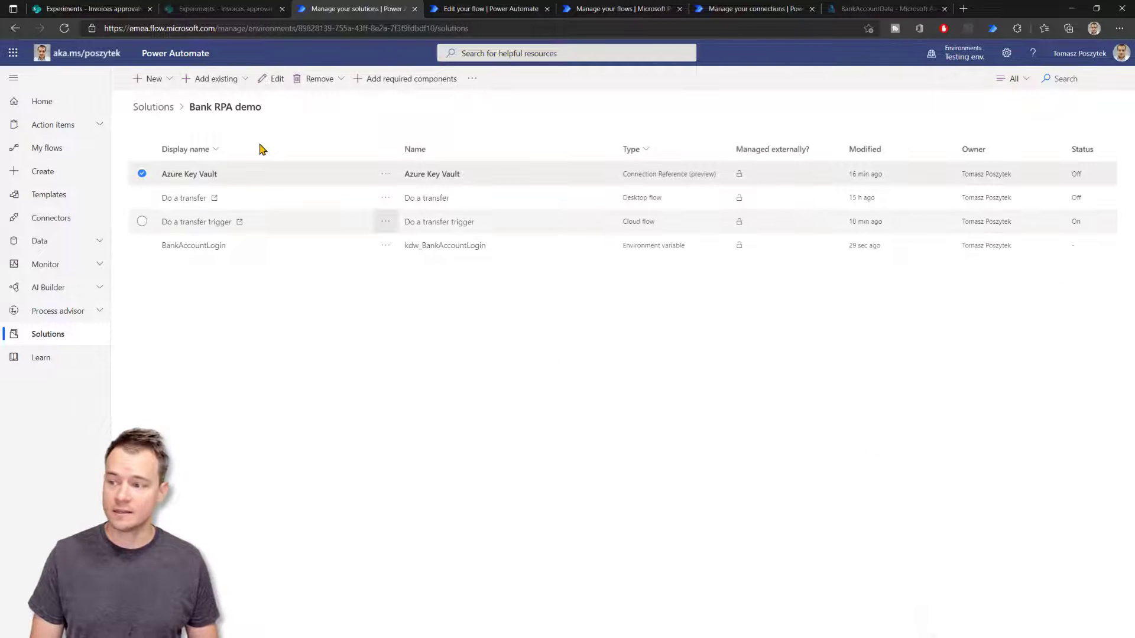
Start a third environment variable in the solution and set its display name to "SharePoint Experiments".
left_click(145, 81)
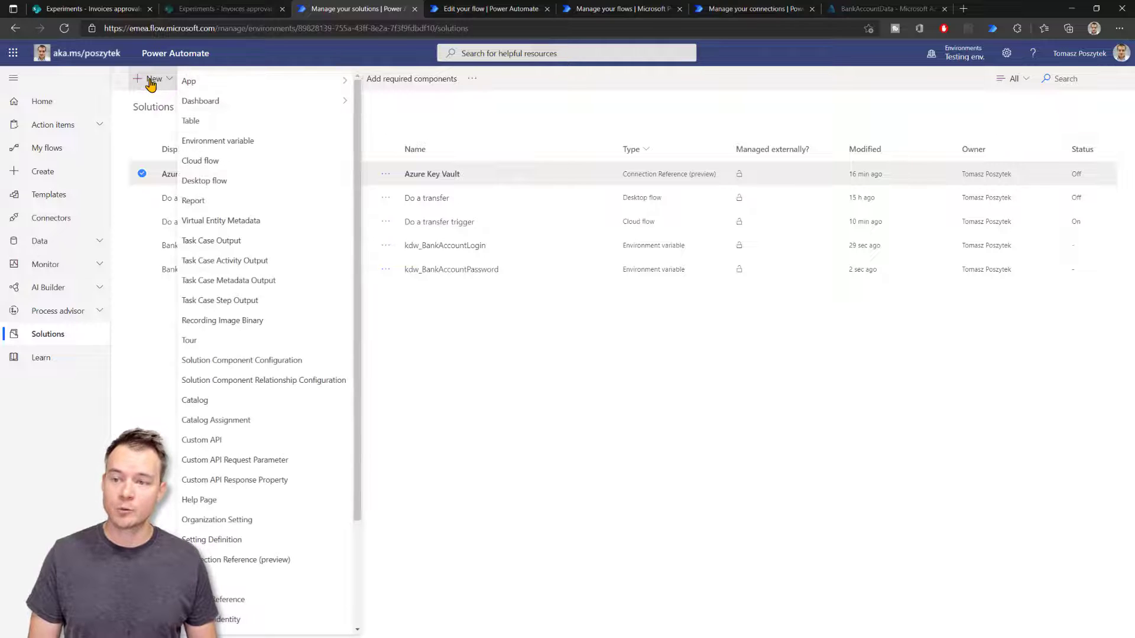
left_click(228, 145)
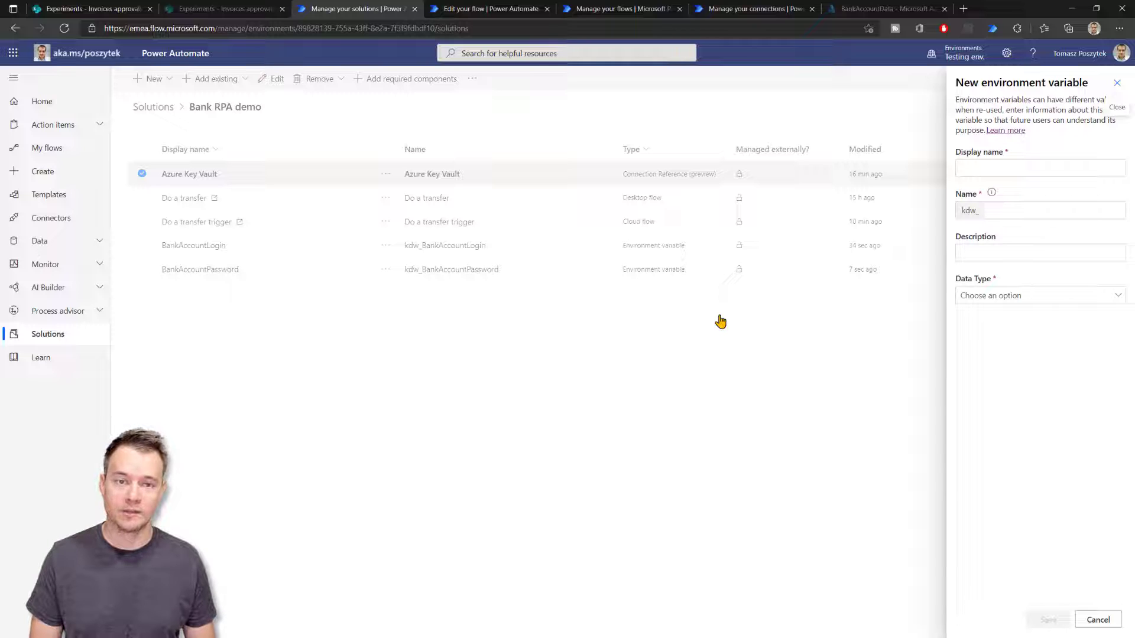
left_click(985, 169)
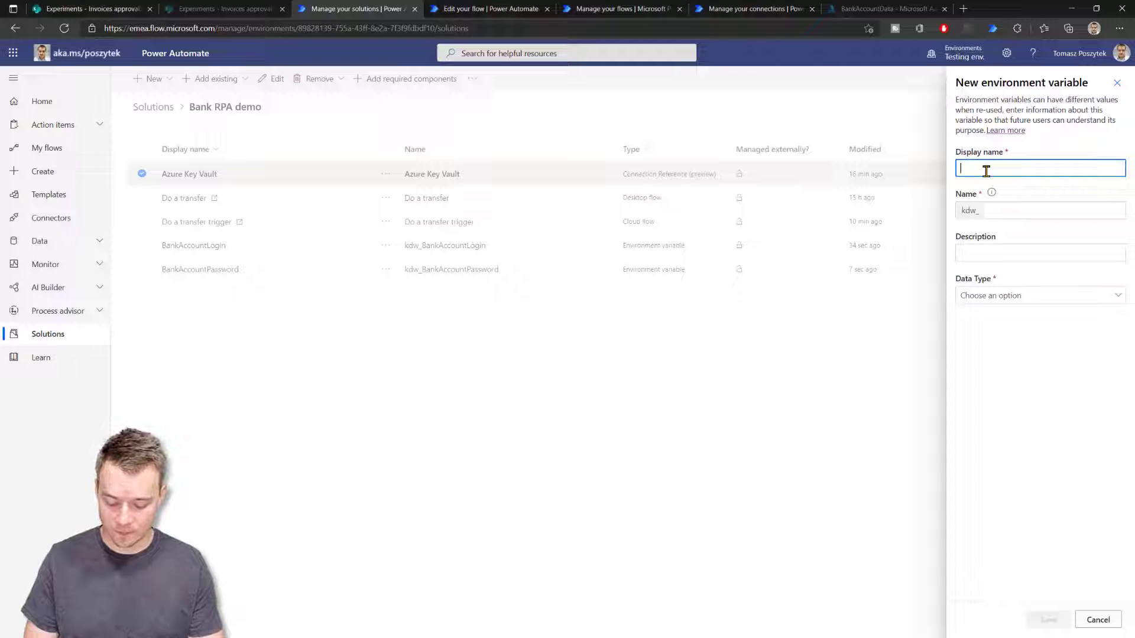
type("SharePoint Ex")
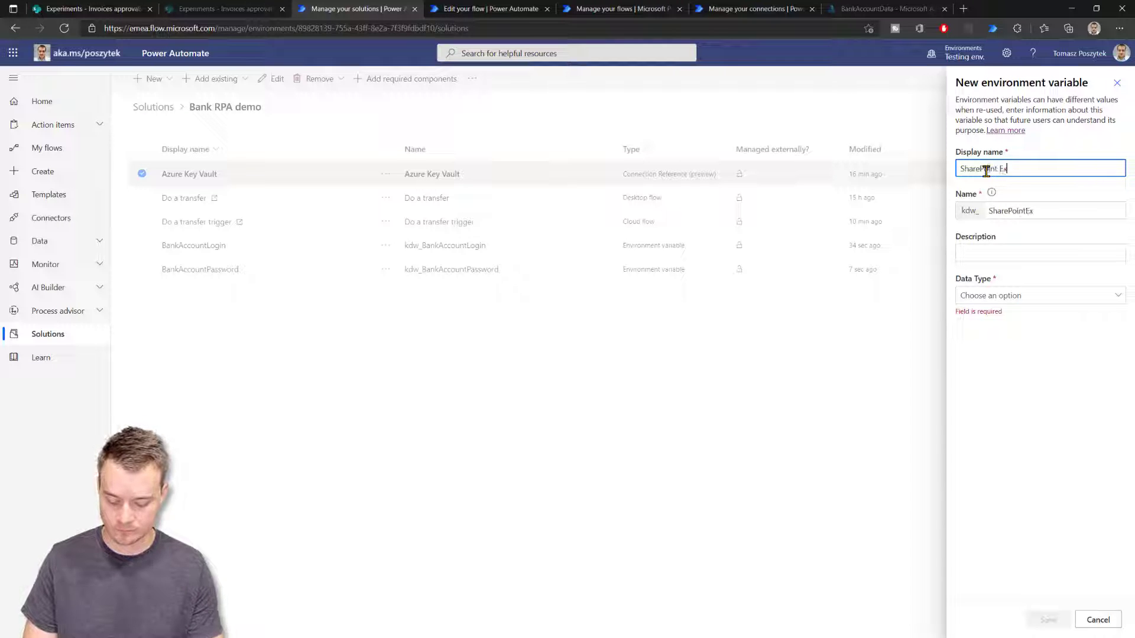
type("peri")
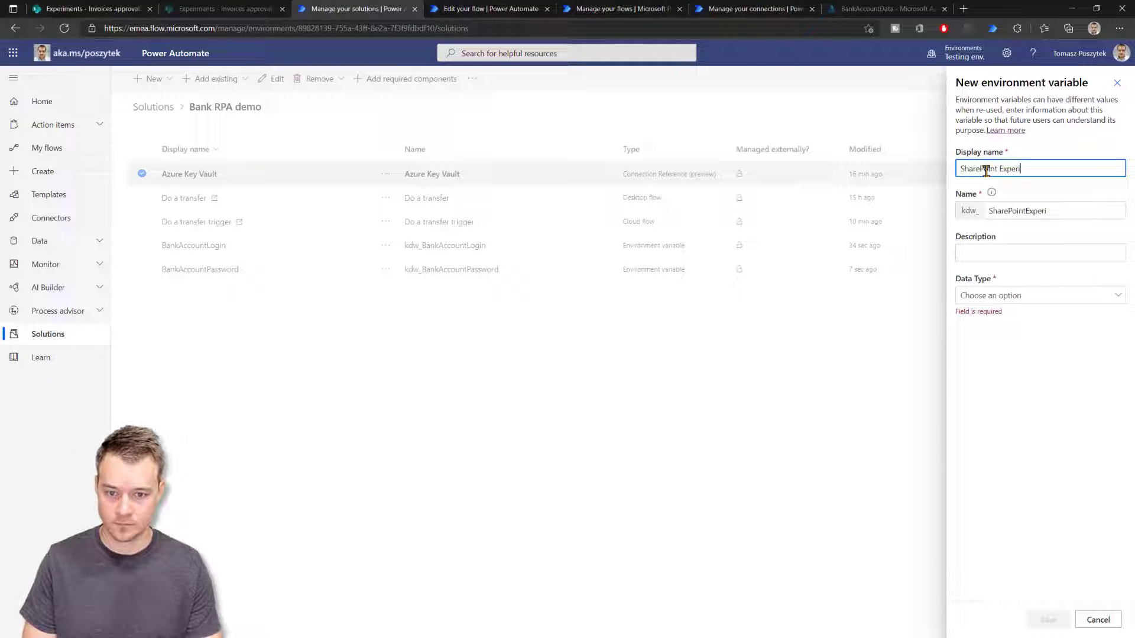
type("ments")
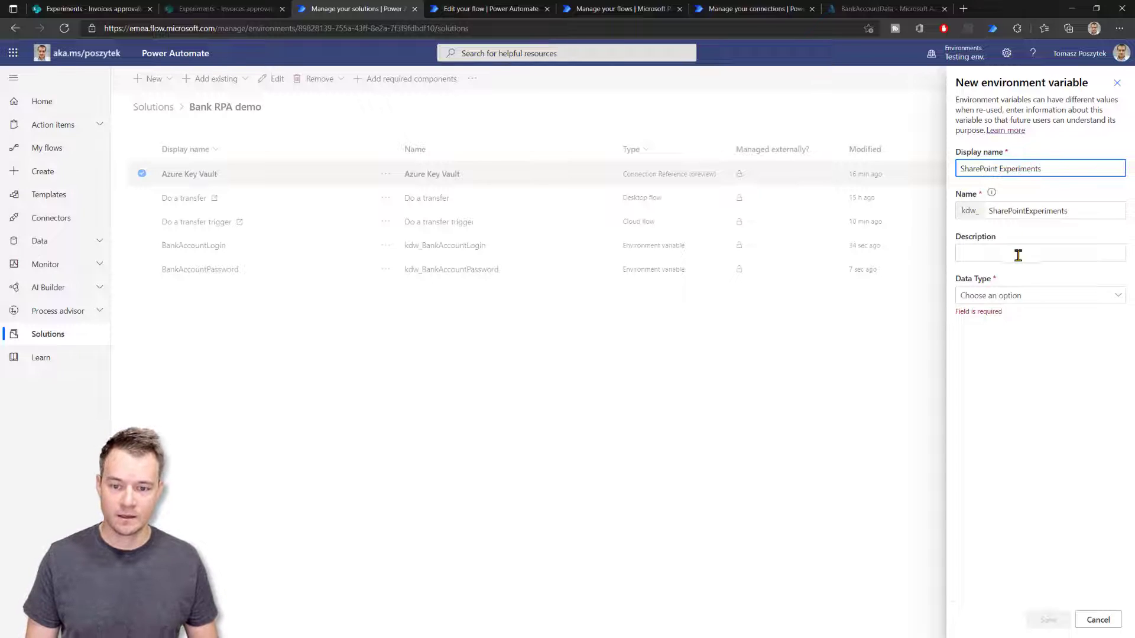
Set the SharePoint Experiments variable's data type to Data source and its connector to SharePoint.
left_click(1033, 296)
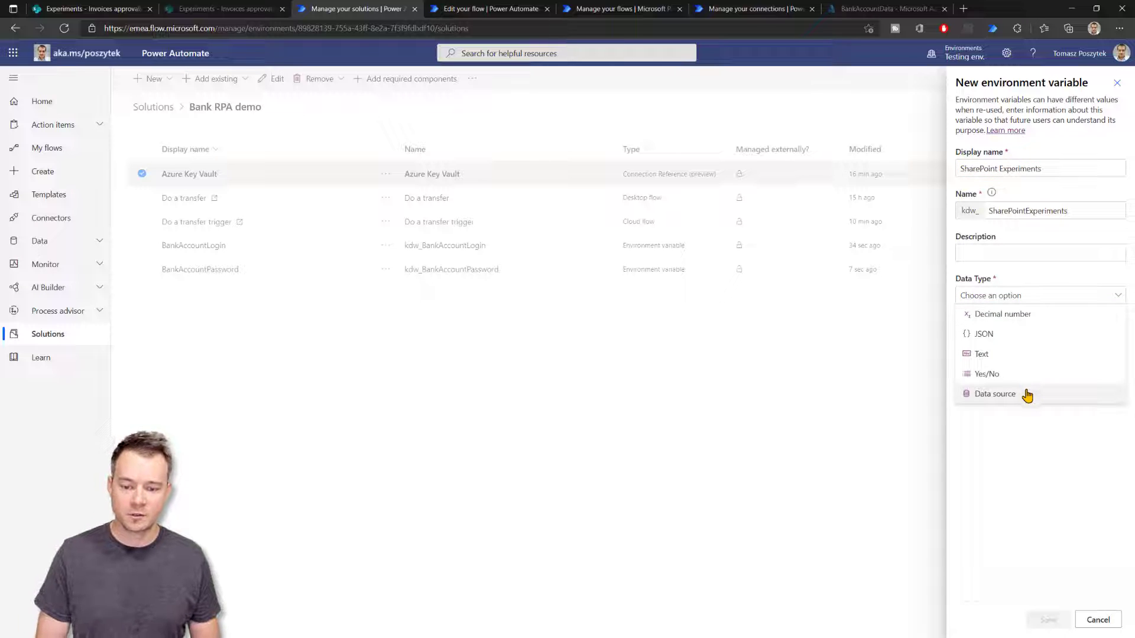
left_click(1027, 393)
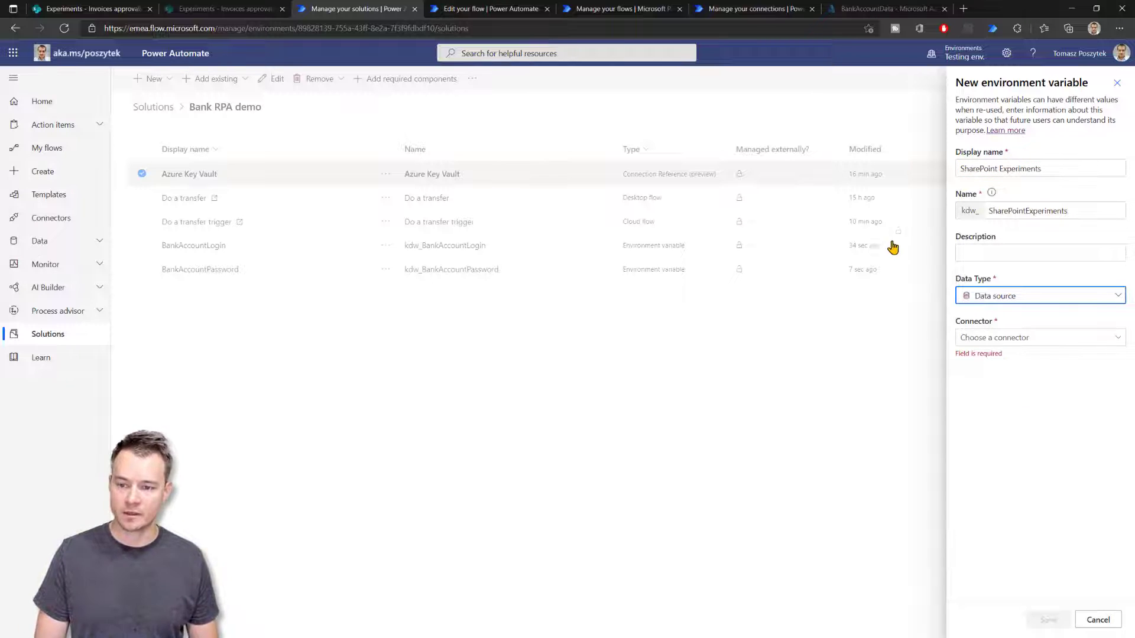
left_click(1046, 338)
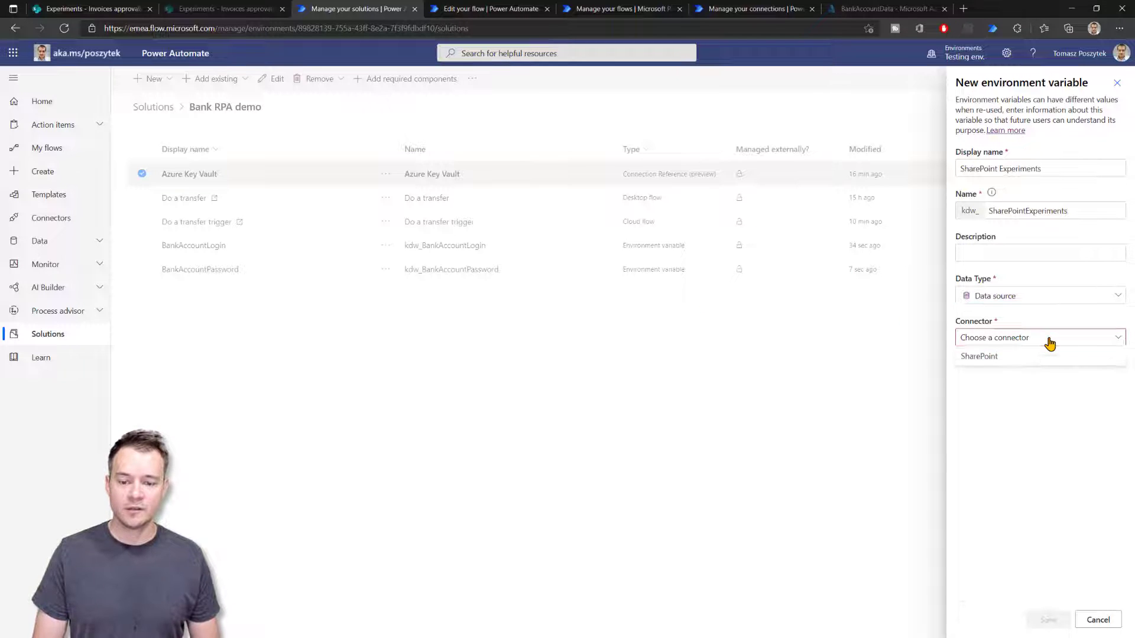
left_click(1040, 358)
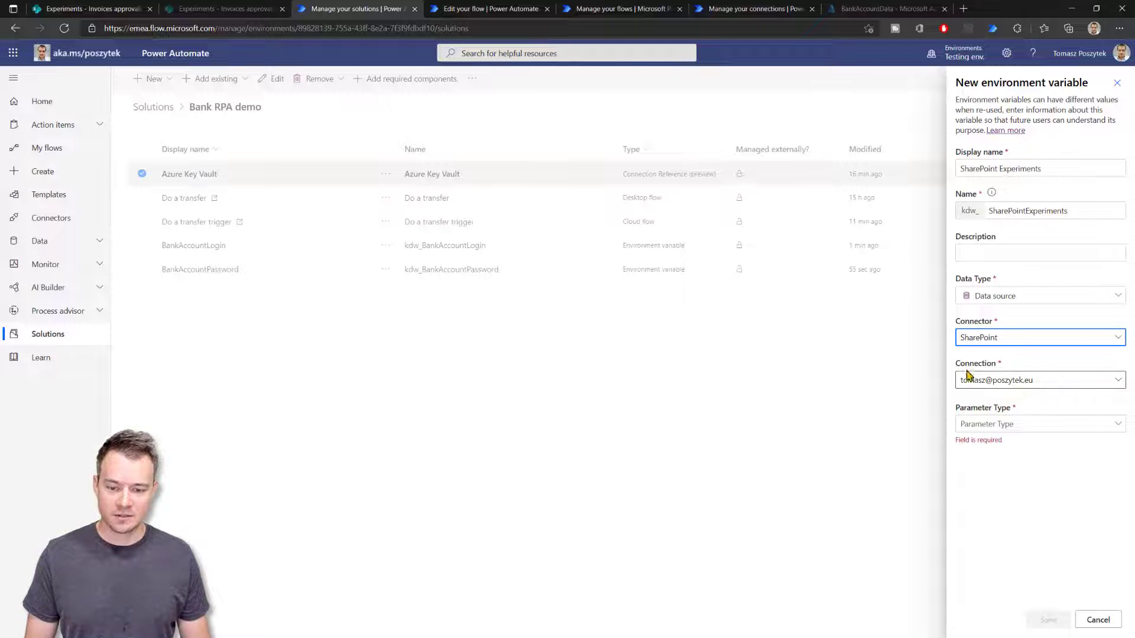
Set the SharePoint Experiments variable's parameter type to Site, choose the Experiments site as its current site, and save the variable.
left_click(1046, 426)
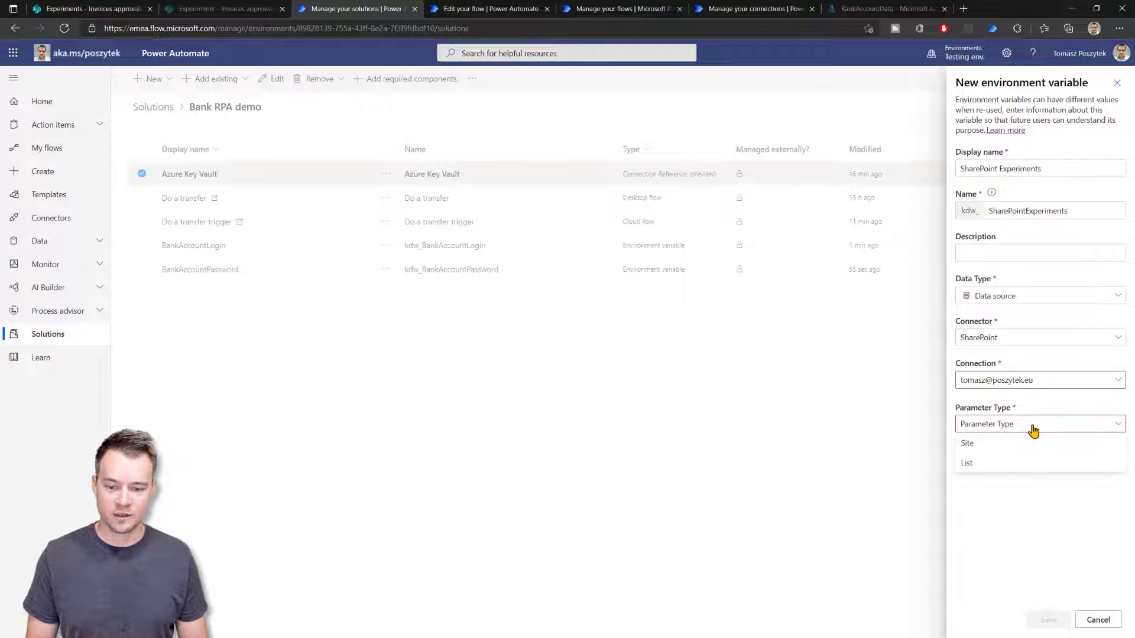
left_click(998, 445)
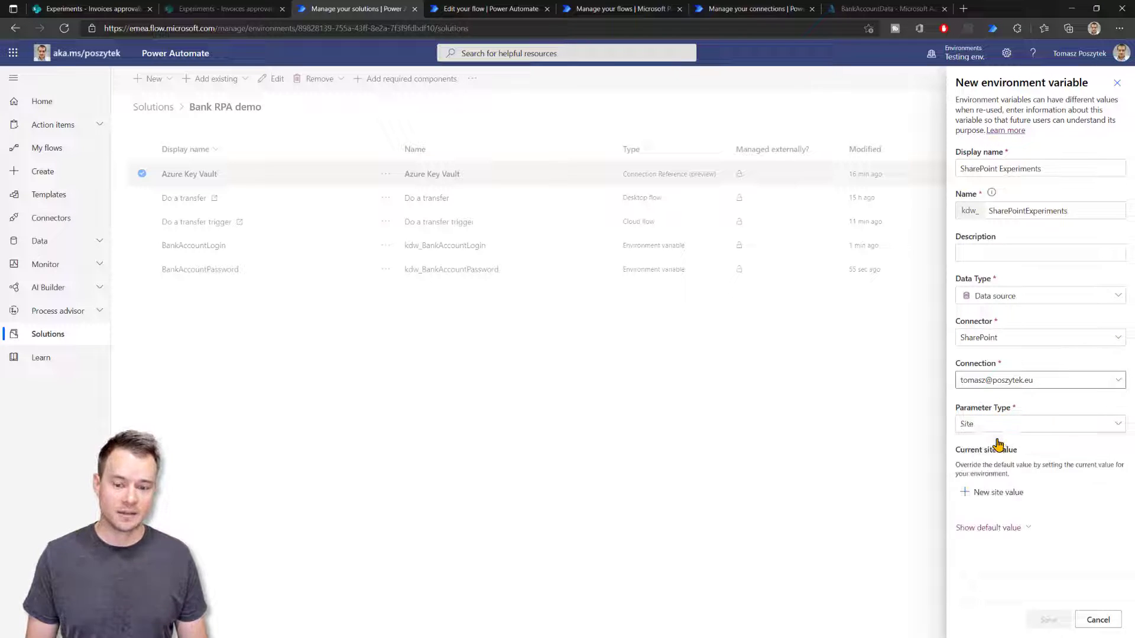
left_click(1003, 495)
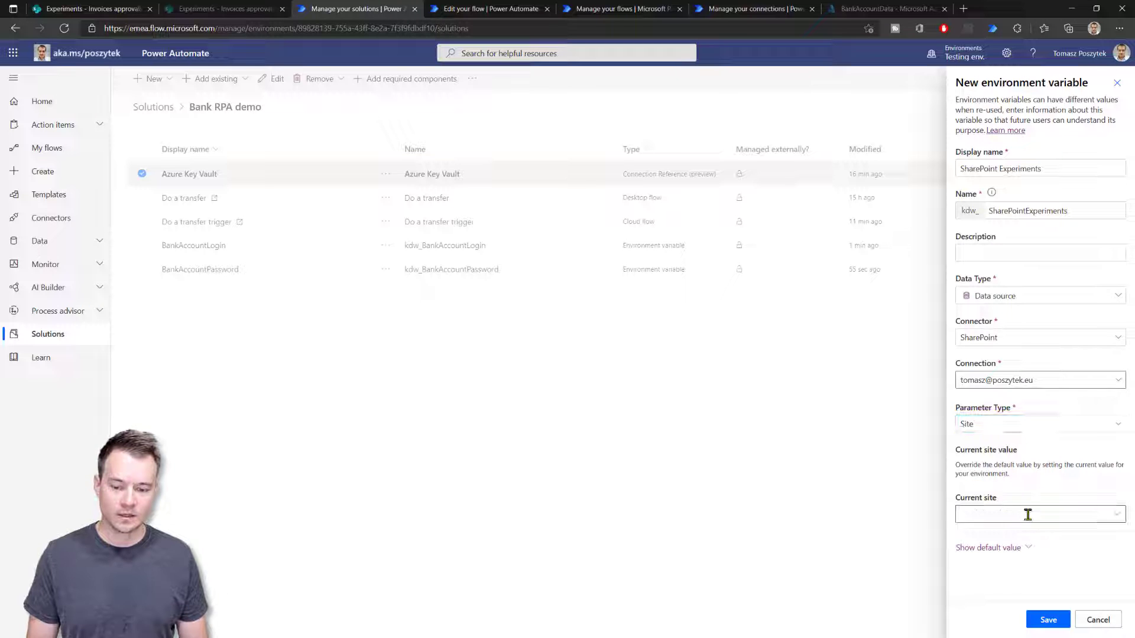
left_click(1115, 517)
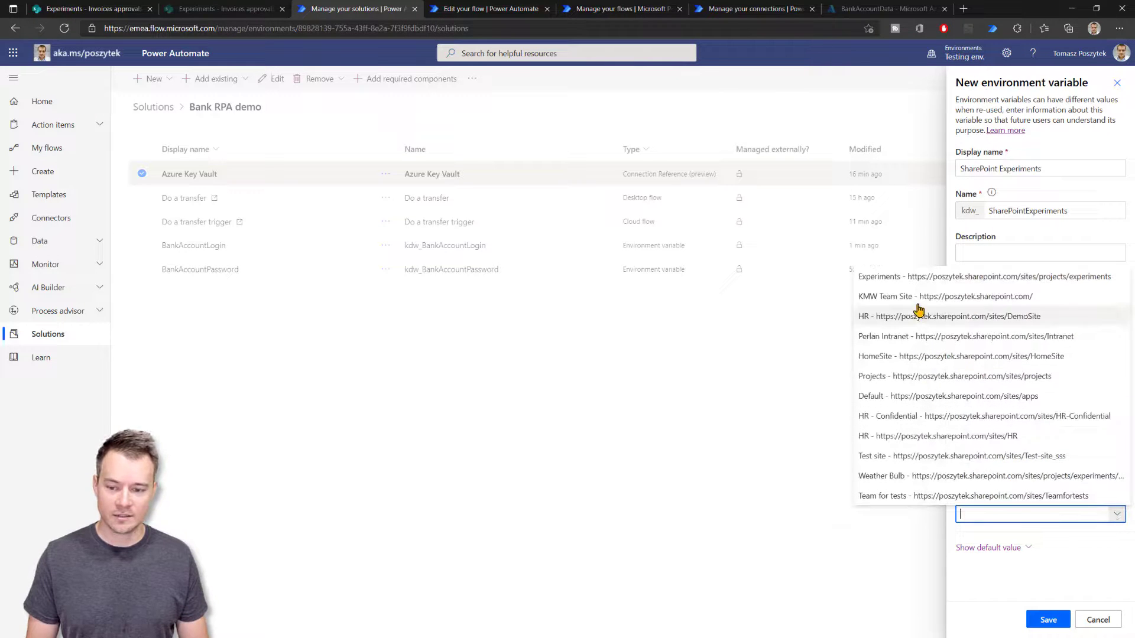
left_click(911, 278)
left_click(1048, 621)
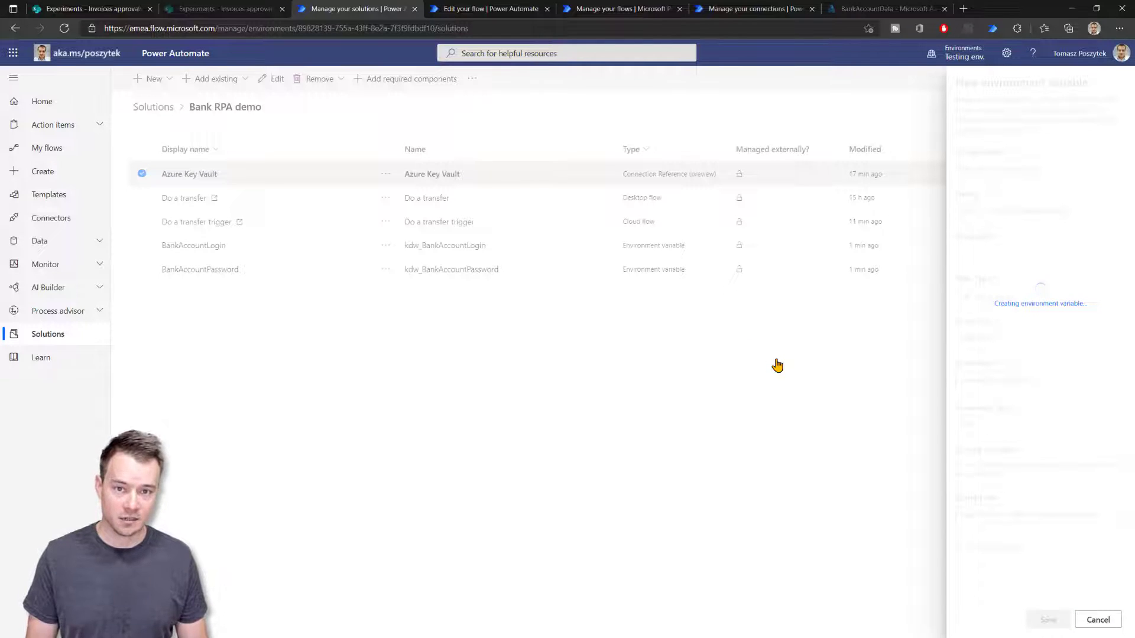
Start a fourth environment variable in the solution and set its display name to "InvoiceApprovalsList".
left_click(152, 80)
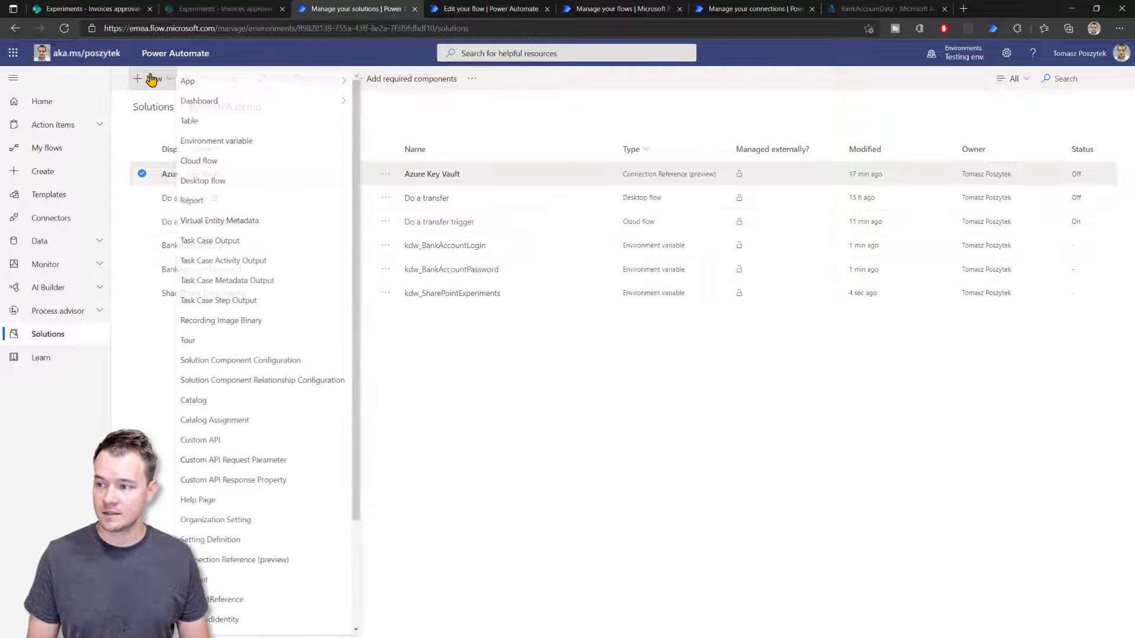
left_click(217, 142)
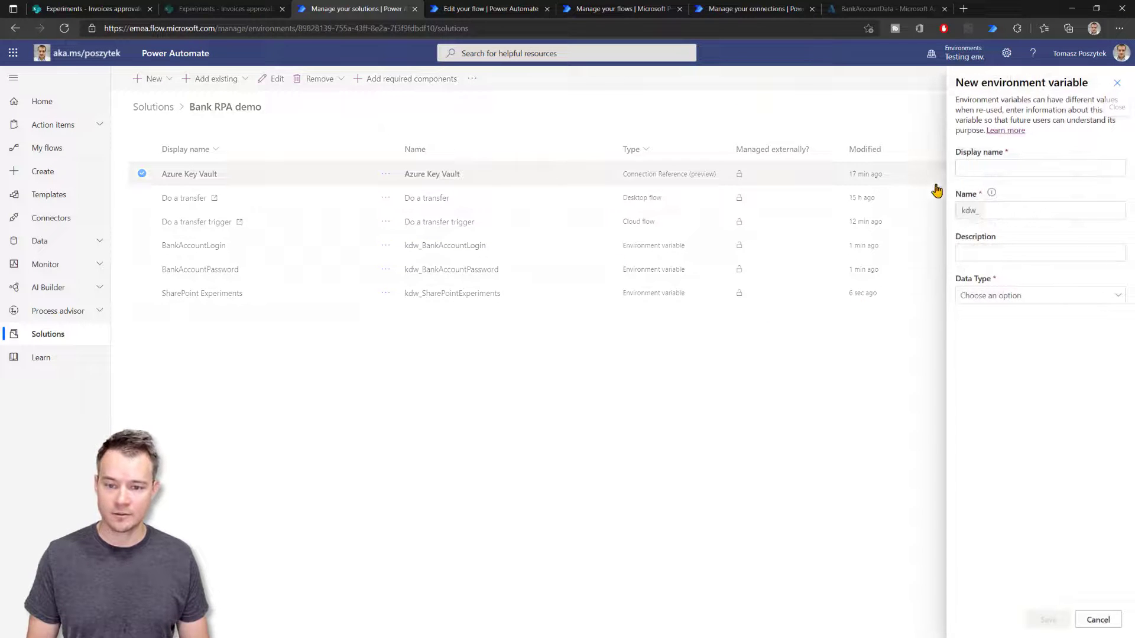
left_click(986, 172)
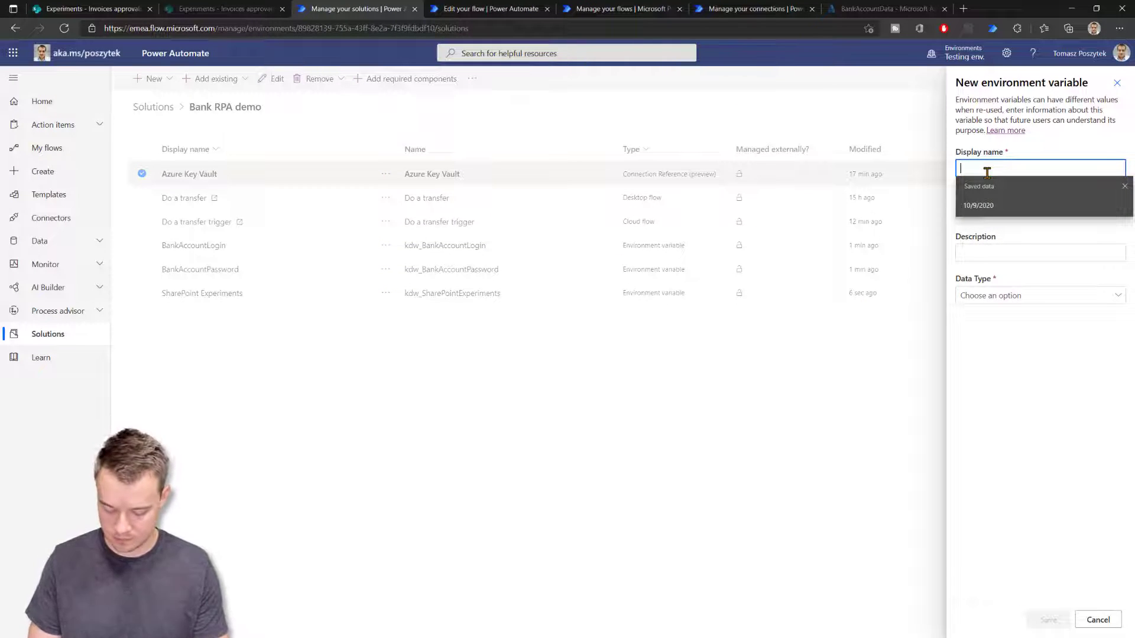
type("I")
key("BackSpace")
type("Invoice")
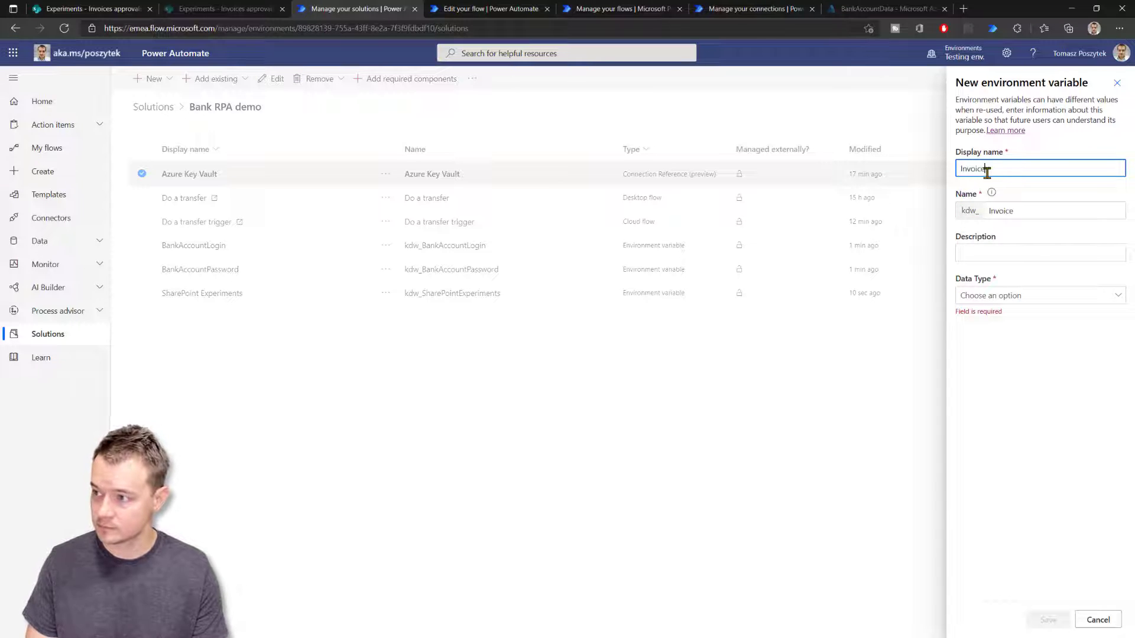
type("Approvals")
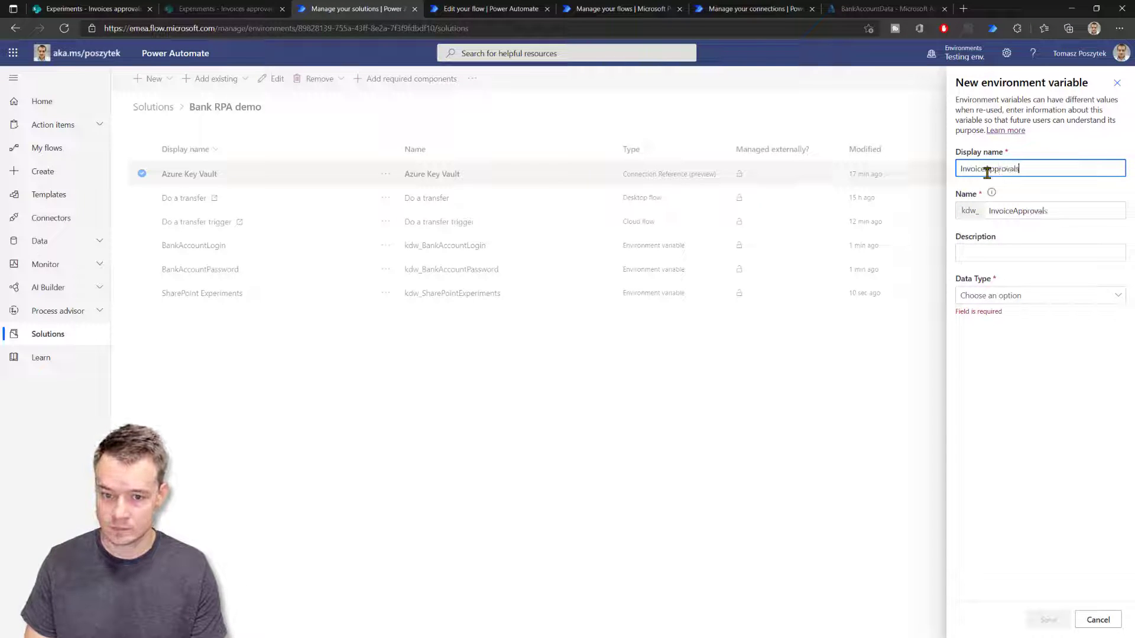
type("List")
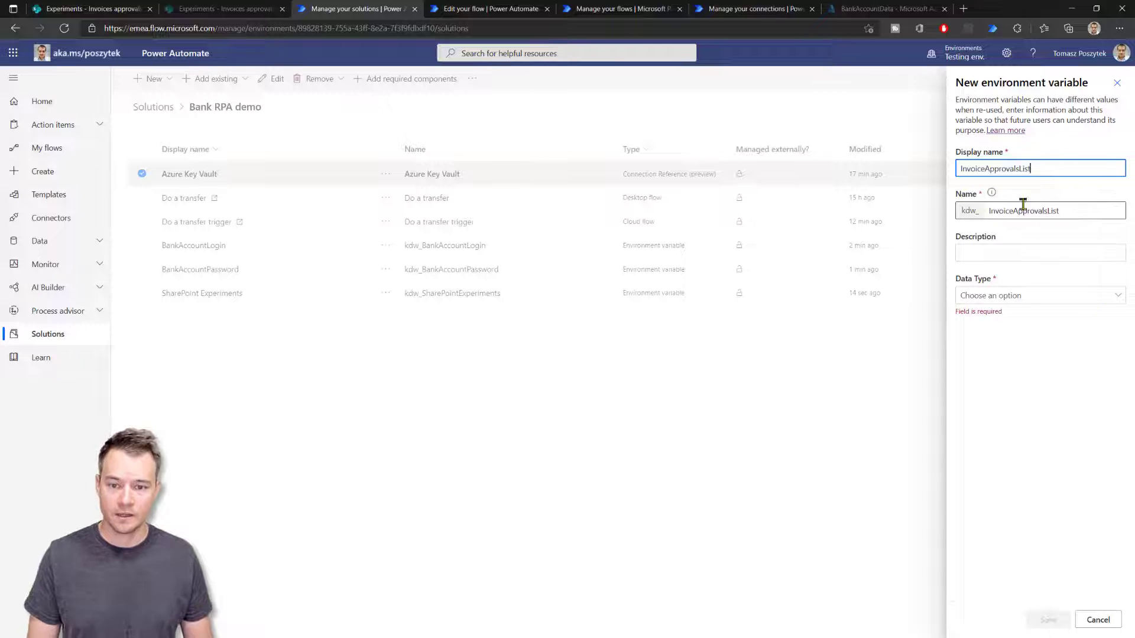
Set the InvoiceApprovalsList variable's data type to Data source, its connector to SharePoint, and its parameter type to List.
left_click(1035, 295)
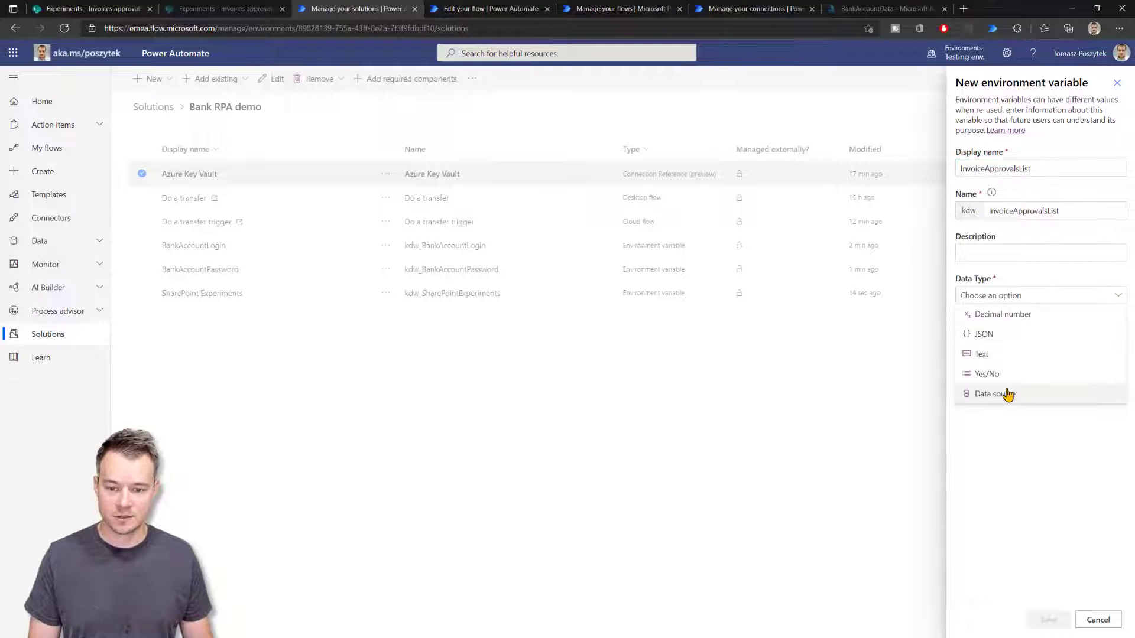
left_click(1008, 394)
left_click(1021, 339)
left_click(1020, 362)
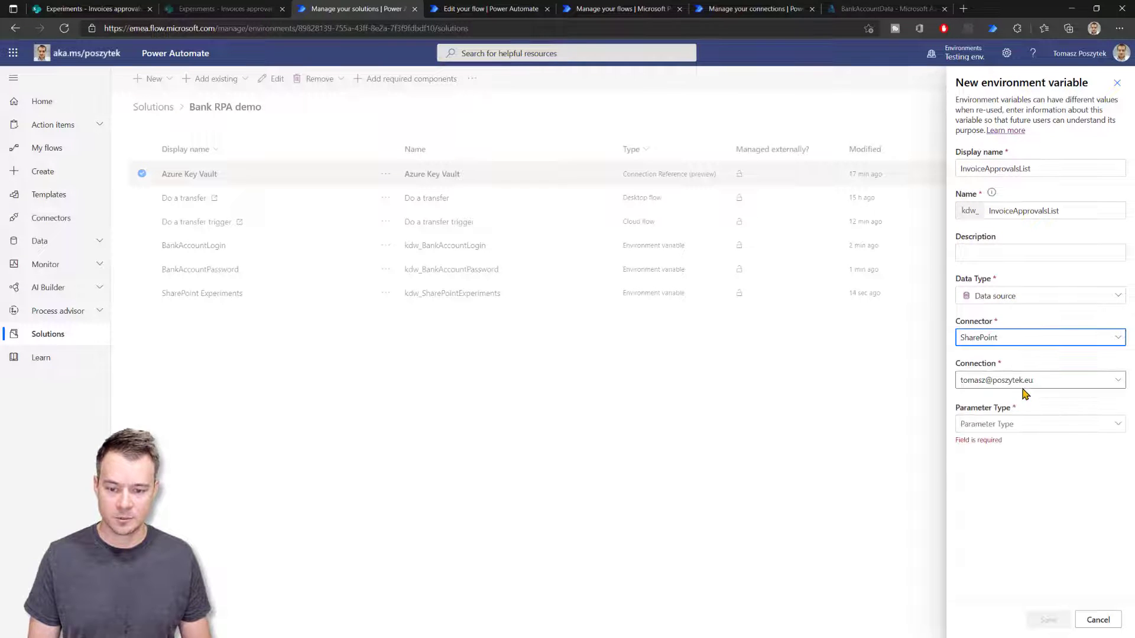
left_click(1035, 427)
left_click(1011, 462)
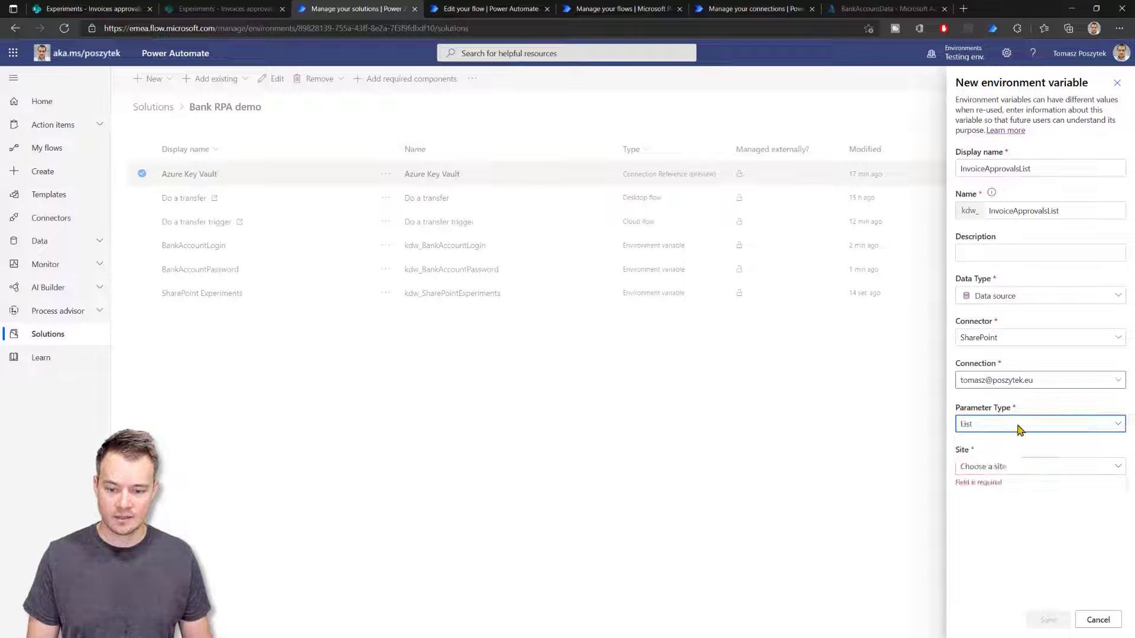
Link InvoiceApprovalsList to the SharePoint Experiments site variable, choose "Invoices approvals TEST" as its current list, and save it.
left_click(1039, 468)
left_click(1032, 486)
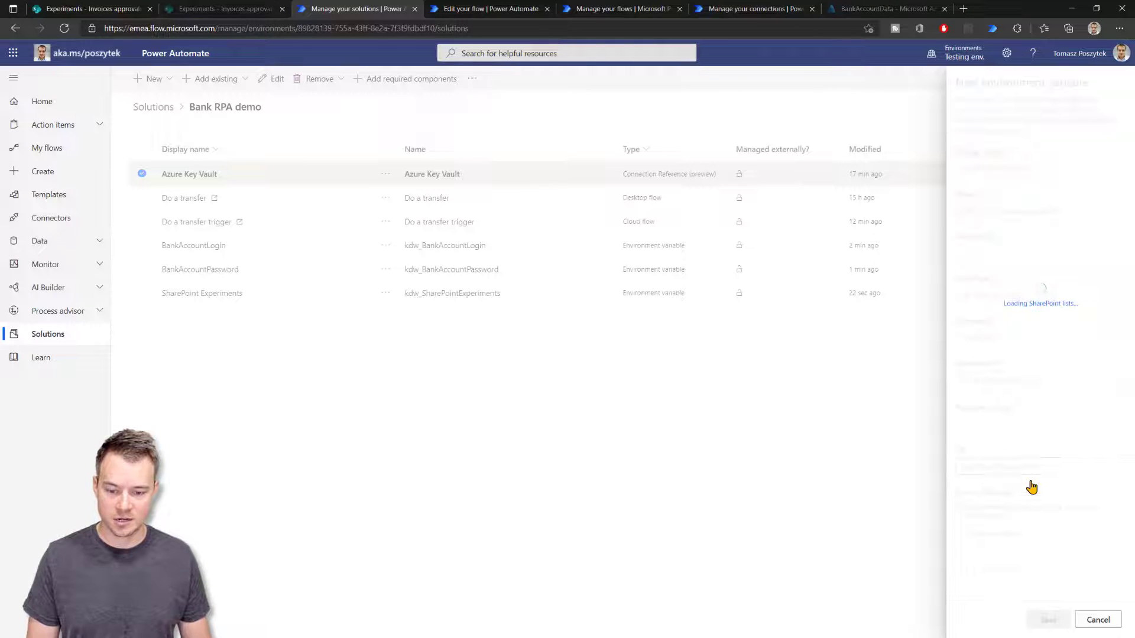
left_click(996, 536)
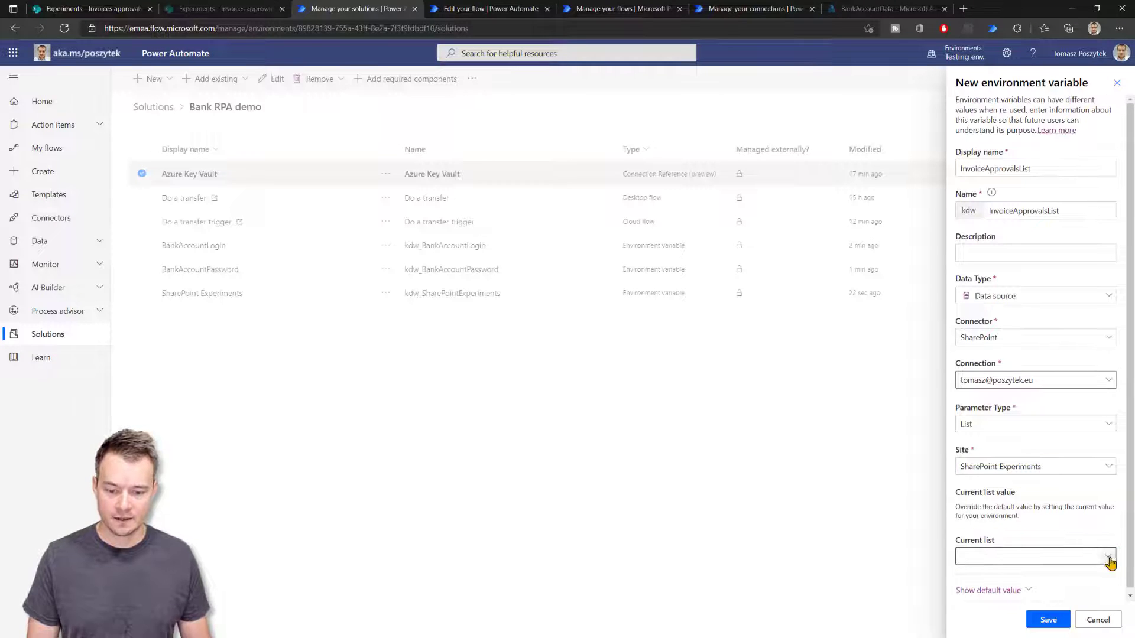
left_click(1109, 559)
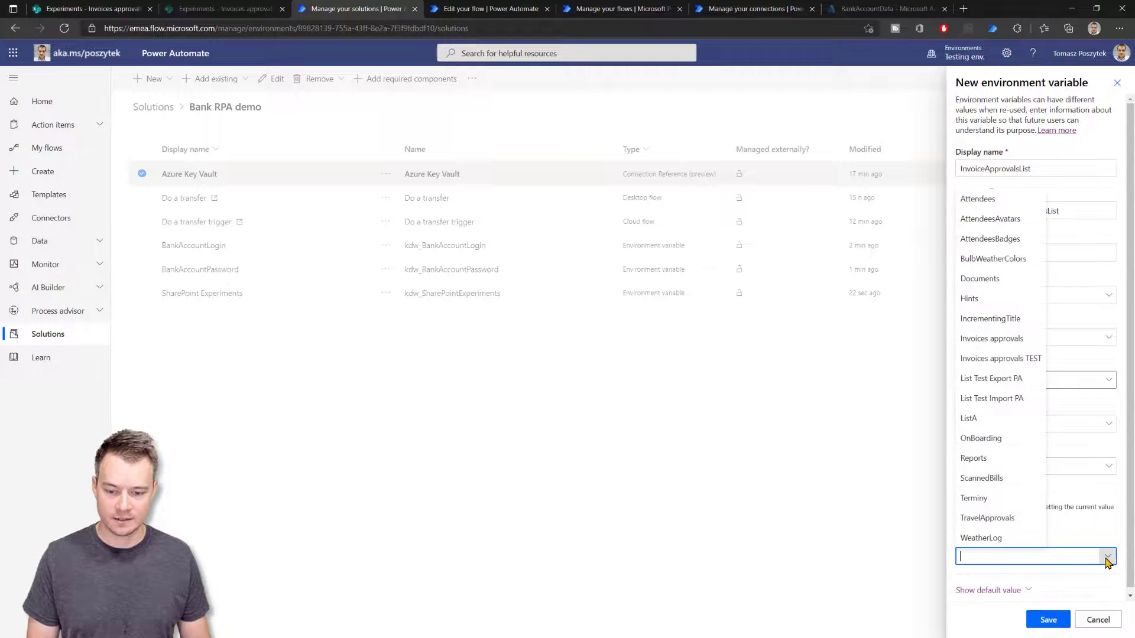
left_click(1015, 359)
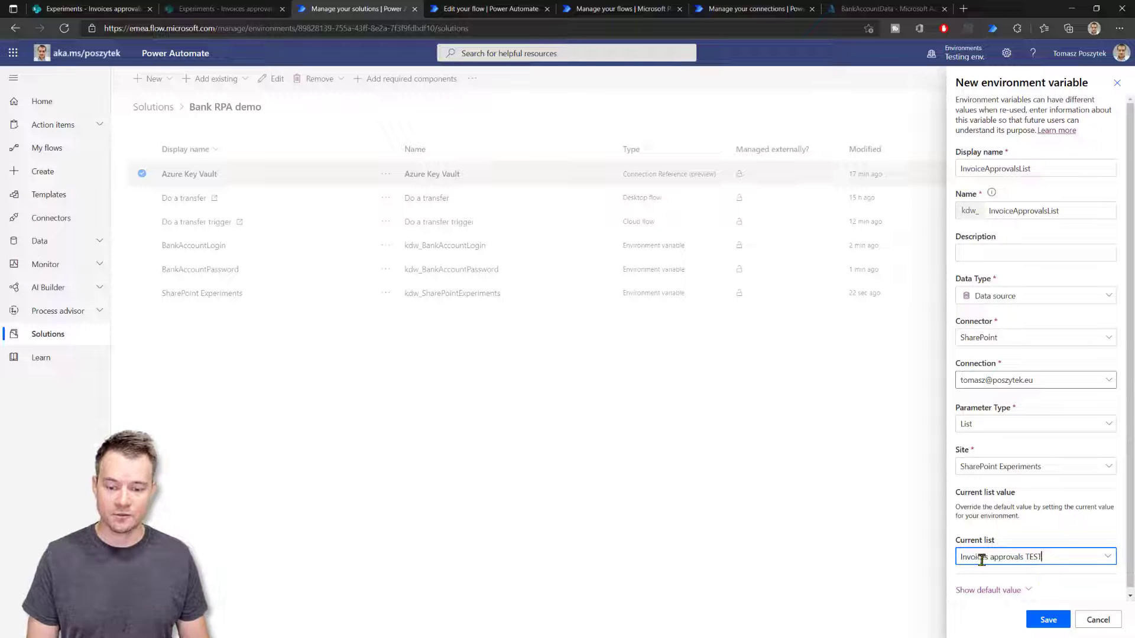
left_click(1048, 621)
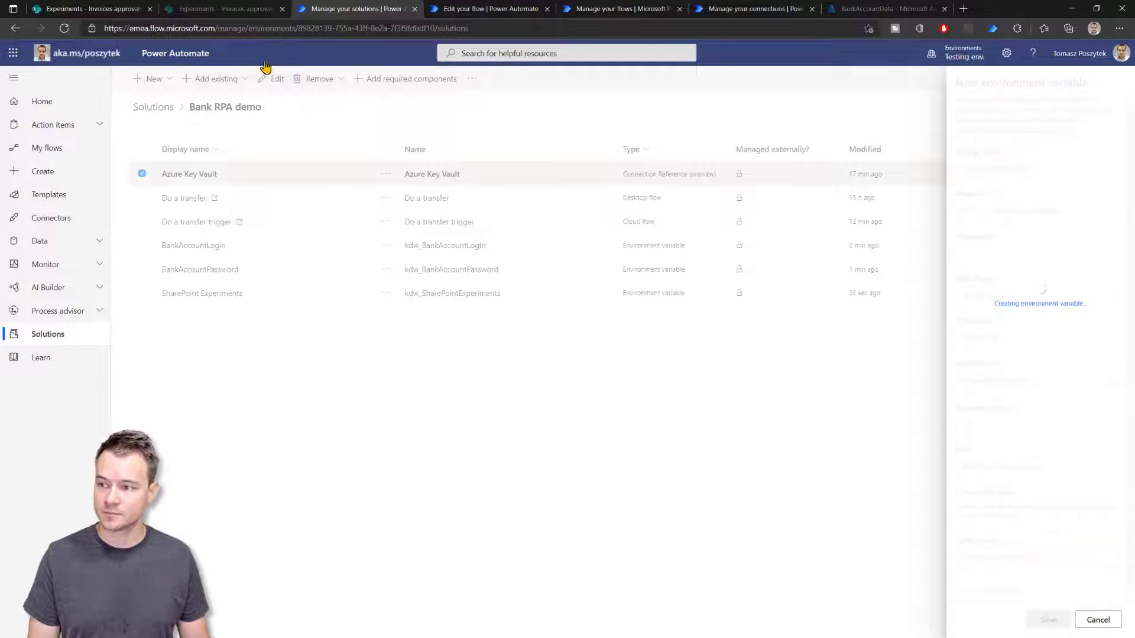
Switch to the "Do a transfer trigger" flow editor and reload it to pick up the new environment variables.
left_click(516, 10)
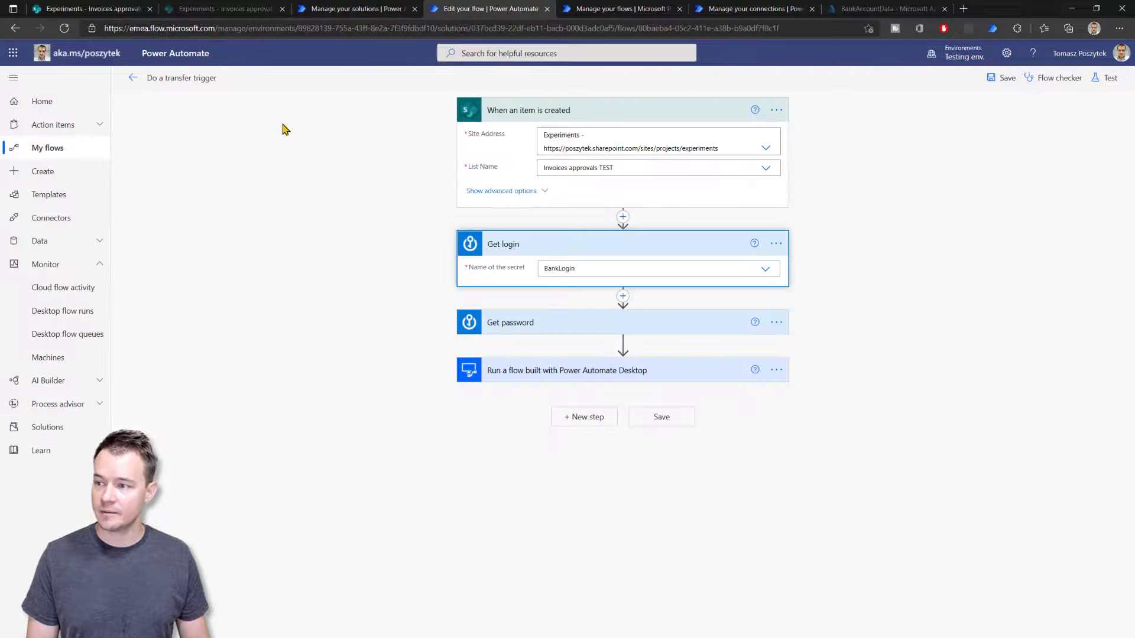
left_click(65, 28)
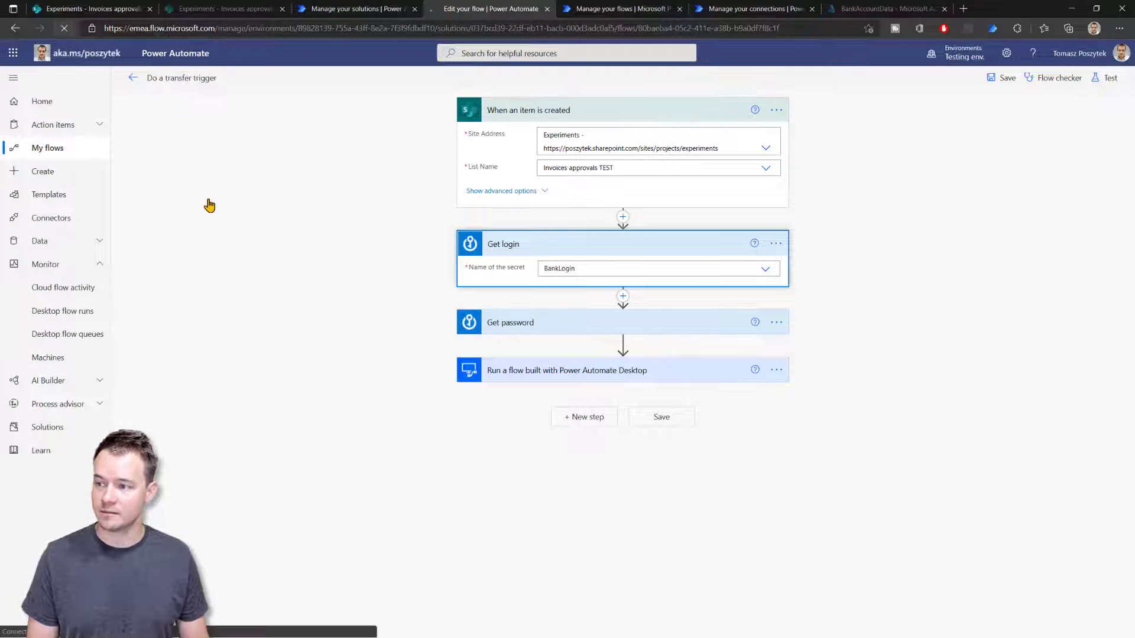
left_click(612, 89)
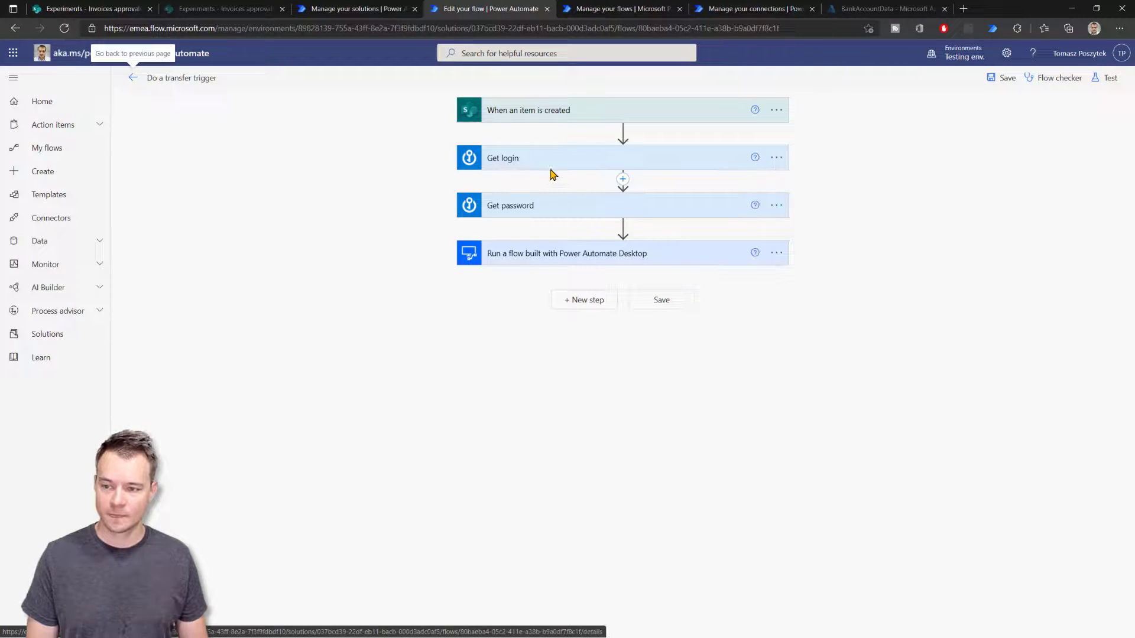
Replace the site address in the "When an item is created" trigger with the SharePoint Experiments environment variable as a custom value.
left_click(667, 118)
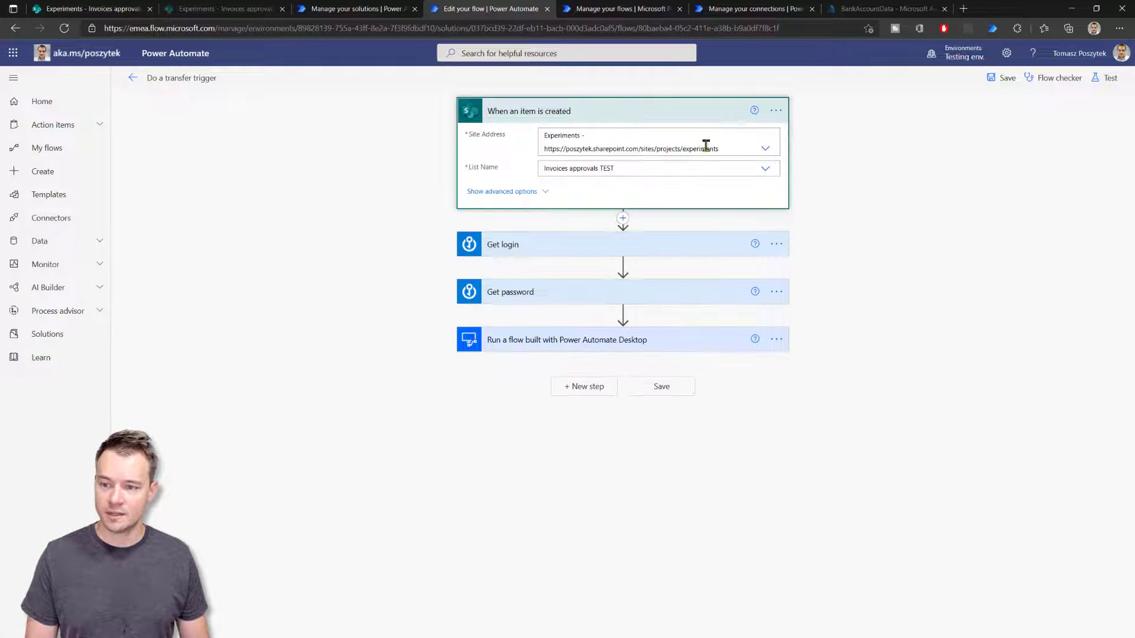
left_click(766, 150)
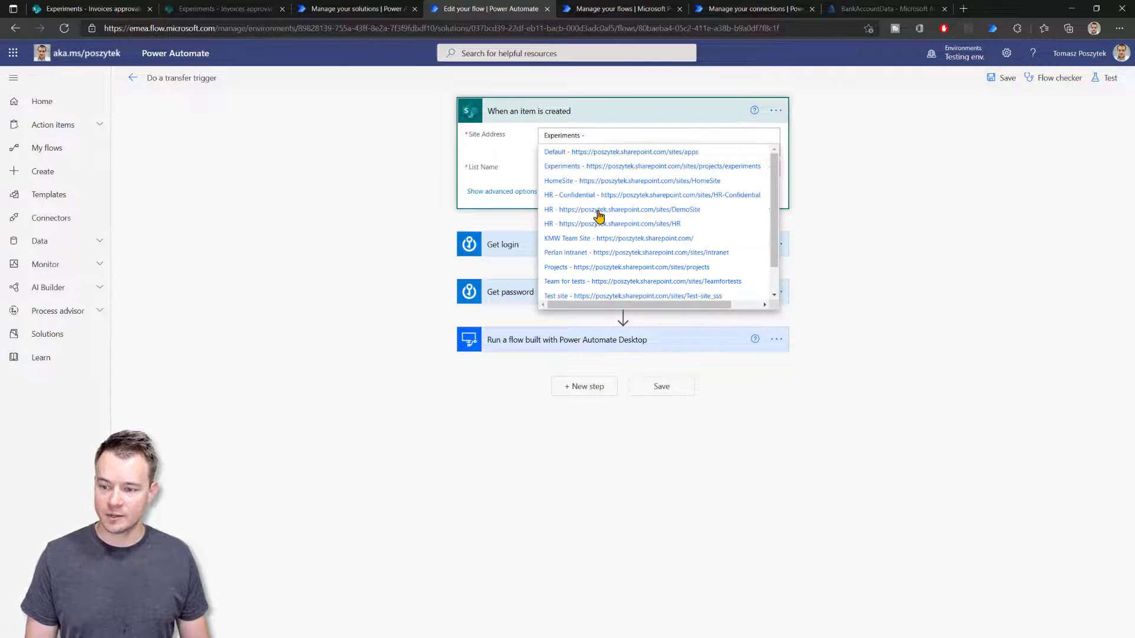
scroll(598, 215, "down", 3)
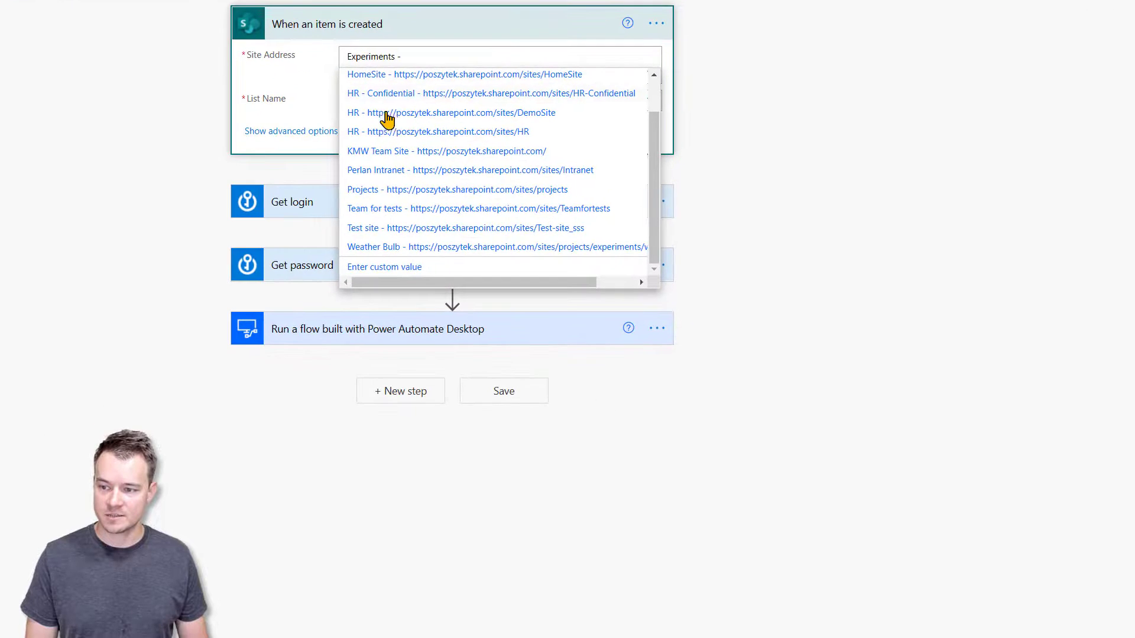
left_click(394, 267)
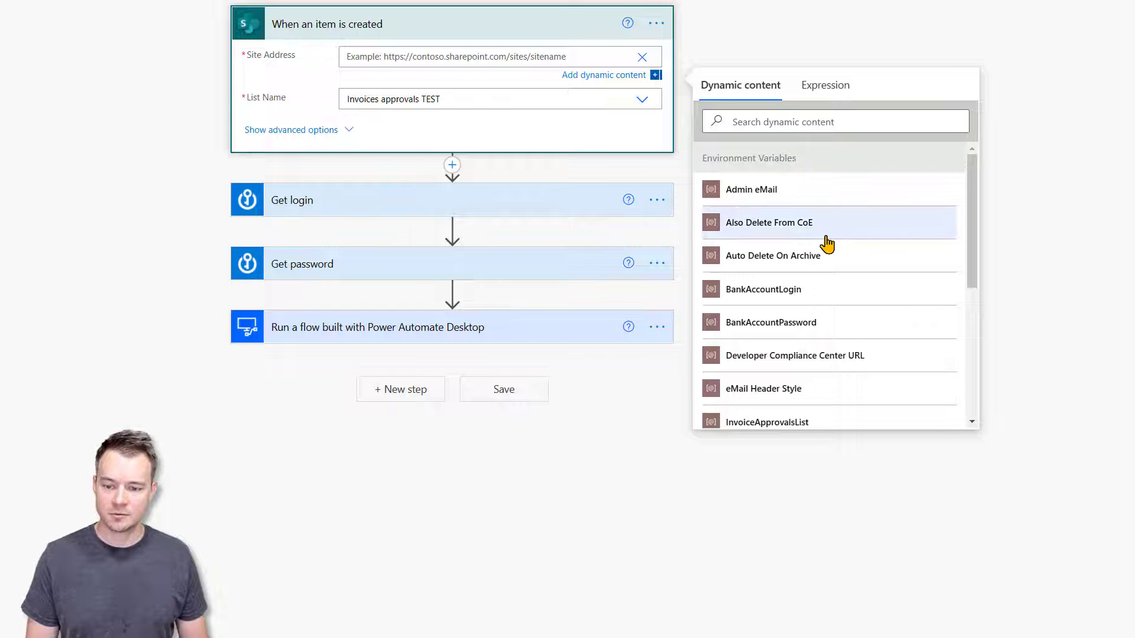
scroll(824, 246, "down", 3)
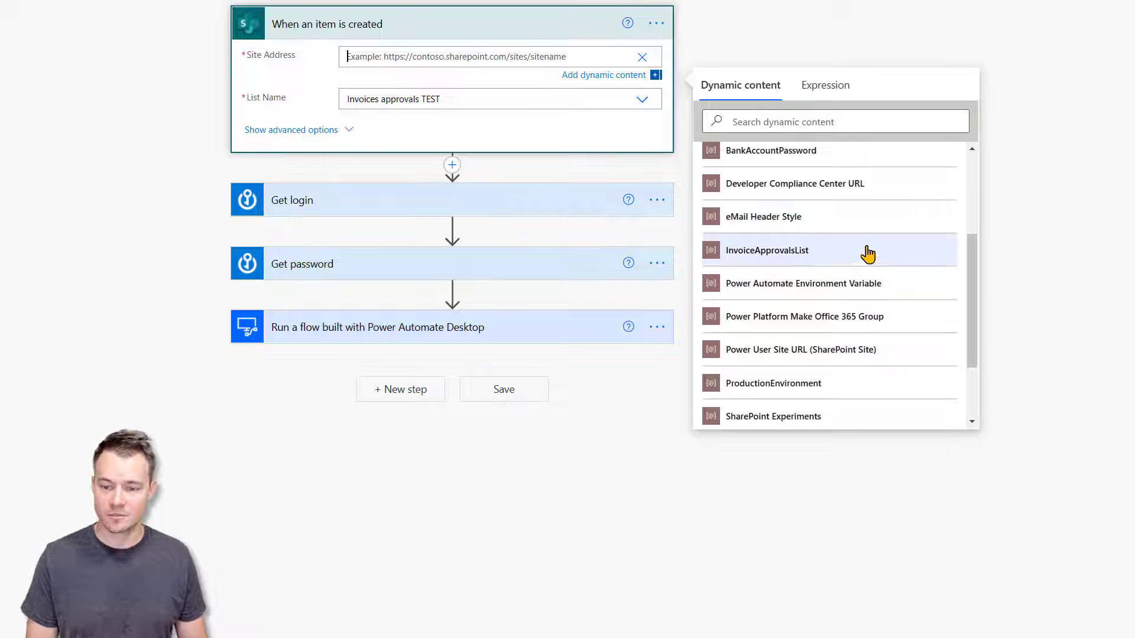
scroll(860, 265, "up", 3)
scroll(851, 185, "up", 2)
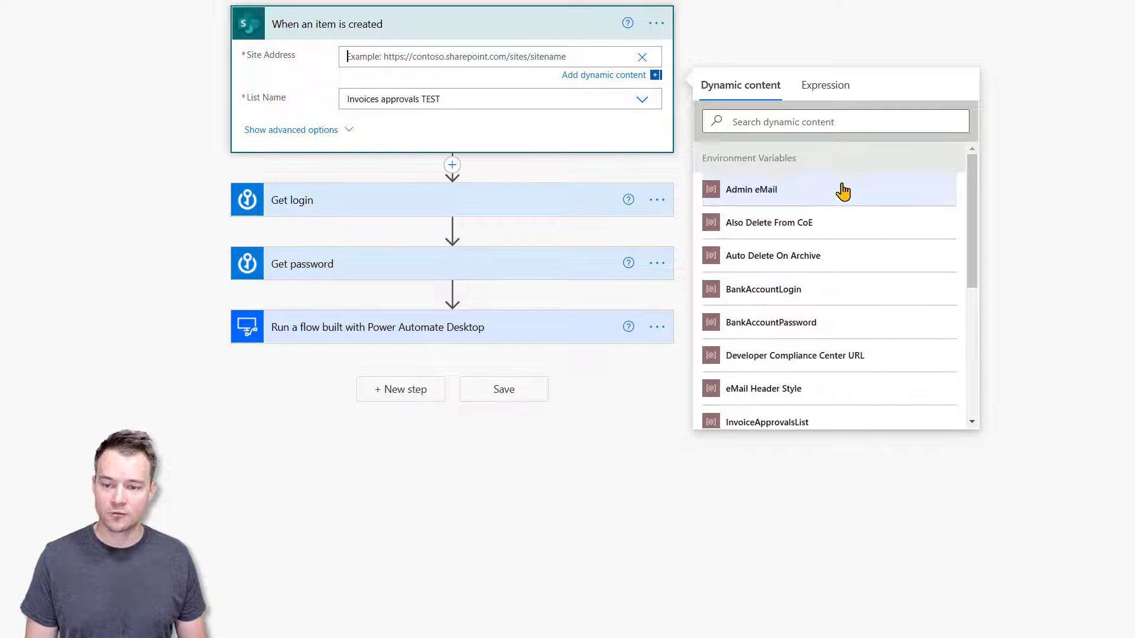
scroll(841, 272, "down", 1)
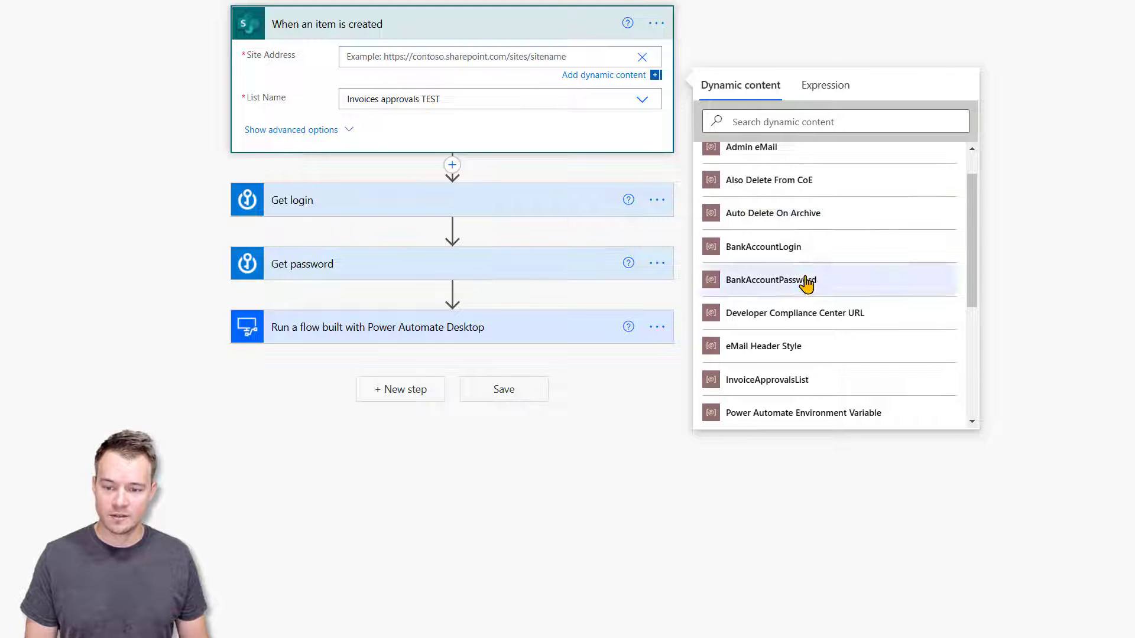
scroll(828, 269, "down", 3)
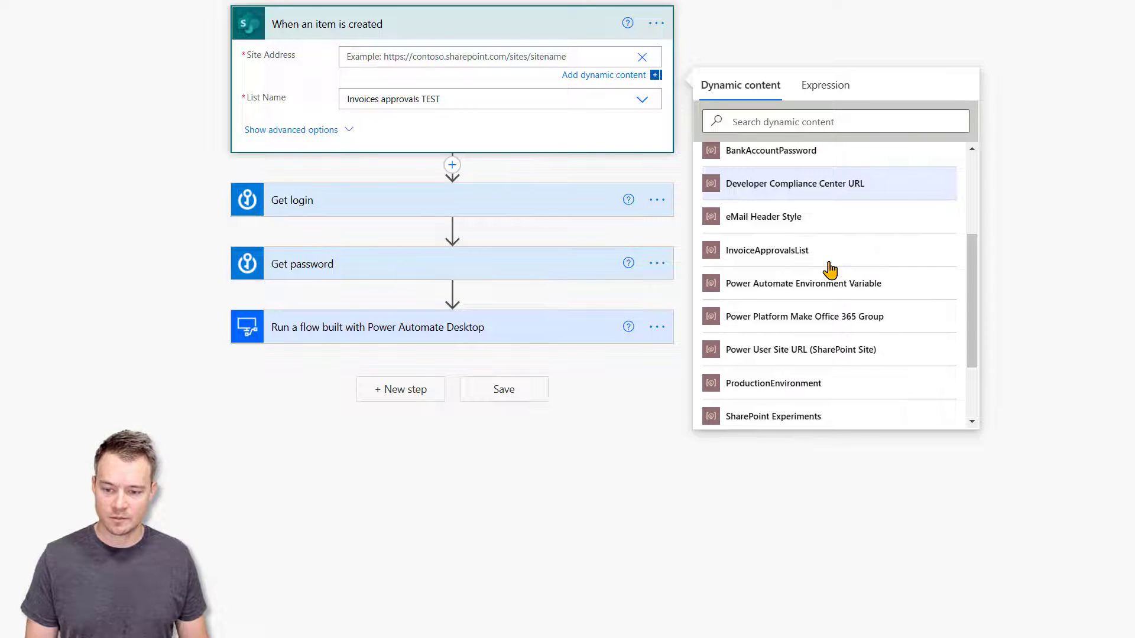
scroll(831, 263, "down", 3)
left_click(827, 317)
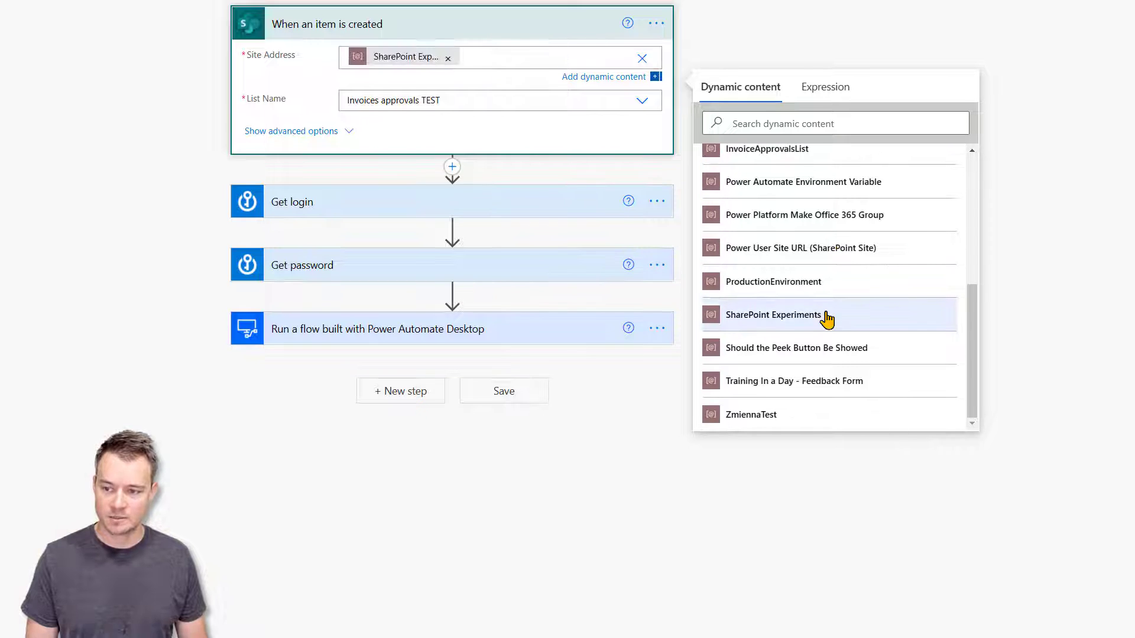
Replace the trigger's list name with the InvoiceApprovalsList environment variable as a custom value.
left_click(643, 102)
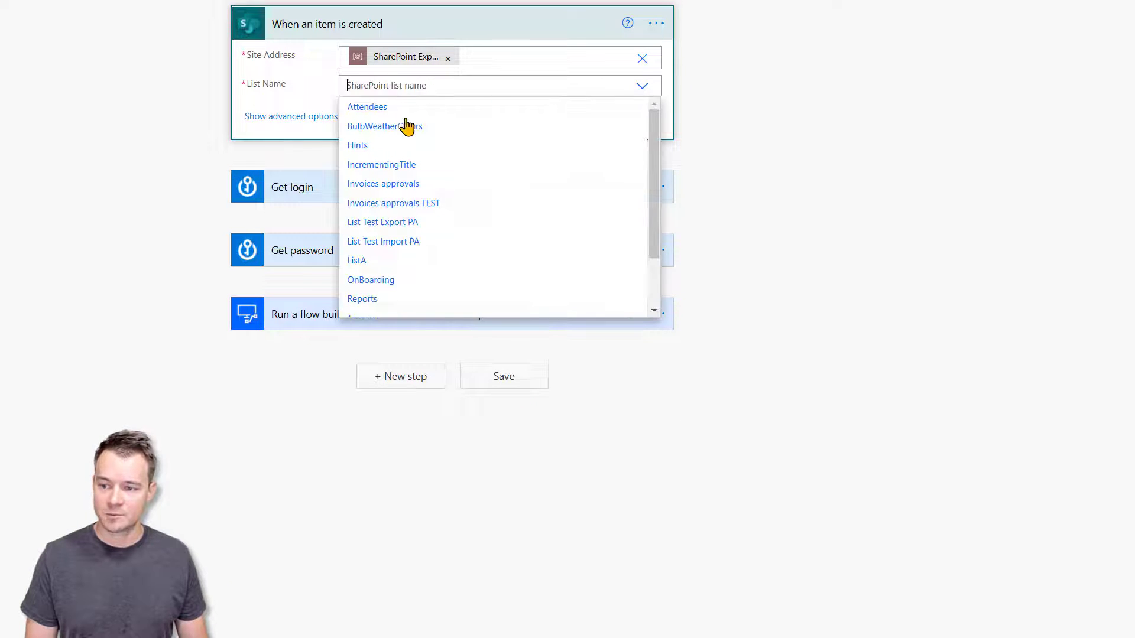
scroll(424, 253, "down", 2)
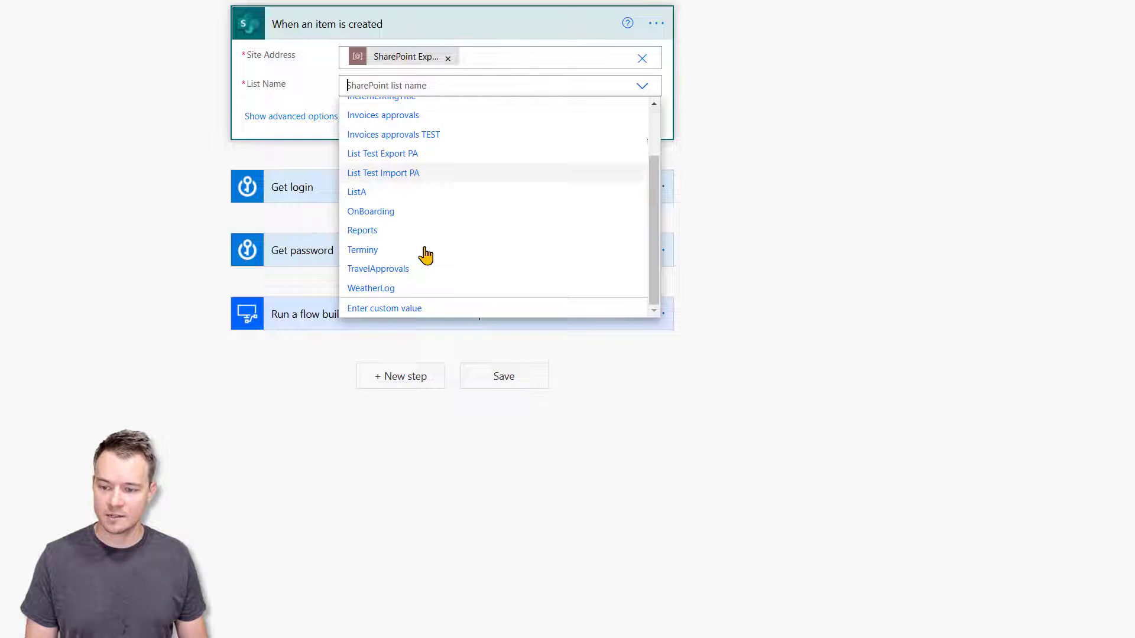
left_click(389, 309)
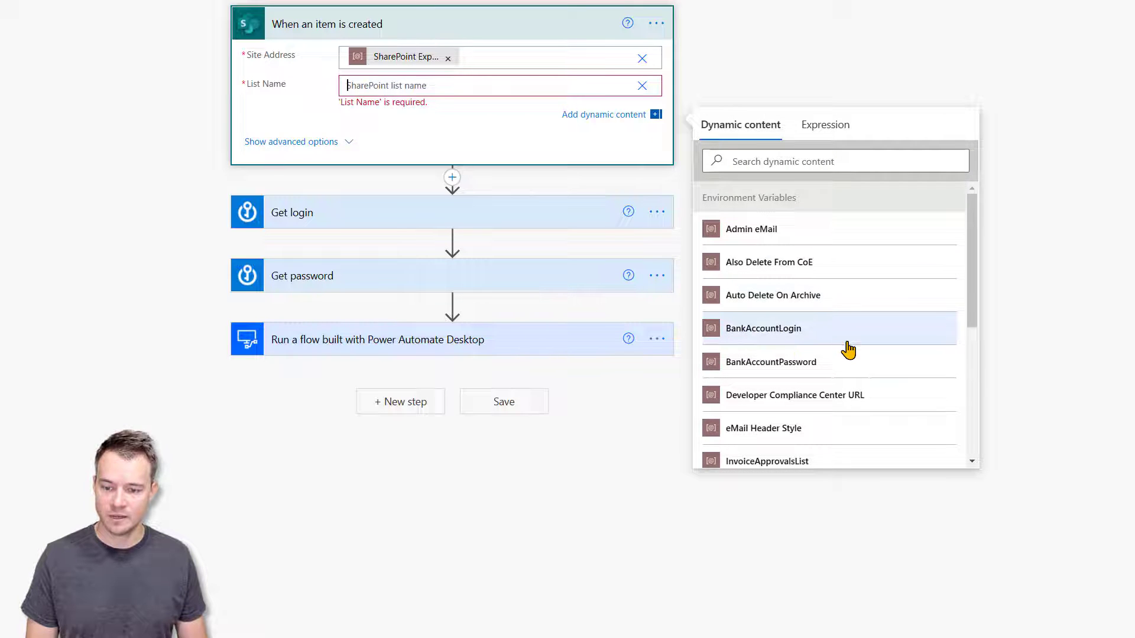
scroll(849, 355, "down", 1)
left_click(807, 420)
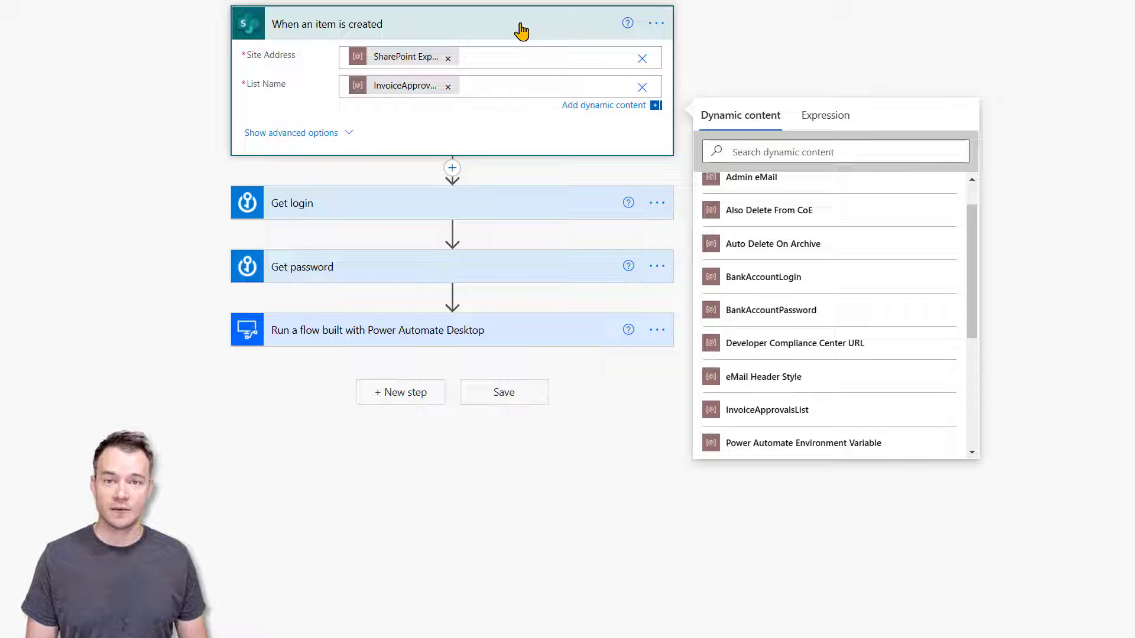
Replace the secret name in the "Get login" action with the BankAccountLogin environment variable as a custom value.
left_click(545, 211)
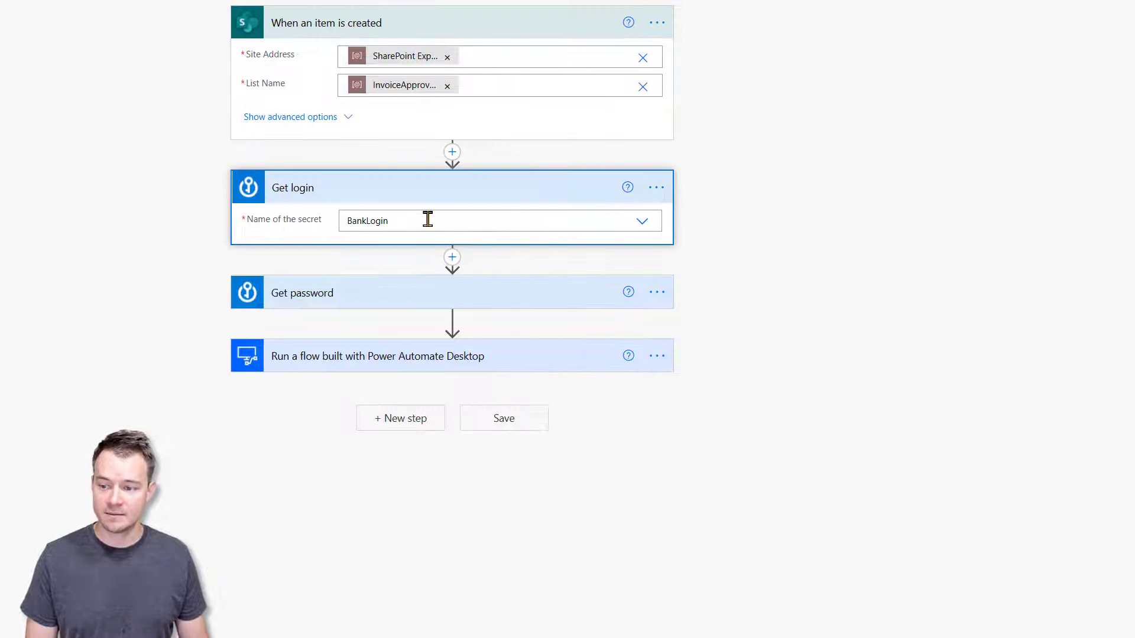
left_click(643, 223)
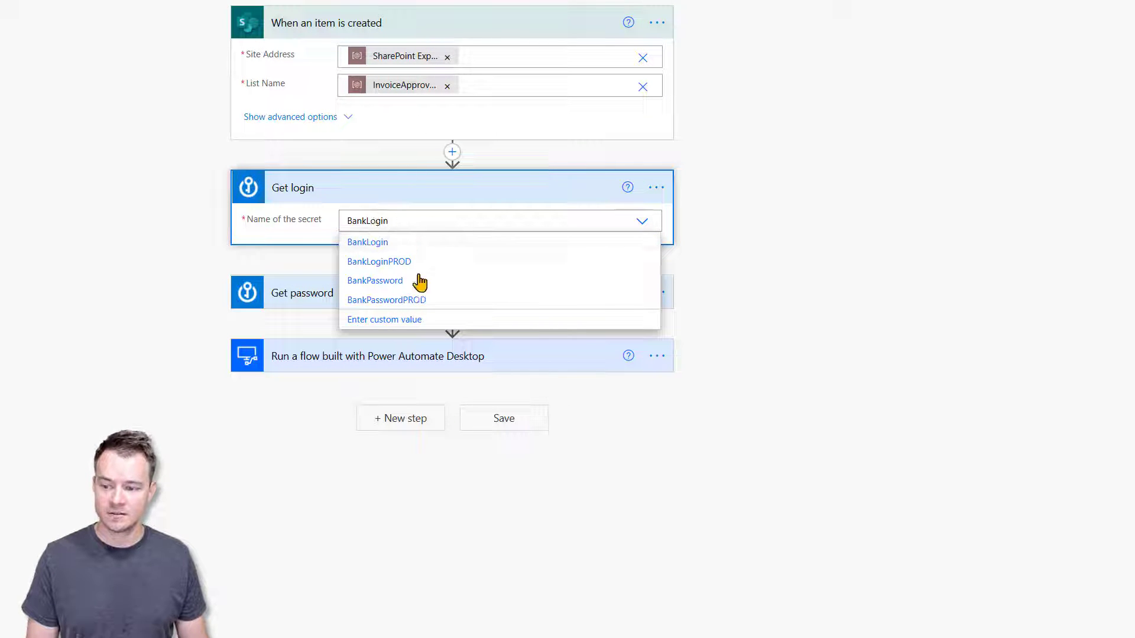
left_click(405, 320)
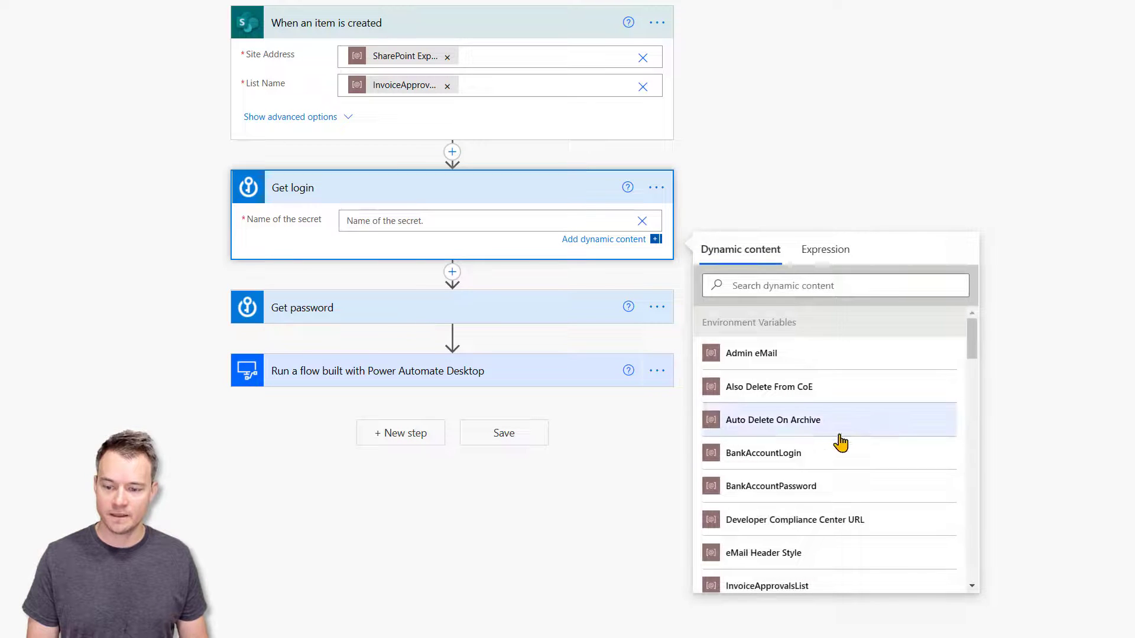
scroll(860, 467, "down", 1)
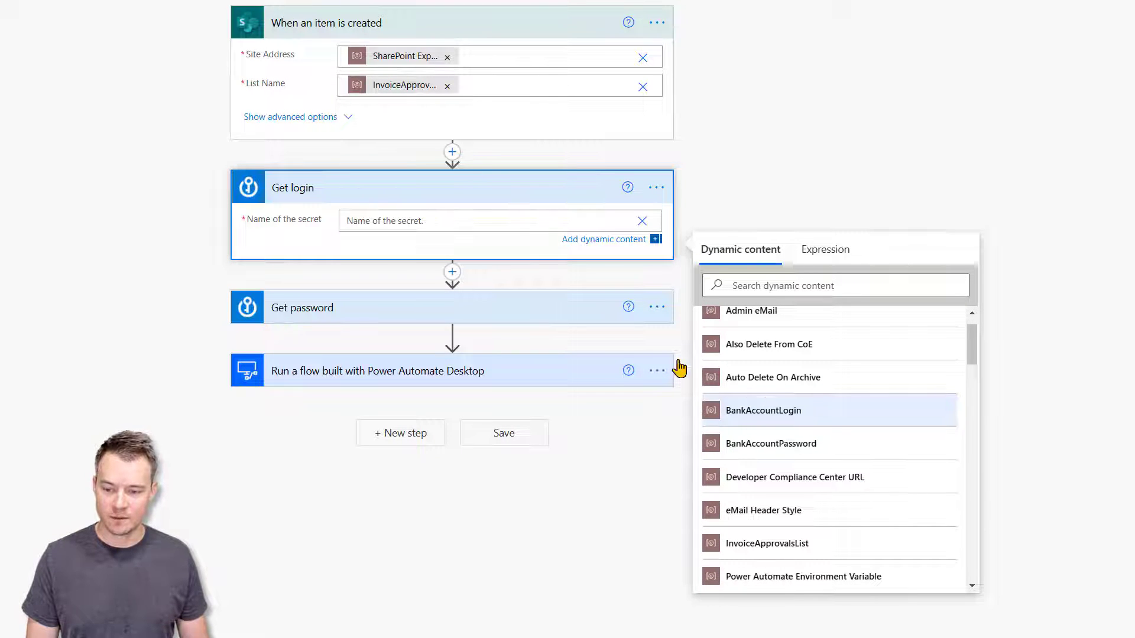
Replace the secret name in "Get password" with the BankAccountPassword environment variable as a custom value and save the flow.
left_click(499, 318)
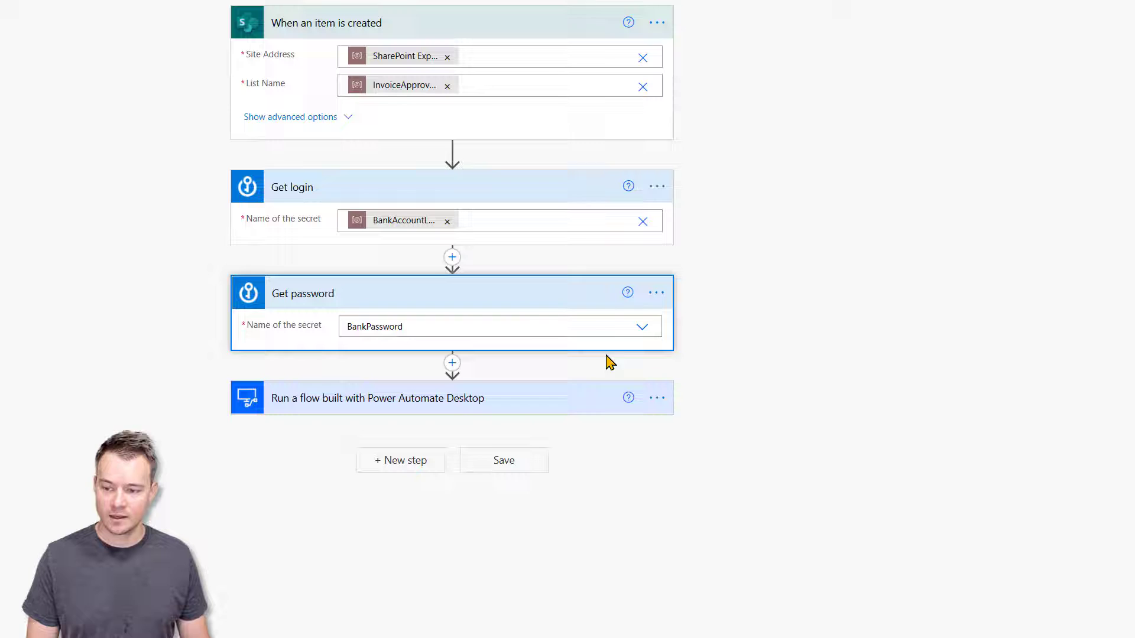
left_click(636, 336)
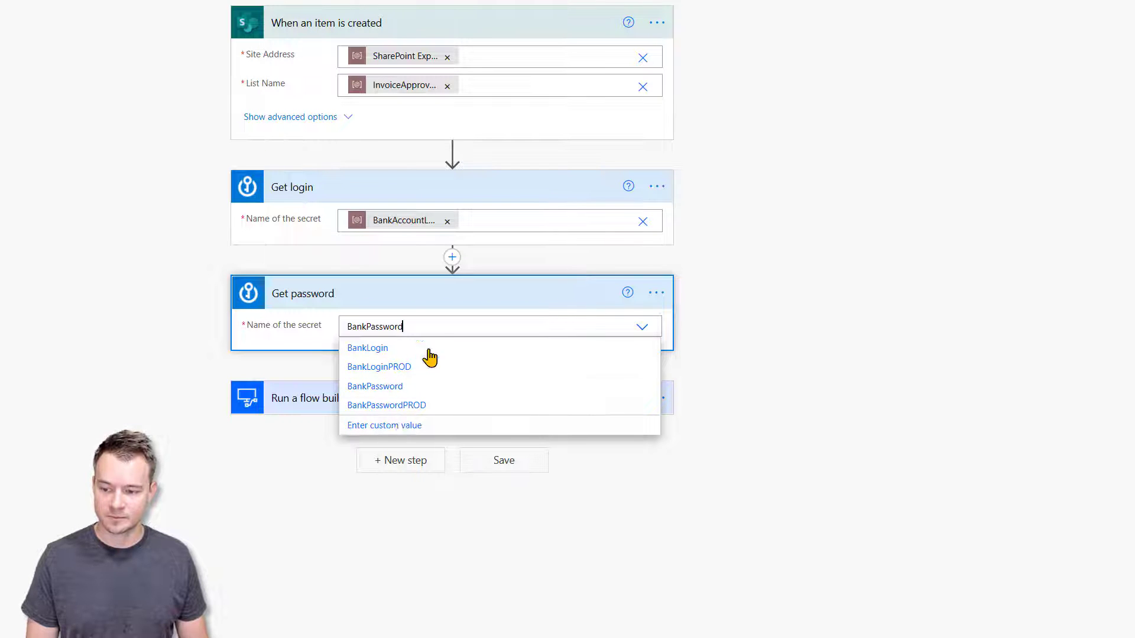
left_click(432, 330)
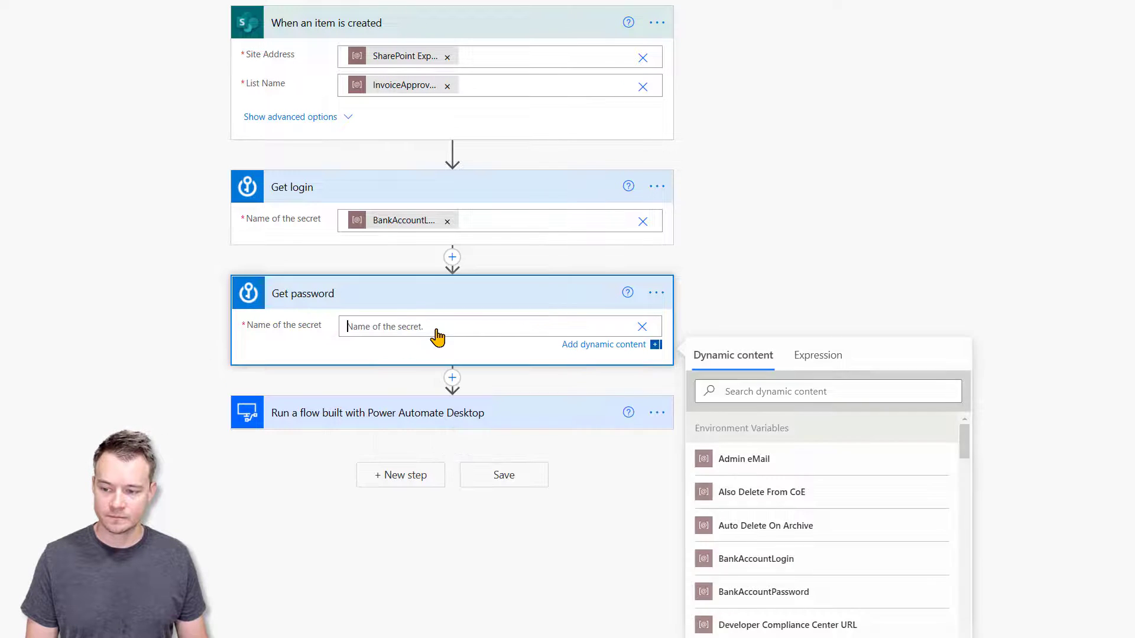
left_click(811, 593)
left_click(826, 231)
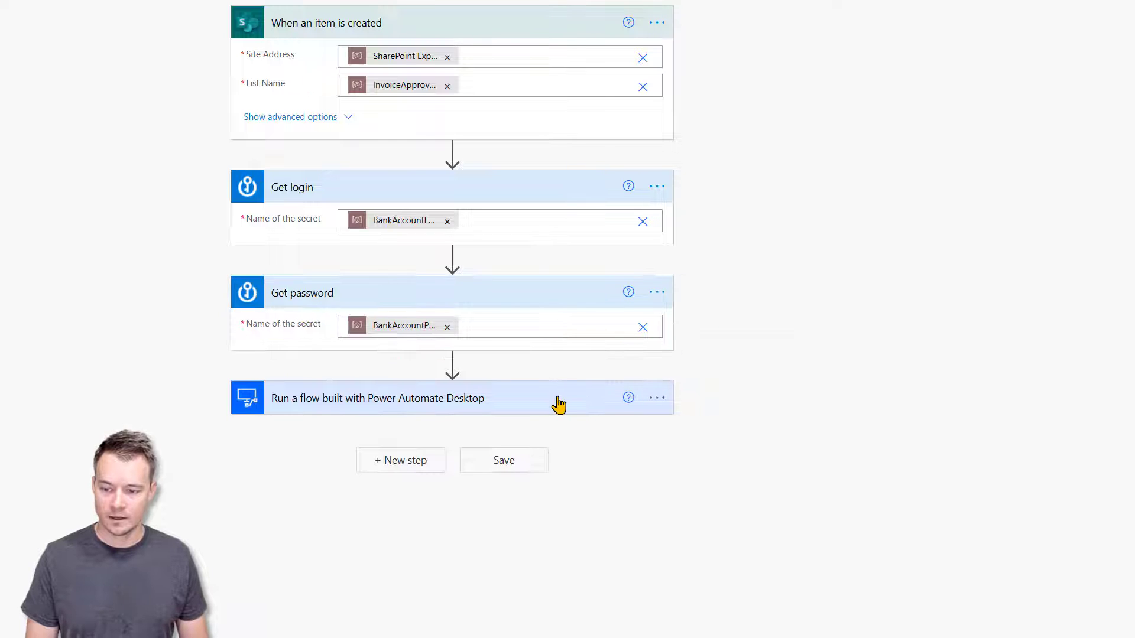
left_click(961, 0)
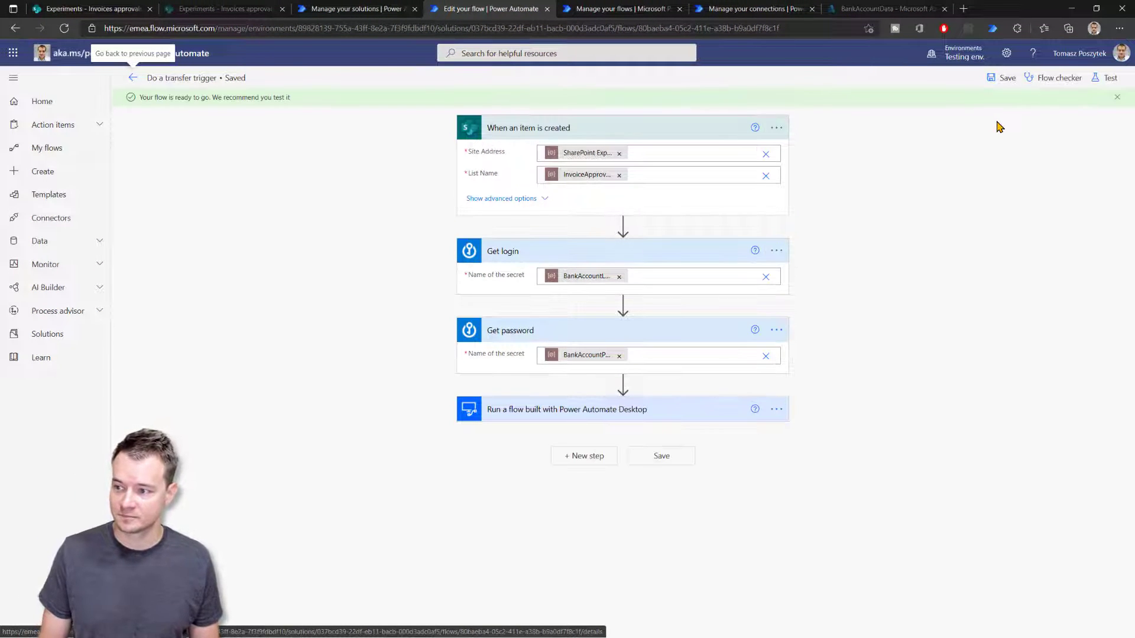
In the Bank RPA demo solution, add the required components of the "Do a transfer trigger" cloud flow.
left_click(384, 9)
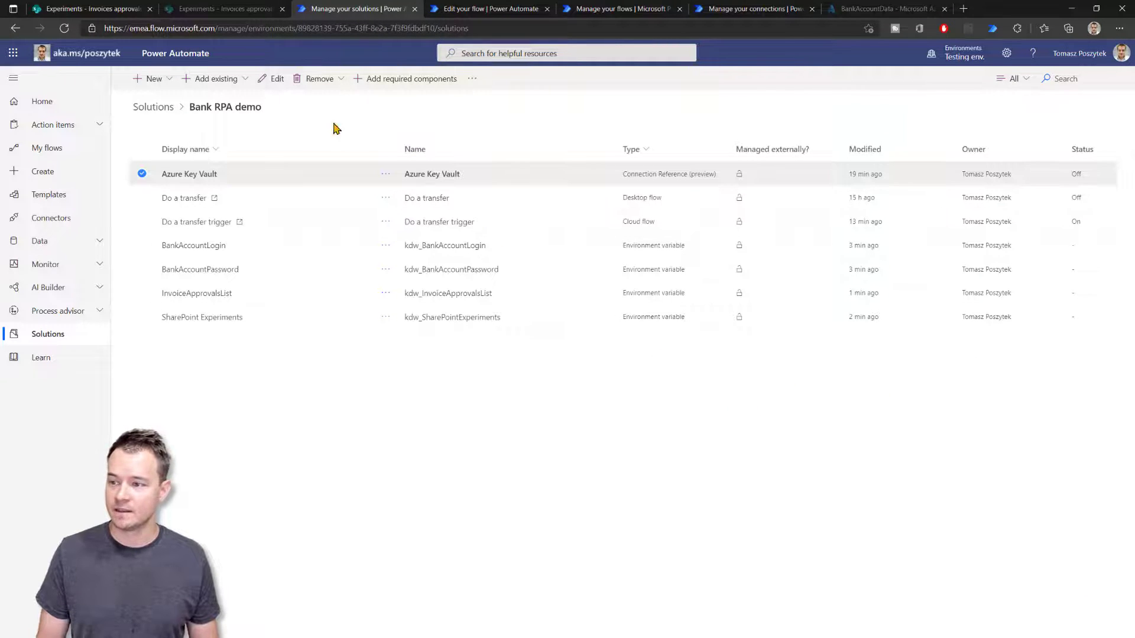
left_click(141, 174)
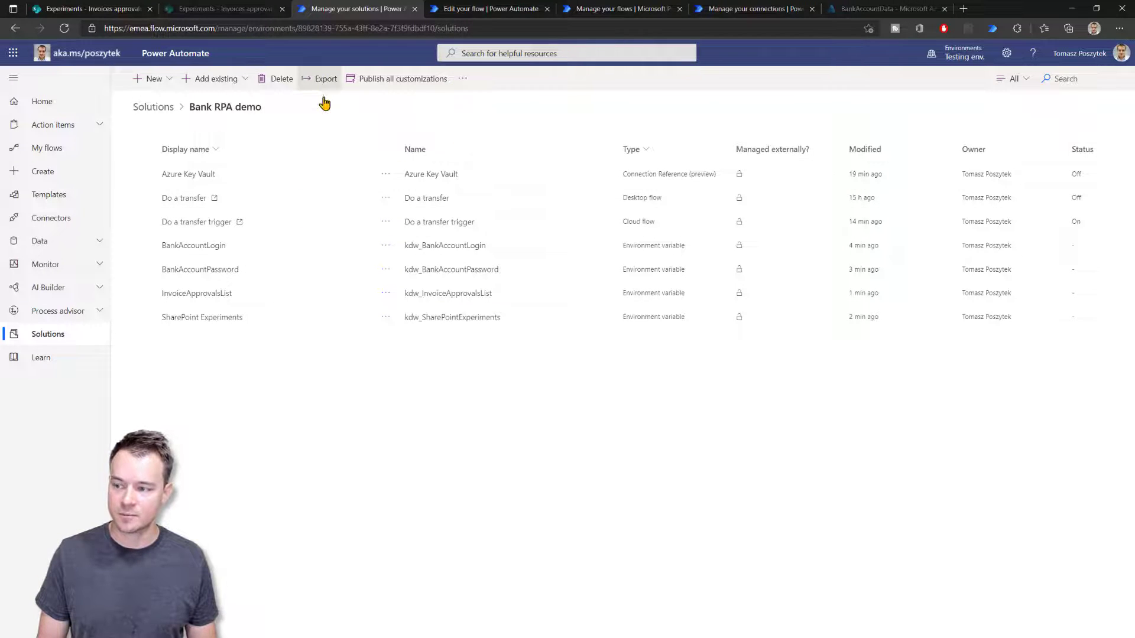
left_click(293, 223)
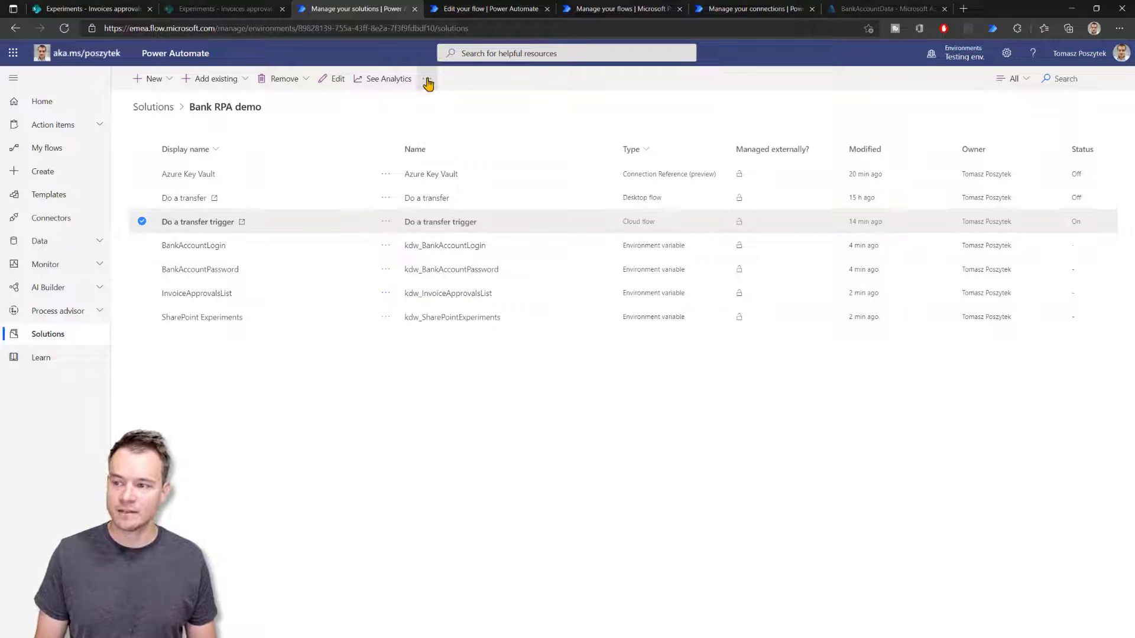
left_click(427, 80)
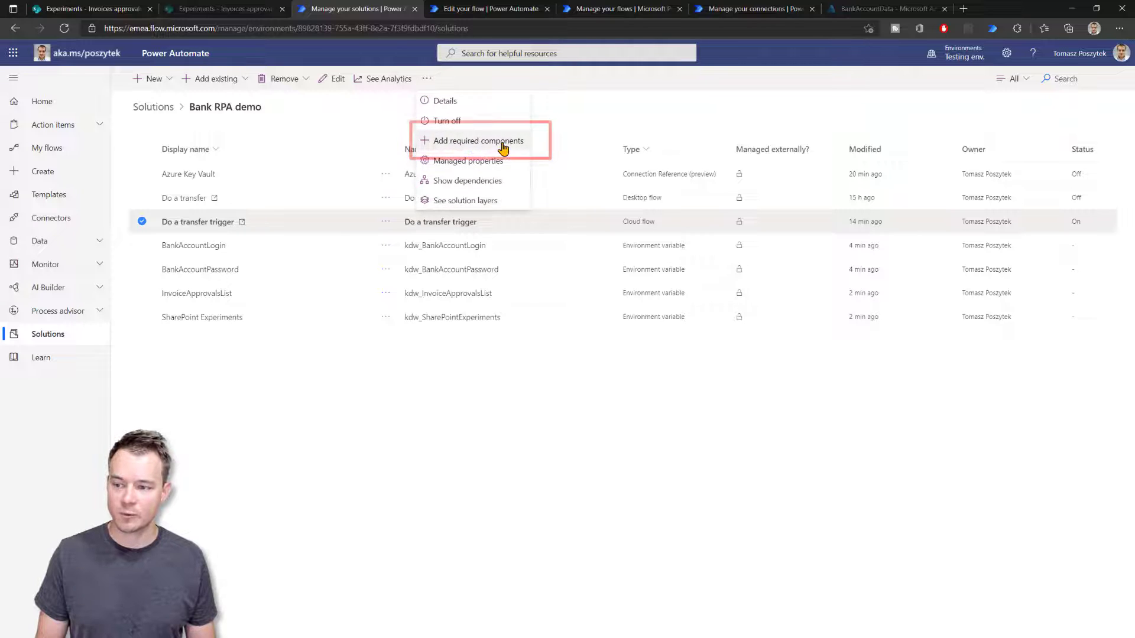
left_click(502, 142)
left_click(645, 387)
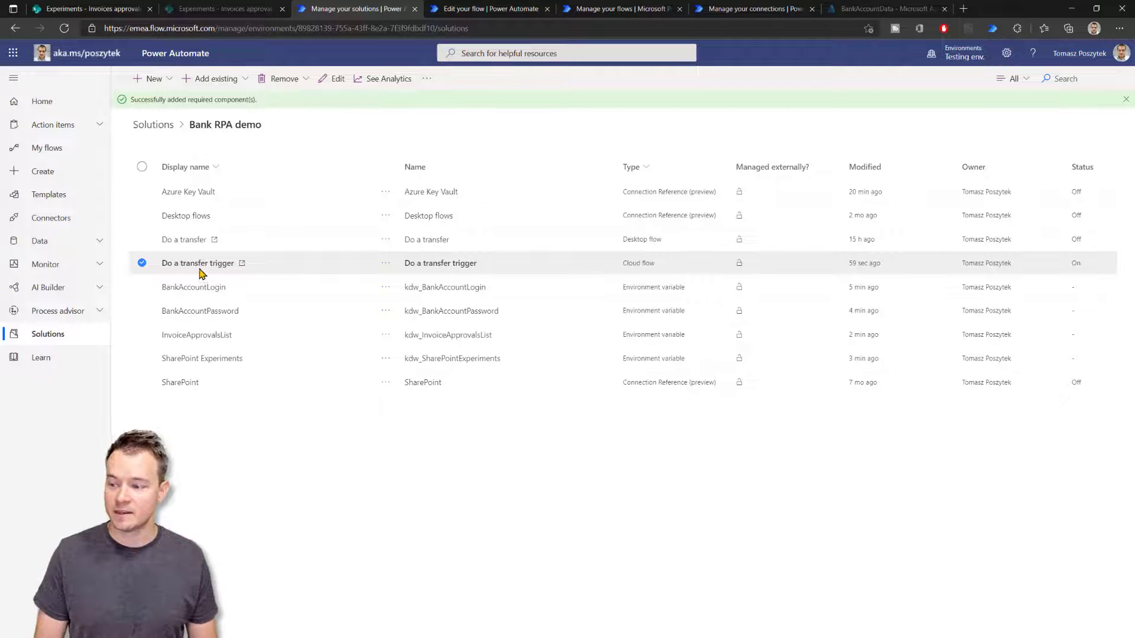
left_click(143, 265)
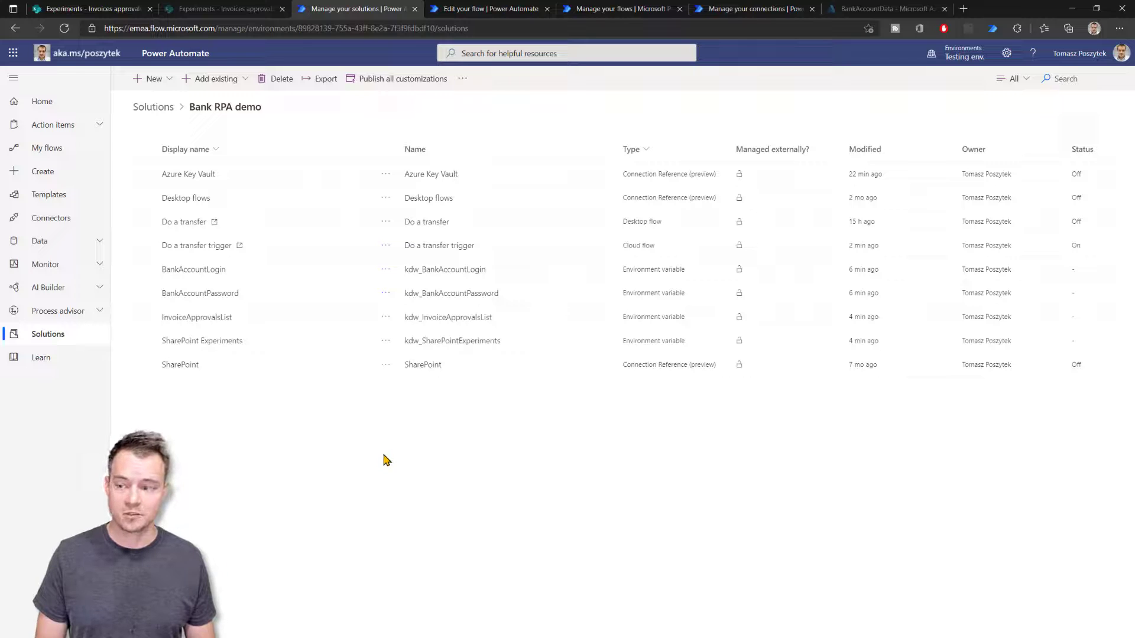
Remove the current site value of the SharePoint Experiments environment variable from this solution.
left_click(254, 347)
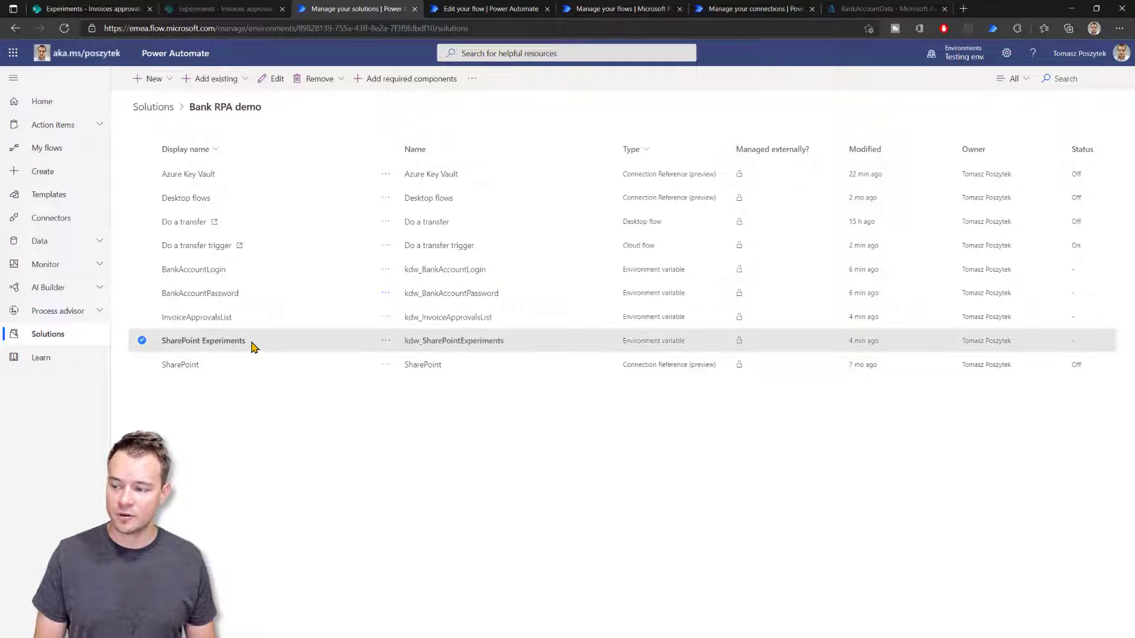
left_click(274, 81)
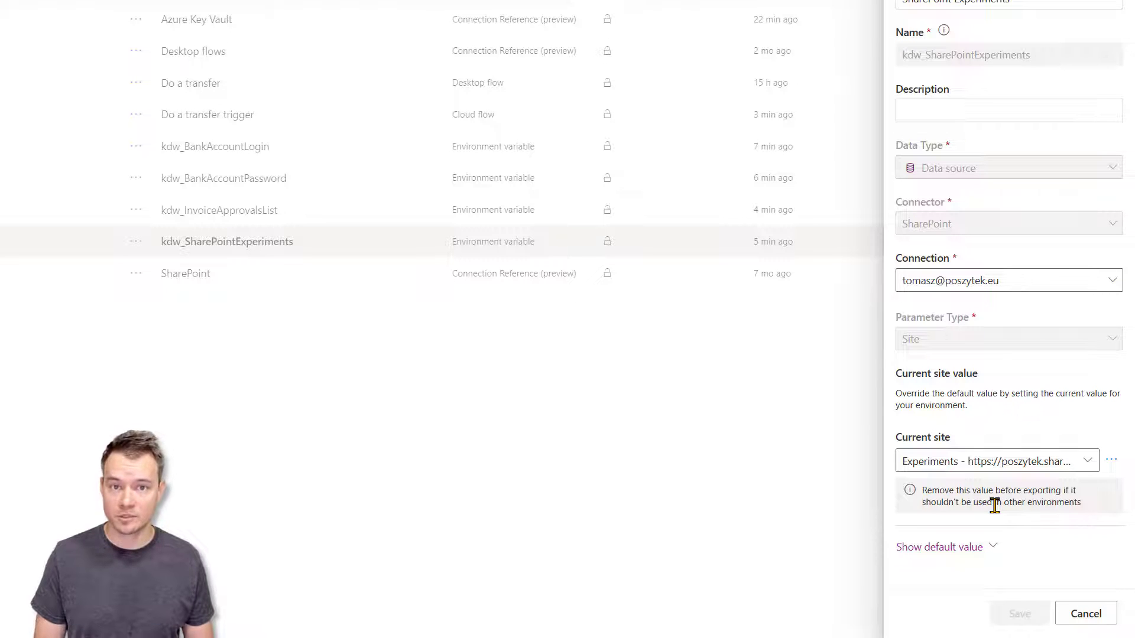
left_click(1110, 461)
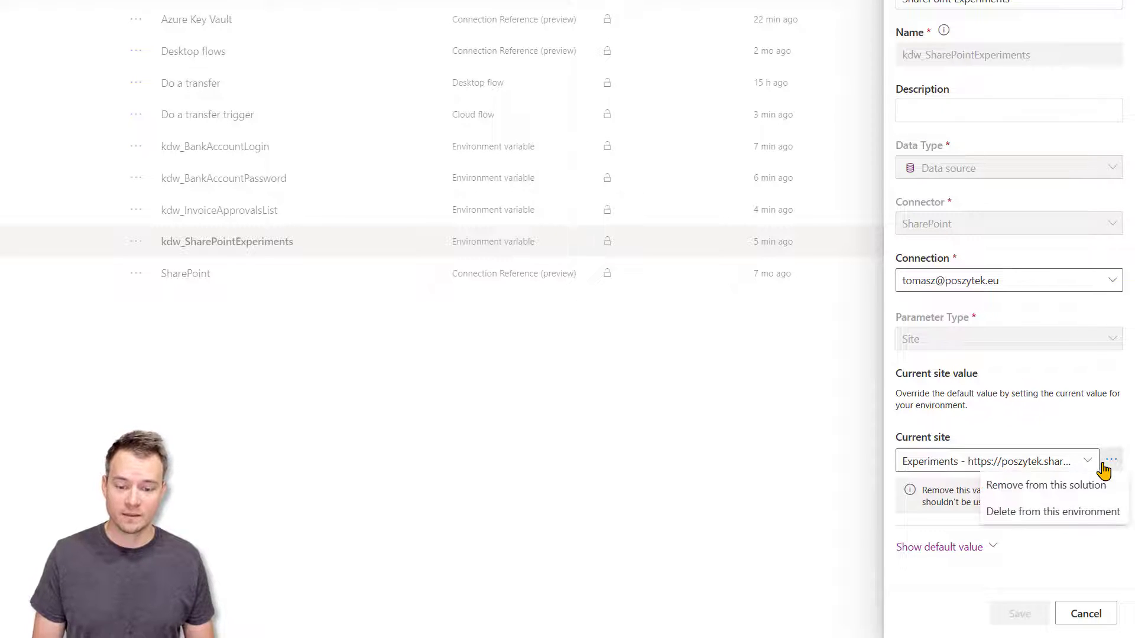
left_click(1023, 492)
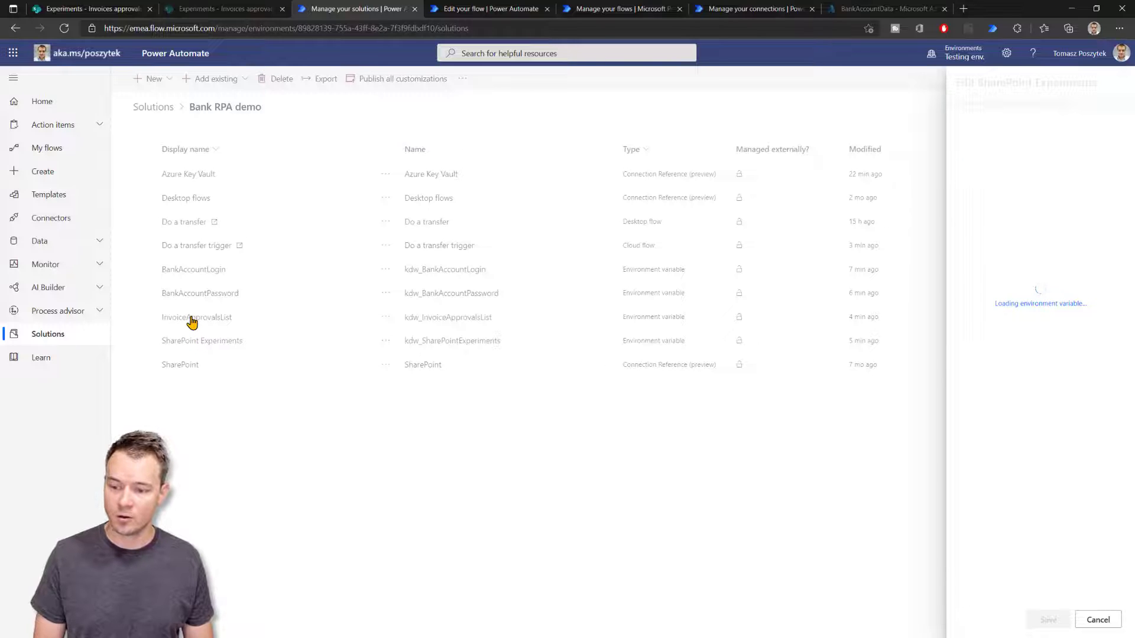
Remove the current list value of the InvoiceApprovalsList environment variable from this solution.
left_click(200, 321)
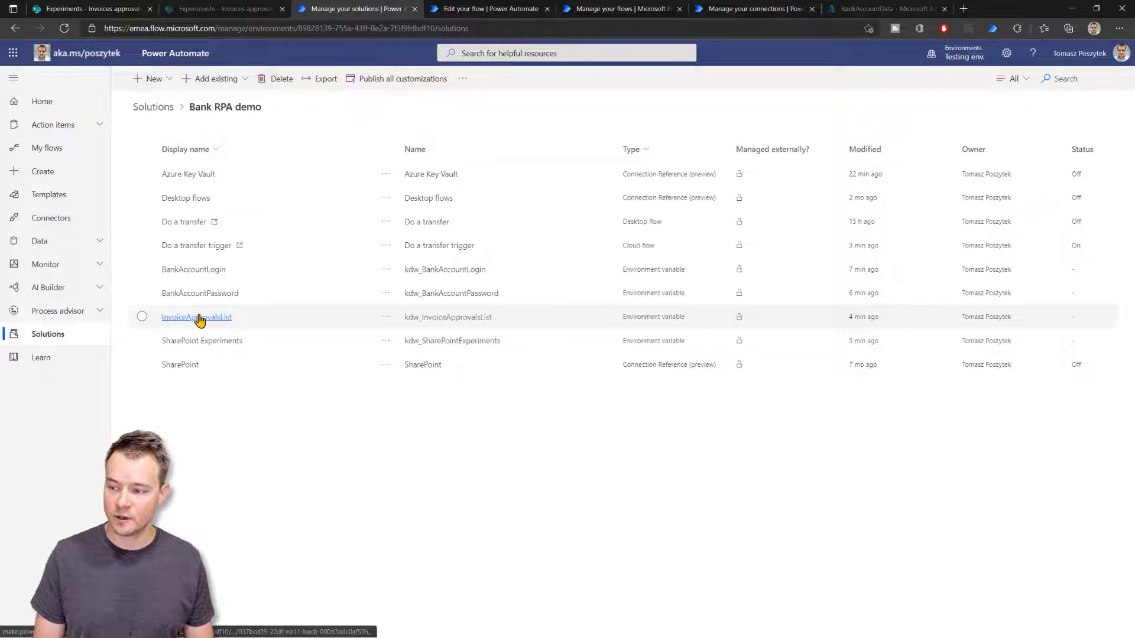
left_click(200, 320)
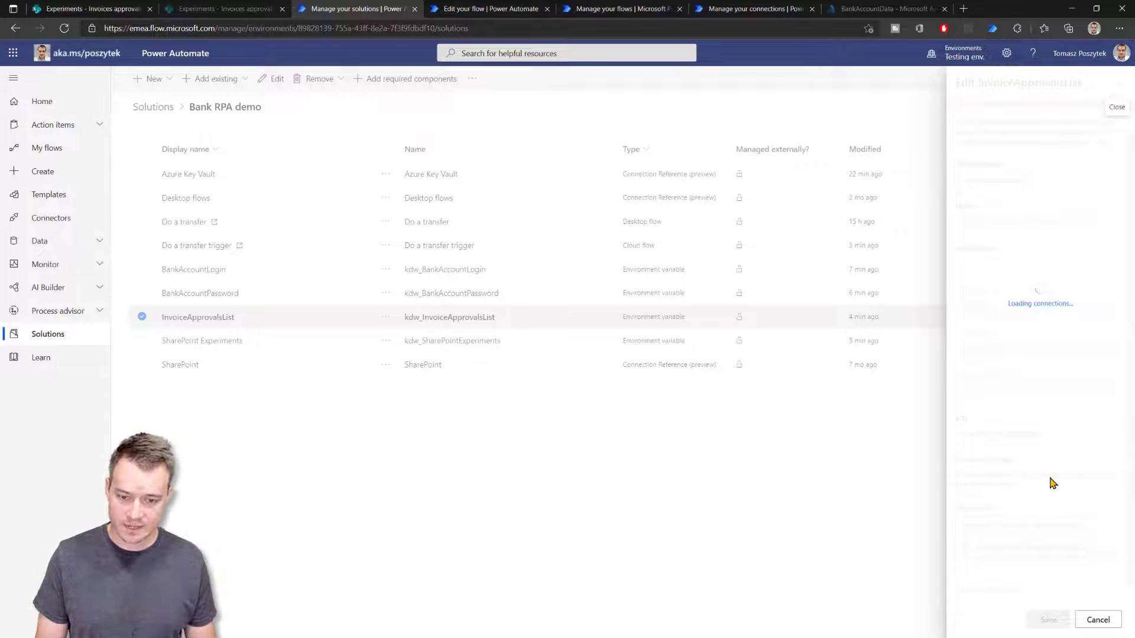
left_click(1107, 547)
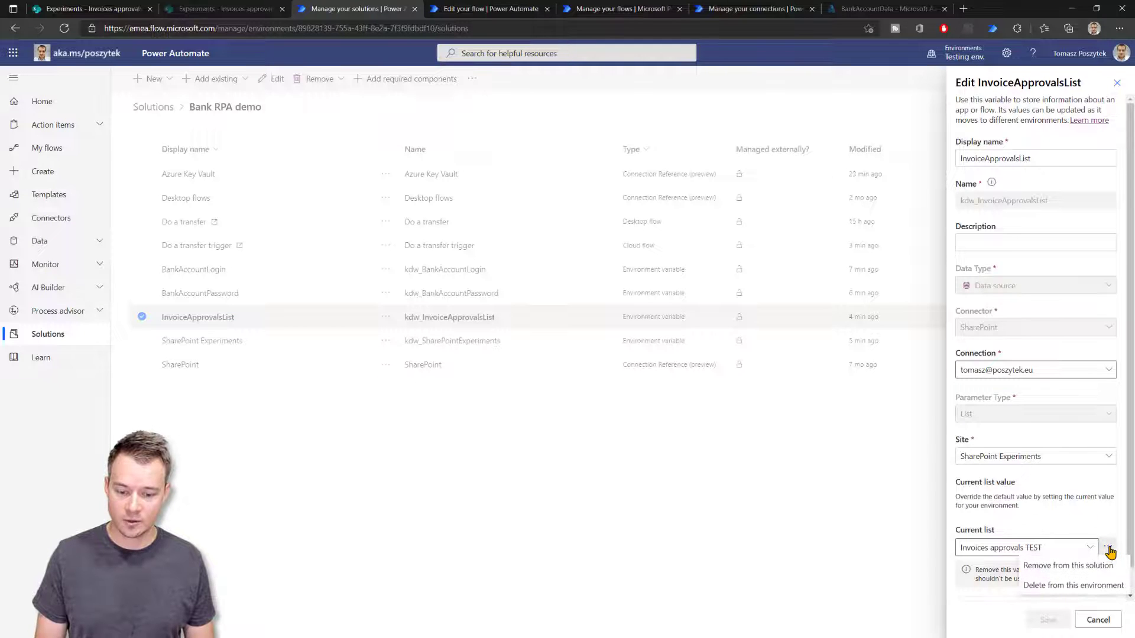
left_click(1083, 568)
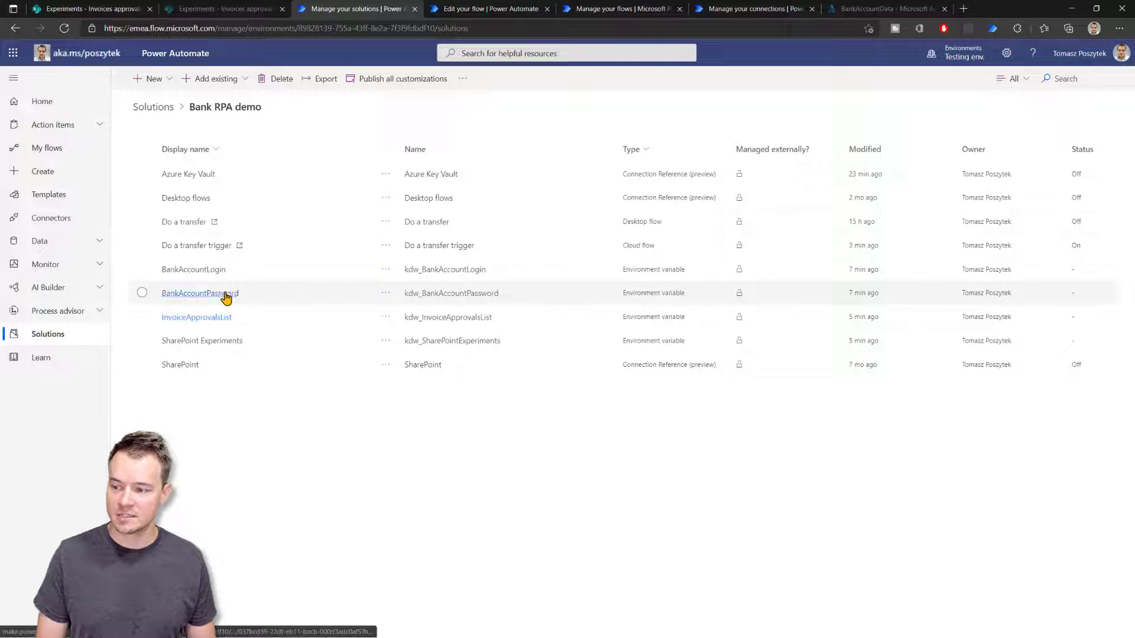
Remove the current value of the BankAccountPassword environment variable from this solution.
left_click(225, 296)
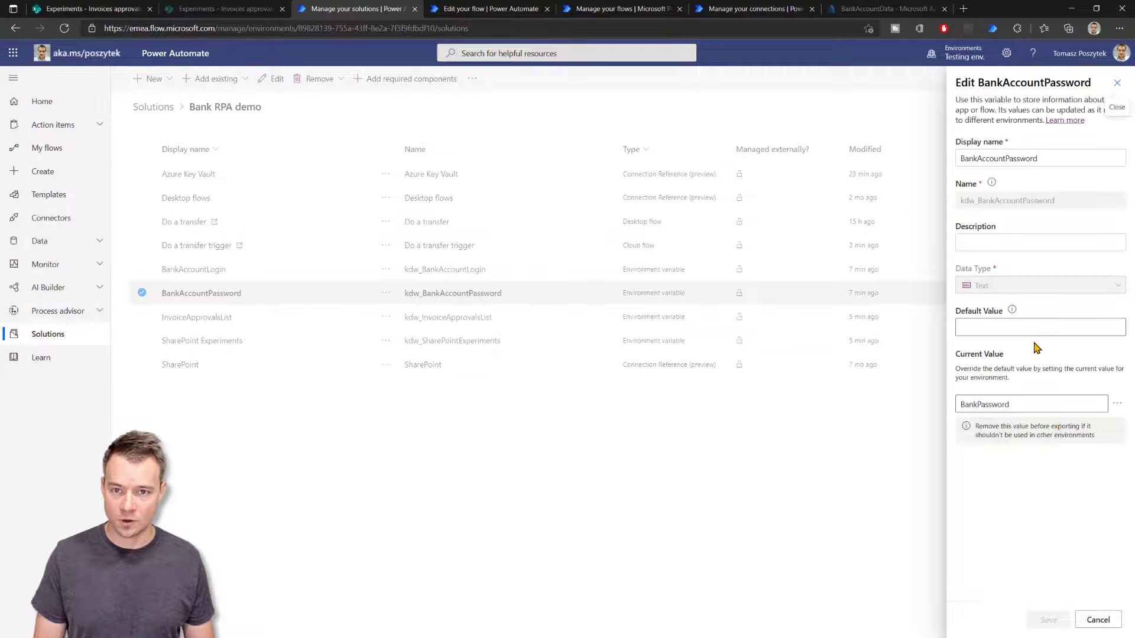
left_click(1117, 404)
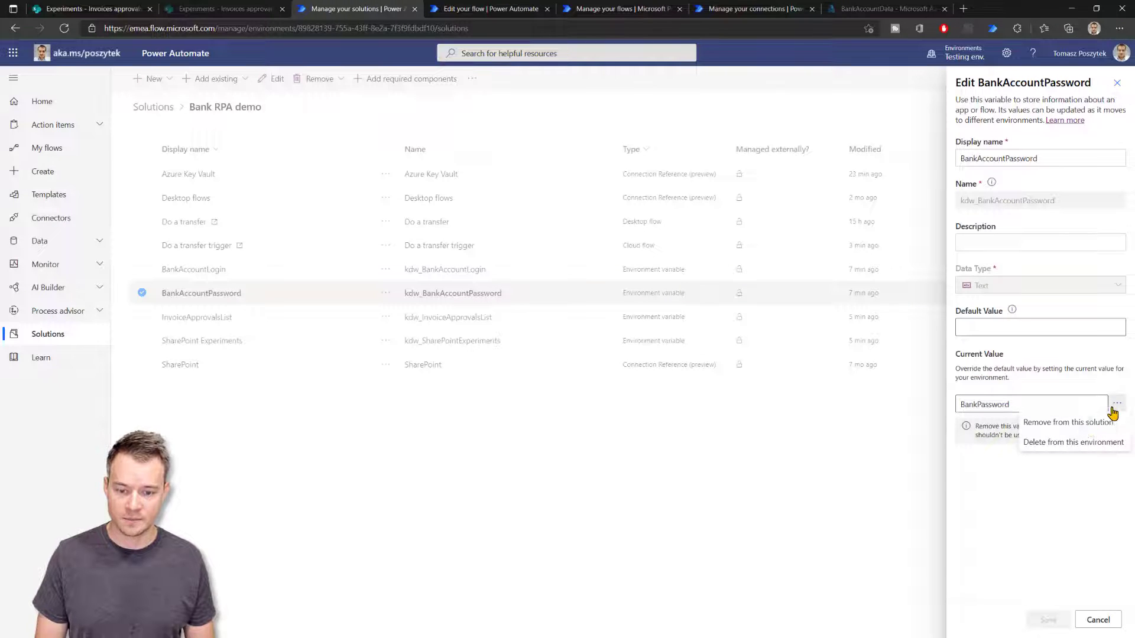
left_click(1064, 423)
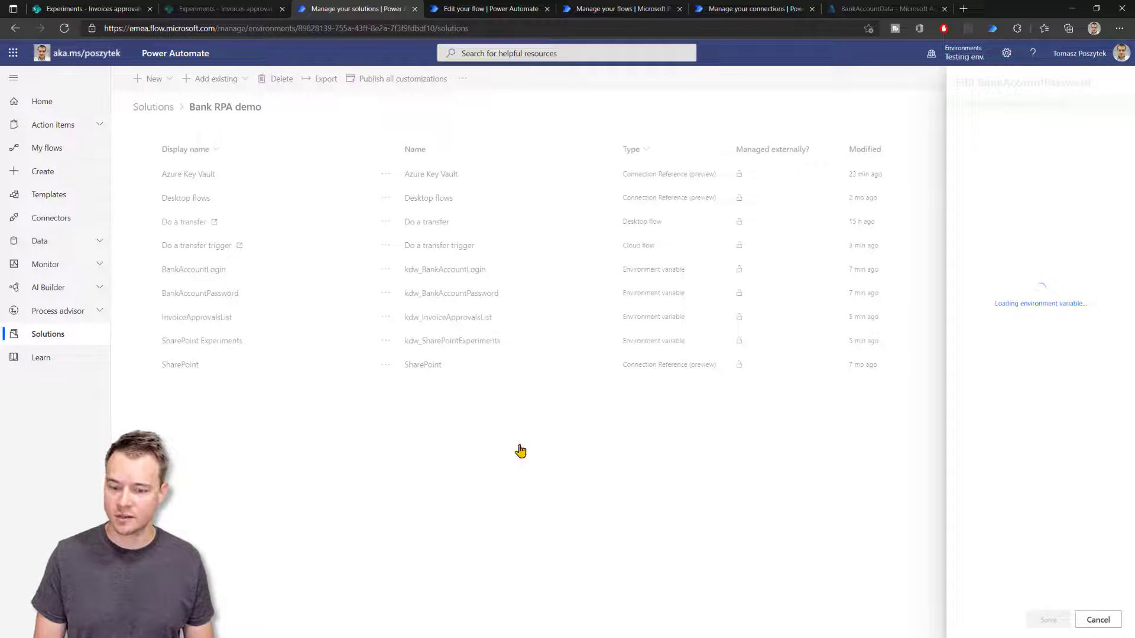
Remove the current value of the BankAccountLogin environment variable from this solution and close its editing pane.
left_click(204, 273)
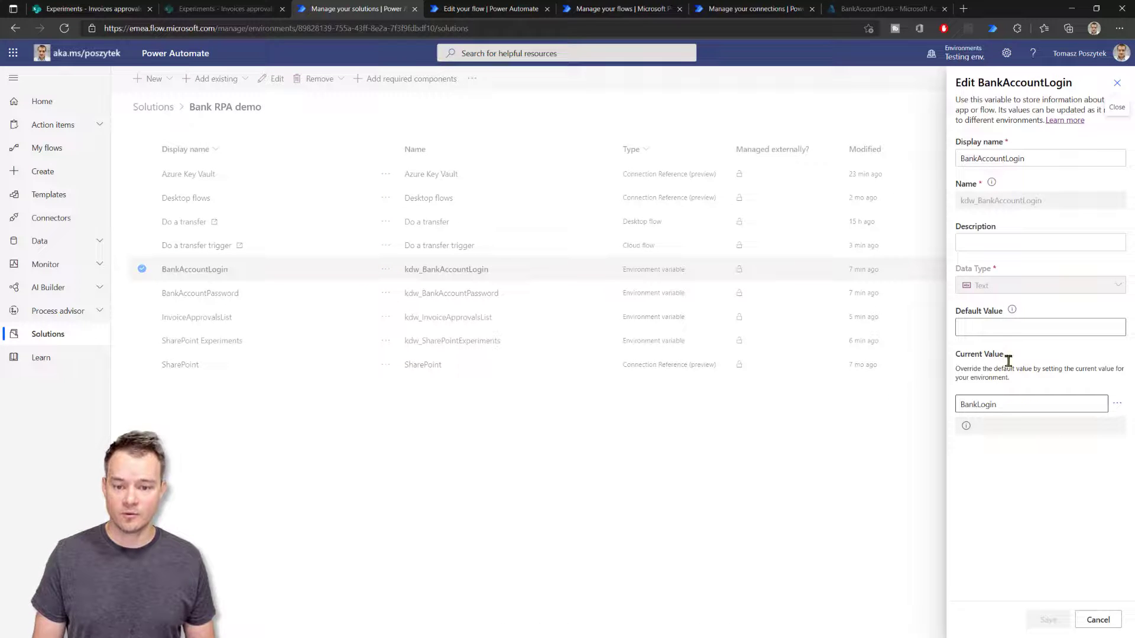
left_click(984, 325)
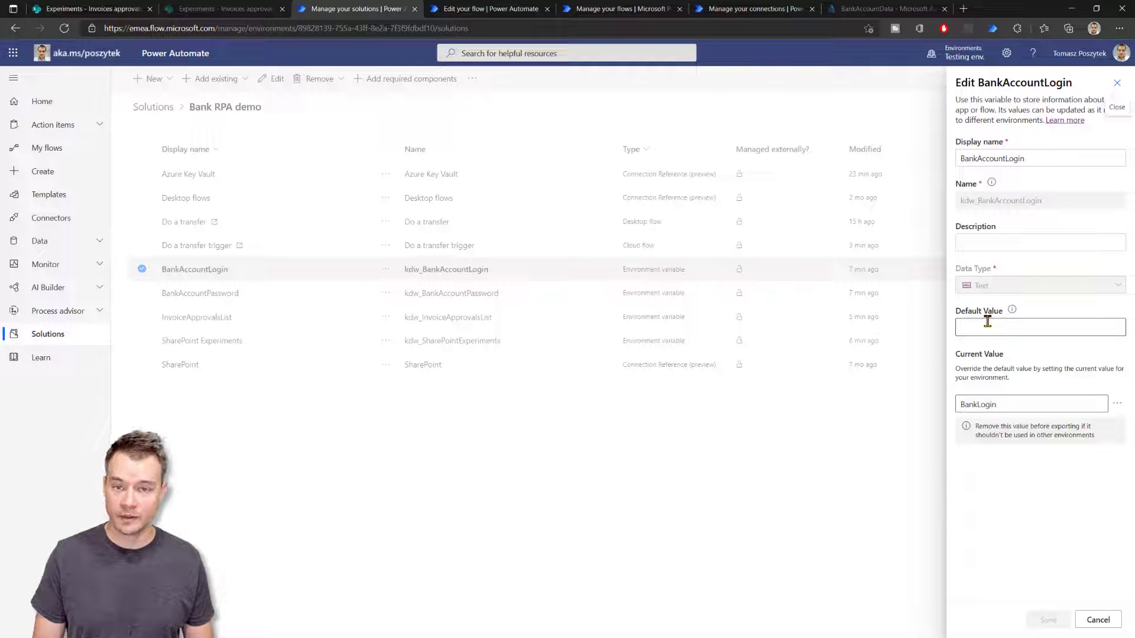
left_click(1116, 405)
left_click(1084, 422)
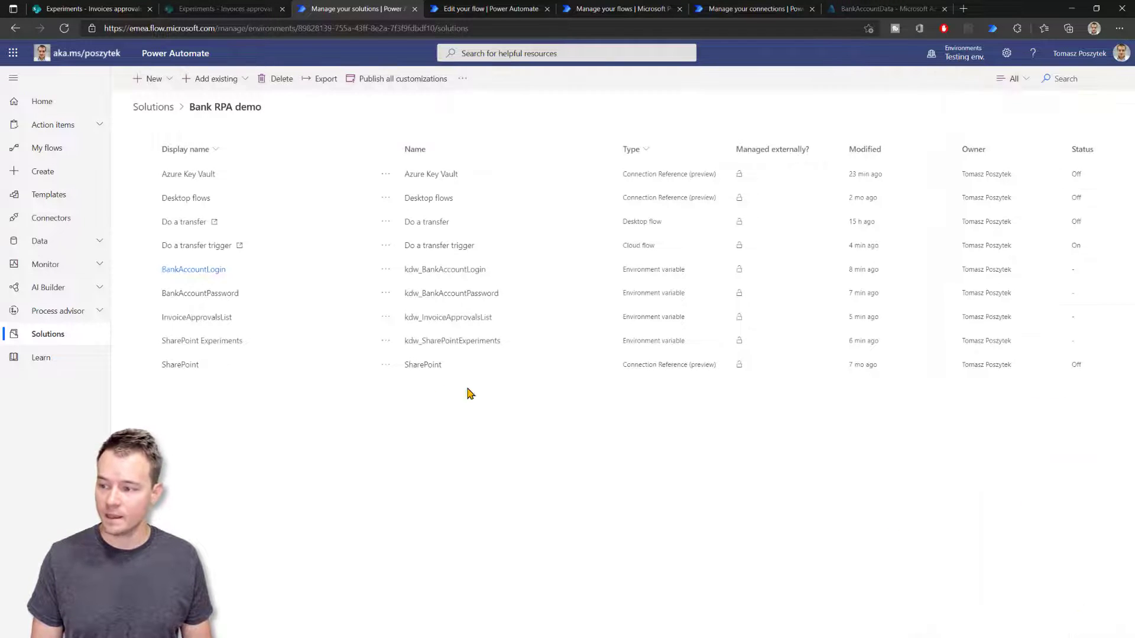
left_click(1098, 620)
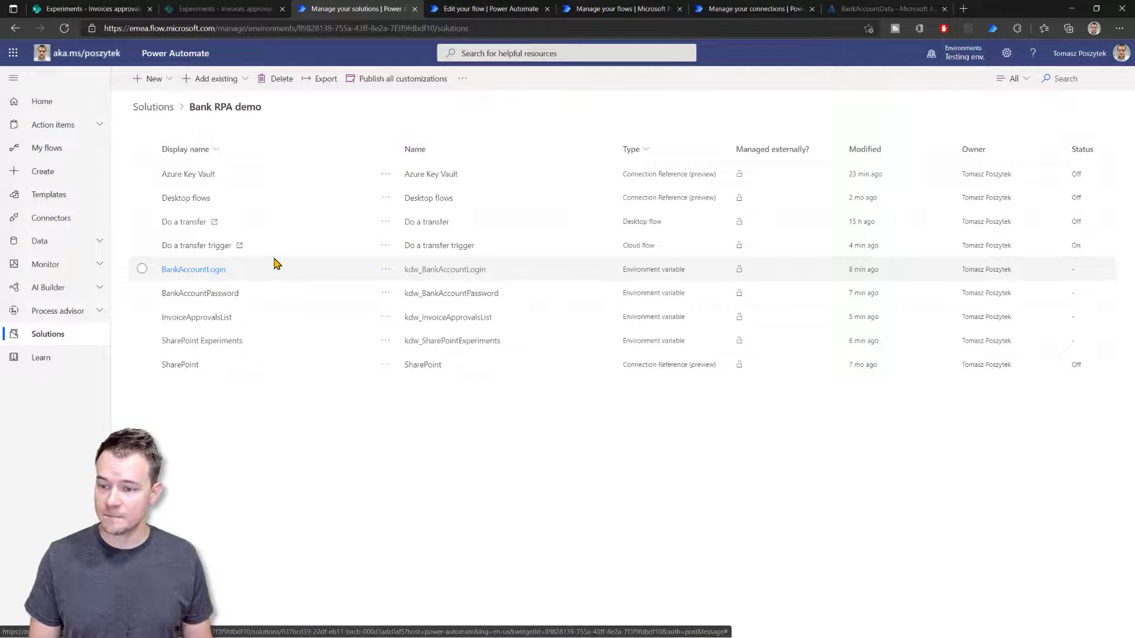
Export the Bank RPA demo solution as a managed solution with version number 1.0.0.2.
left_click(323, 82)
left_click(976, 621)
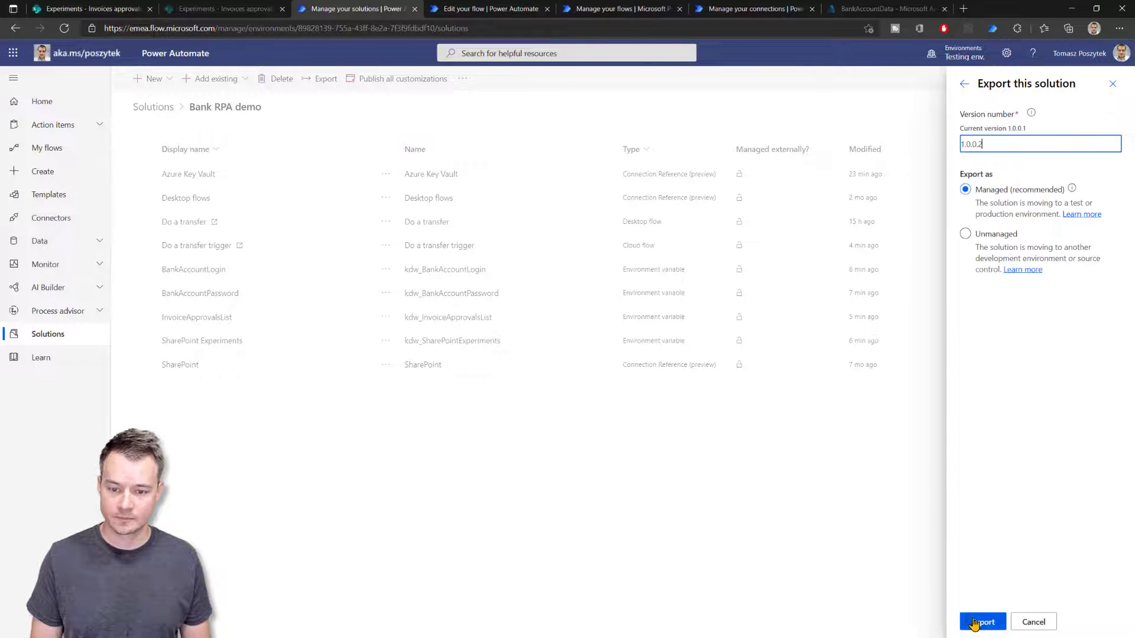
left_click(982, 622)
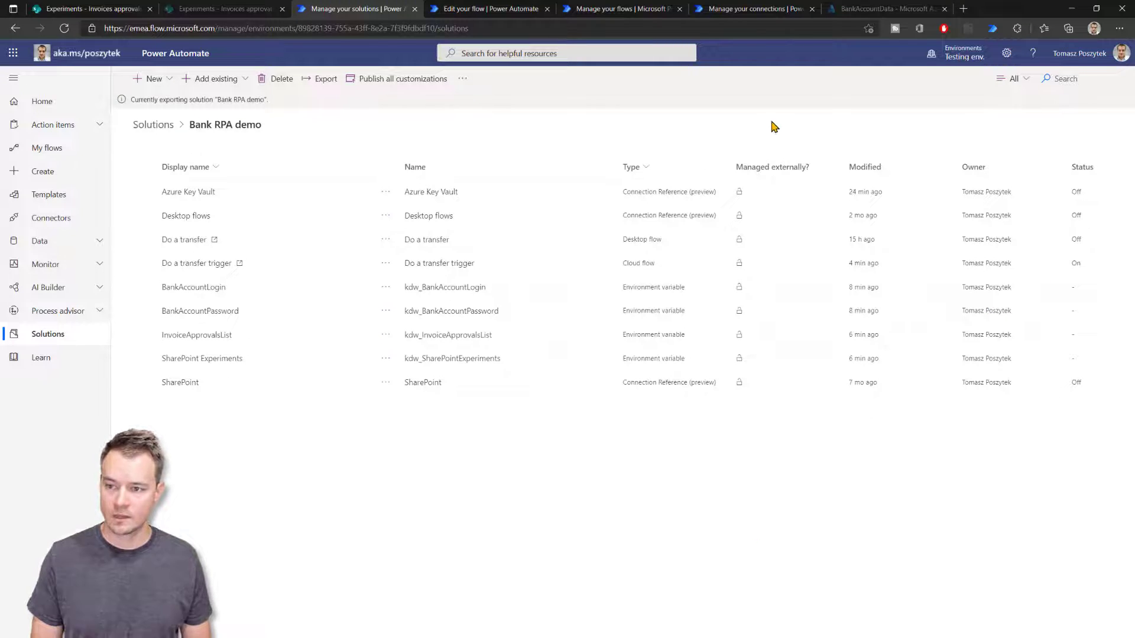
Switch the solutions page to the Testing env. US environment and check the export of the Bank RPA demo solution.
left_click(754, 12)
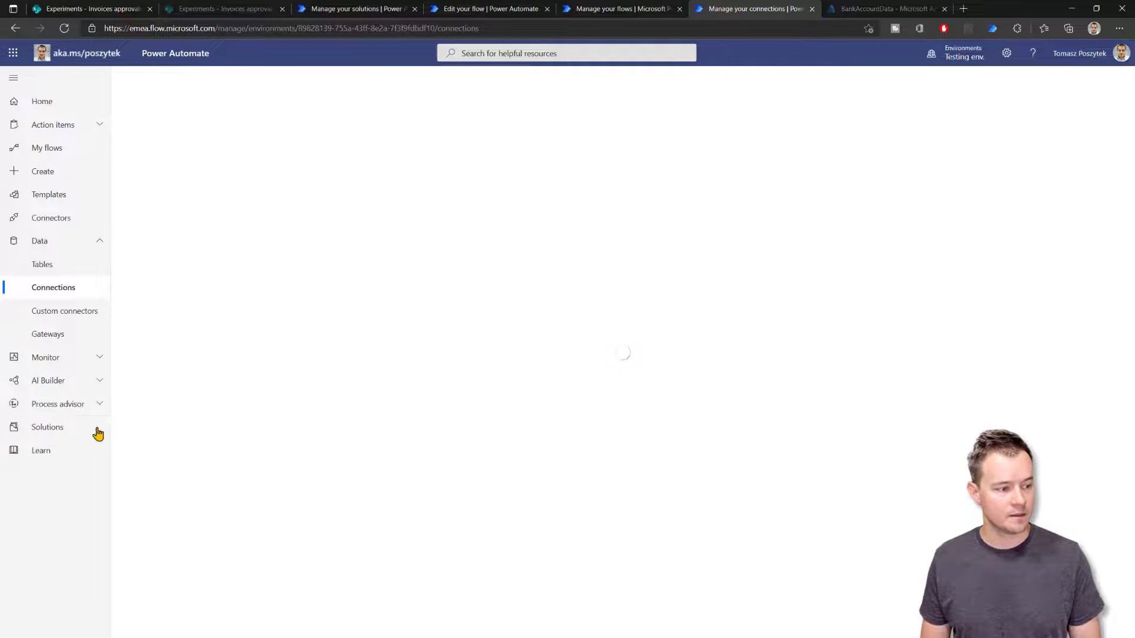
left_click(56, 428)
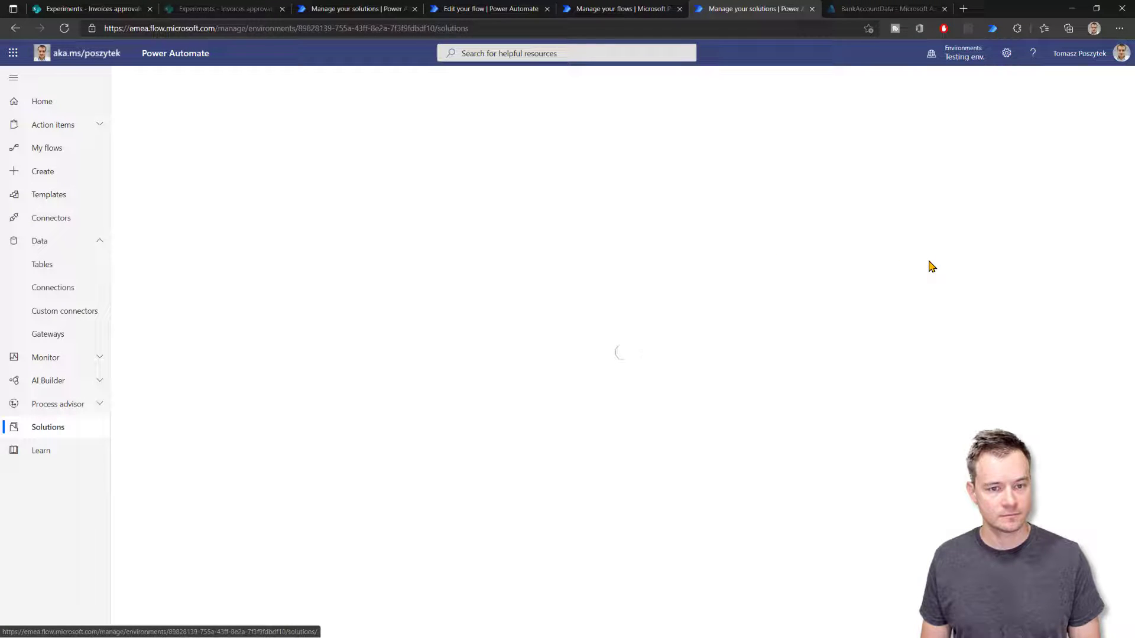
left_click(966, 60)
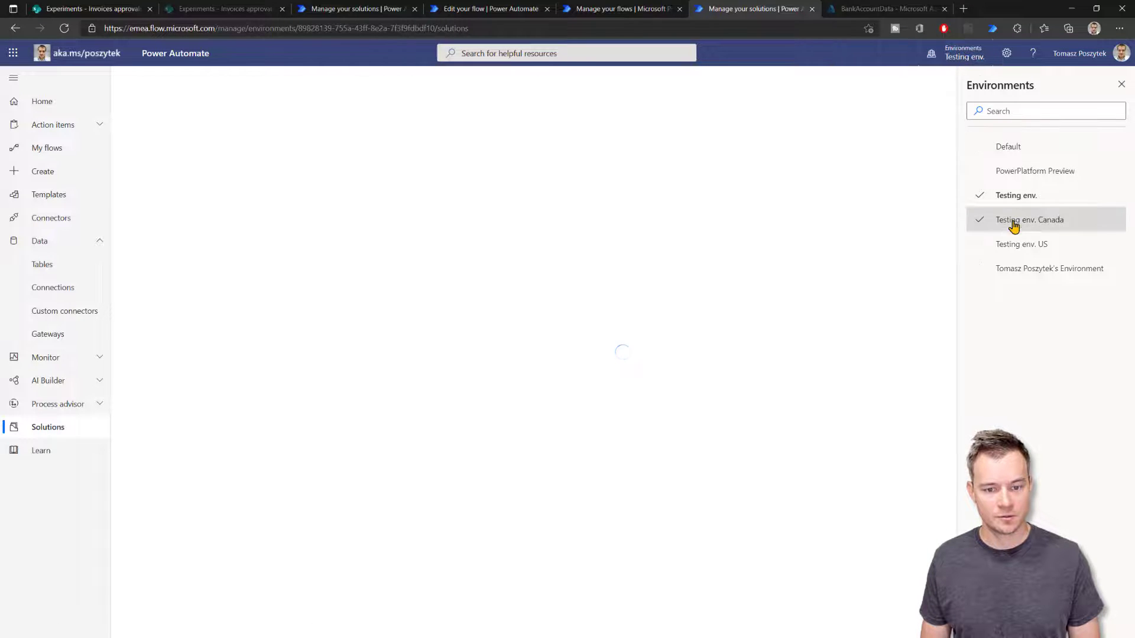
left_click(1047, 248)
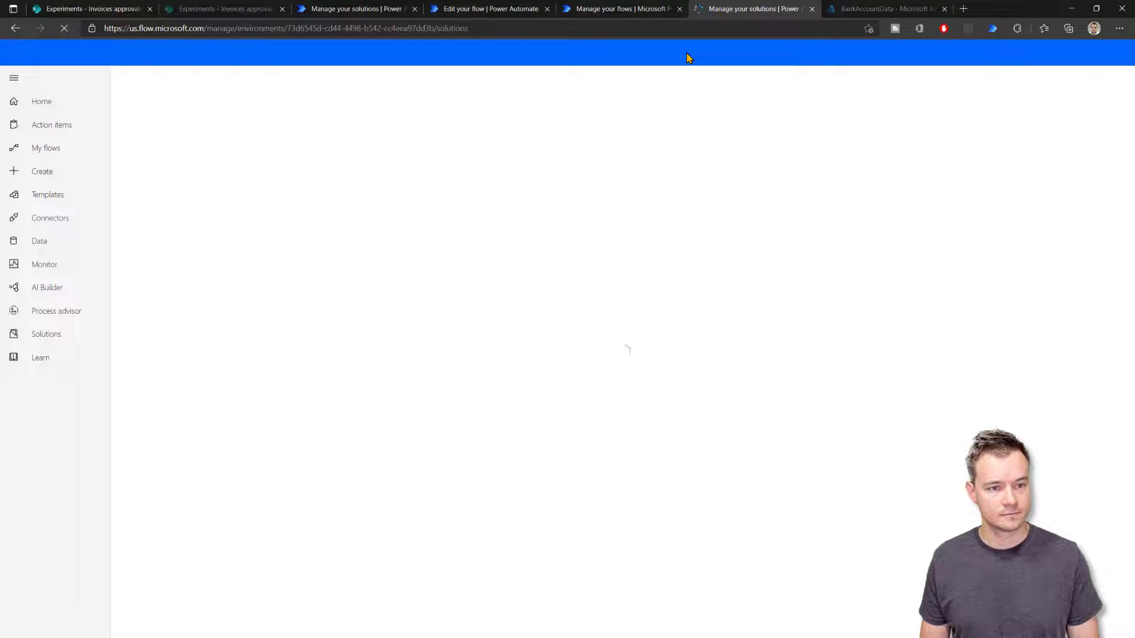
left_click(346, 14)
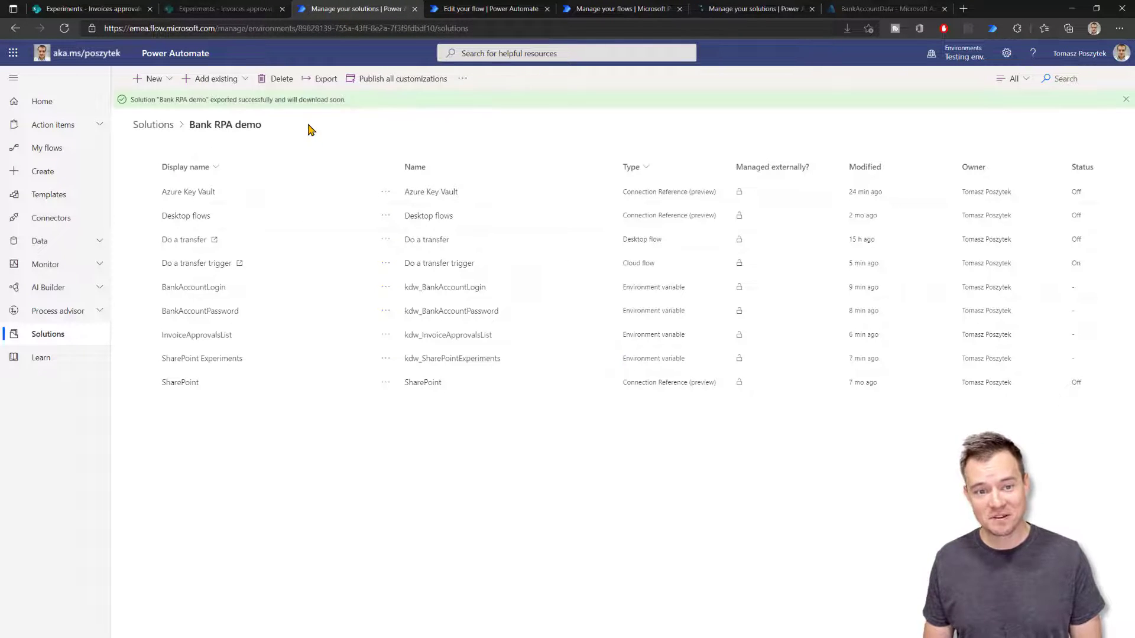
left_click(767, 10)
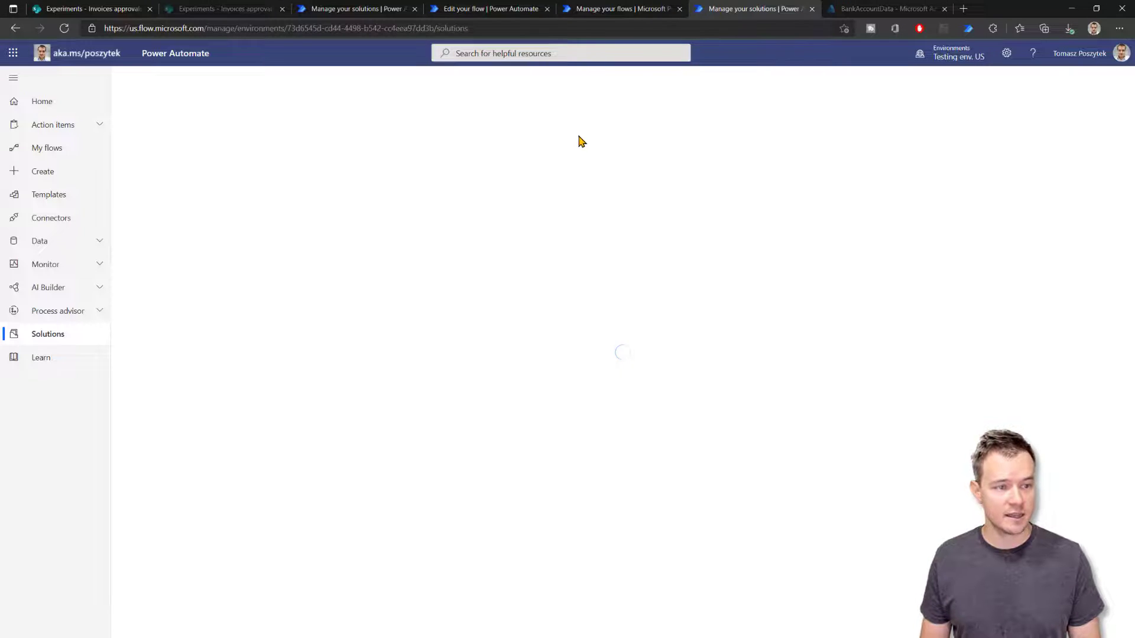
Open the connections of Testing env. US in a separate browser tab and review which connections exist.
left_click(93, 248)
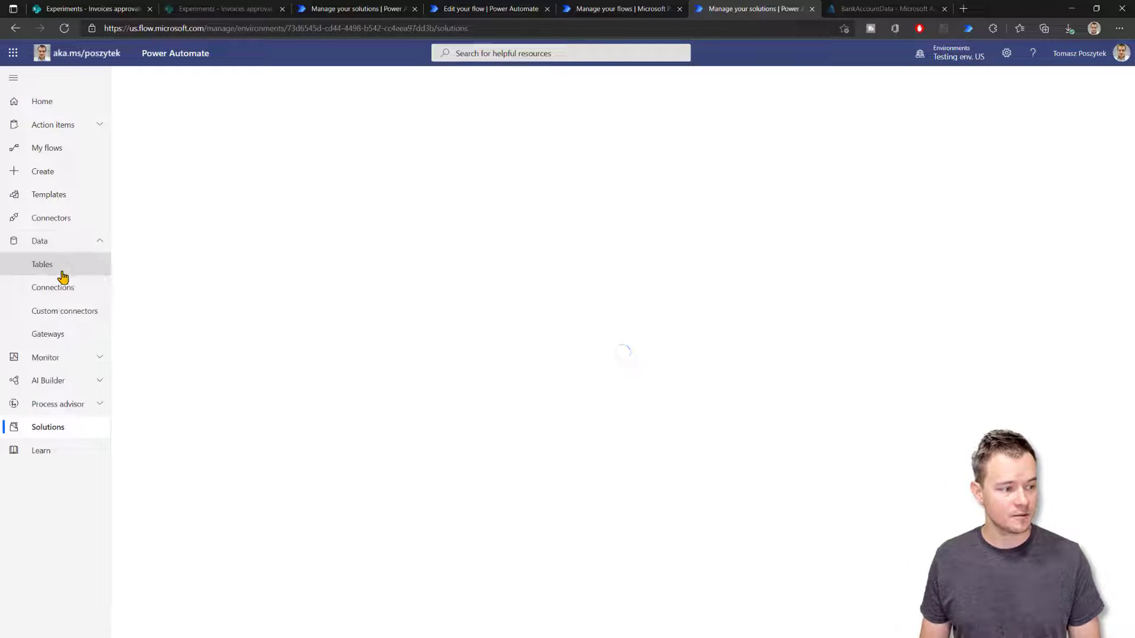
right_click(62, 288)
left_click(104, 297)
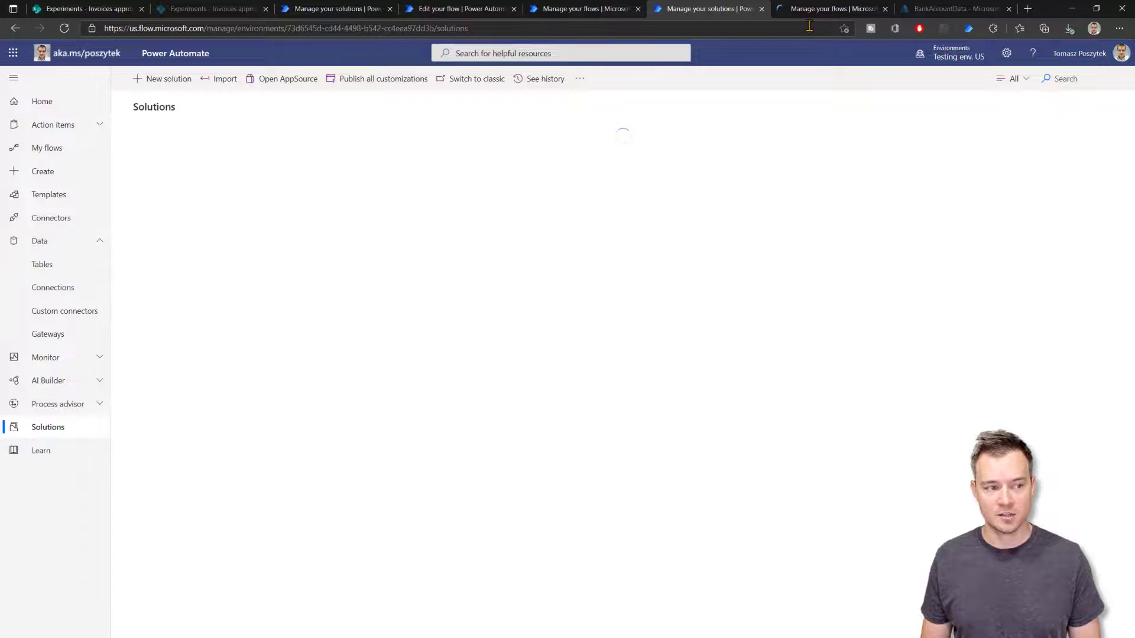
key("ctrl+Tab")
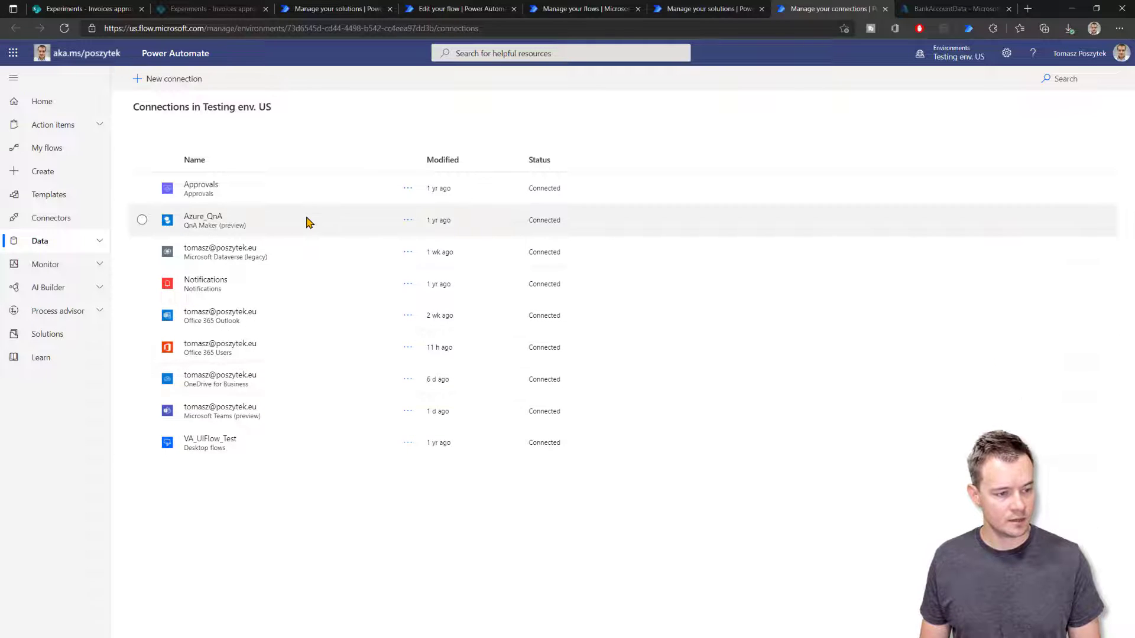
Start a solution import with BankRPAdemo_1_0_0_2_managed.zip from Downloads and continue past its details to the connections.
left_click(712, 10)
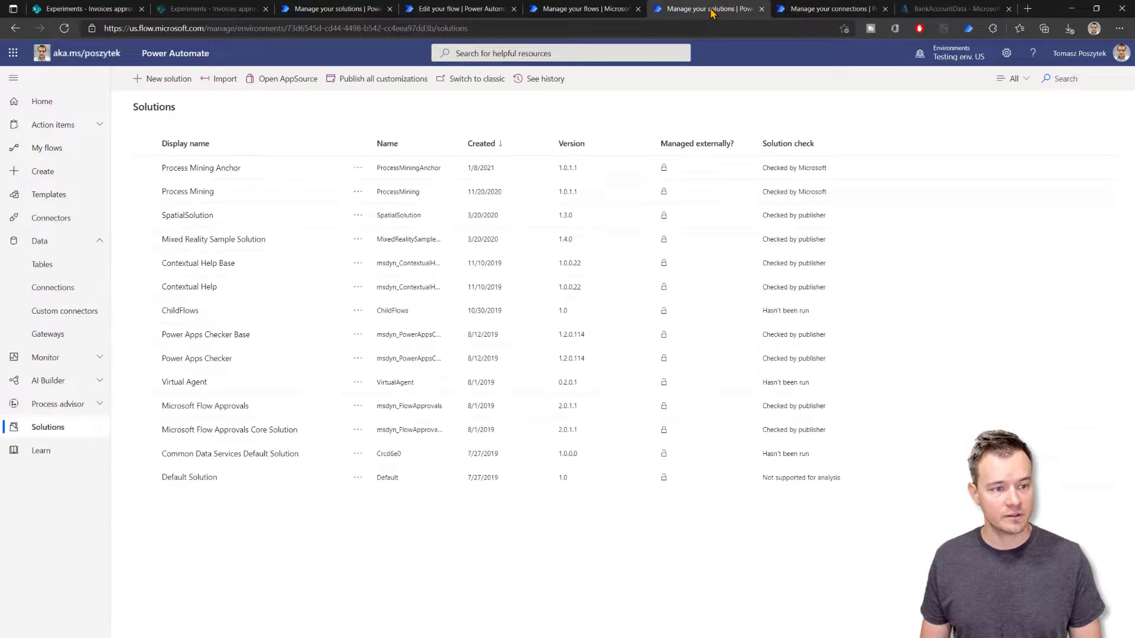
left_click(217, 79)
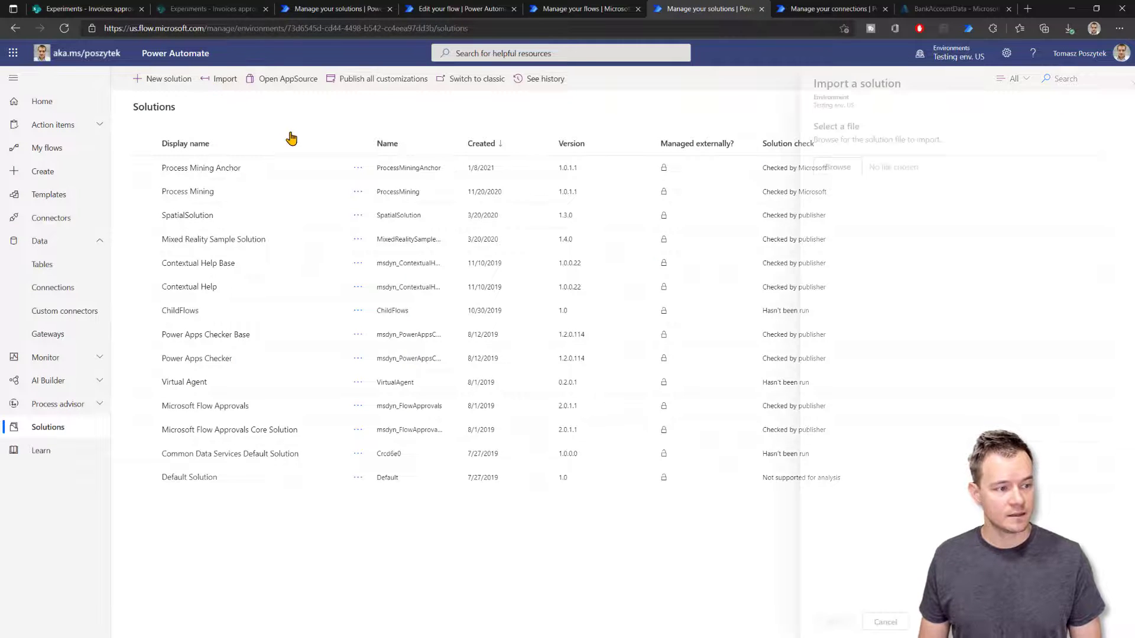
left_click(814, 170)
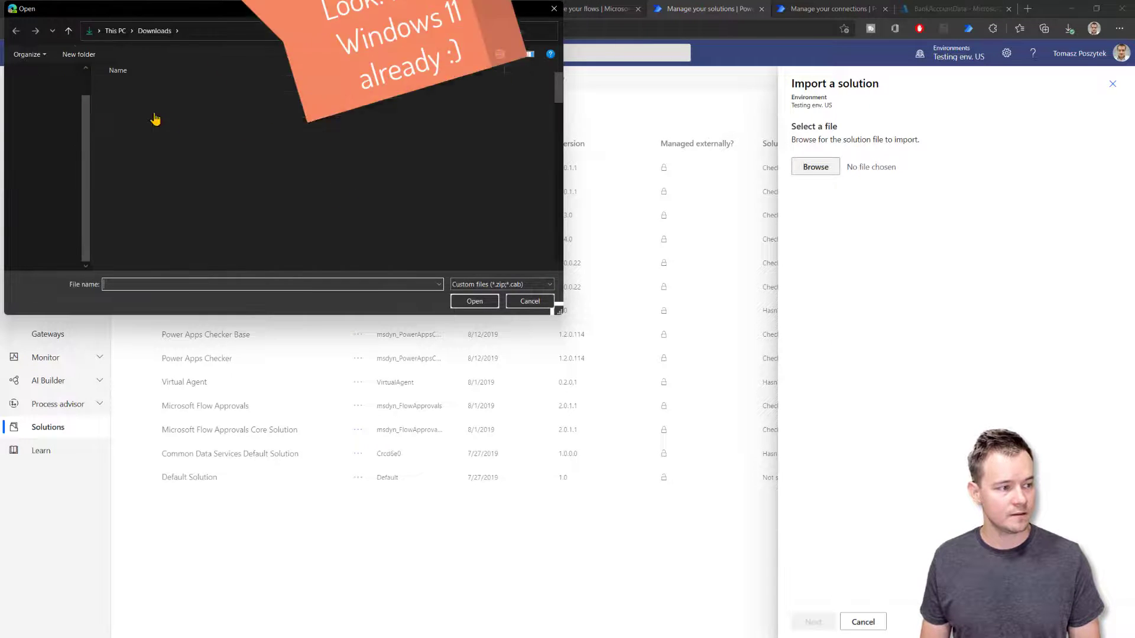
left_click(44, 99)
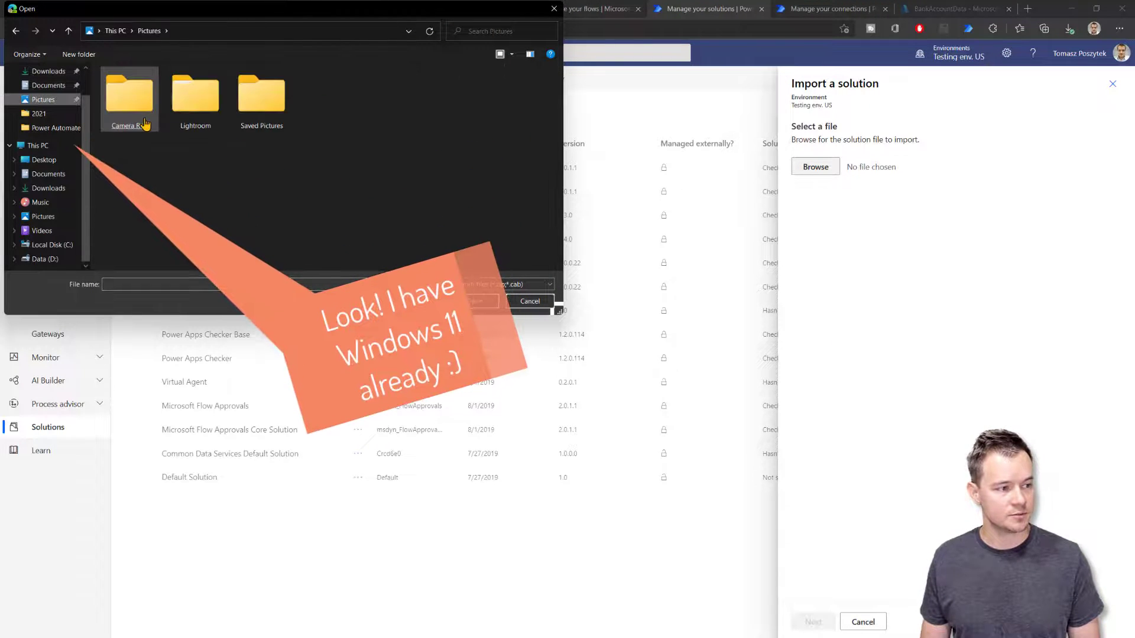
left_click(48, 73)
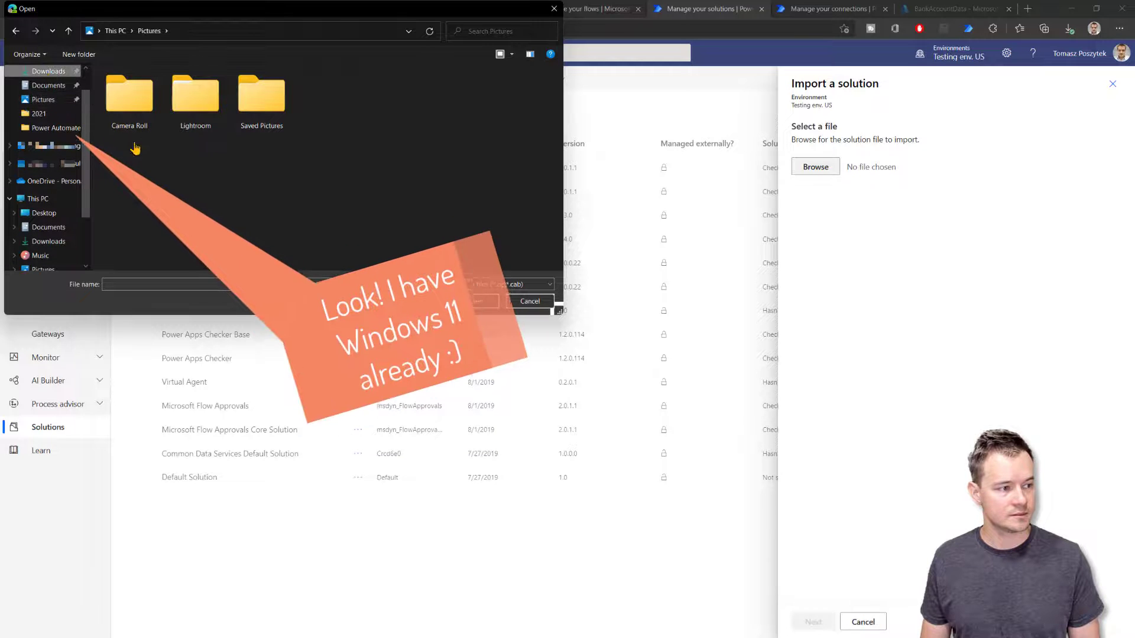
double_click(160, 106)
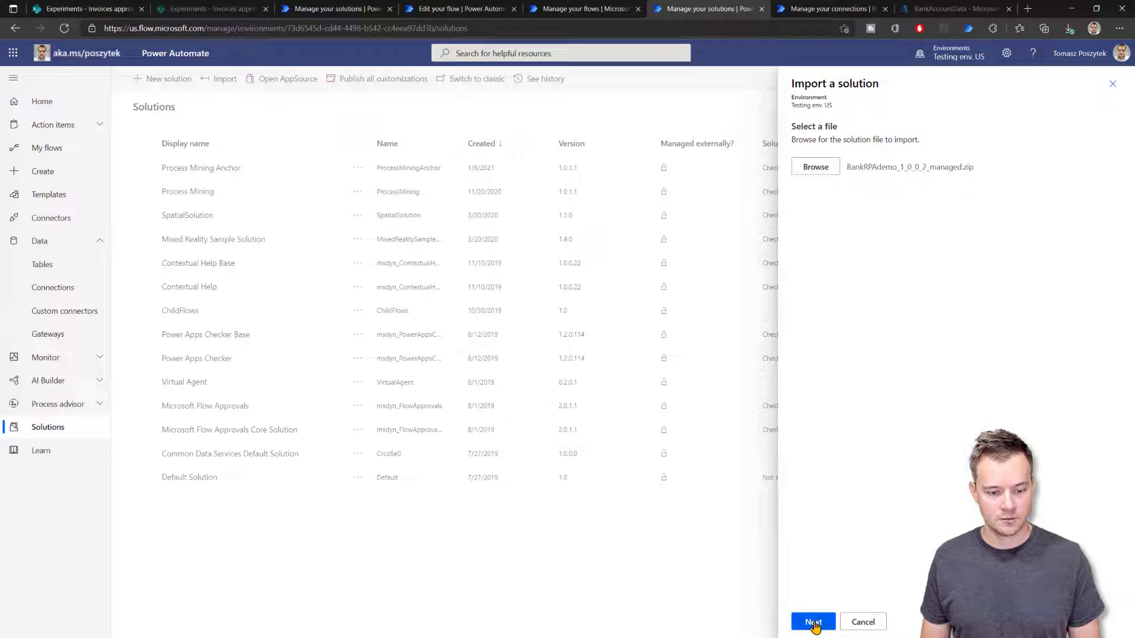
left_click(814, 623)
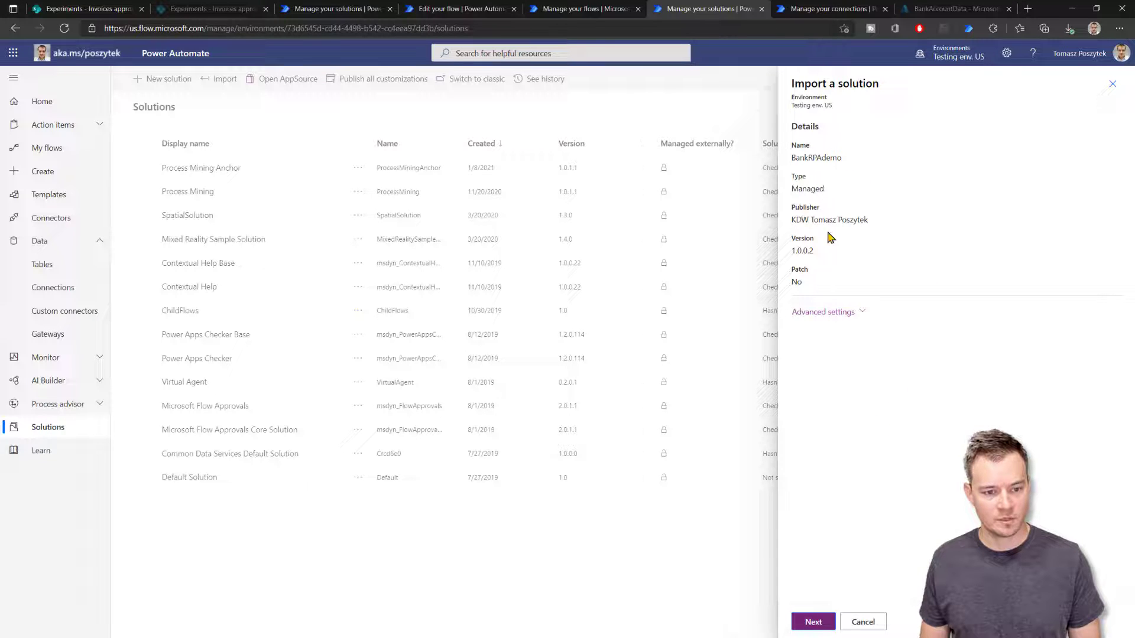
left_click(823, 312)
left_click(827, 619)
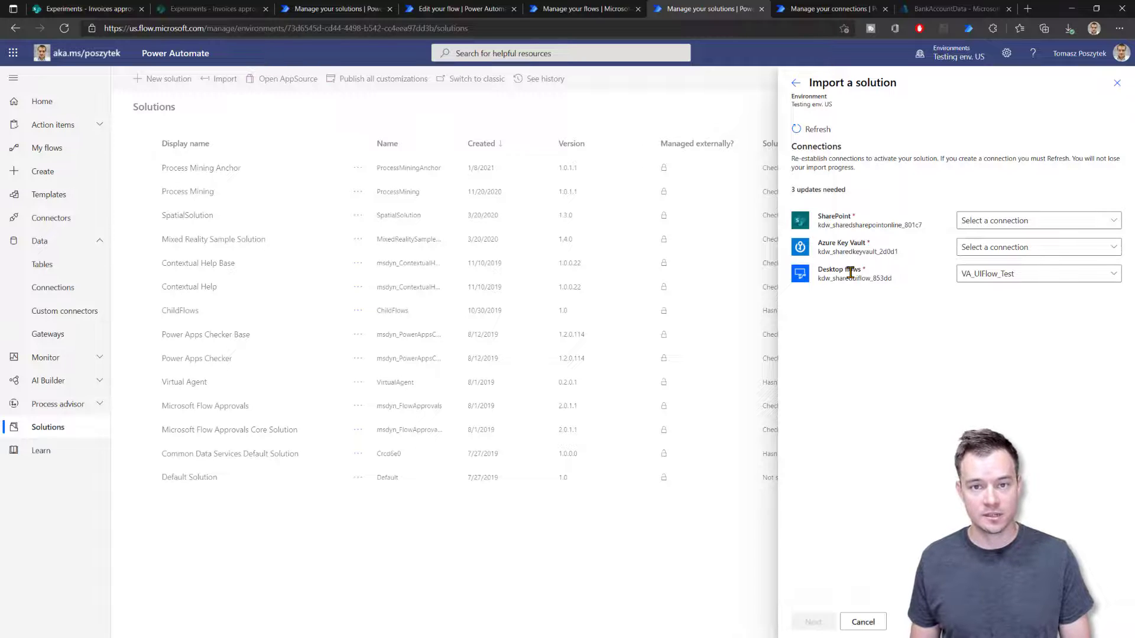
Create a SharePoint connection that connects directly to cloud services and refresh the connections in the solution import.
left_click(1004, 224)
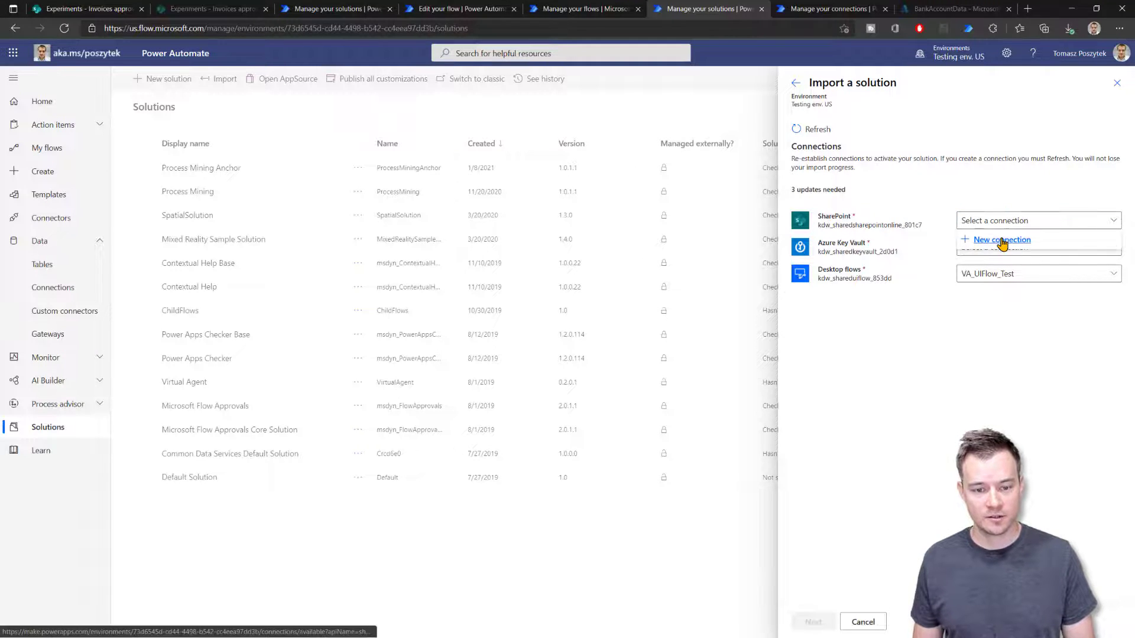
left_click(1003, 243)
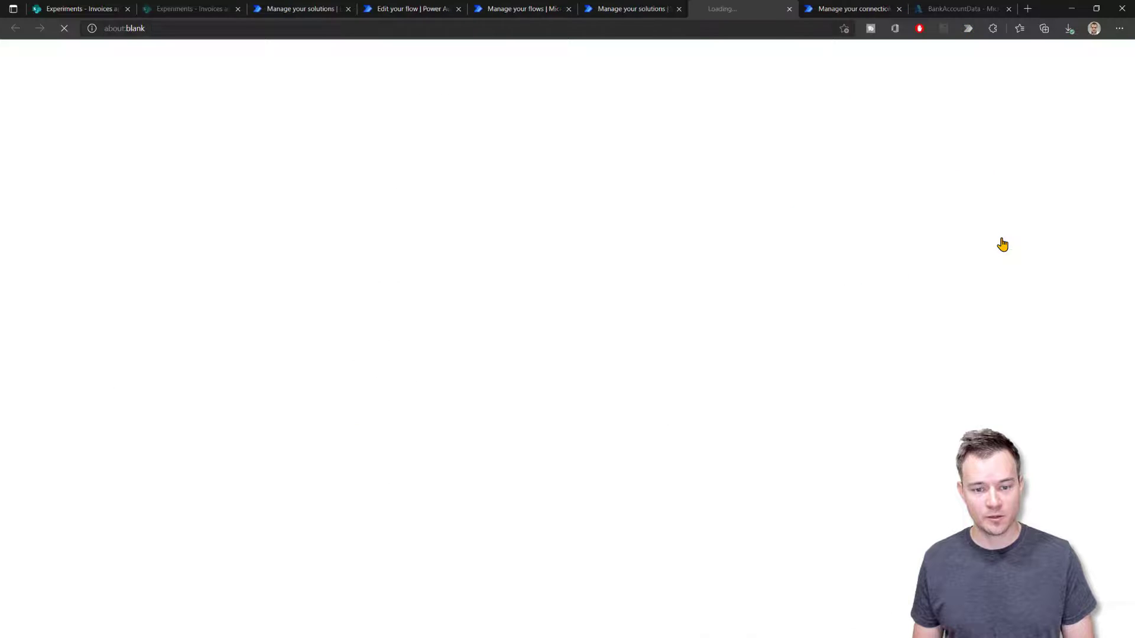
left_click(627, 10)
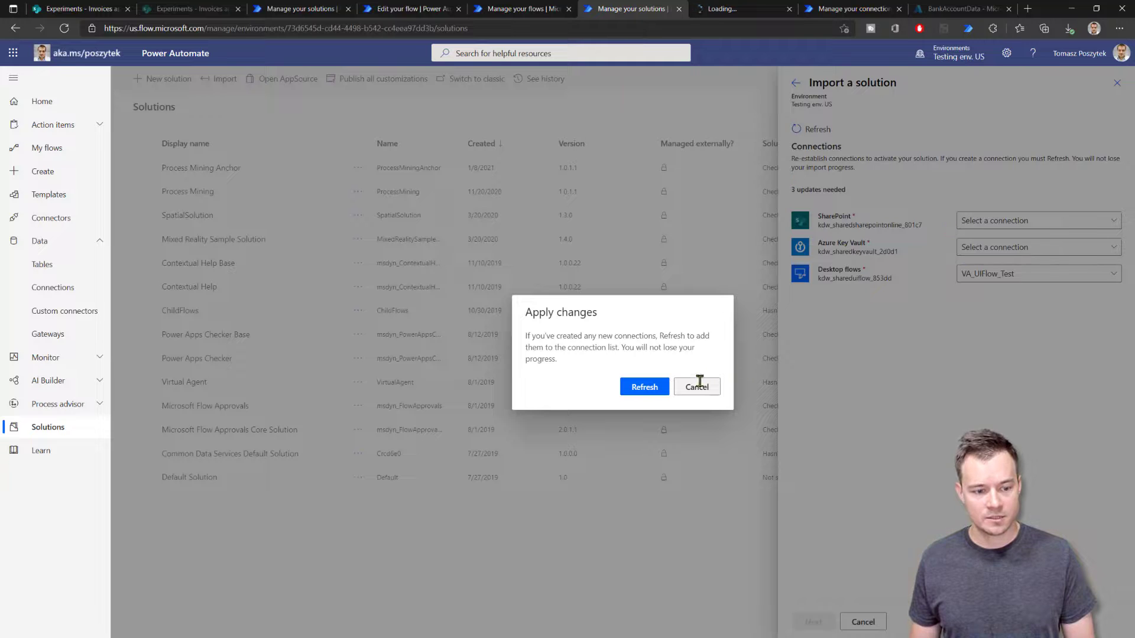
left_click(727, 7)
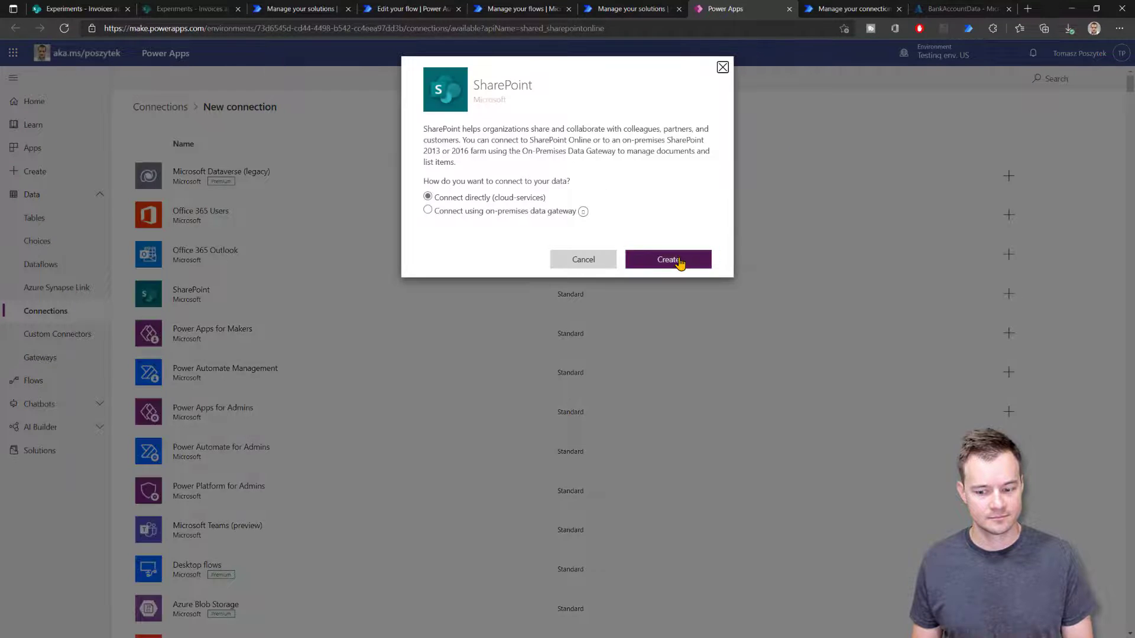
left_click(671, 260)
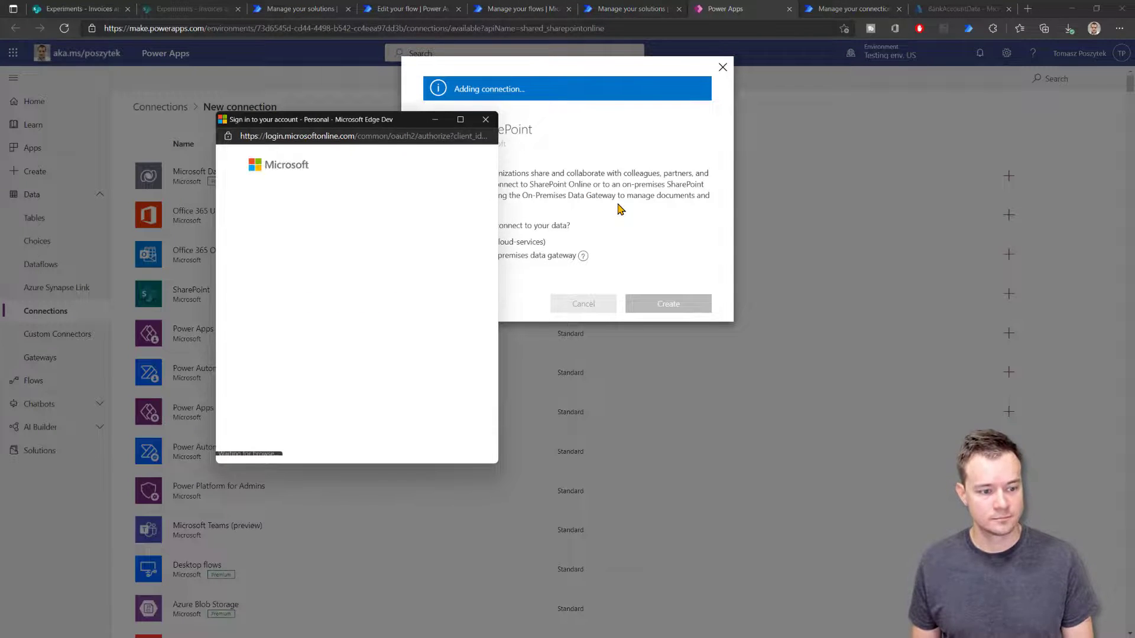
left_click(391, 265)
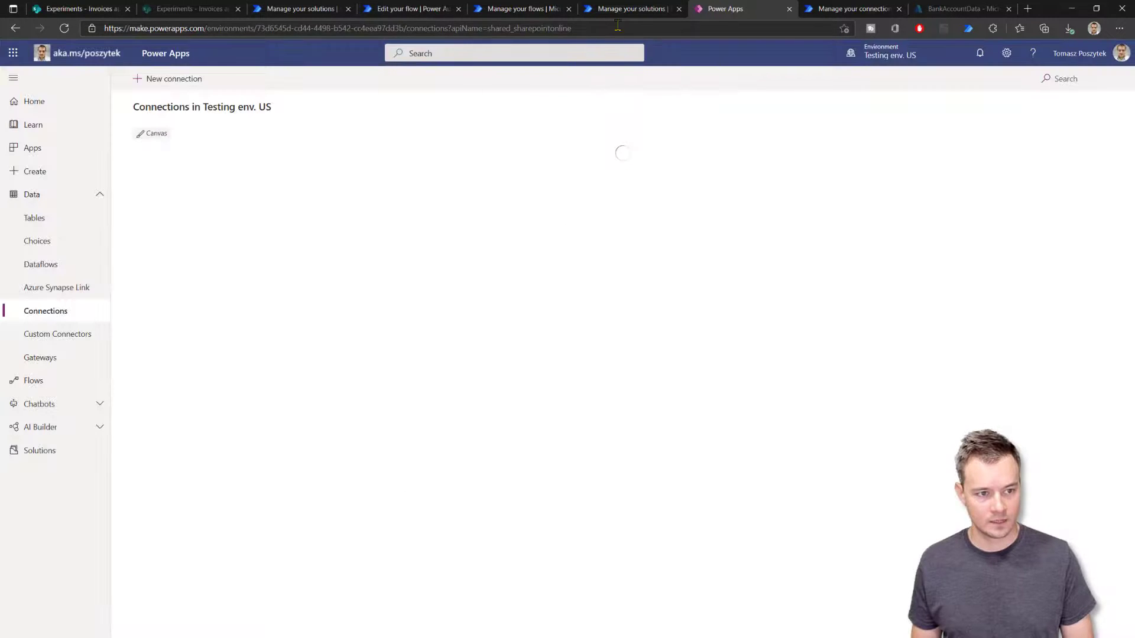
left_click(626, 8)
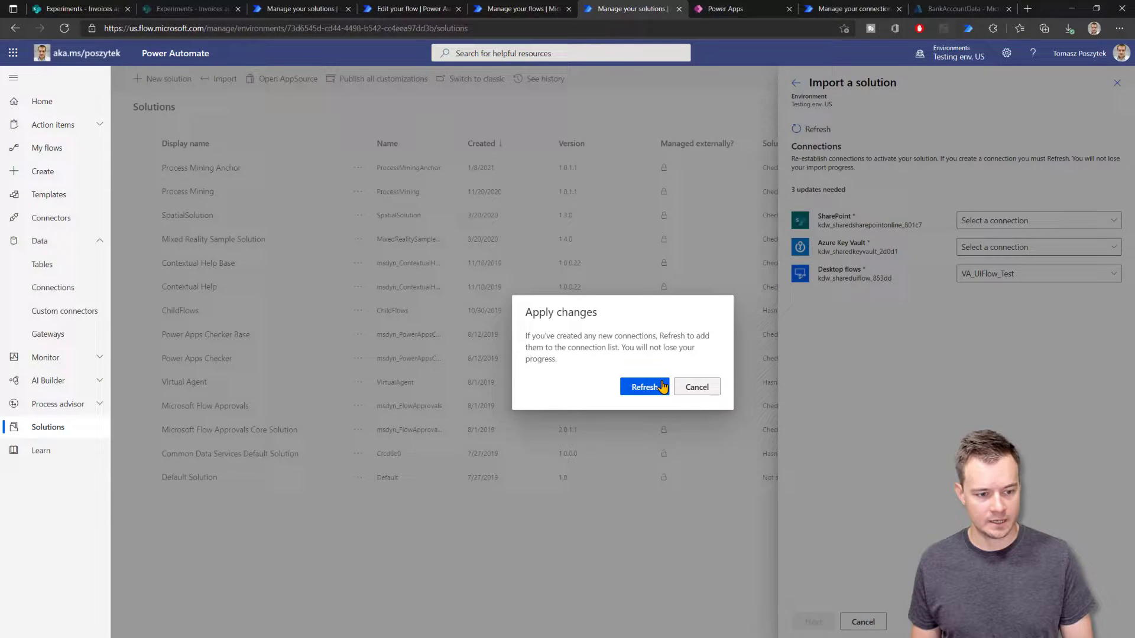
left_click(663, 387)
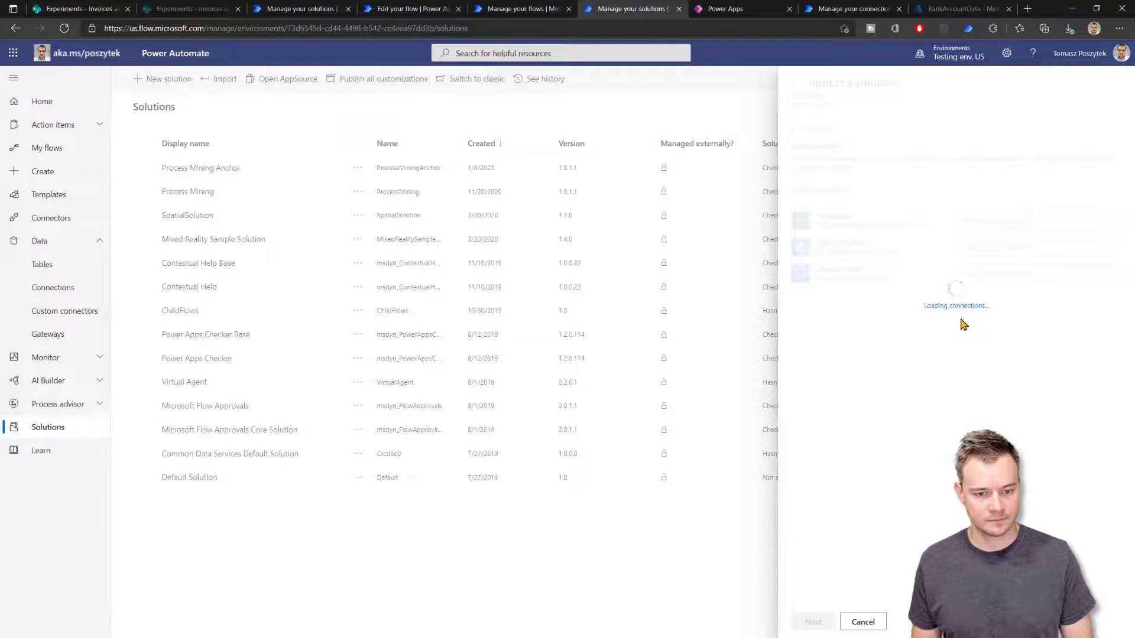
Create an Azure Key Vault connection by supplying the vault name and refresh the connections in the solution import.
left_click(1008, 251)
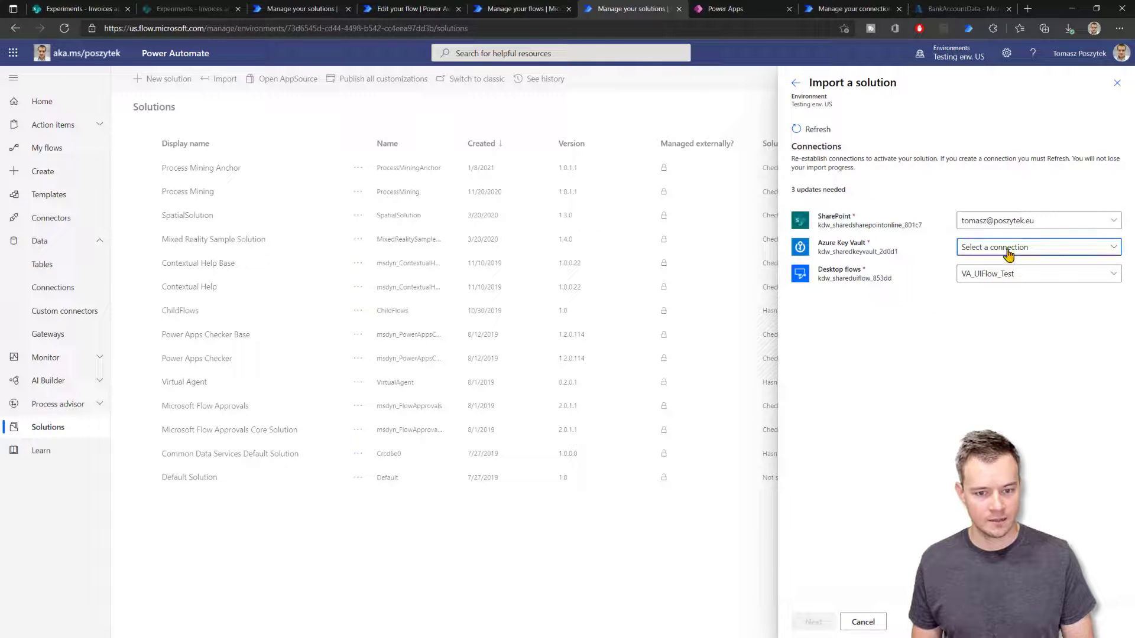
left_click(1005, 267)
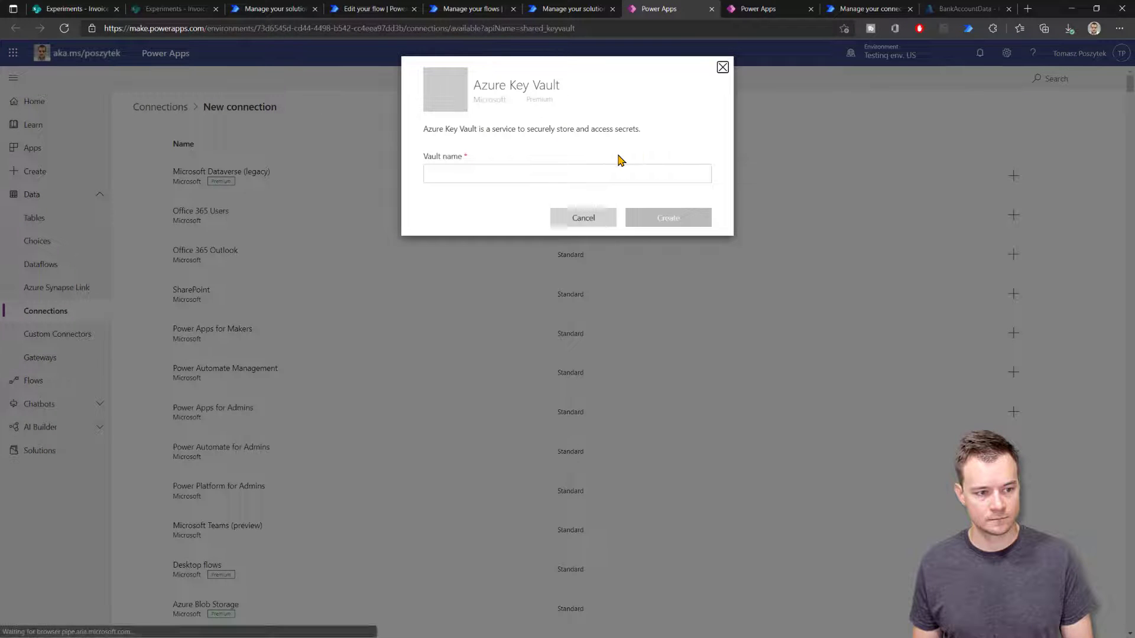
left_click(956, 8)
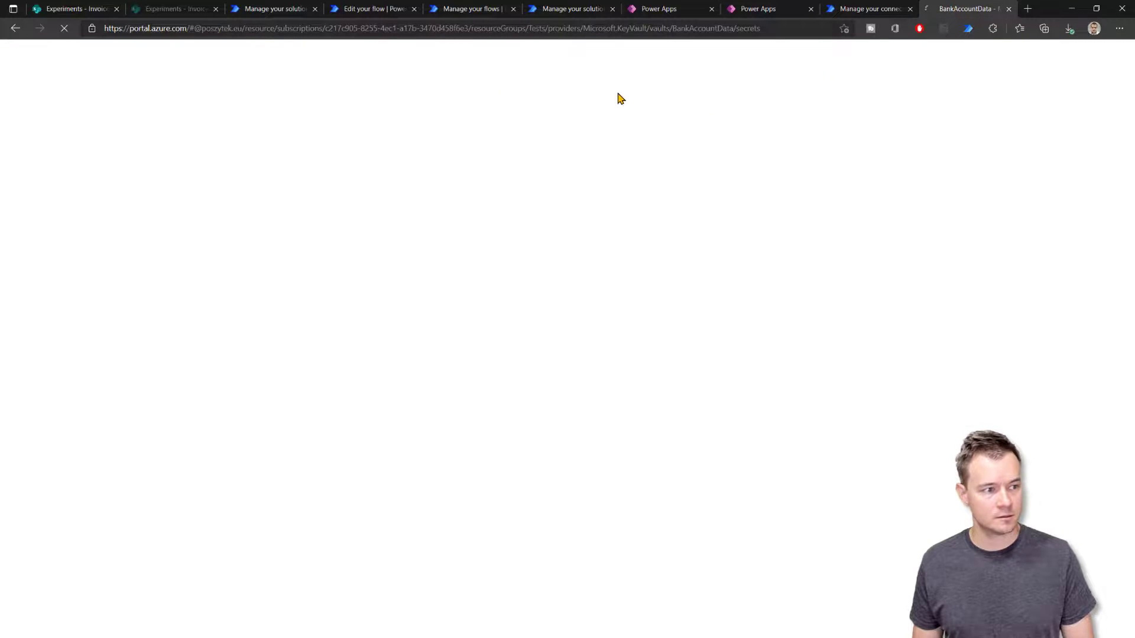
double_click(701, 28)
left_click(847, 12)
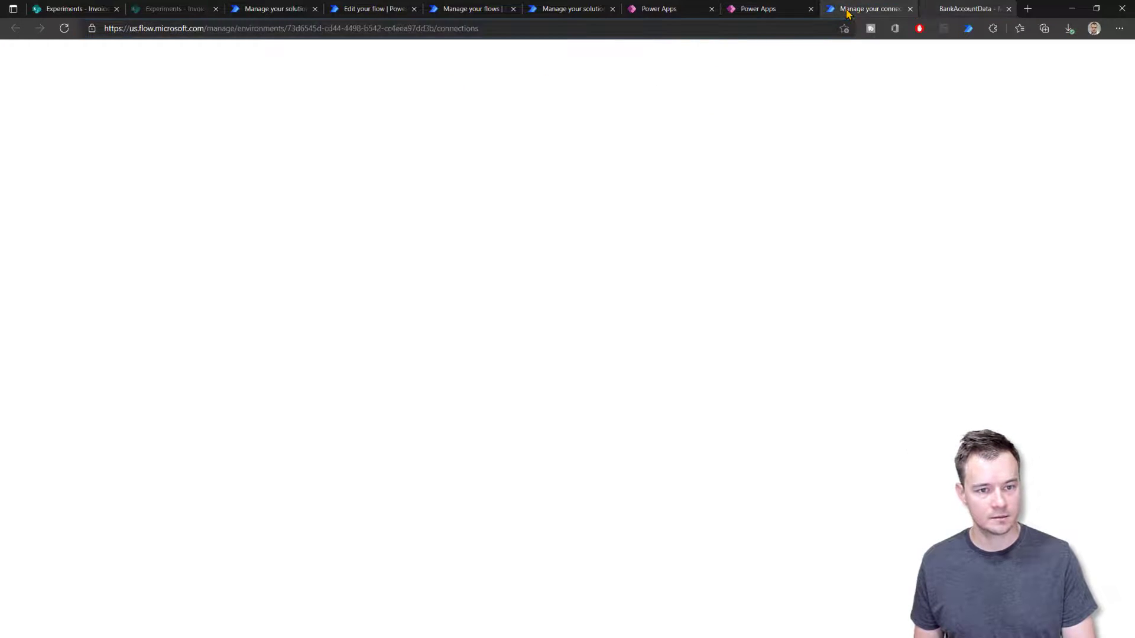
left_click(662, 10)
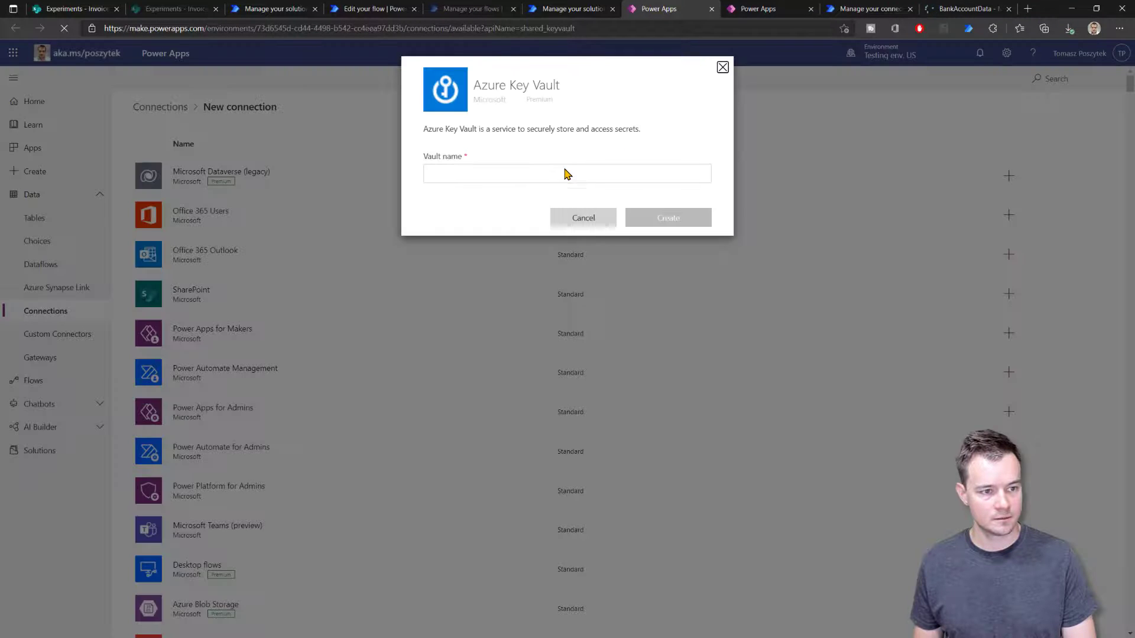
left_click(562, 175)
type("BankAccountLogin")
left_click(654, 218)
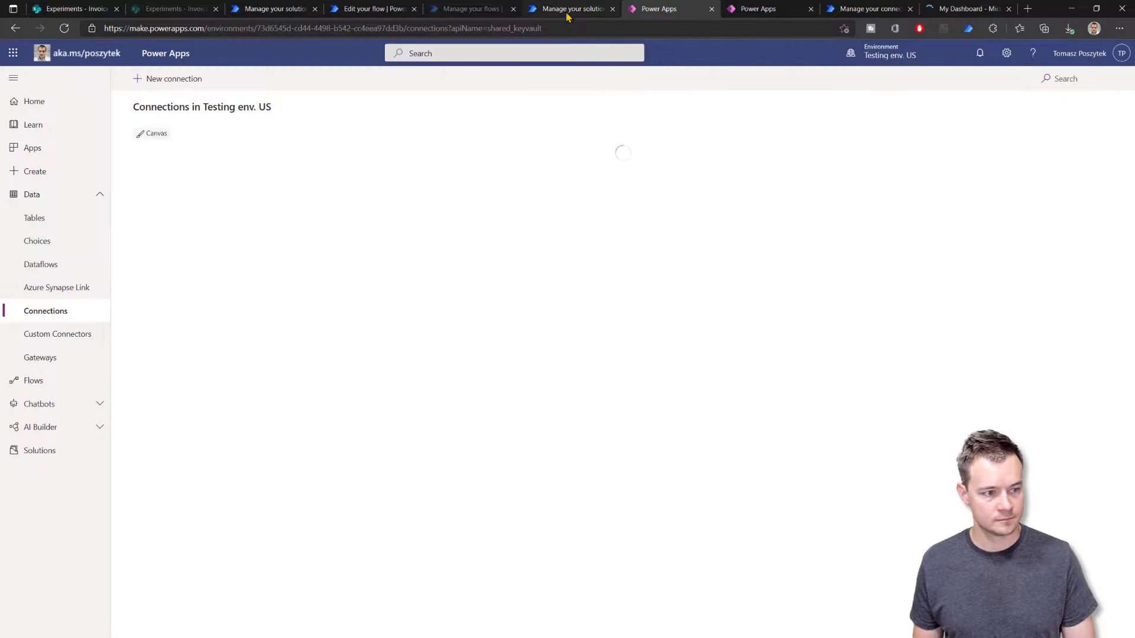
left_click(570, 12)
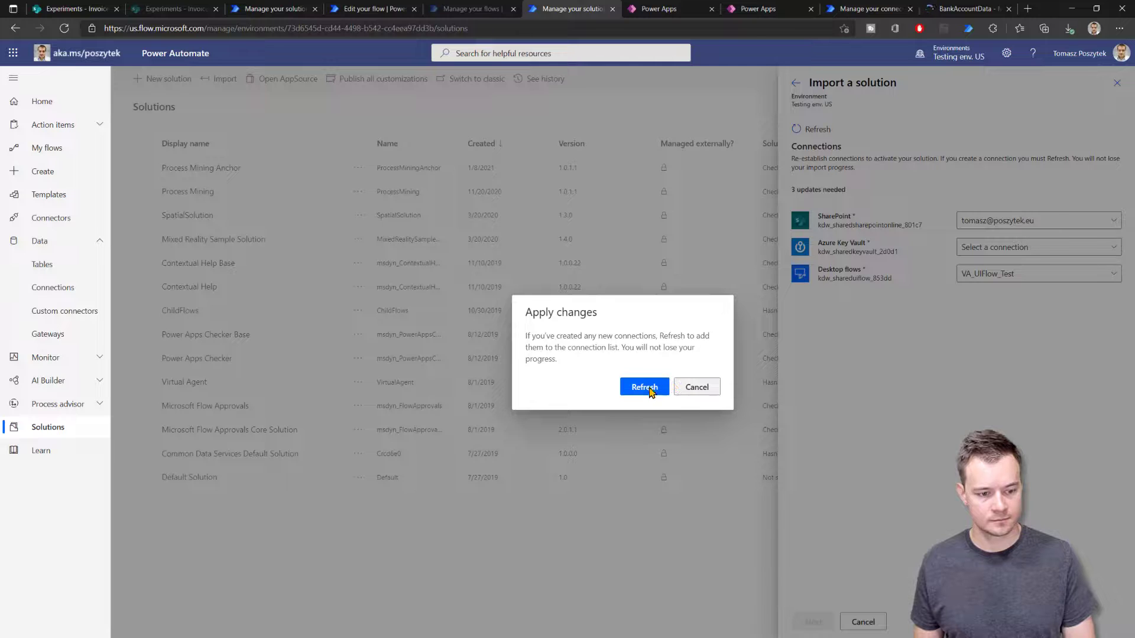
left_click(644, 388)
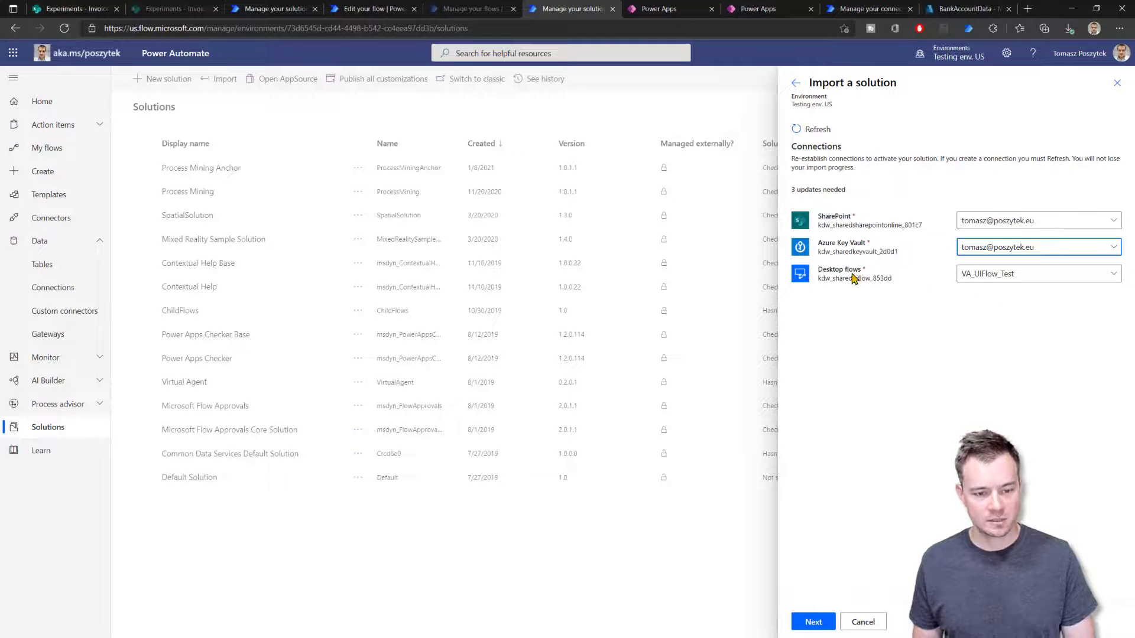
Continue to the import's environment variables and set SharePoint Experiments to the Experiments site and InvoiceApprovalsList to Invoices approvals.
left_click(813, 622)
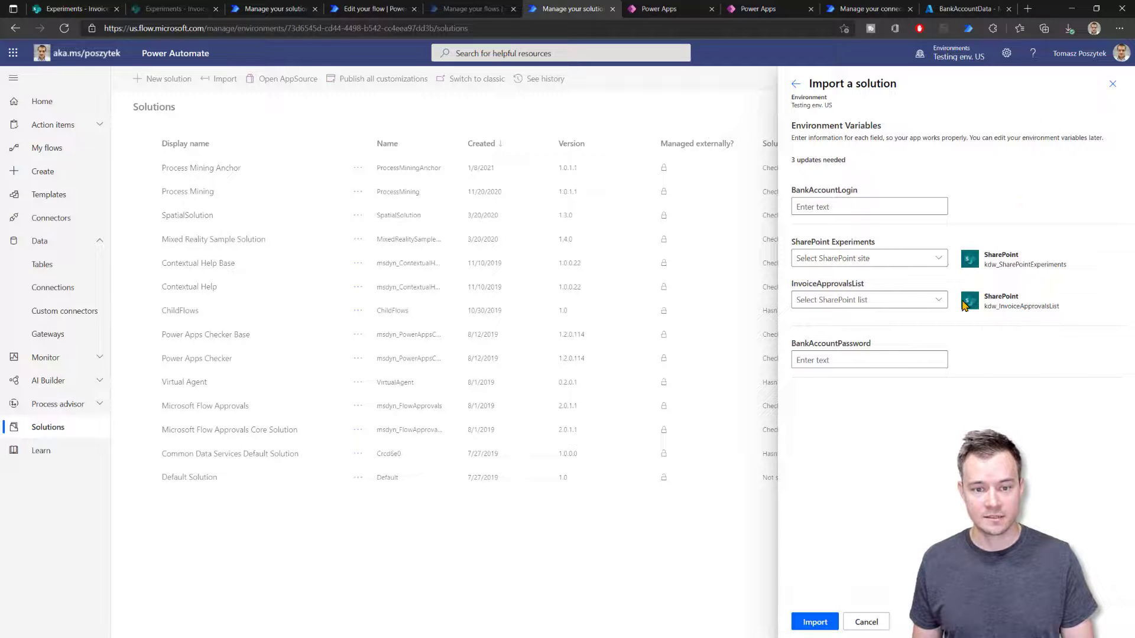
left_click(939, 258)
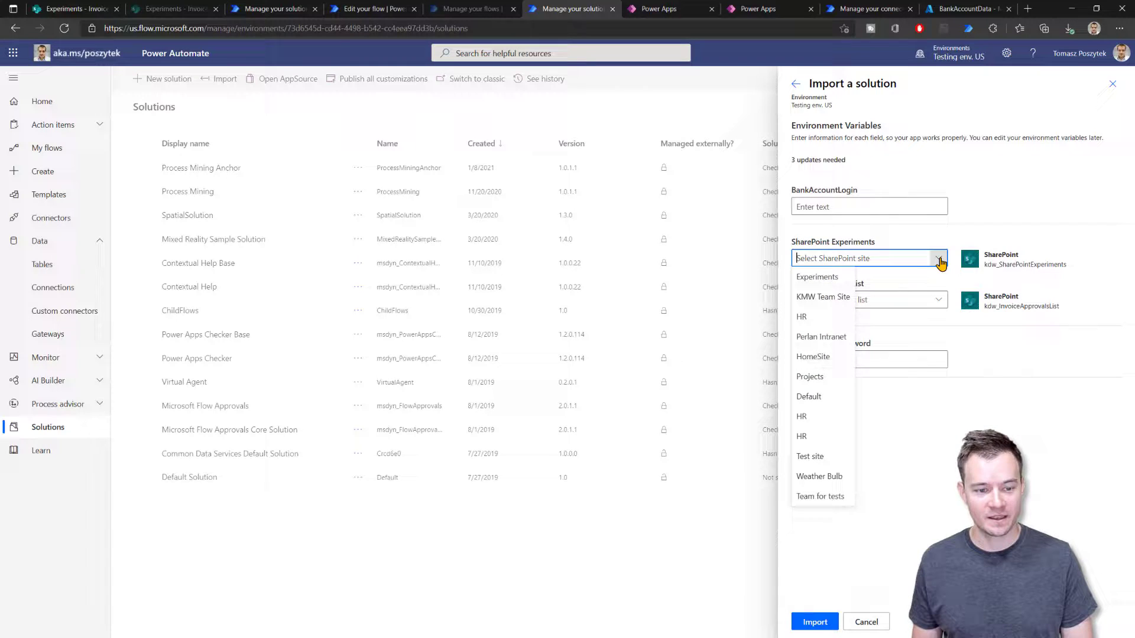
left_click(823, 280)
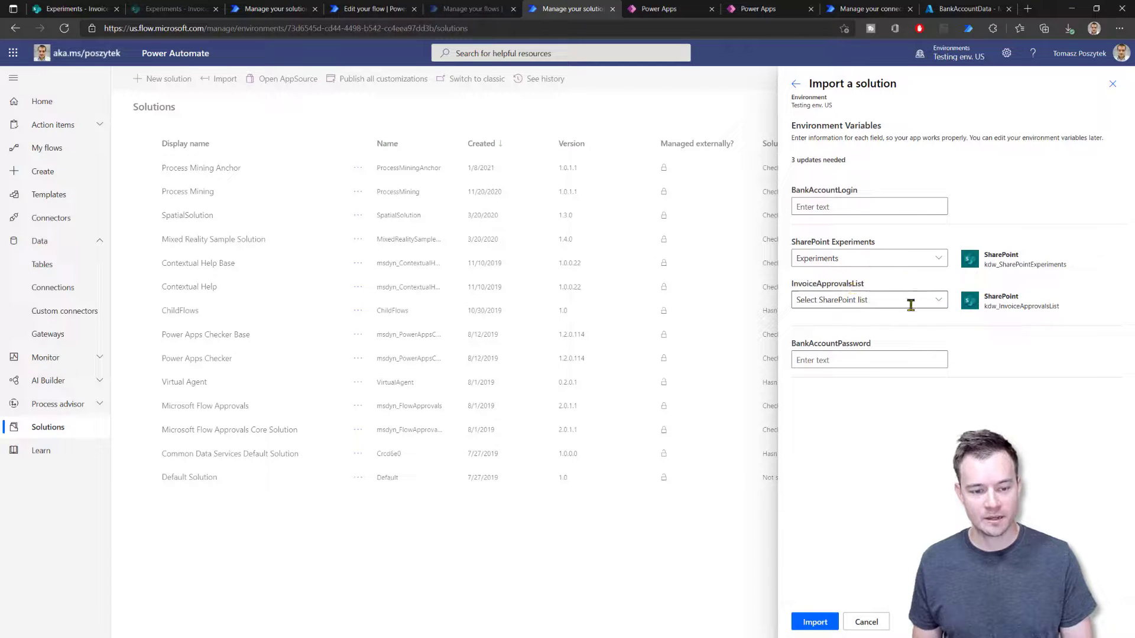
left_click(929, 299)
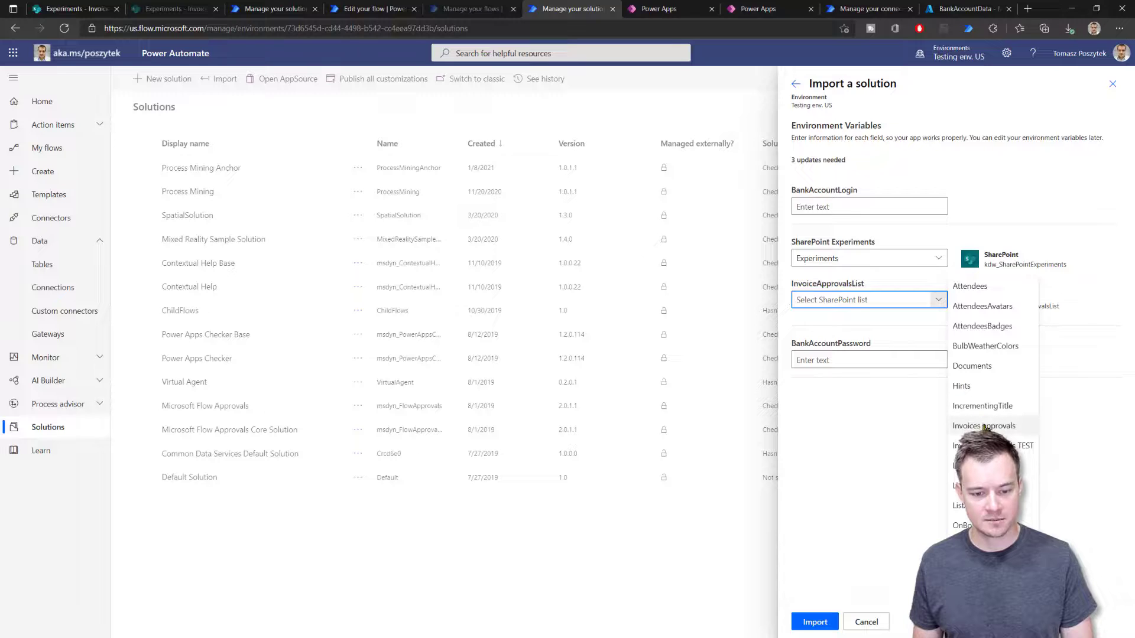
left_click(983, 426)
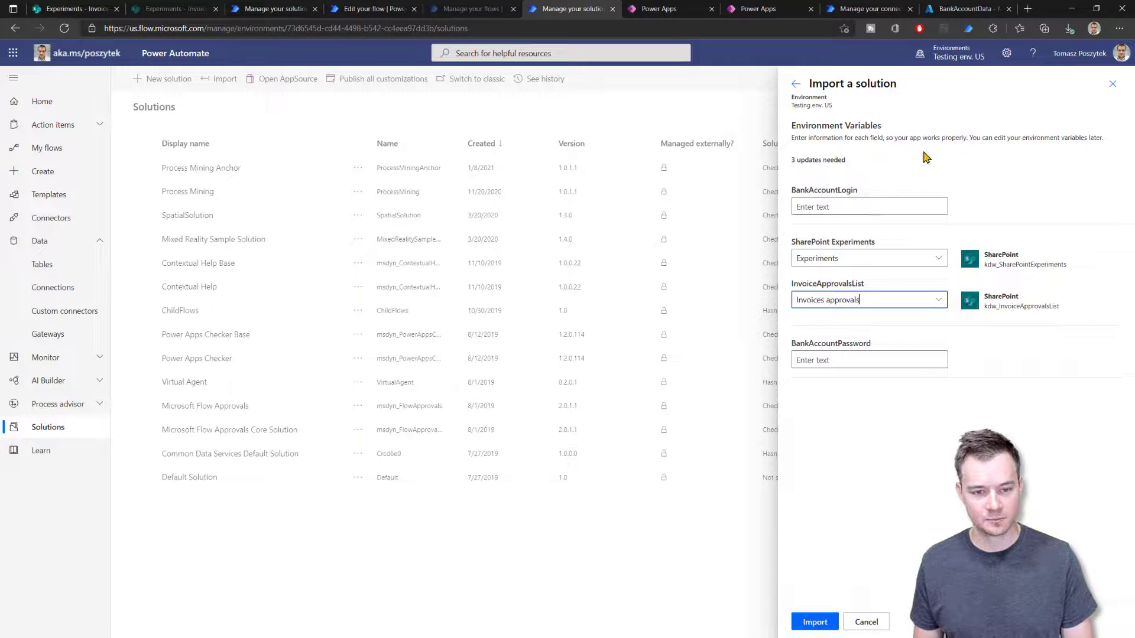
Copy the secret name BankLoginPROD from the BankAccountData key vault in Azure and enter it as the BankAccountLogin variable.
left_click(964, 9)
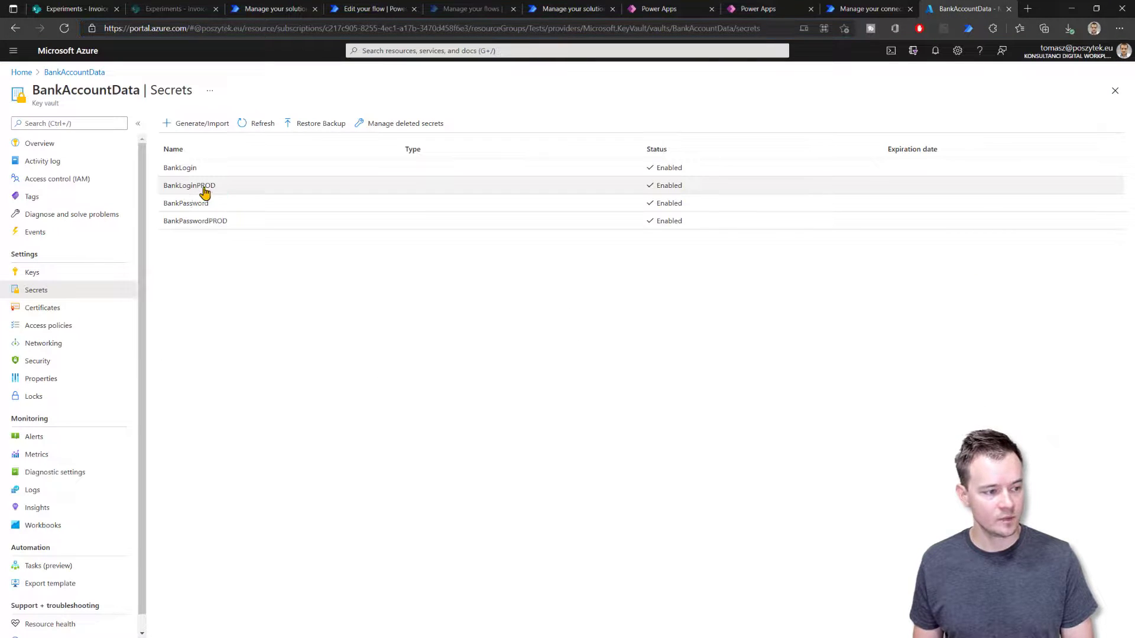
left_click_drag(217, 186, 166, 187)
key("ctrl+c")
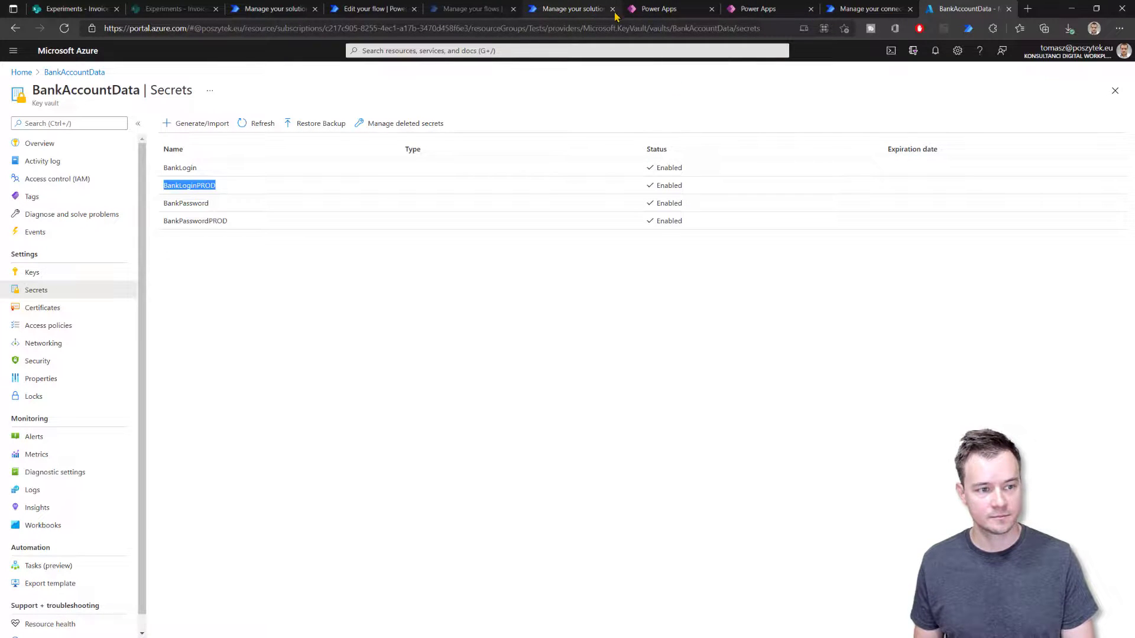
left_click(576, 8)
left_click(838, 207)
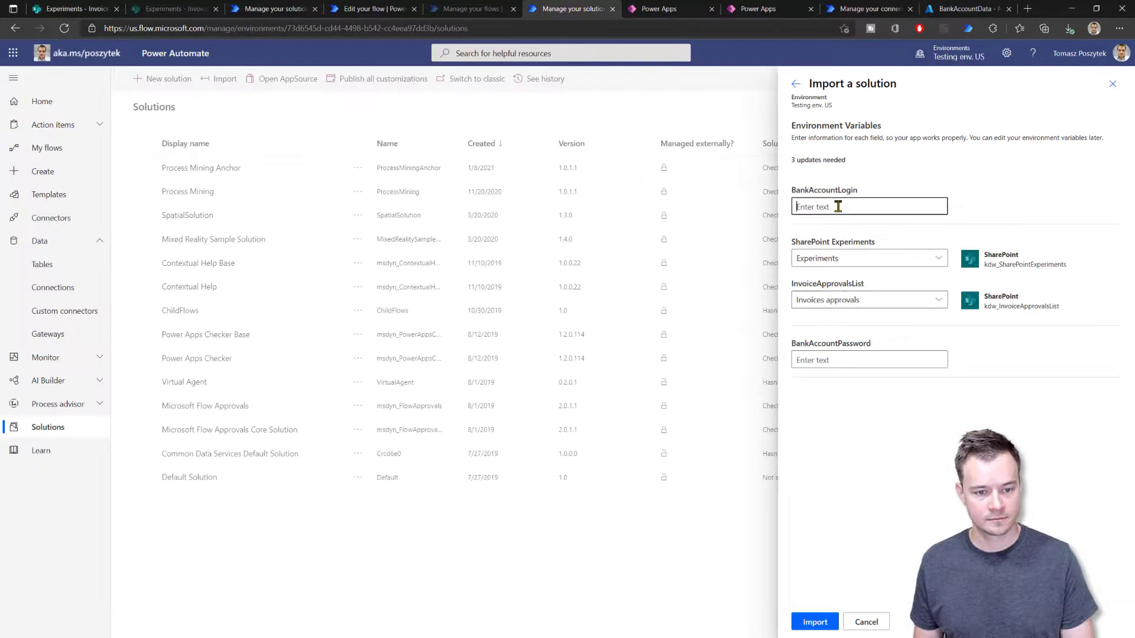
key("ctrl+v")
Set the BankAccountPassword variable to the secret name BankPasswordPROD and start the solution import.
left_click(859, 359)
key("ctrl+v")
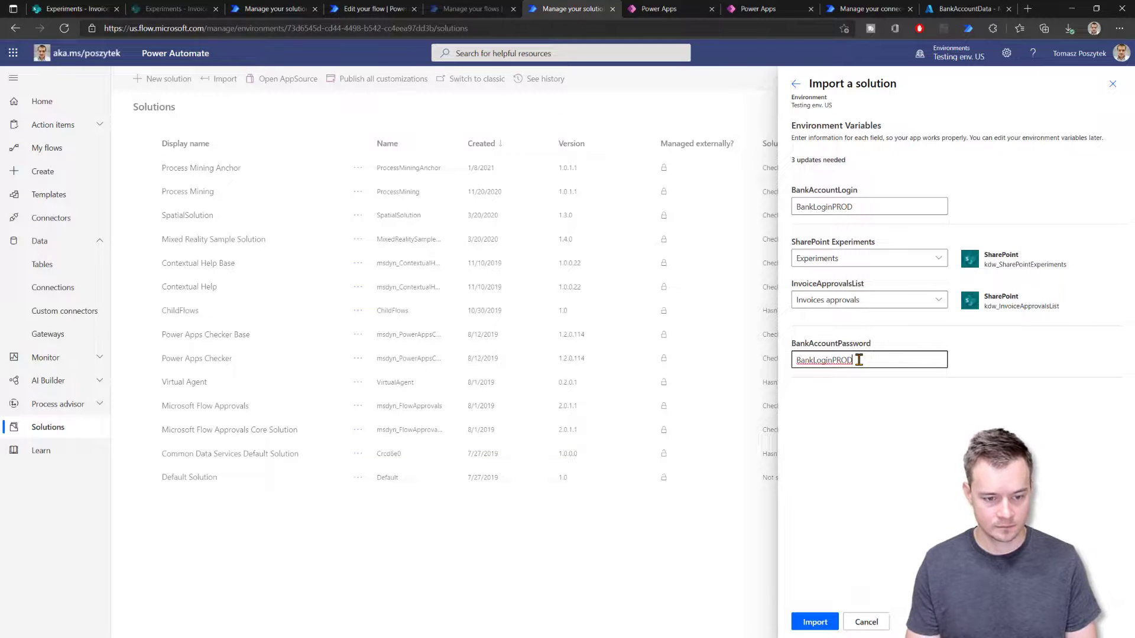
key("BackSpace")
key("BackSpace")
key("BackSpace")
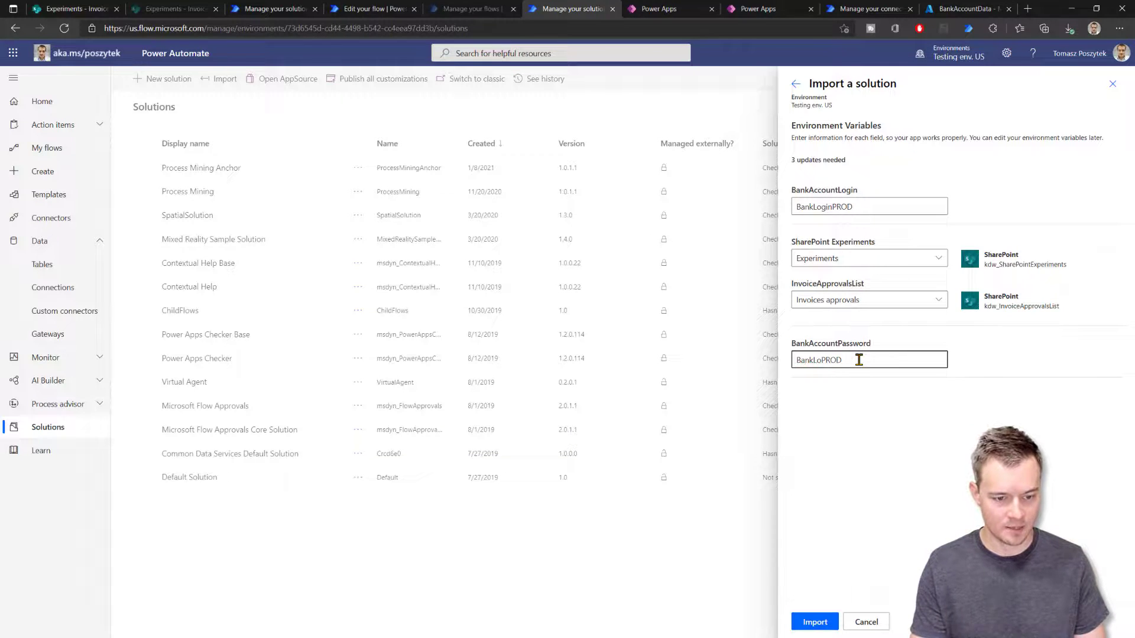
type("Password")
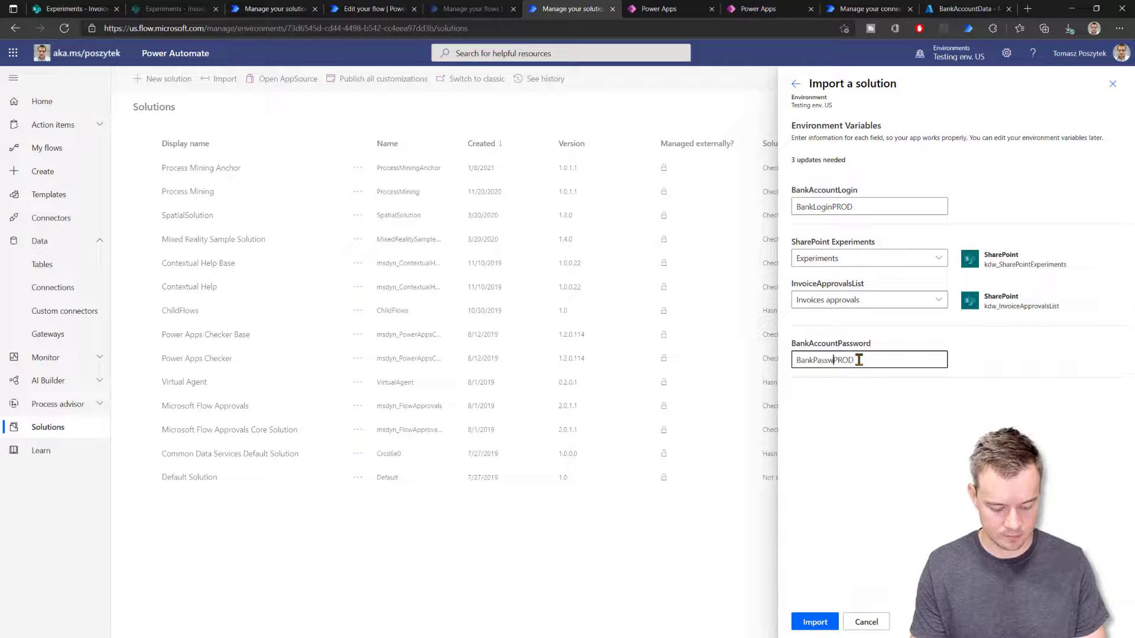
left_click(824, 623)
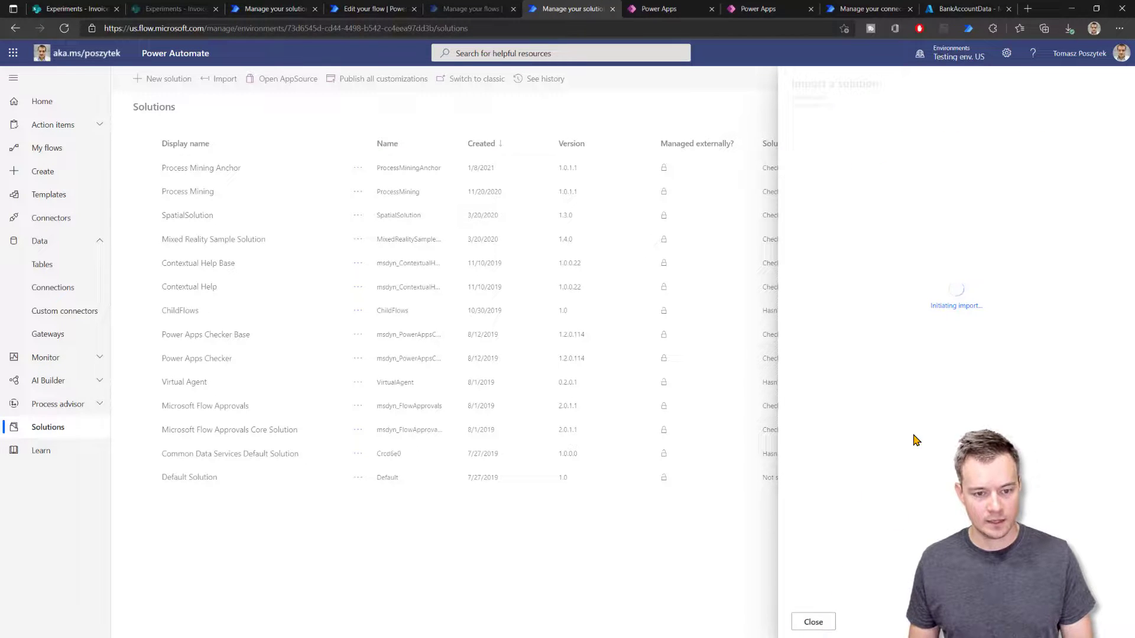
Switch to the Azure portal, open the current version of the BankLoginPROD secret and reveal its value.
left_click(951, 10)
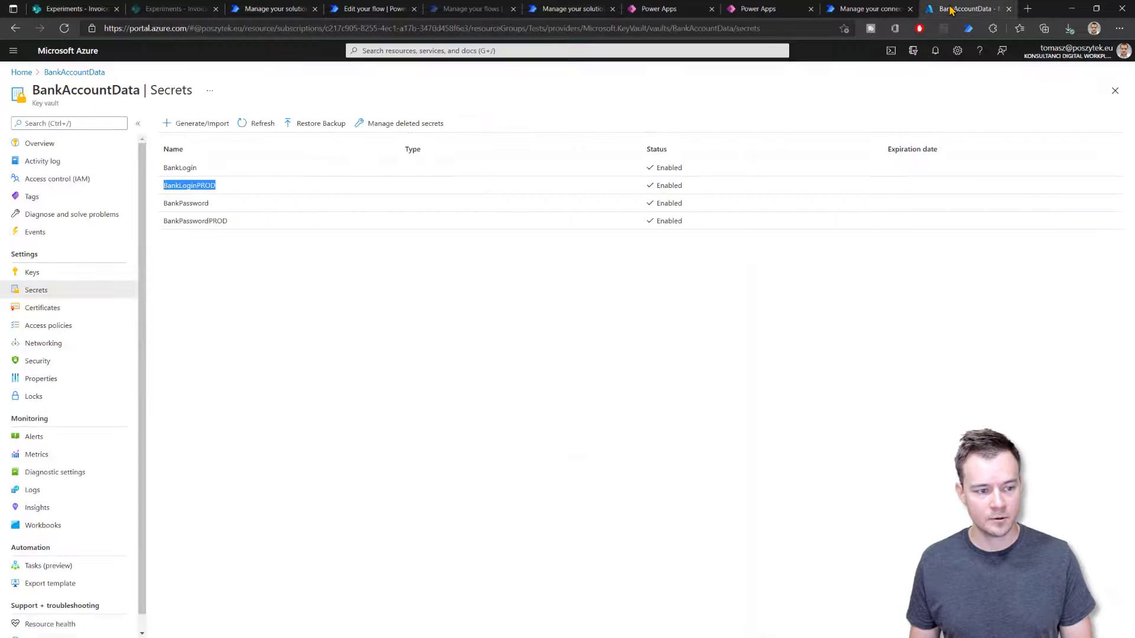
left_click(188, 193)
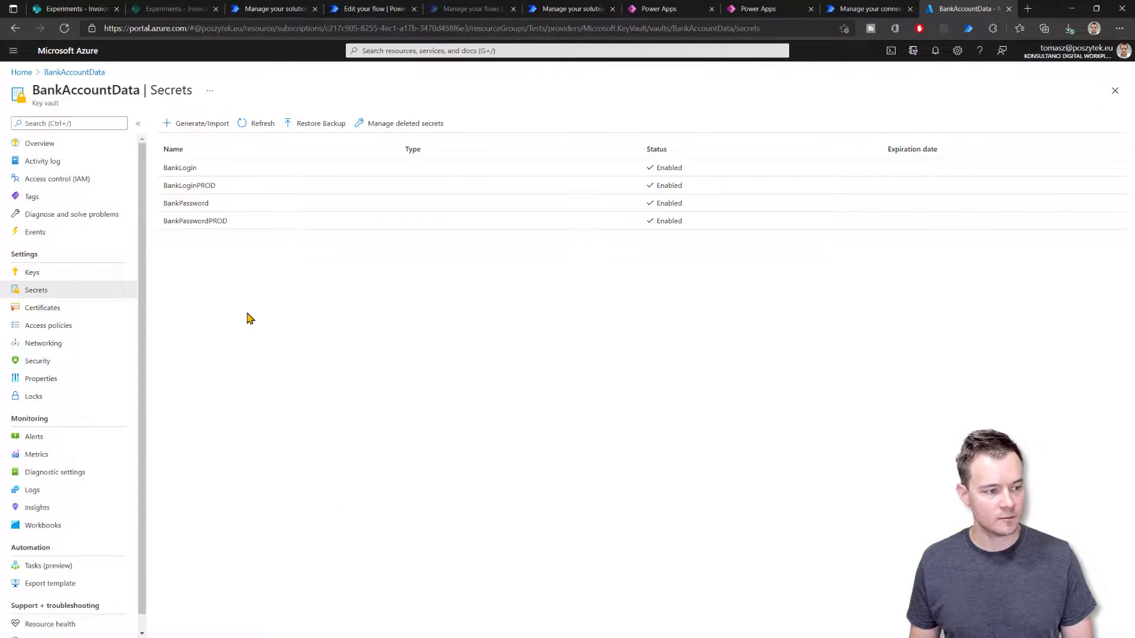
left_click(183, 186)
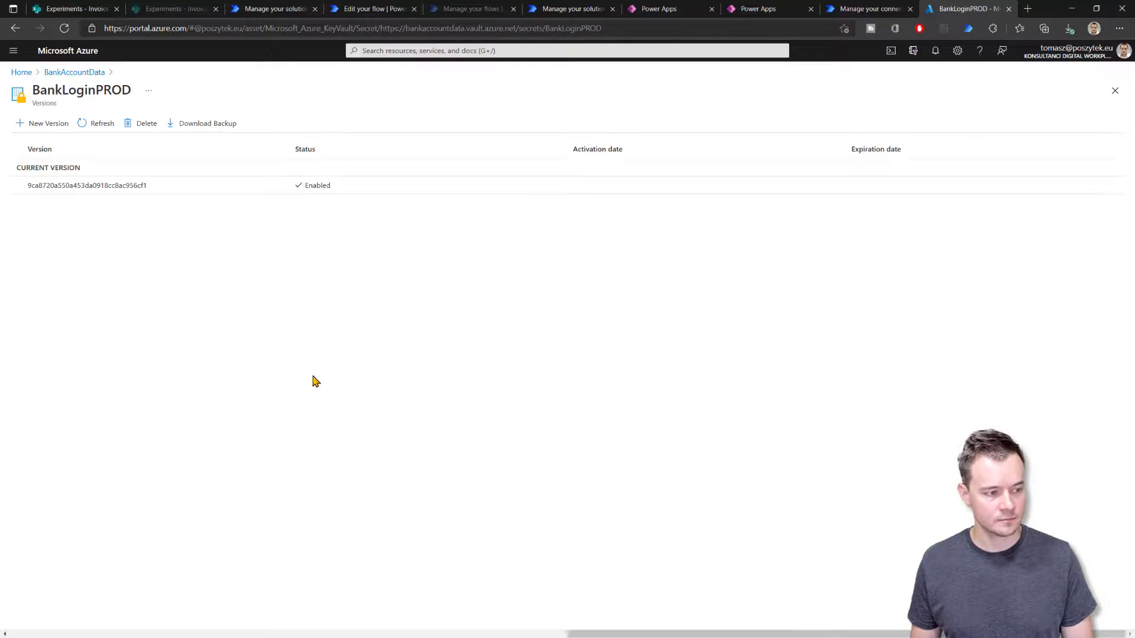
left_click(106, 186)
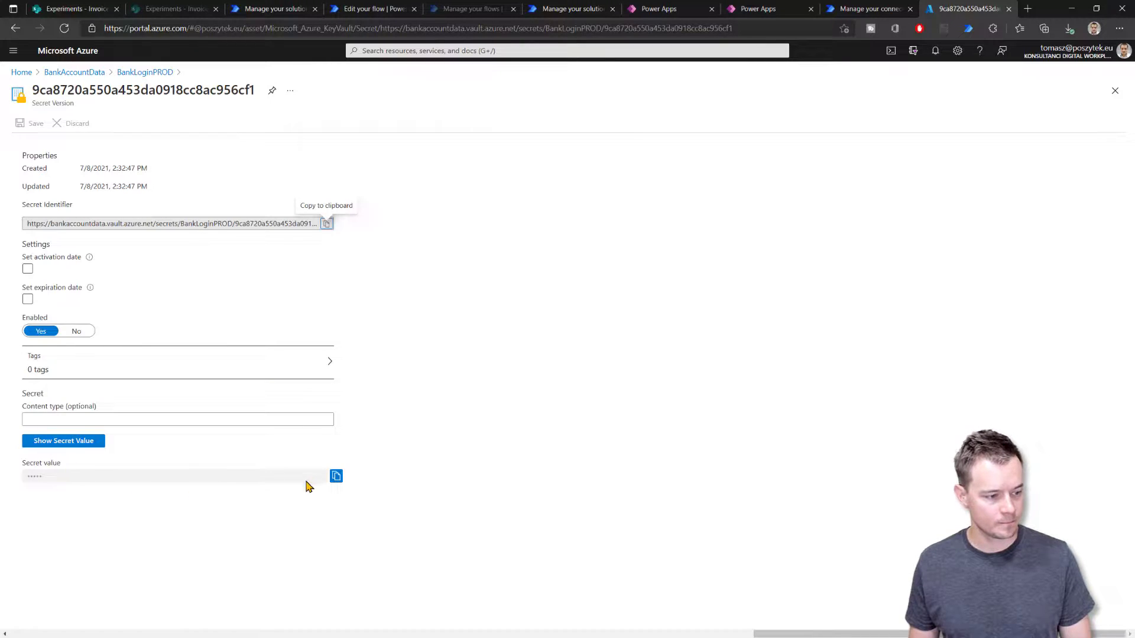
left_click(83, 448)
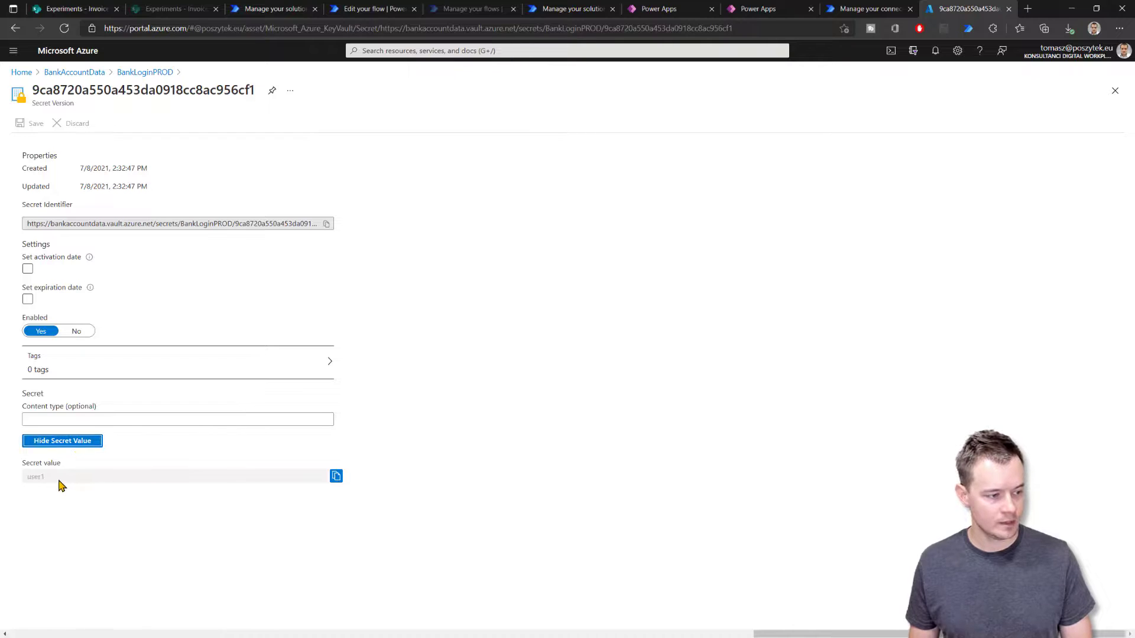
Create a new version of the BankLoginPROD secret by entering a new secret value, and return to the vault's secrets list.
left_click(150, 74)
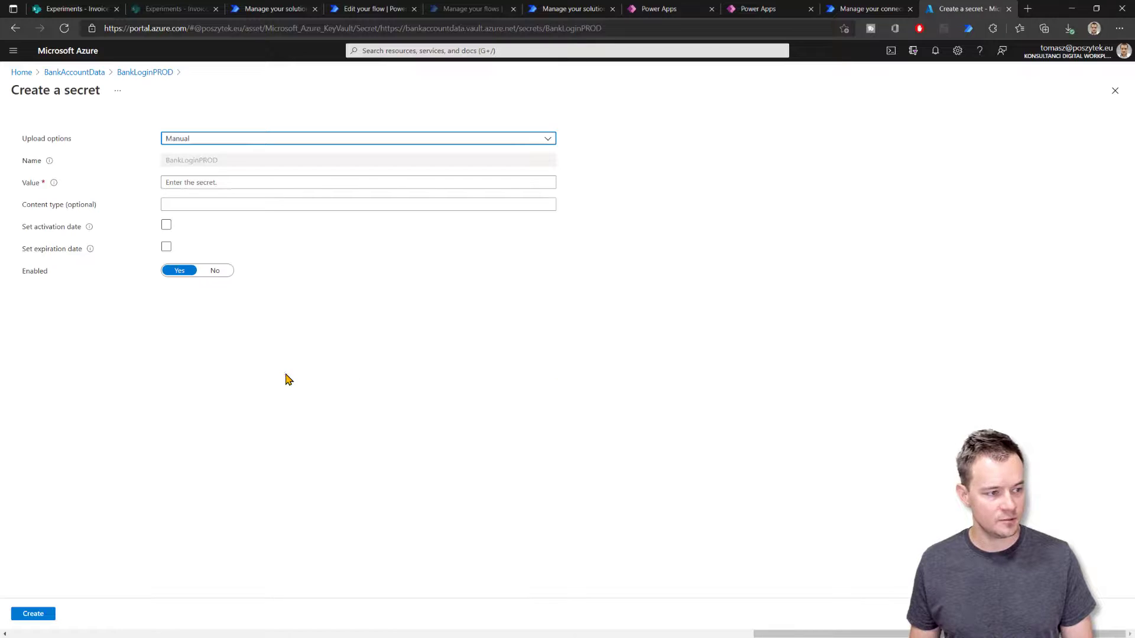
left_click(211, 183)
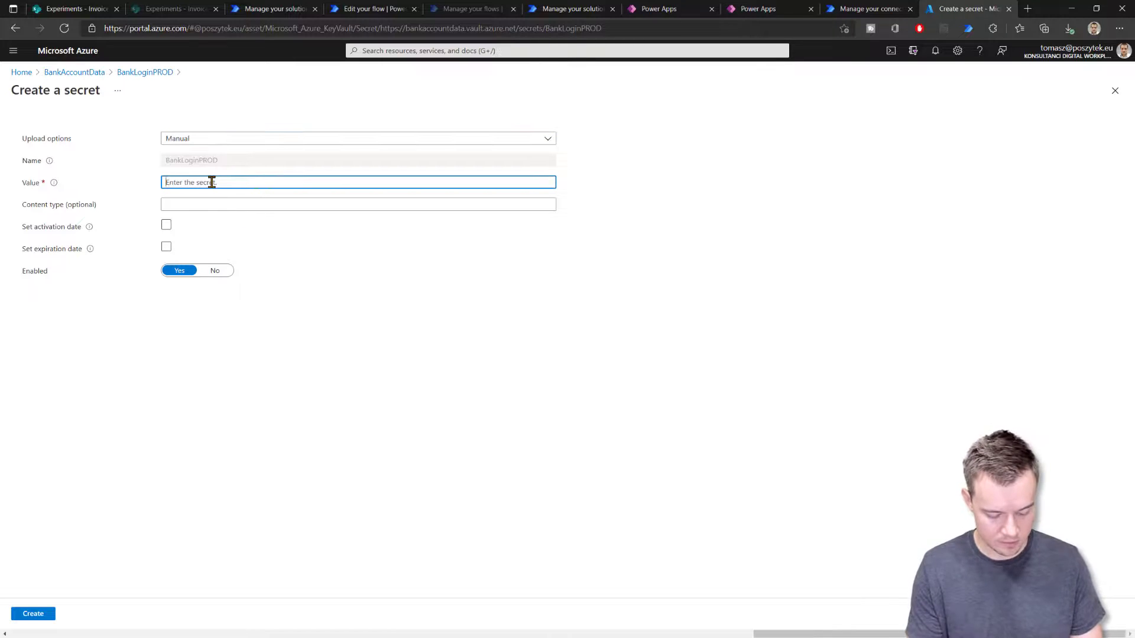
type("•••••")
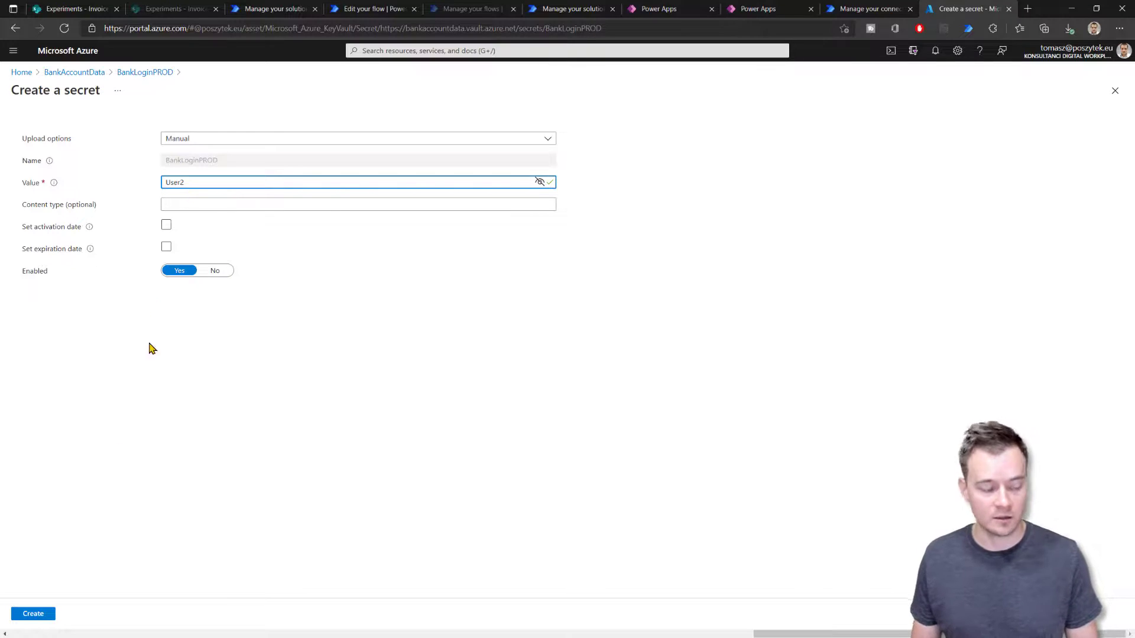
left_click(34, 615)
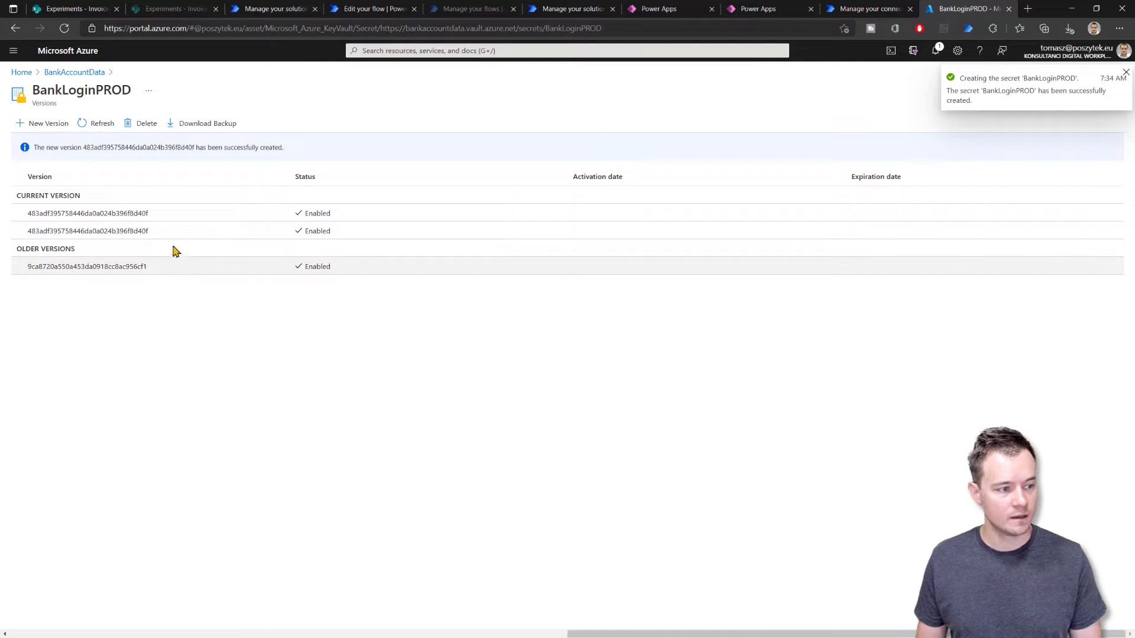
left_click(62, 72)
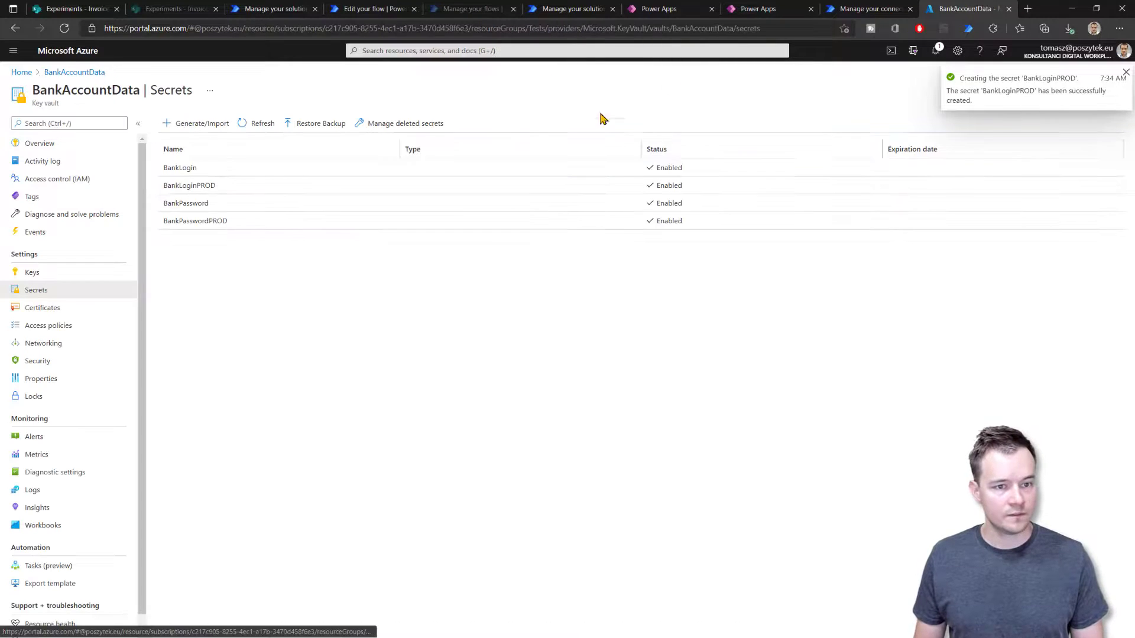
Check the import in the solutions list, and start a new item in the Invoices approvals list on the Experiments SharePoint site.
left_click(587, 7)
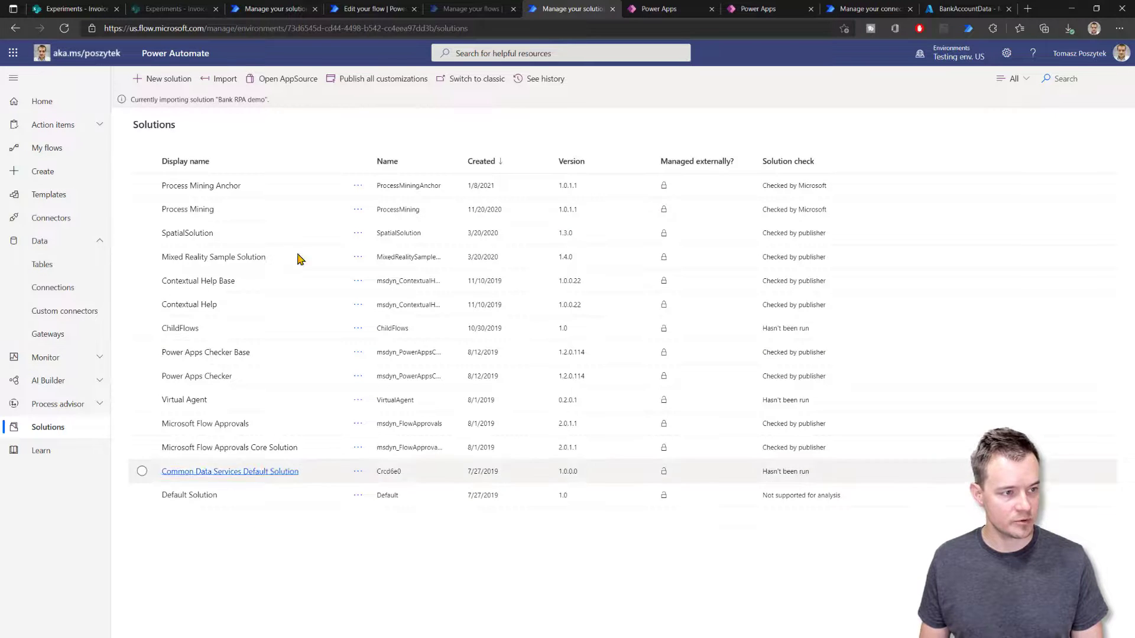
left_click(177, 9)
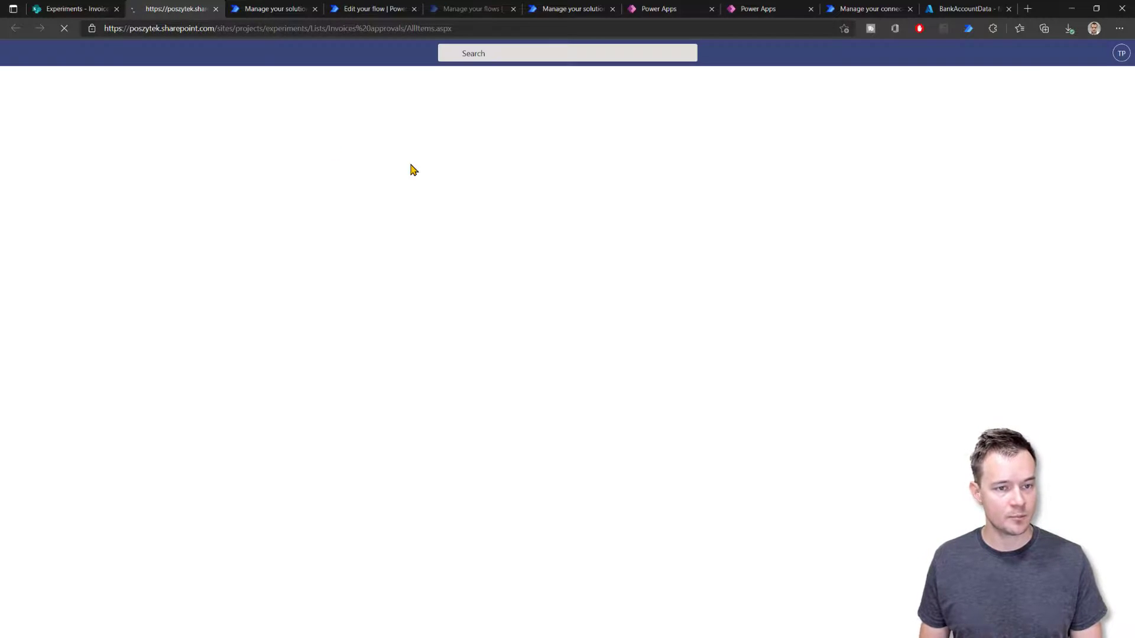
left_click(563, 10)
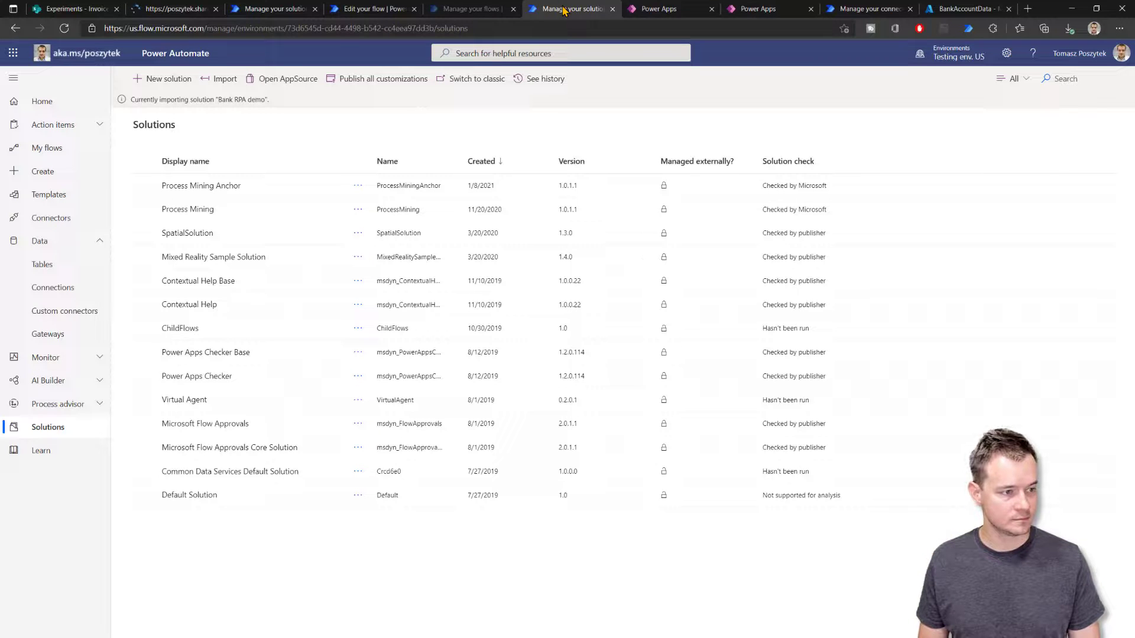
left_click(183, 8)
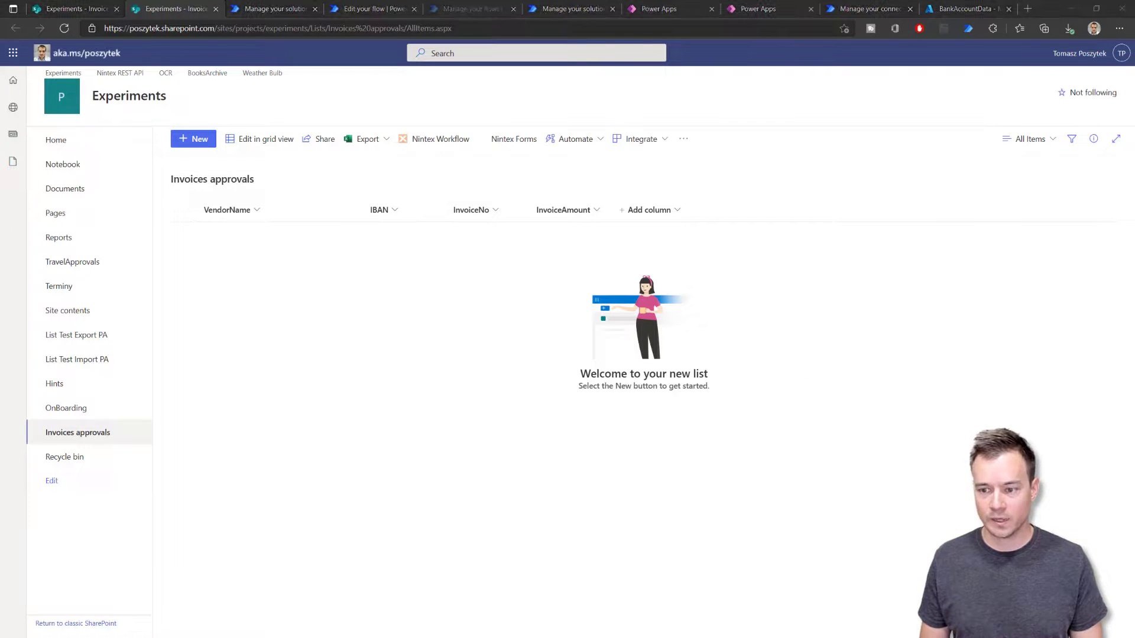
left_click(201, 143)
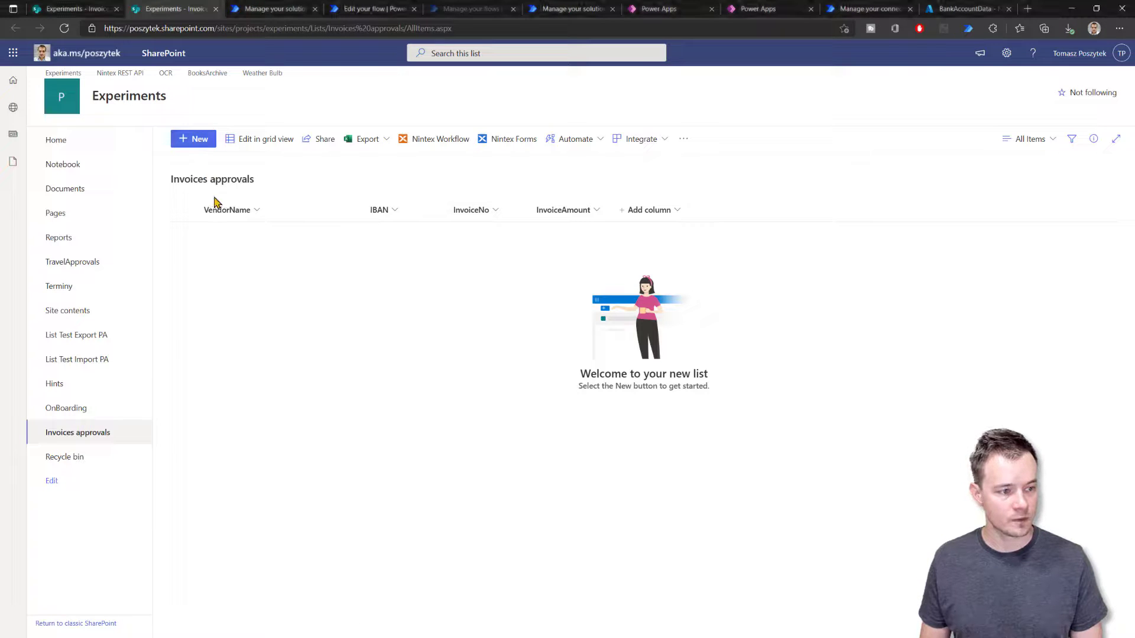
left_click(200, 140)
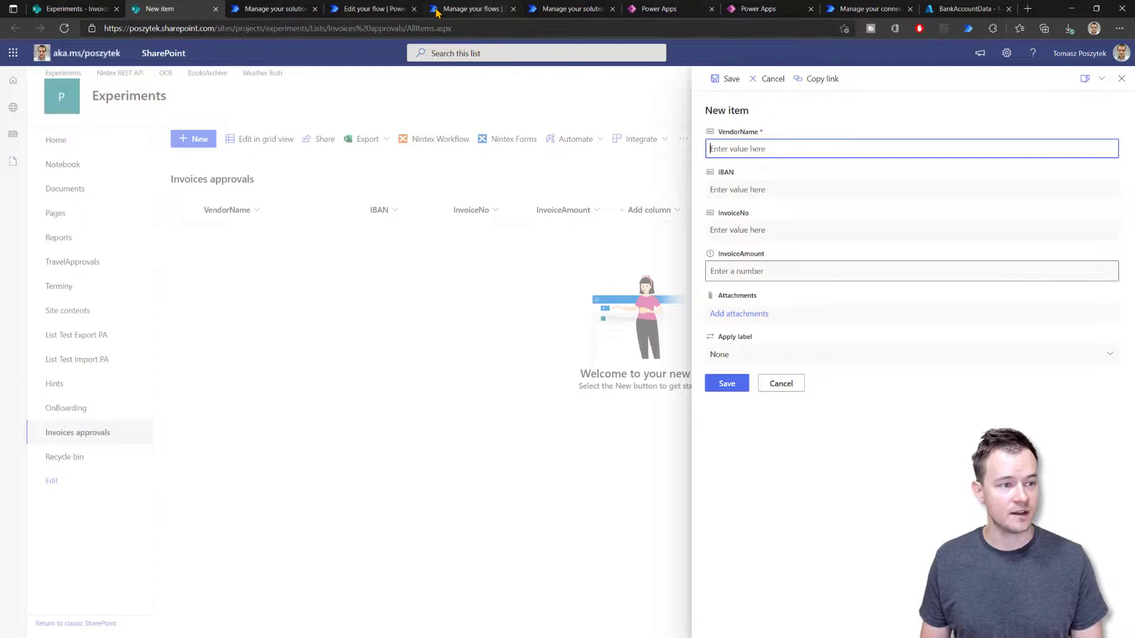
Bring up Power Automate Desktop, switch its environment to Testing env. US and check the selected environment.
left_click(571, 9)
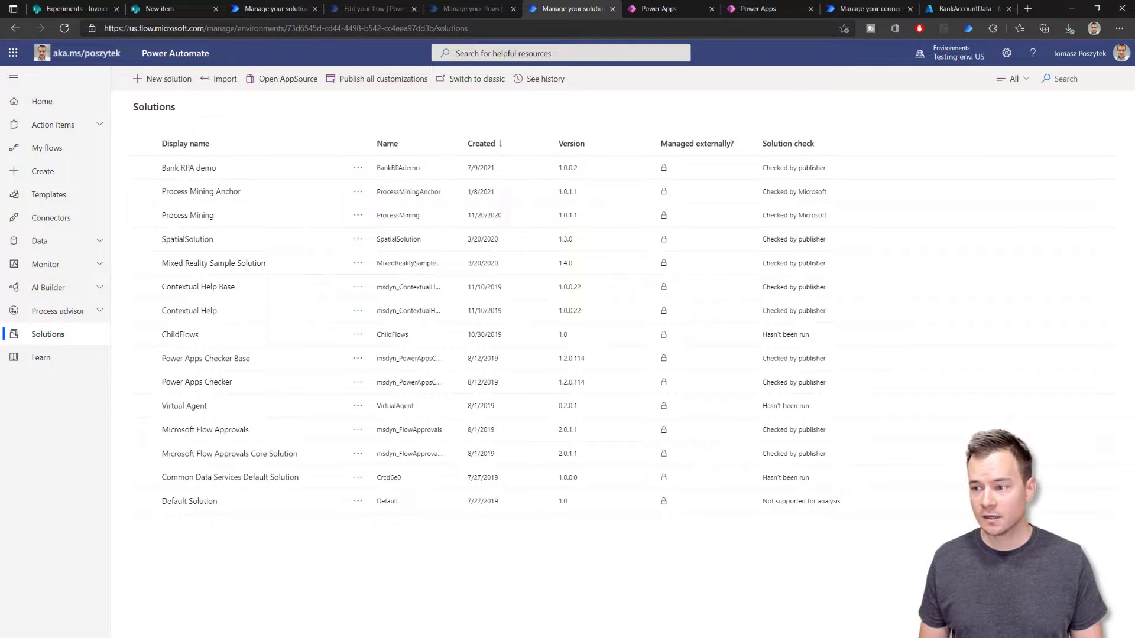
left_click_drag(1134, 300, 713, 97)
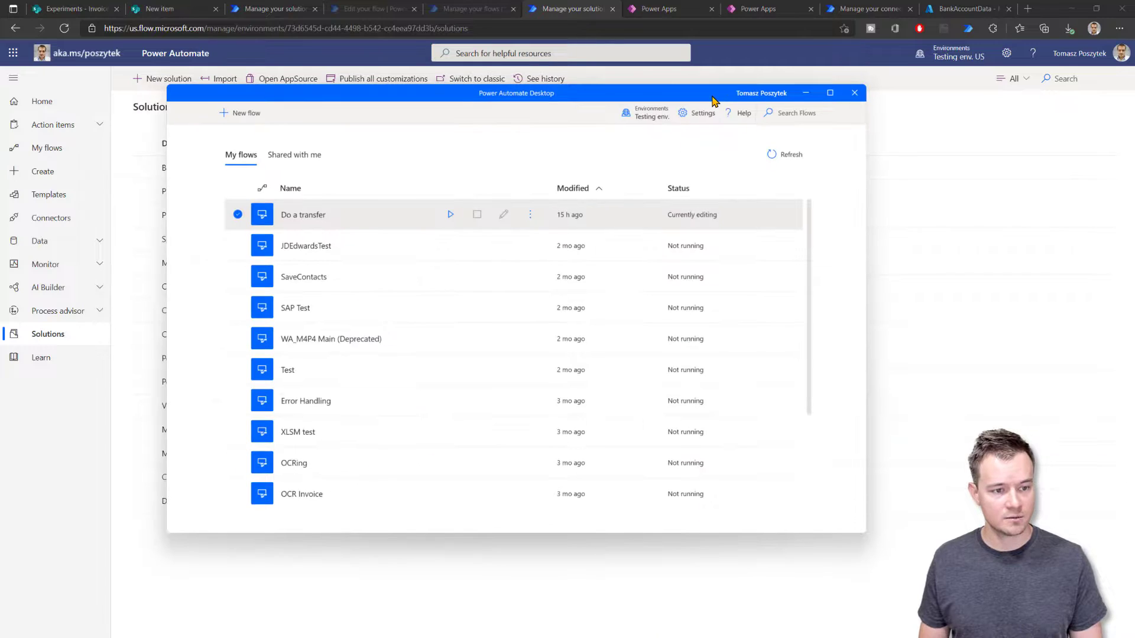
left_click(651, 115)
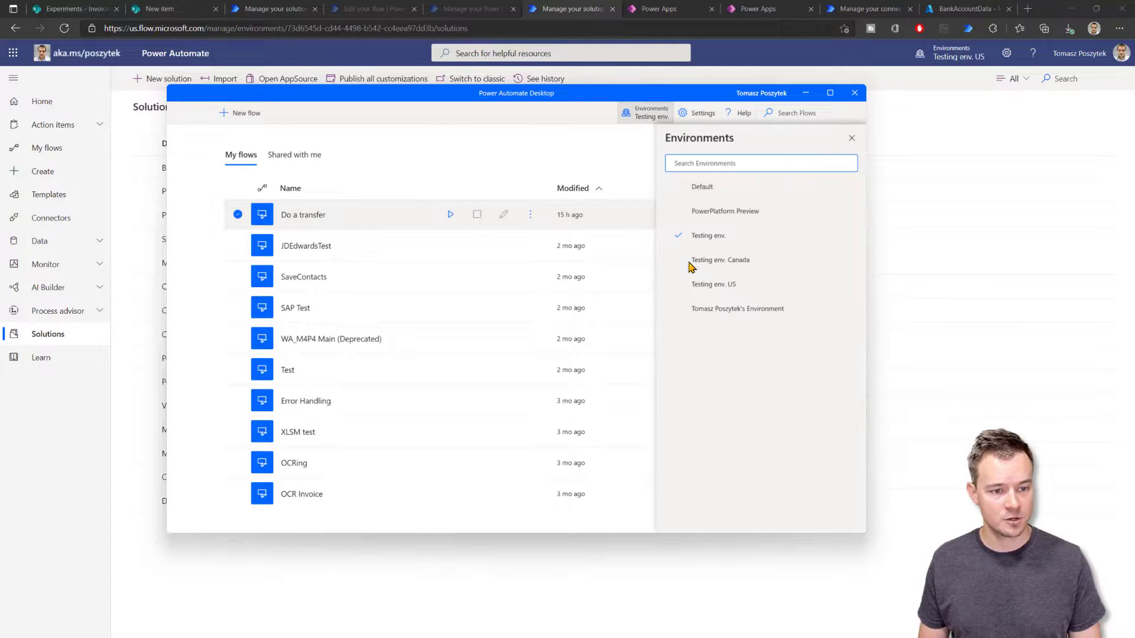
left_click(728, 288)
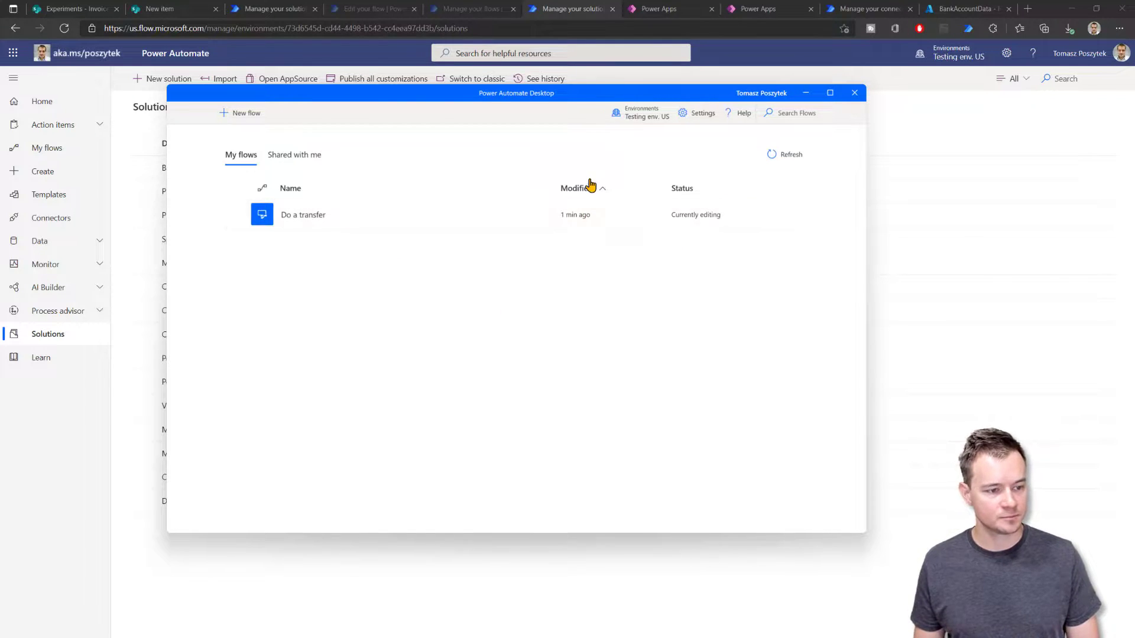
left_click(658, 122)
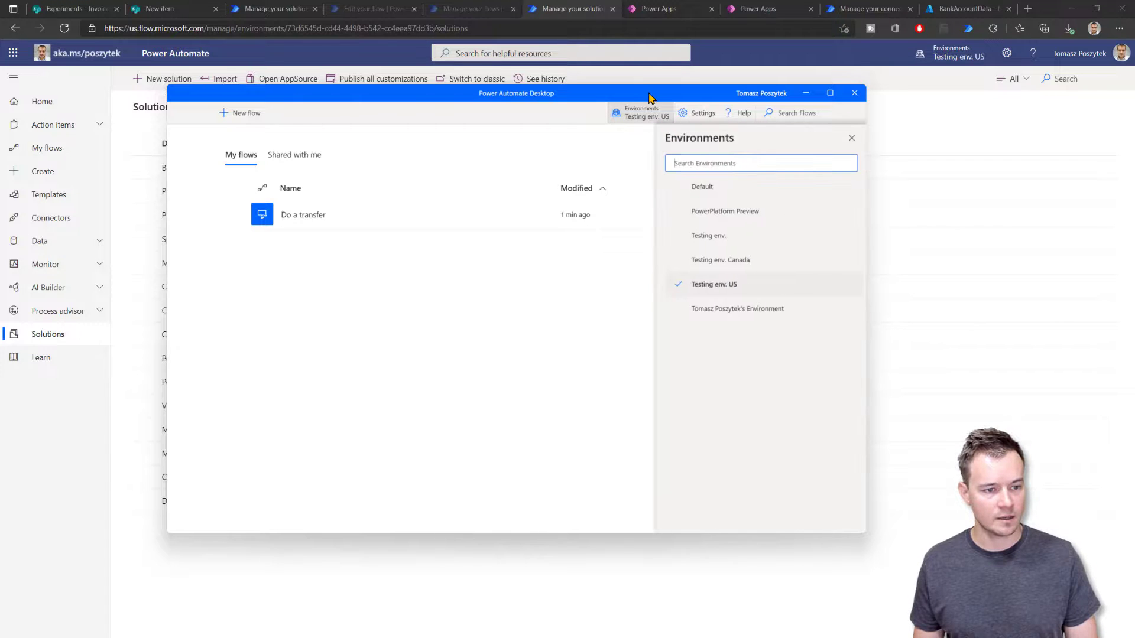
left_click(849, 138)
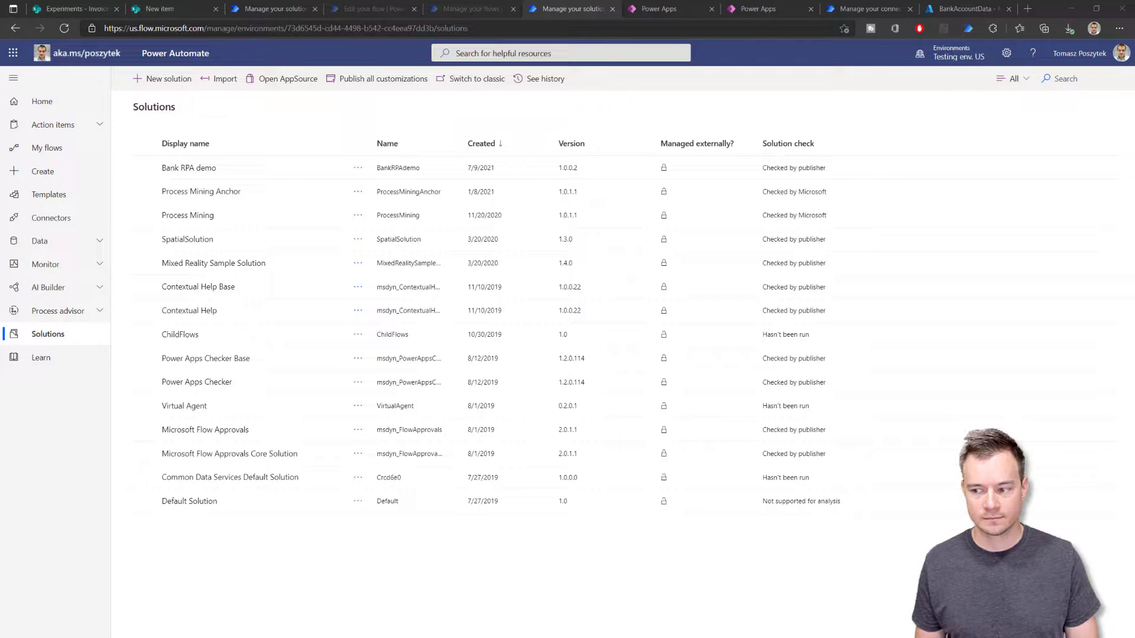
Open the imported Bank RPA demo solution in Testing env. US and examine its components.
left_click(190, 169)
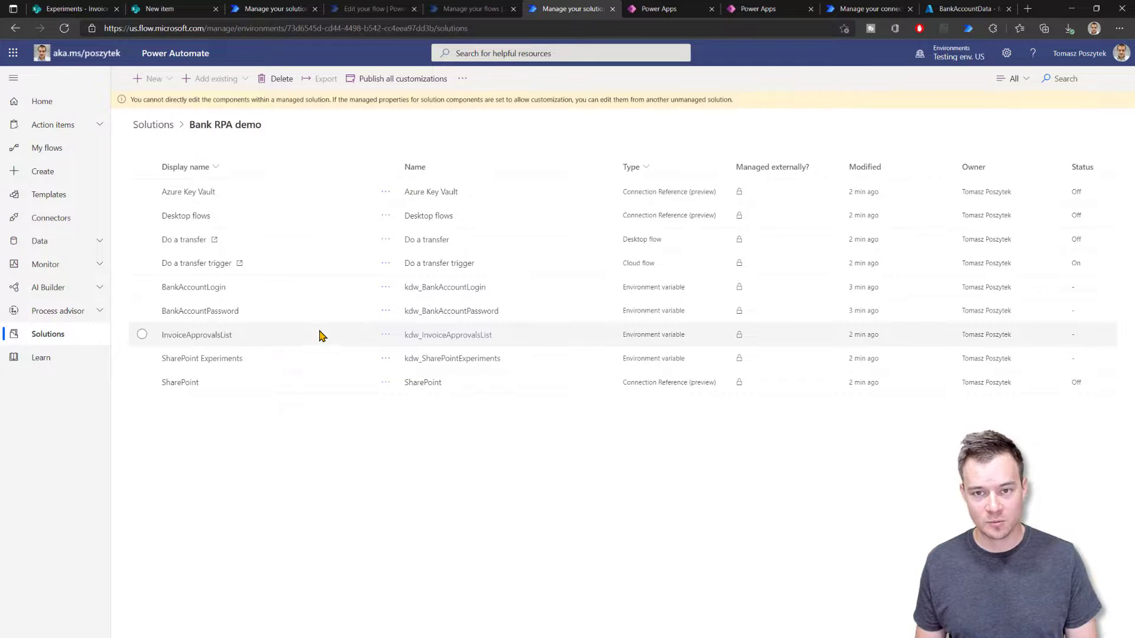
Examine the settings of the BankAccountLogin environment variable in the imported Bank RPA demo solution.
left_click(209, 290)
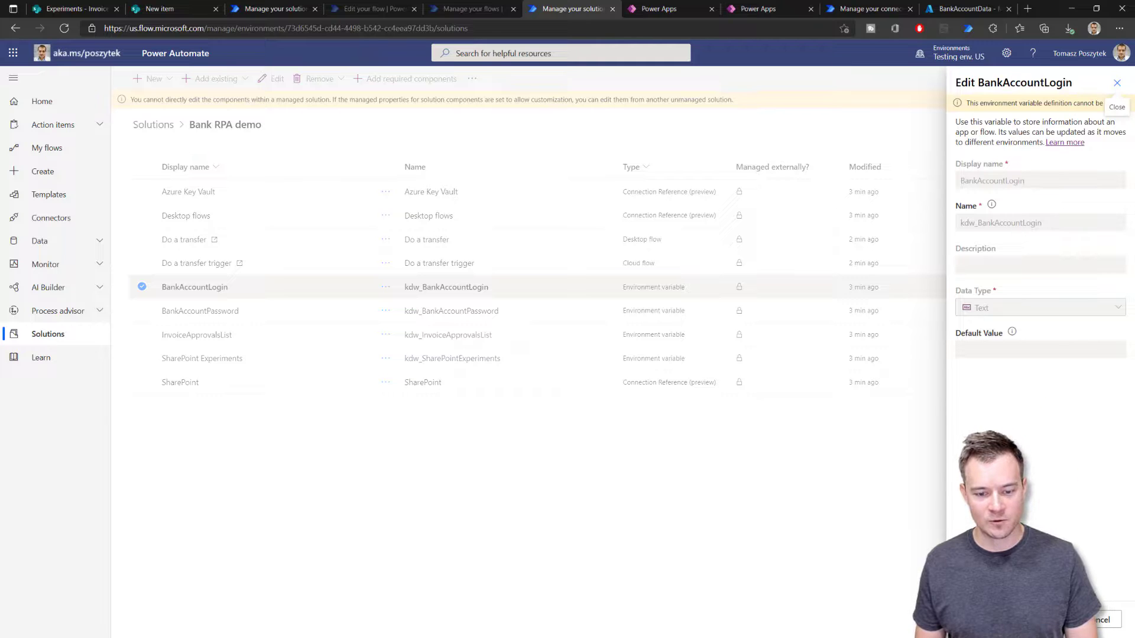
left_click(1101, 621)
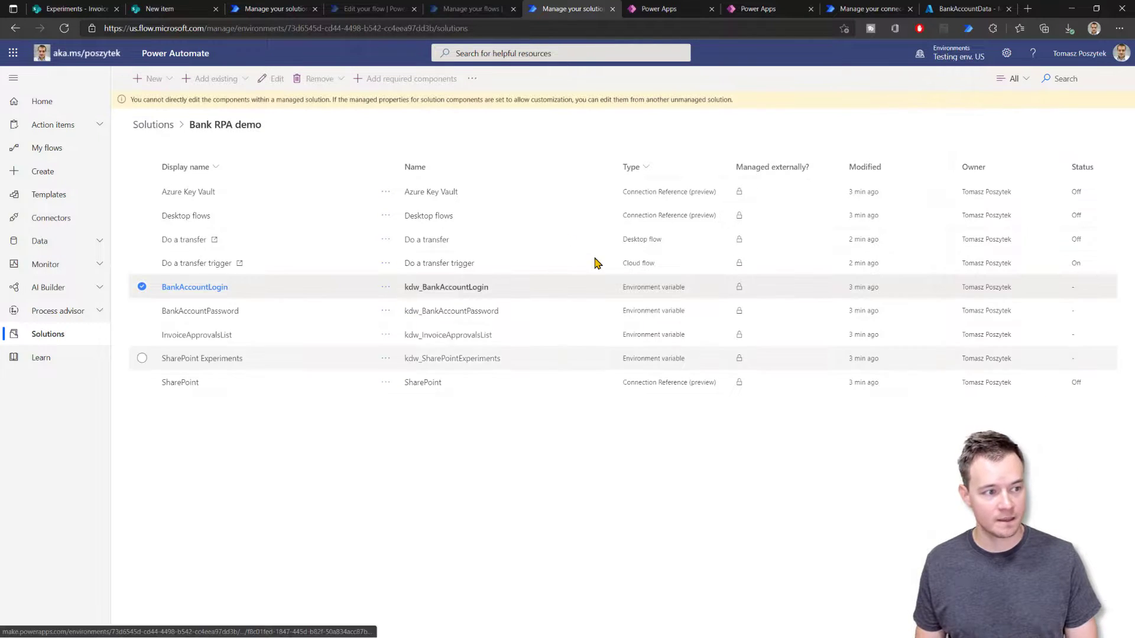
Return to the new item form of the SharePoint Invoices approvals list and enter the vendor's full name as VendorName.
left_click(190, 10)
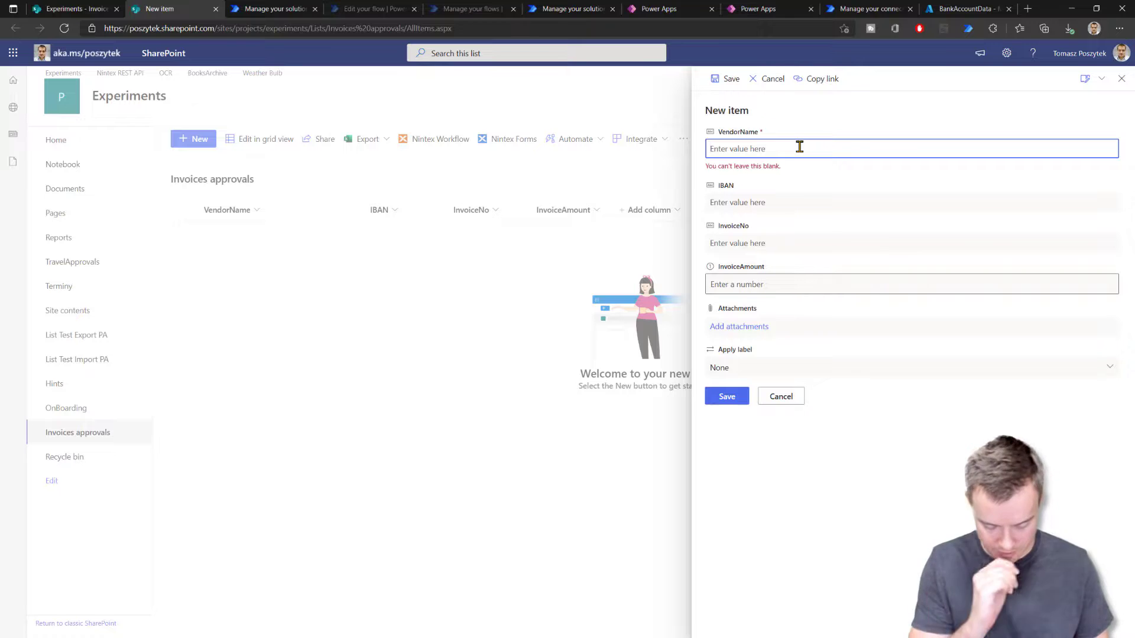
type("John")
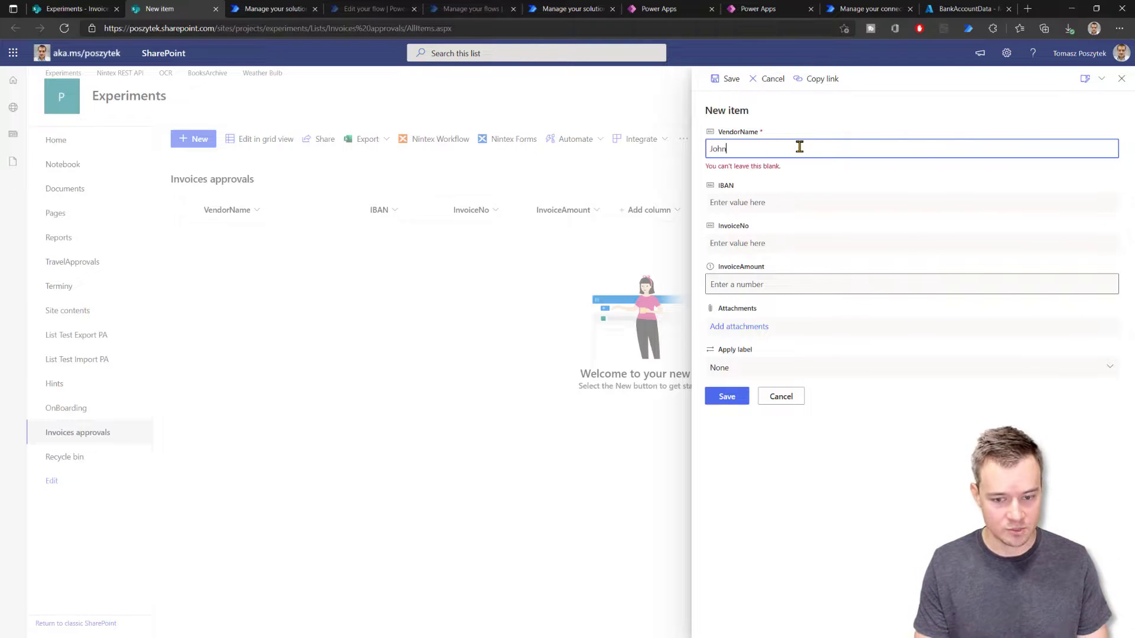
type(" No")
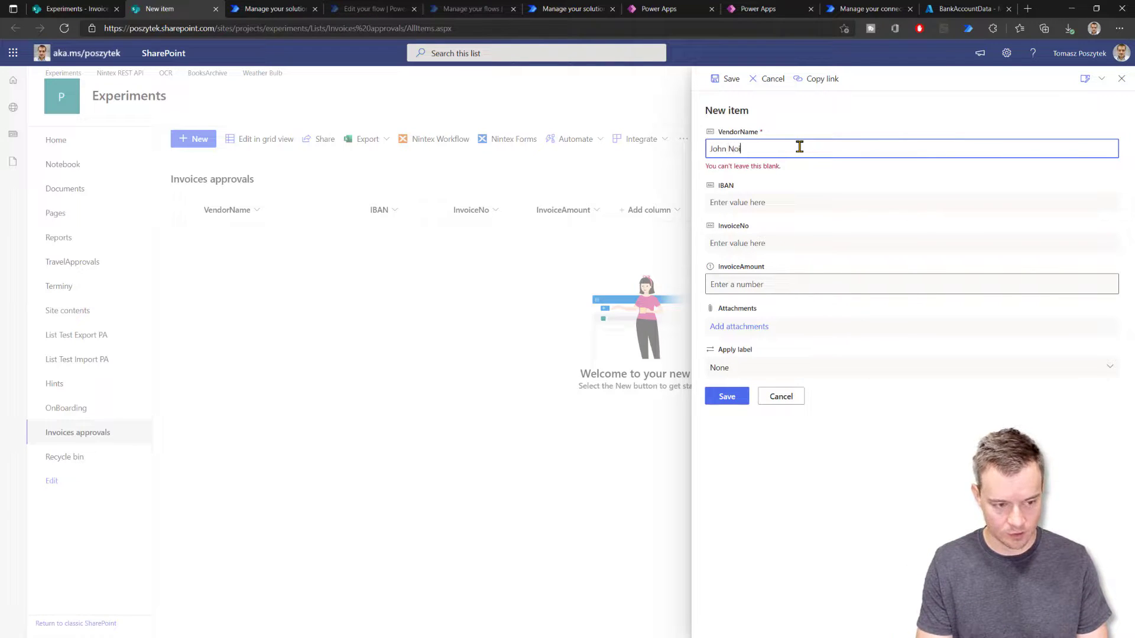
type("i")
key("BackSpace")
key("BackSpace")
key("BackSpace")
key("BackSpace")
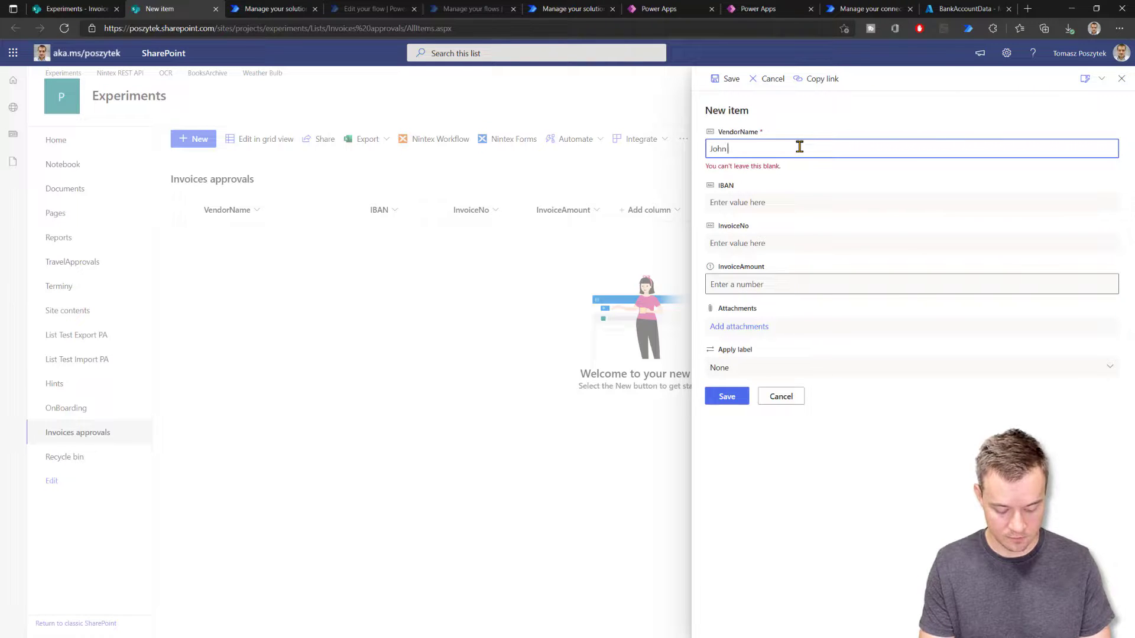
type("Flow")
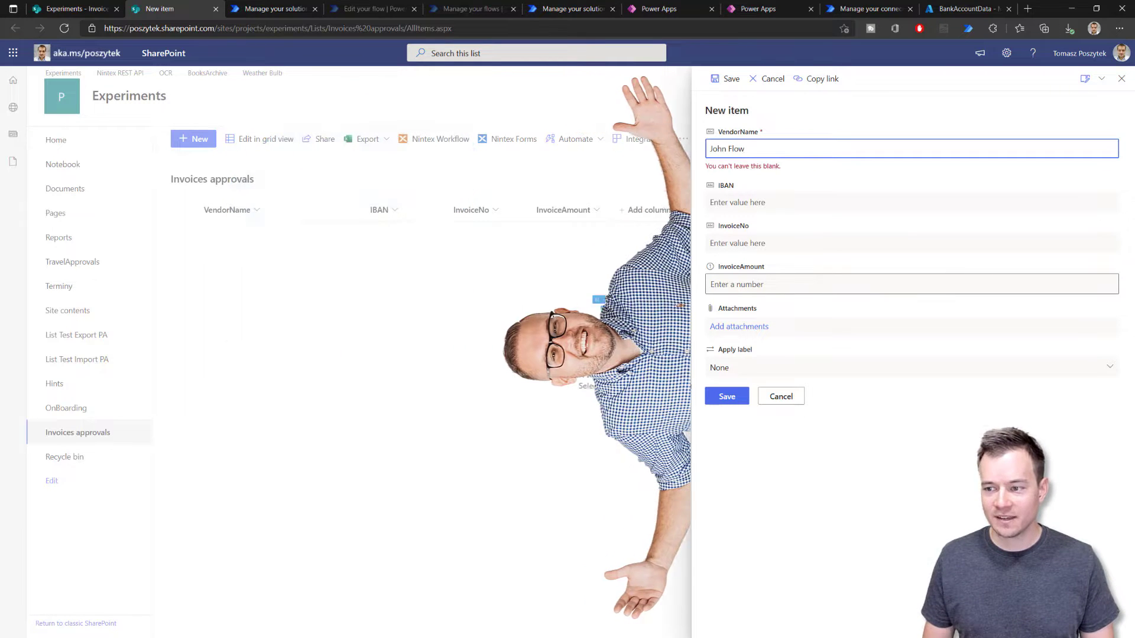
Copy the vendor's account number into the IBAN field and set InvoiceNo to InvoiceProd/2021/1.
key("alt+Tab")
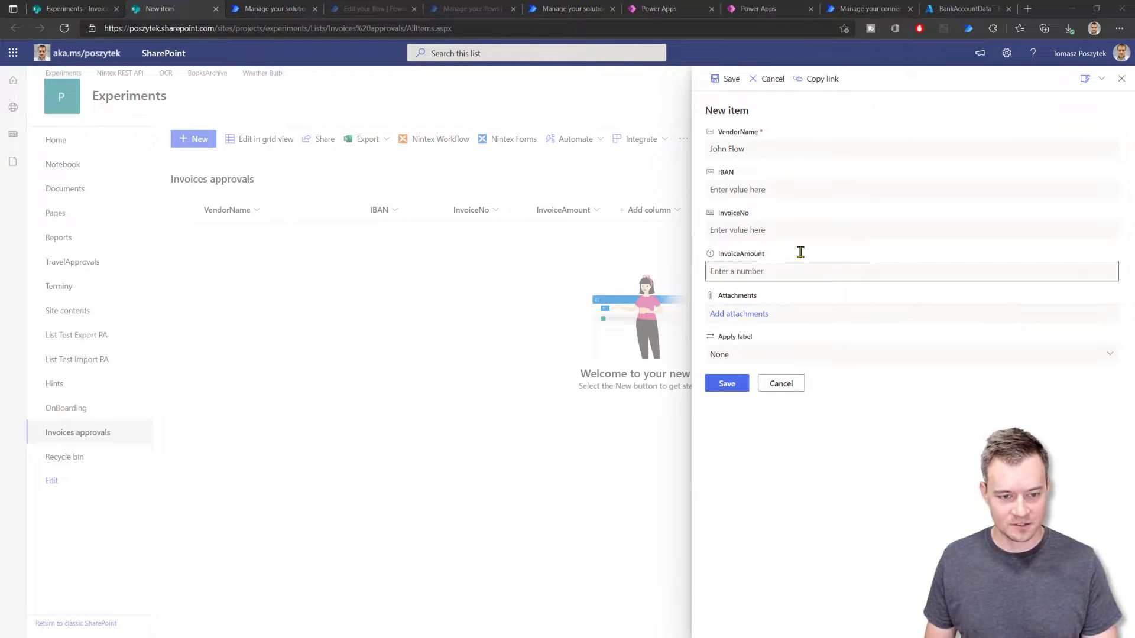
left_click(751, 183)
left_click(792, 191)
key("ctrl+v")
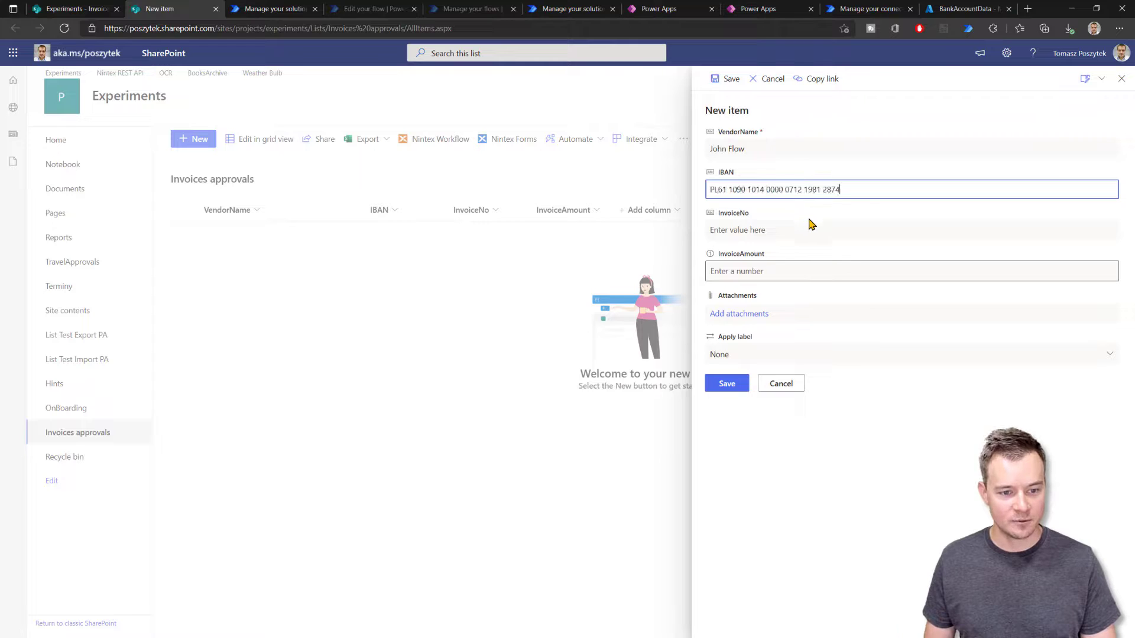
left_click(808, 230)
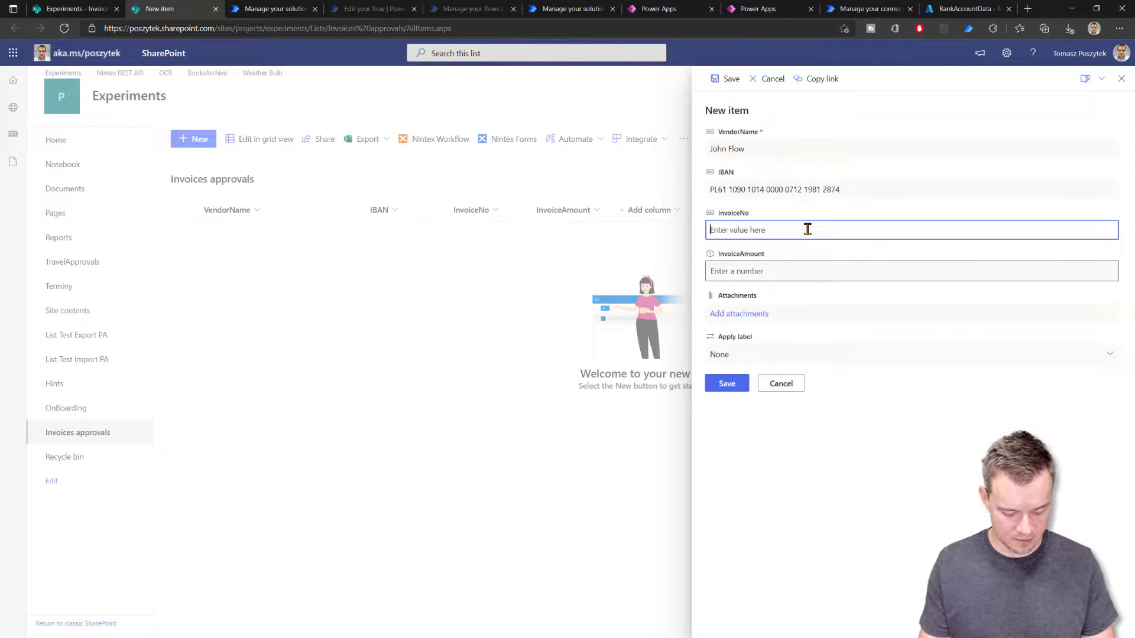
type("InvoiceP")
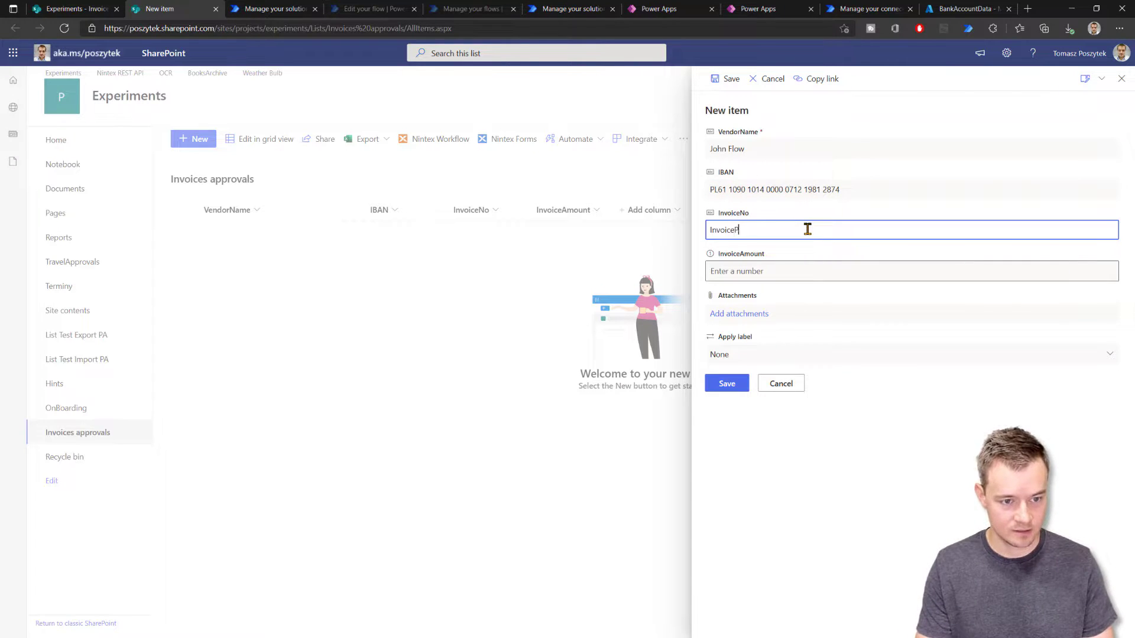
type("roc/2021/1")
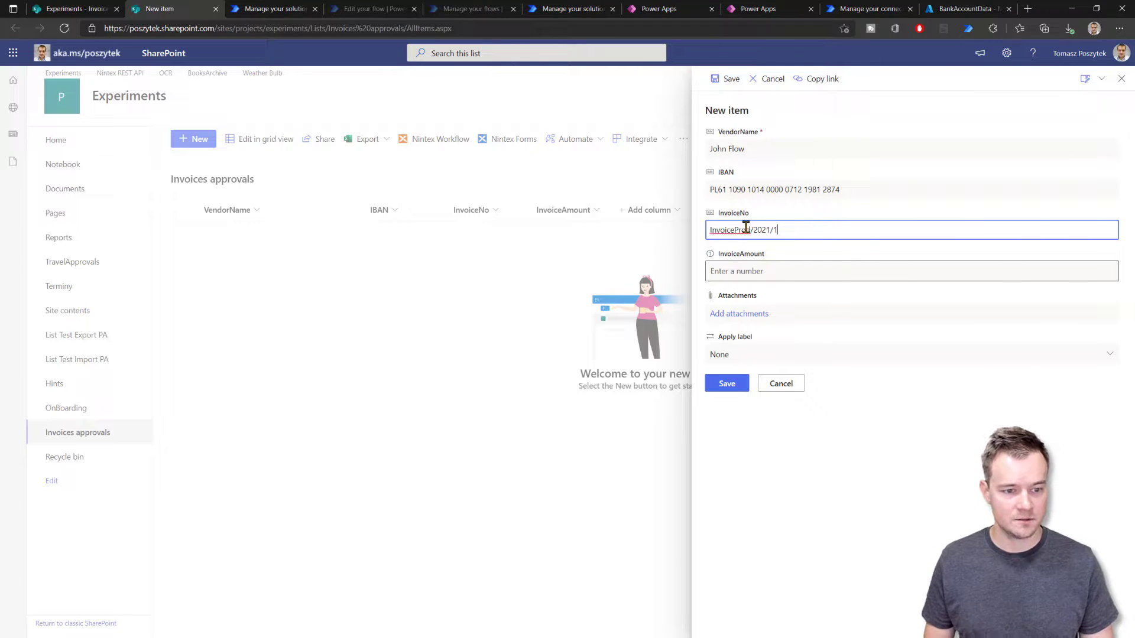
Set InvoiceAmount to 15000 and save the item to run the bank transfer flow, closing the message at the end of its run.
left_click(764, 270)
type("15000")
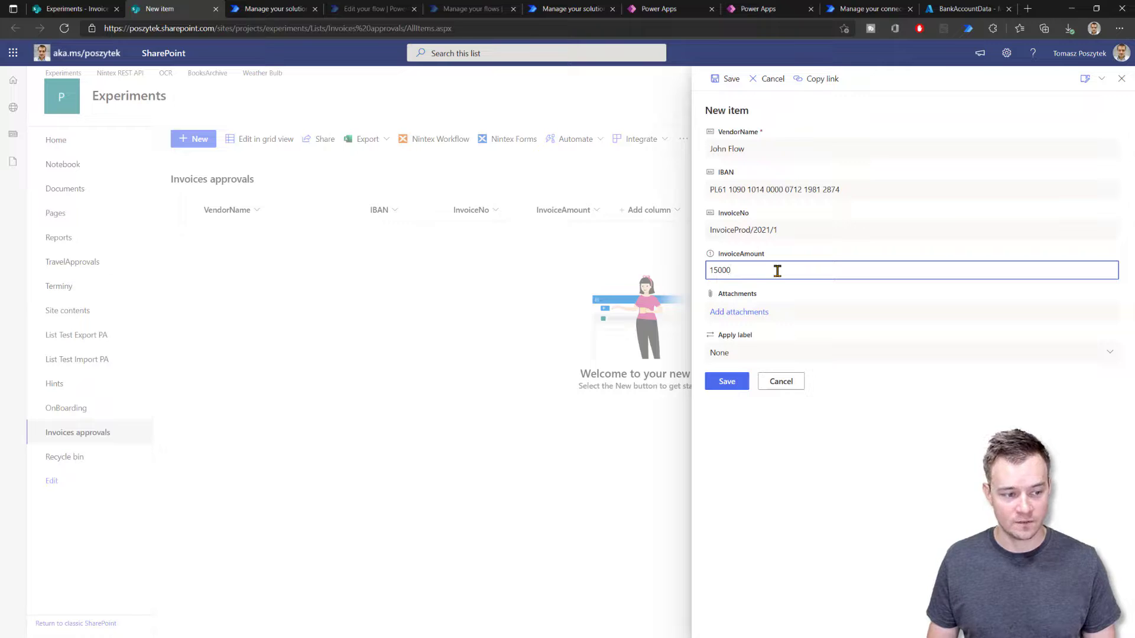
left_click(728, 383)
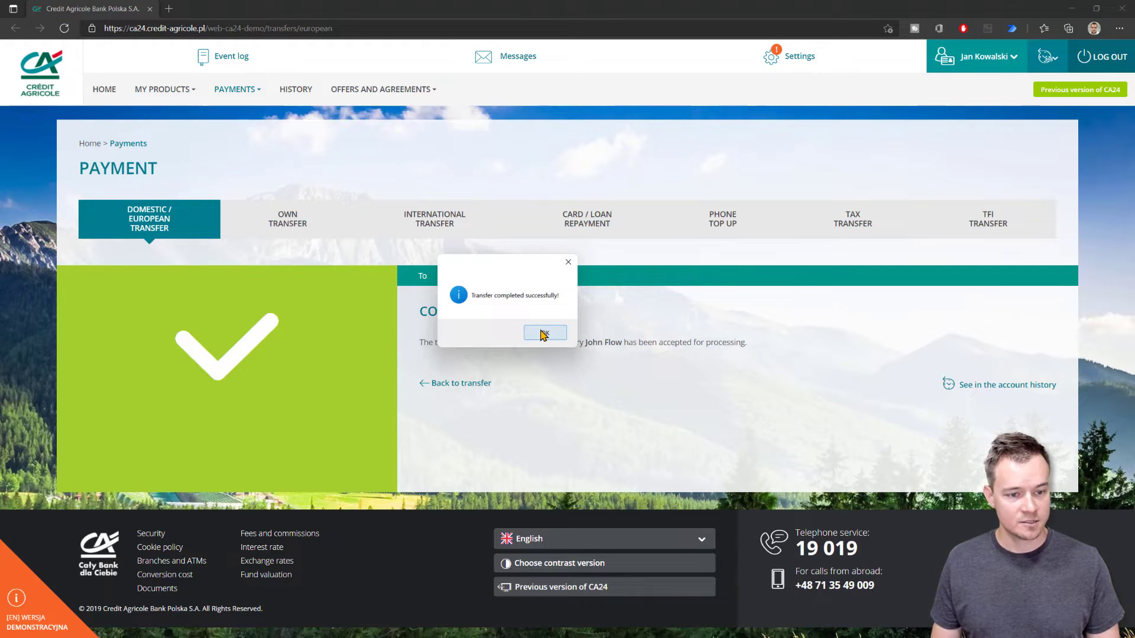
left_click(544, 335)
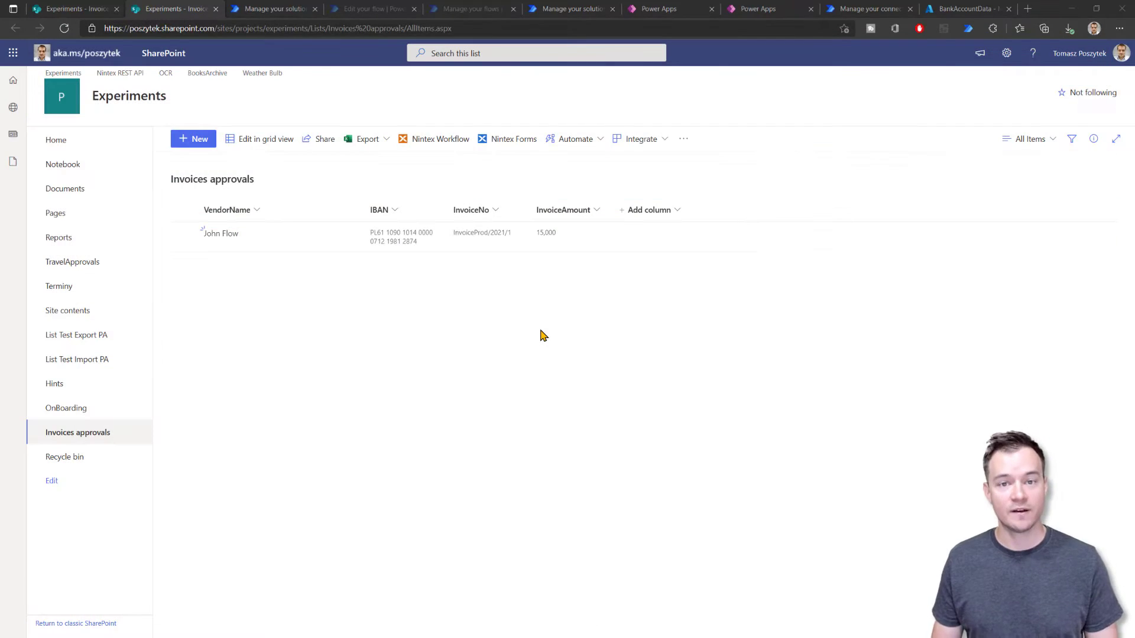